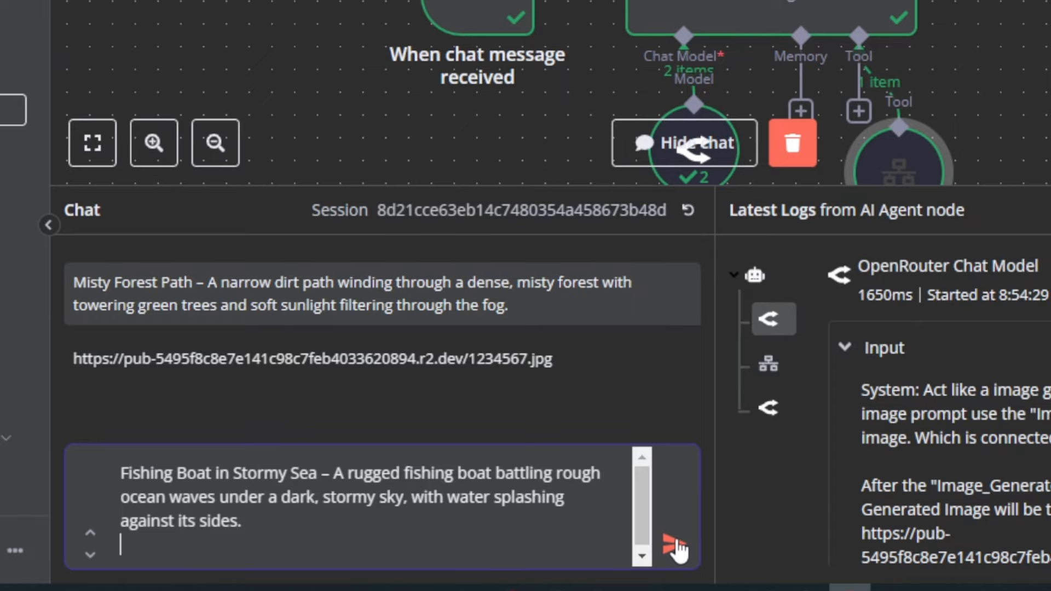
Send the "Fishing Boat in Stormy Sea" prompt in the chat and open the returned image link.
{"action": "left_click", "coordinate": [677, 548]}
{"action": "left_click_drag", "start_coordinate": [503, 477], "coordinate": [157, 462]}
{"action": "right_click", "coordinate": [170, 476]}
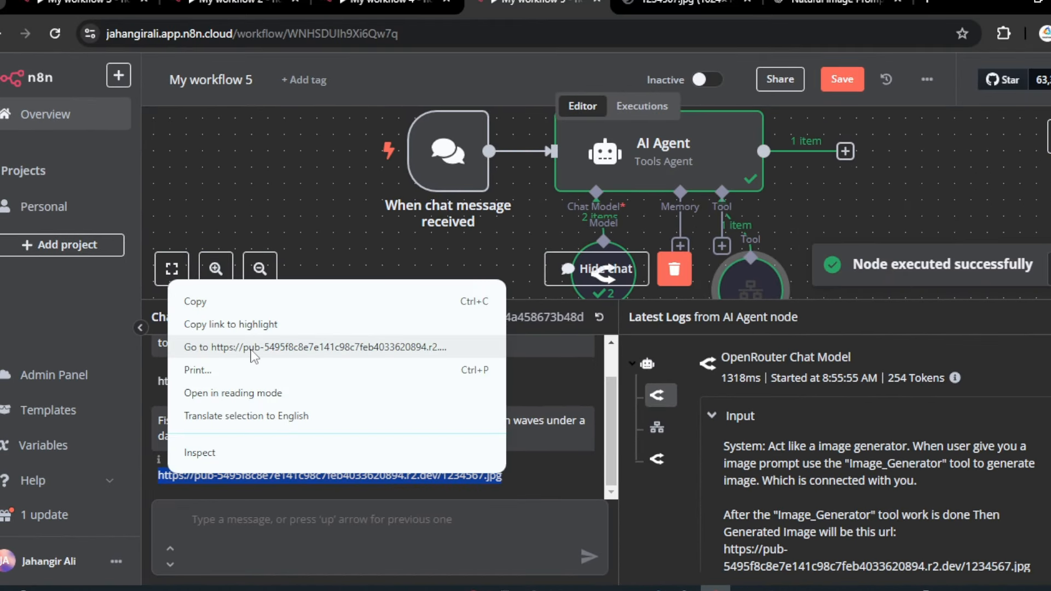
{"action": "left_click", "coordinate": [323, 348]}
{"action": "scroll", "coordinate": [512, 366], "scroll_direction": "down", "scroll_amount": 2}
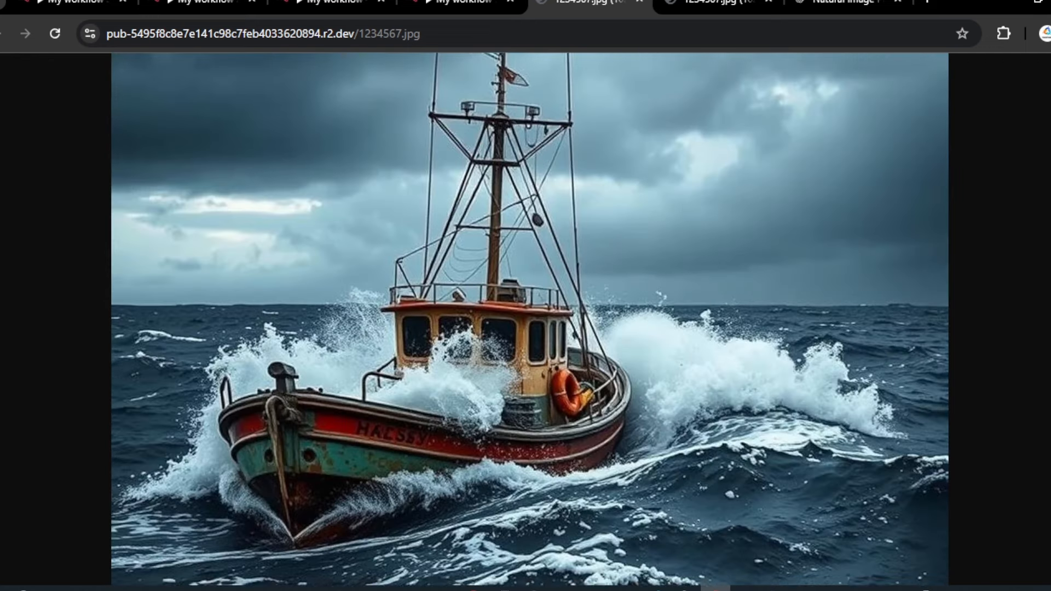
{"action": "scroll", "coordinate": [512, 366], "scroll_direction": "up", "scroll_amount": 4}
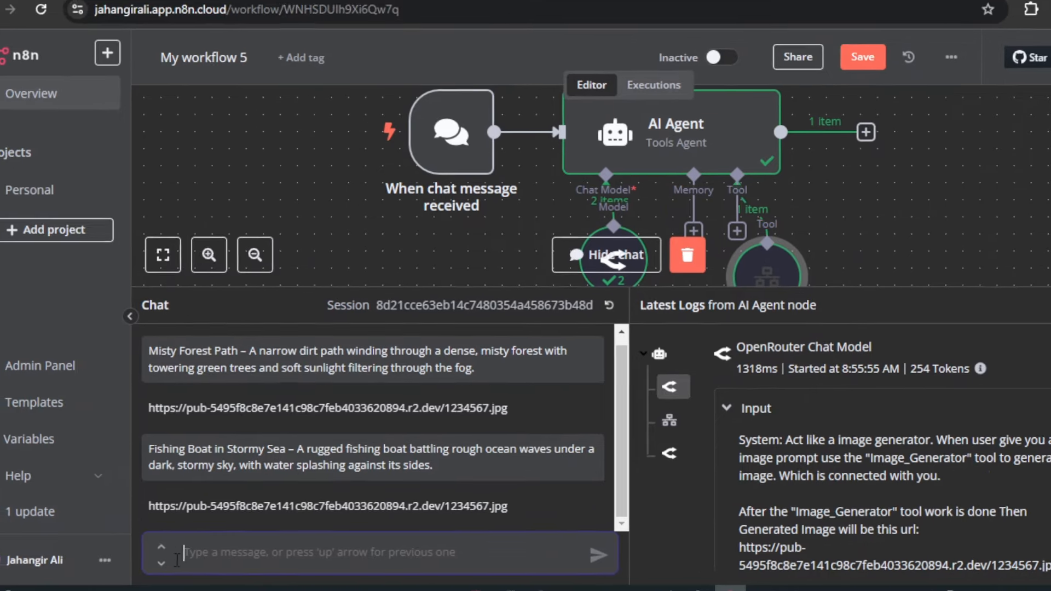
Send the "Child’s Innocent Laugh" prompt about a young child laughing joyfully outdoors, and open the returned image link.
{"action": "type", "text": "Child’s Innocent Laugh – A young child laughing joyfully, eyes sparkling, as they play outdoors with the wind ruffling their hair."}
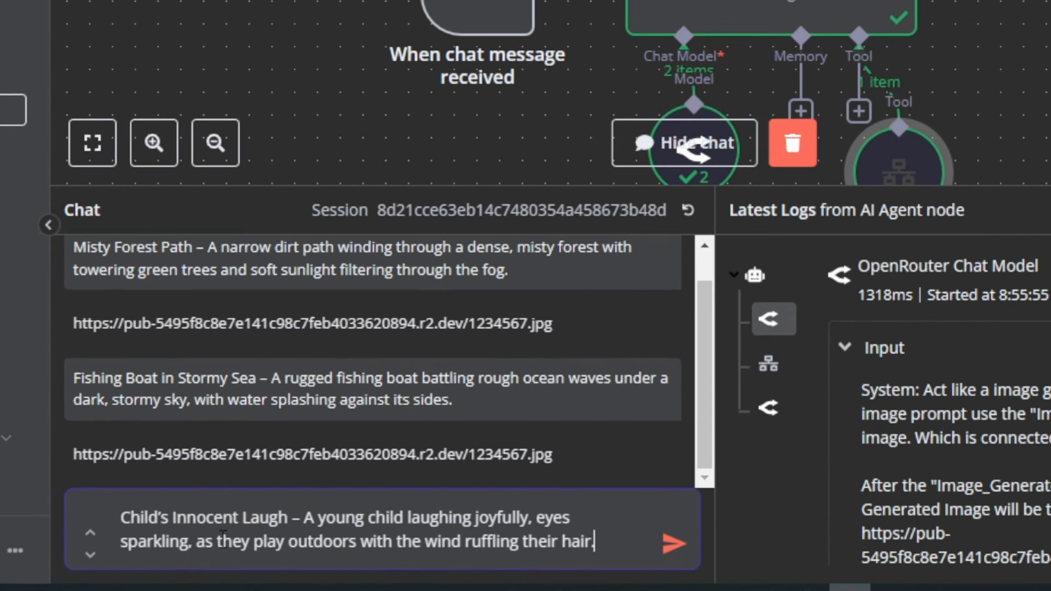
{"action": "left_click", "coordinate": [599, 556]}
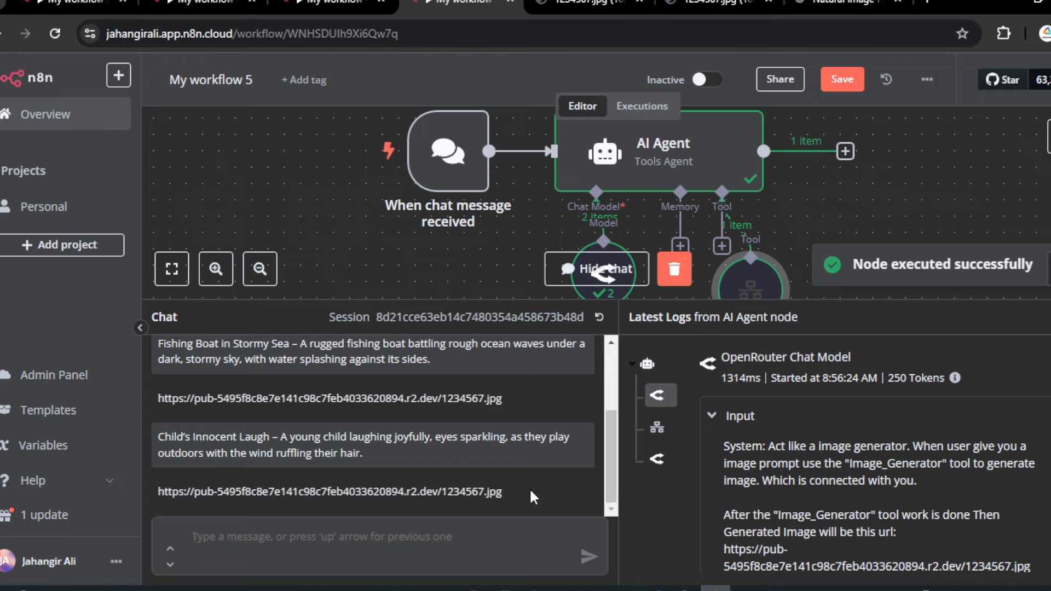
{"action": "left_click_drag", "start_coordinate": [585, 457], "coordinate": [84, 486]}
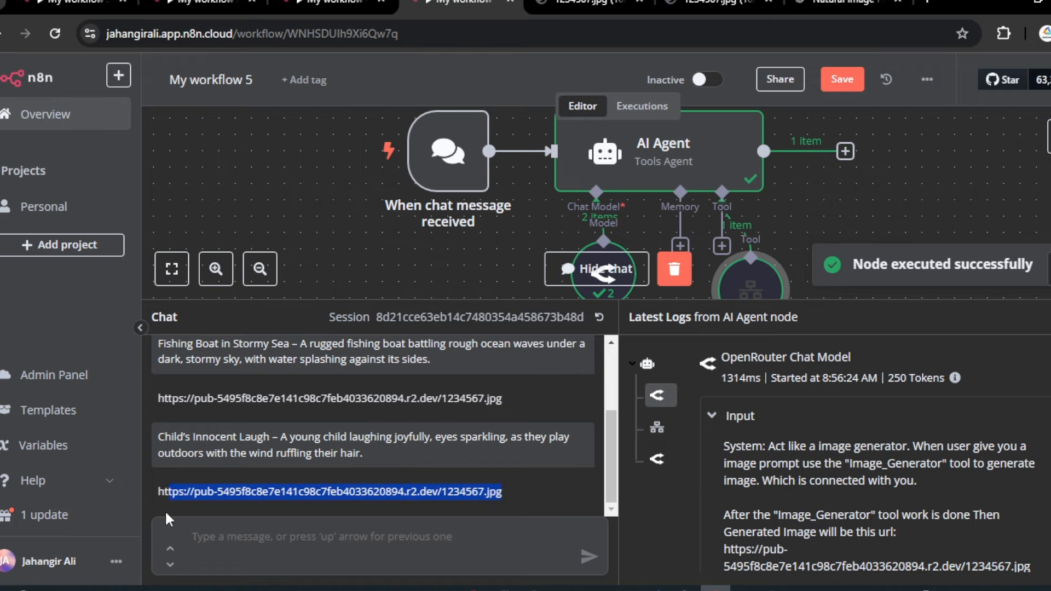
{"action": "right_click", "coordinate": [258, 496]}
{"action": "left_click", "coordinate": [486, 369]}
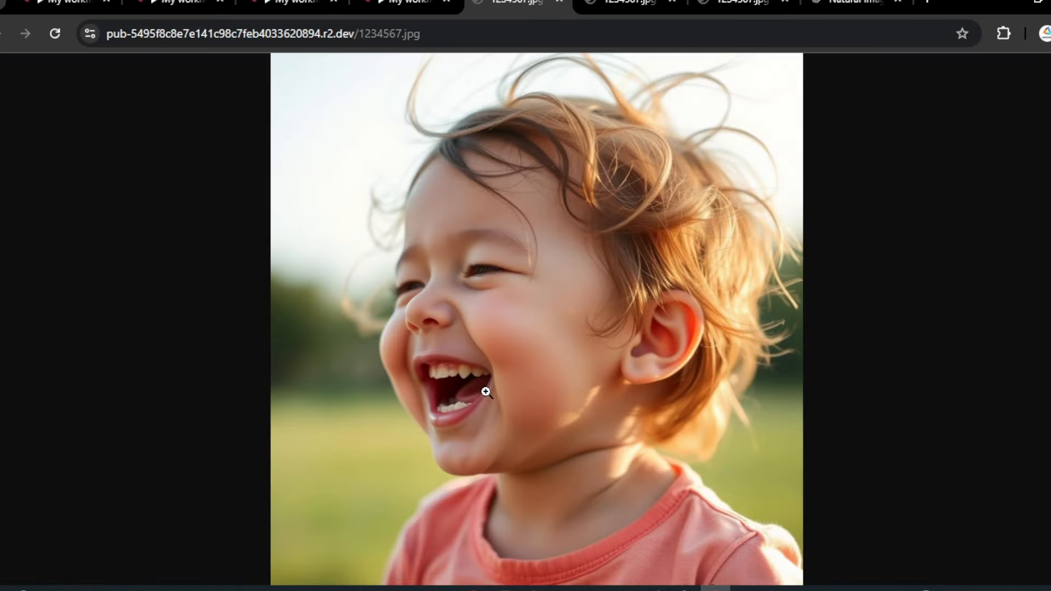
{"action": "left_click", "coordinate": [486, 392]}
{"action": "scroll", "coordinate": [990, 270], "scroll_direction": "up", "scroll_amount": 2}
{"action": "scroll", "coordinate": [990, 270], "scroll_direction": "down", "scroll_amount": 3}
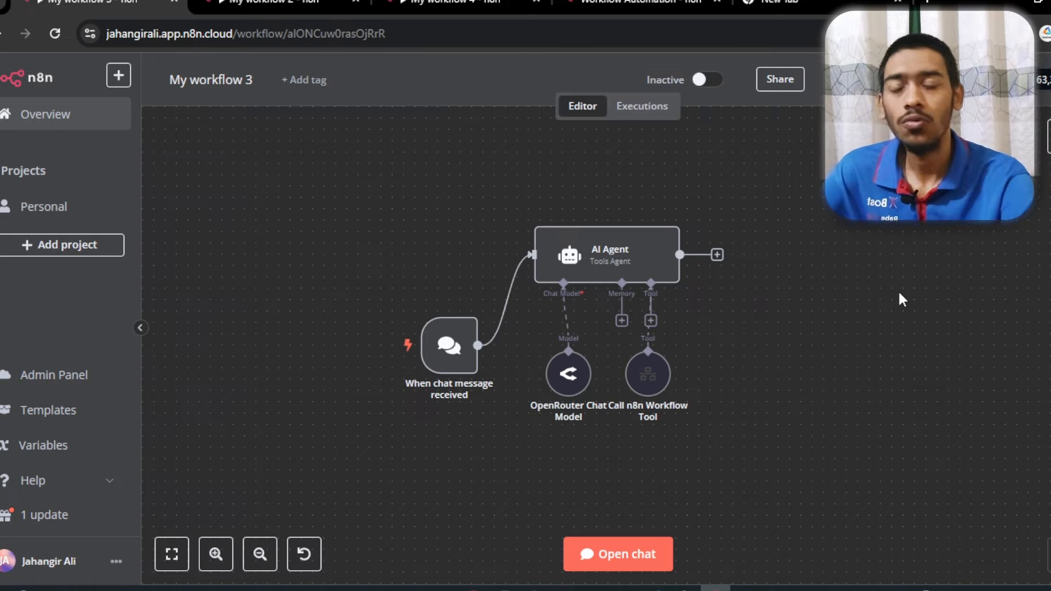
Open the chat of My workflow 3 and send the prompt "a giant fish under the sea".
{"action": "left_click", "coordinate": [641, 553]}
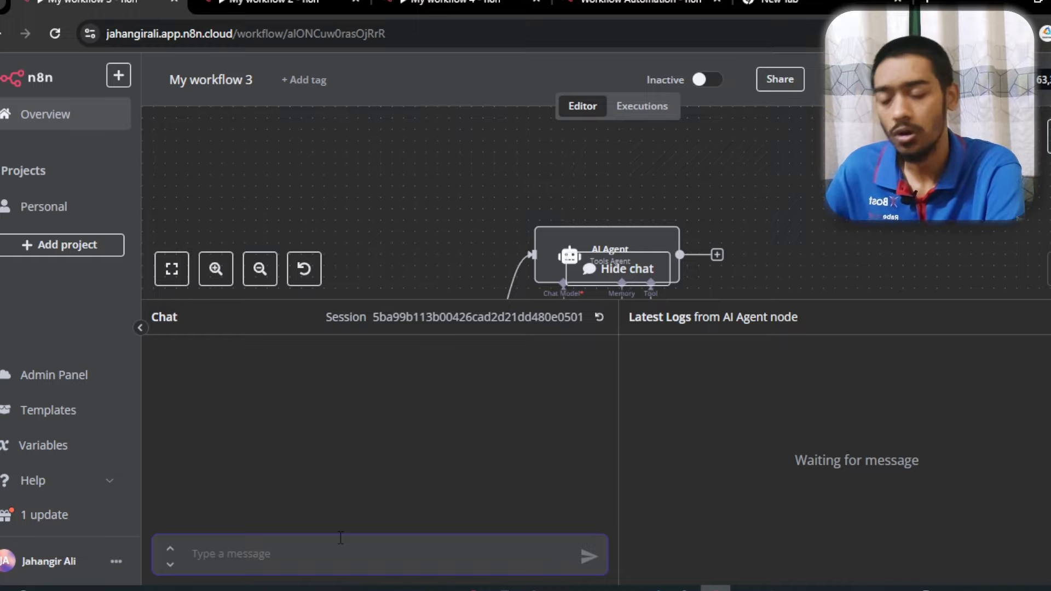
{"action": "type", "text": "a gl"}
{"action": "type", "text": "an"}
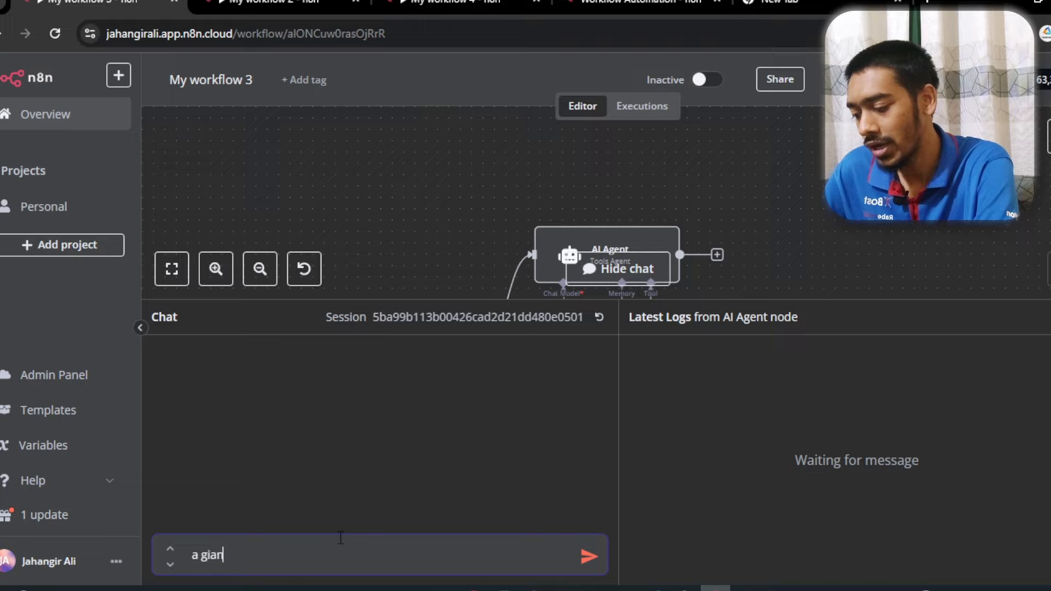
{"action": "type", "text": "t fish under the sea"}
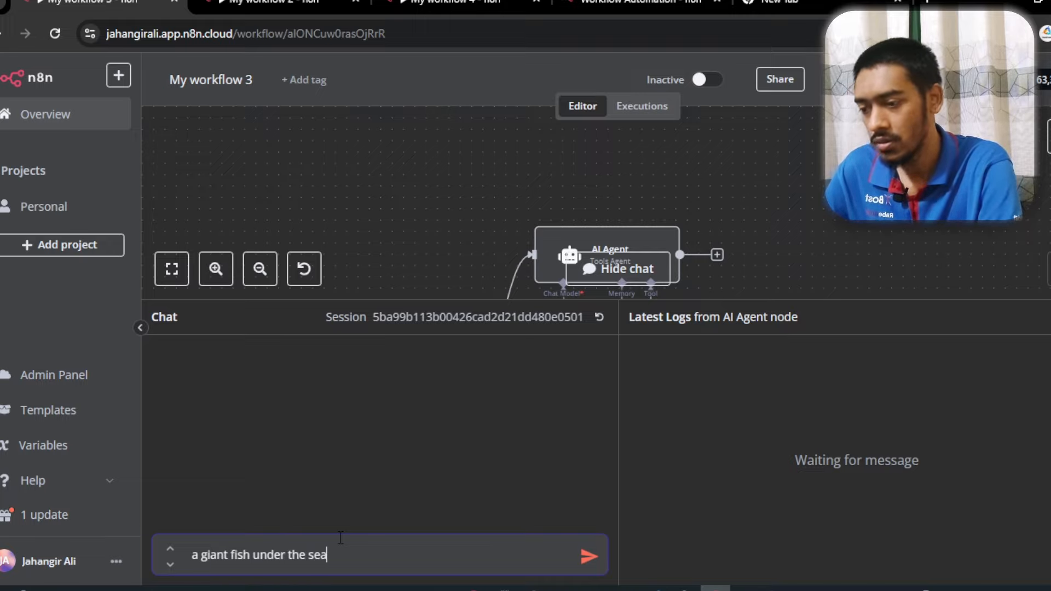
{"action": "key", "text": "Return"}
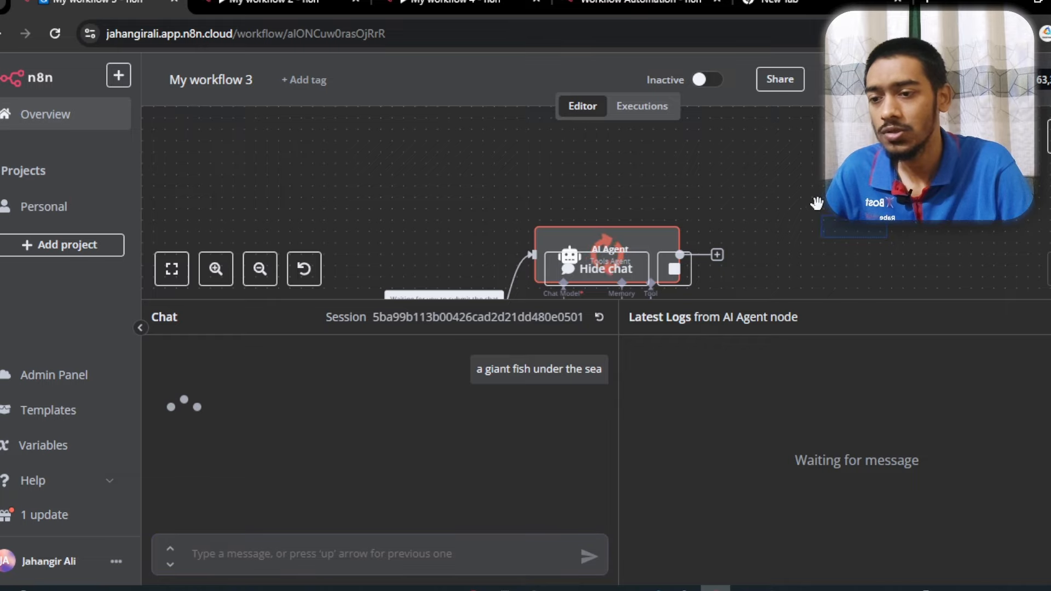
Inspect the running tool nodes in My workflow 3 and check the executions of My workflow 2.
{"action": "left_click_drag", "start_coordinate": [826, 229], "coordinate": [790, 43]}
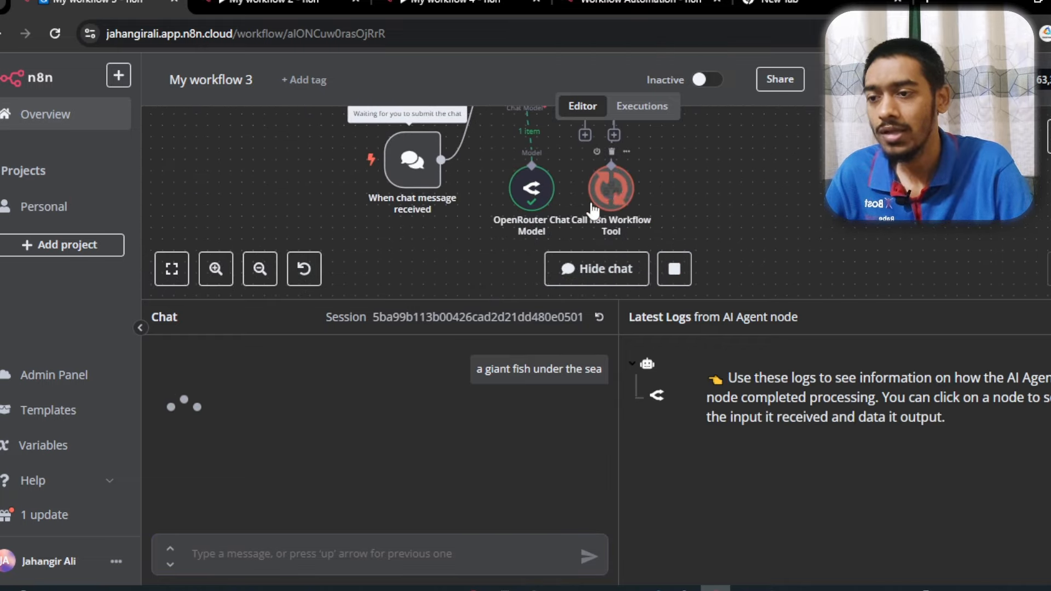
{"action": "key", "text": "ctrl+Tab"}
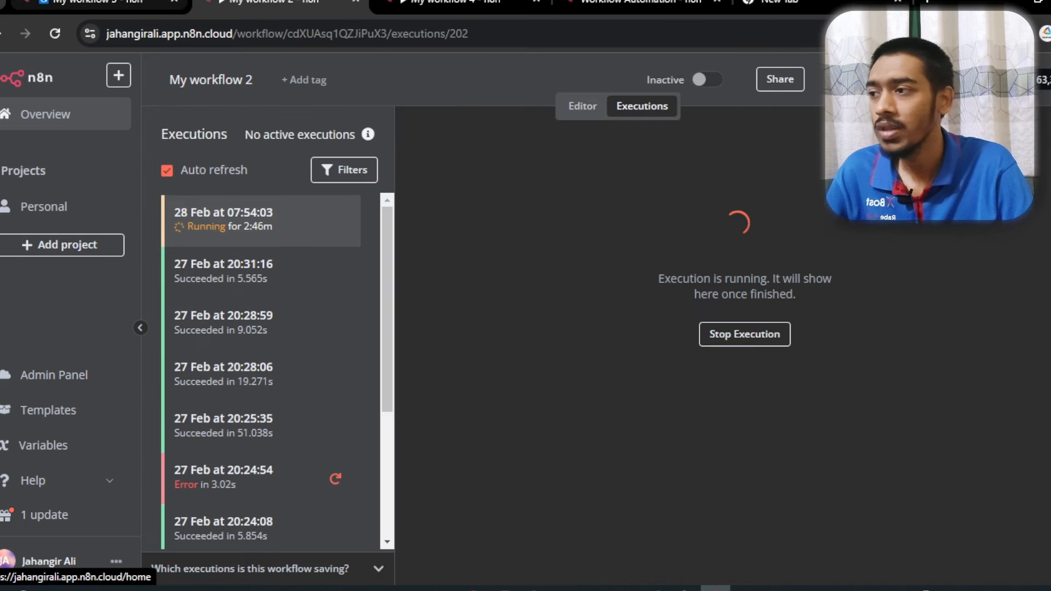
{"action": "key", "text": "ctrl+shift+Tab"}
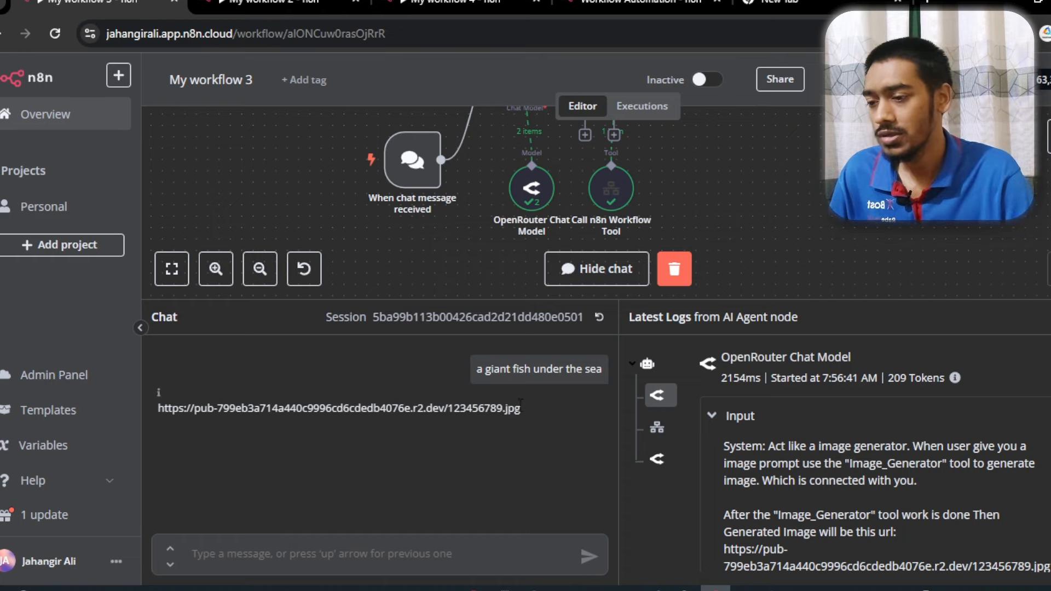
Open the image link returned for the giant fish prompt, examine the picture up close and return to the chat.
{"action": "left_click_drag", "start_coordinate": [578, 410], "coordinate": [148, 416]}
{"action": "right_click", "coordinate": [178, 417]}
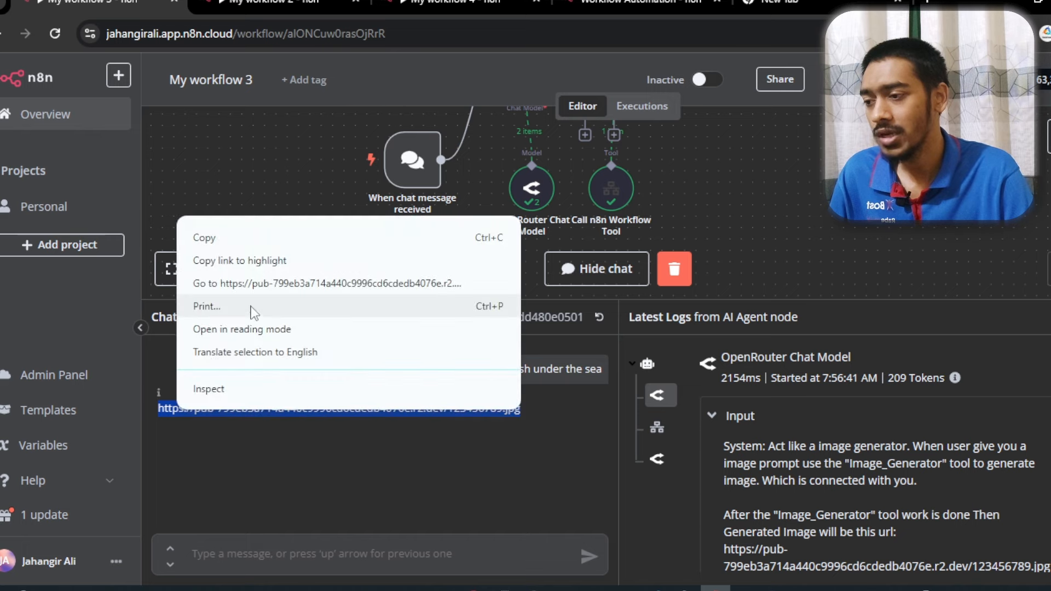
{"action": "left_click", "coordinate": [255, 283]}
{"action": "left_click", "coordinate": [554, 319]}
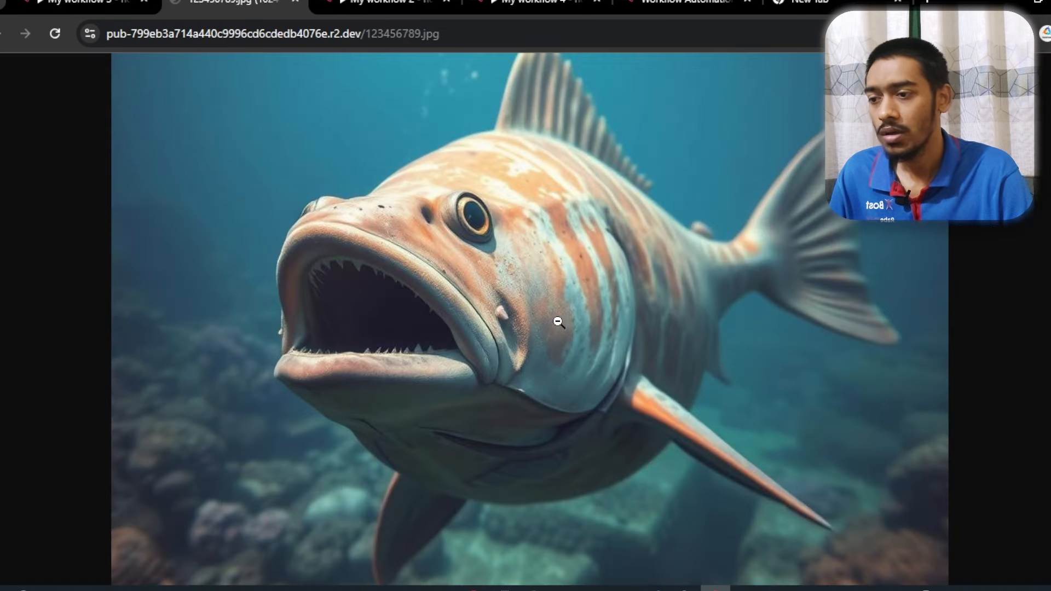
{"action": "left_click", "coordinate": [547, 324]}
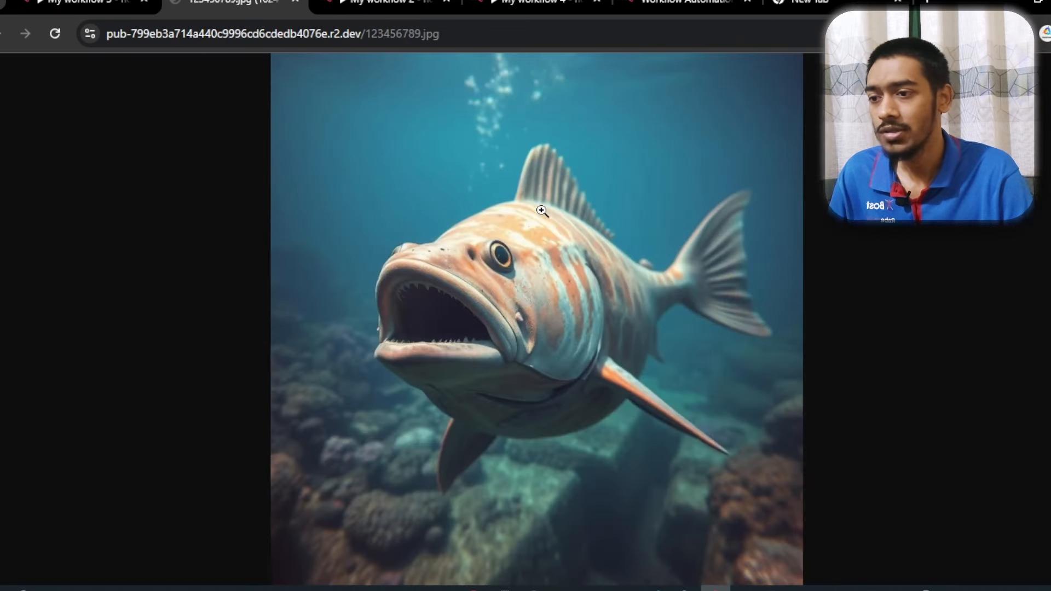
{"action": "left_click", "coordinate": [542, 209]}
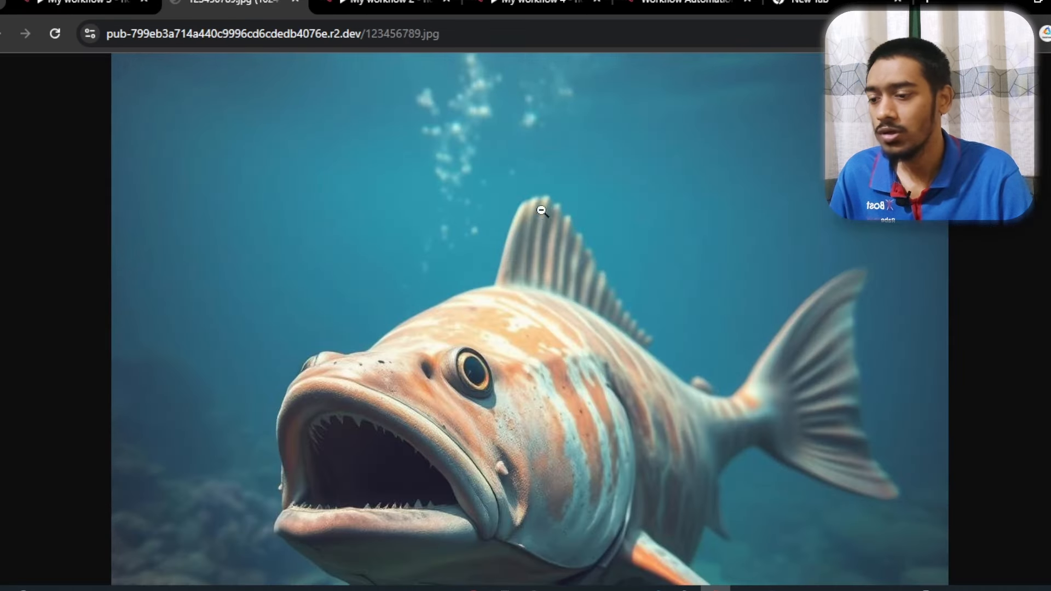
{"action": "left_click", "coordinate": [418, 319]}
{"action": "key", "text": "ctrl+shift+Tab"}
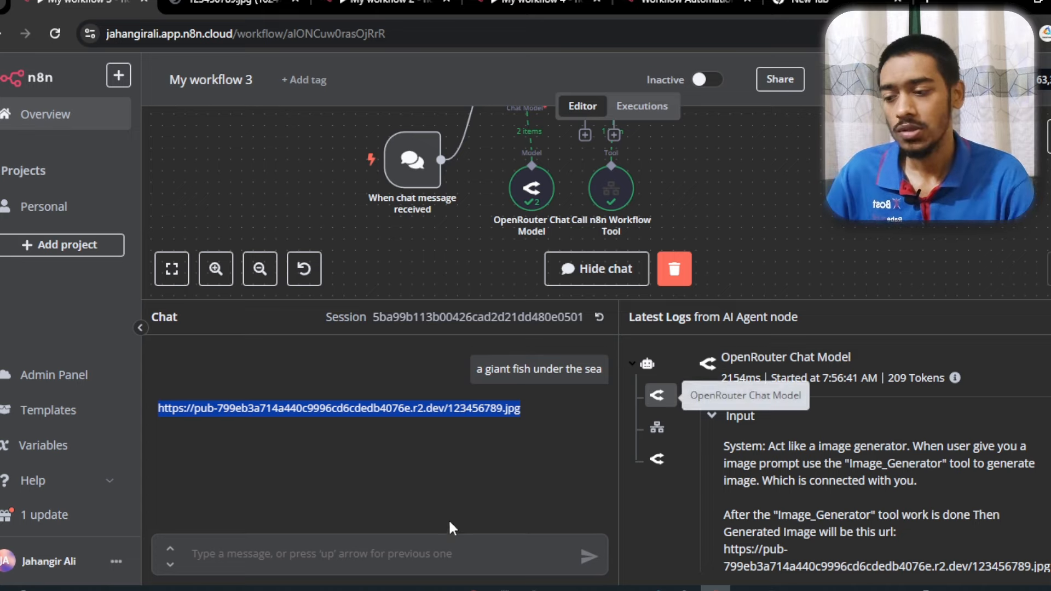
Send the prompt "a beautiful horse running in the jungle" in the chat.
{"action": "left_click", "coordinate": [422, 555]}
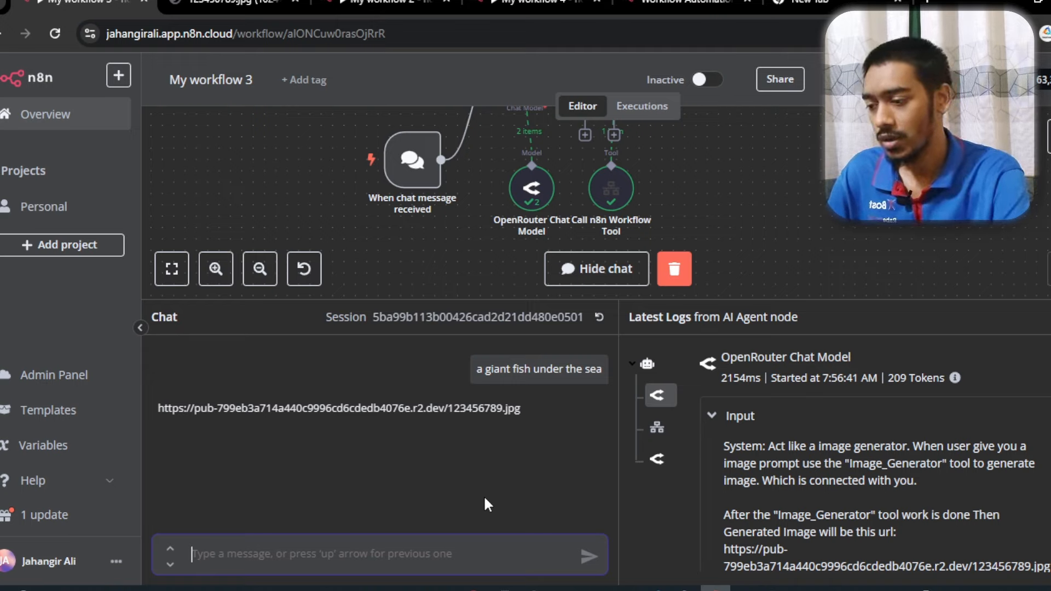
{"action": "type", "text": "a bea"}
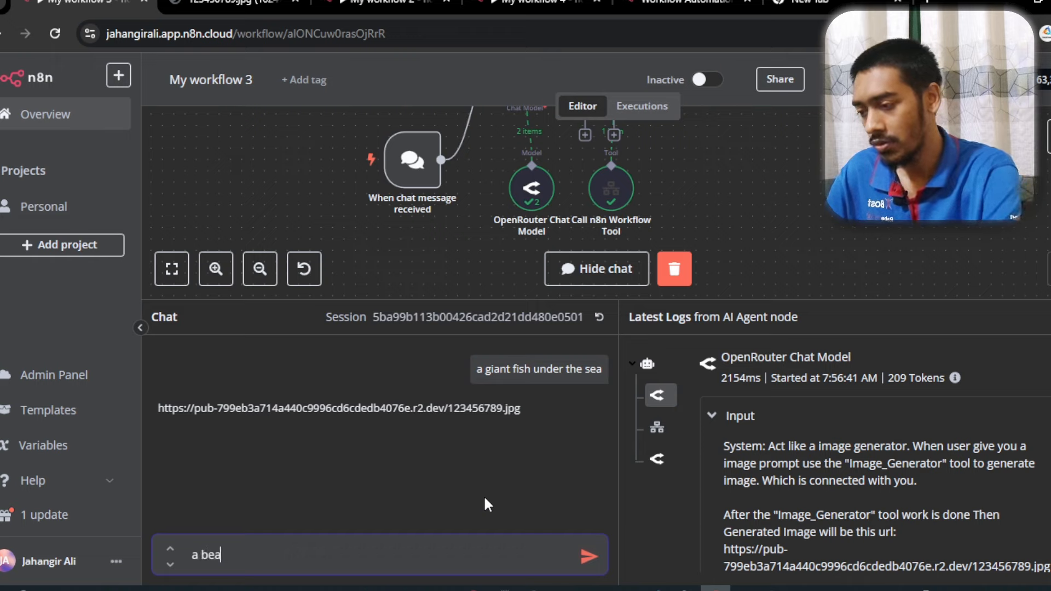
{"action": "type", "text": "utiful horse run"}
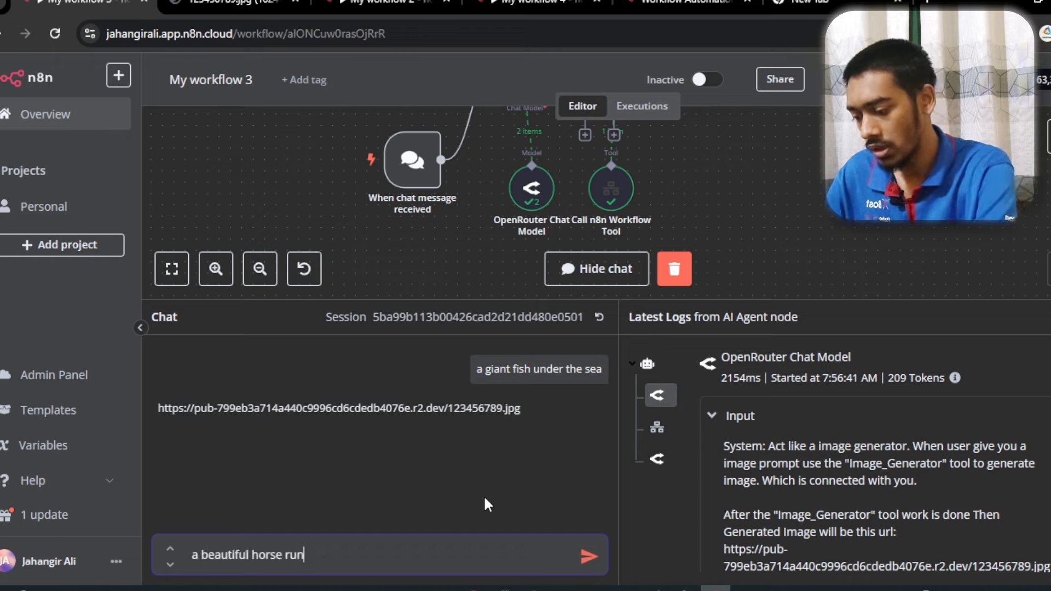
{"action": "type", "text": "ning in the jungle"}
{"action": "key", "text": "Return"}
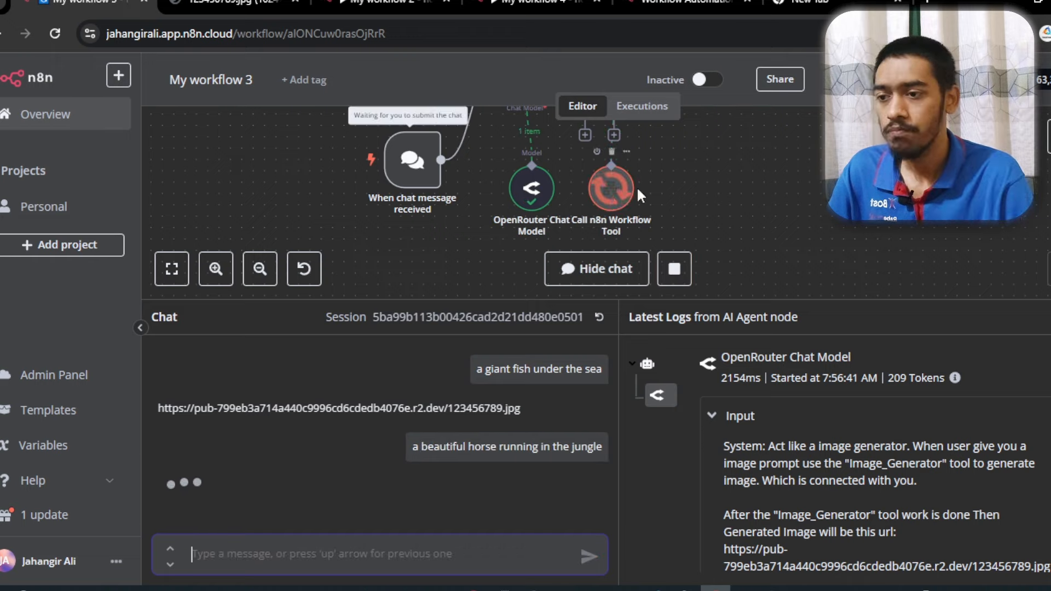
Check the executions list of My workflow 2 while the horse prompt runs, then go back to My workflow 3.
{"action": "left_click", "coordinate": [230, 5]}
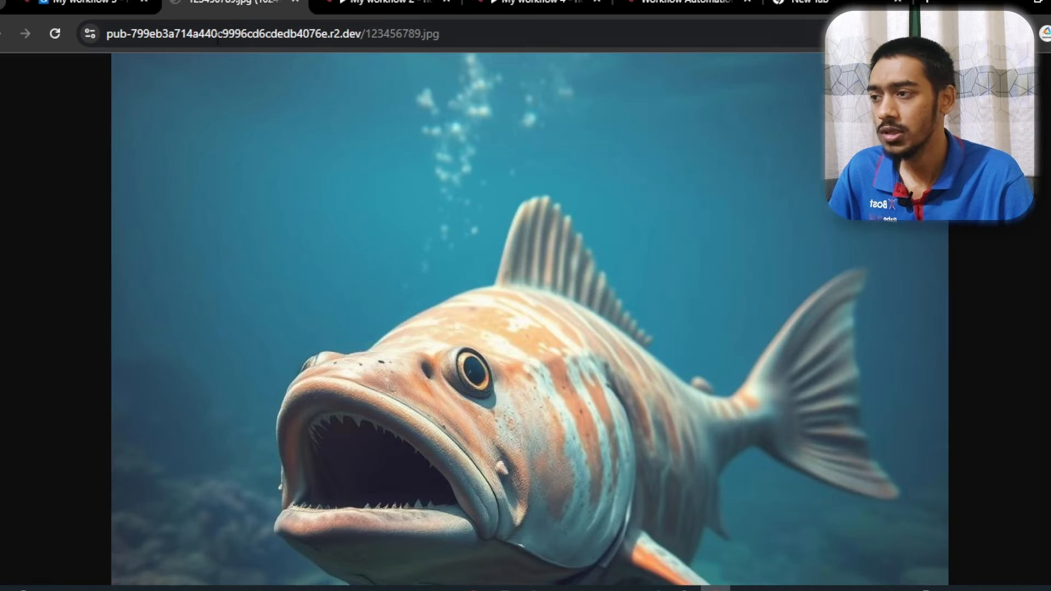
{"action": "left_click", "coordinate": [383, 4]}
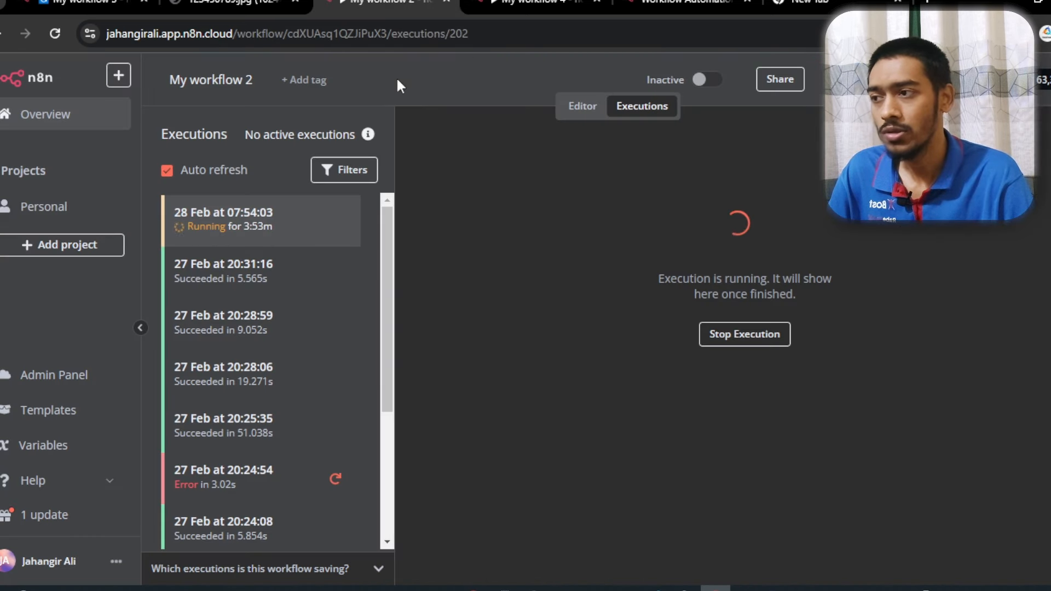
{"action": "left_click", "coordinate": [82, 4]}
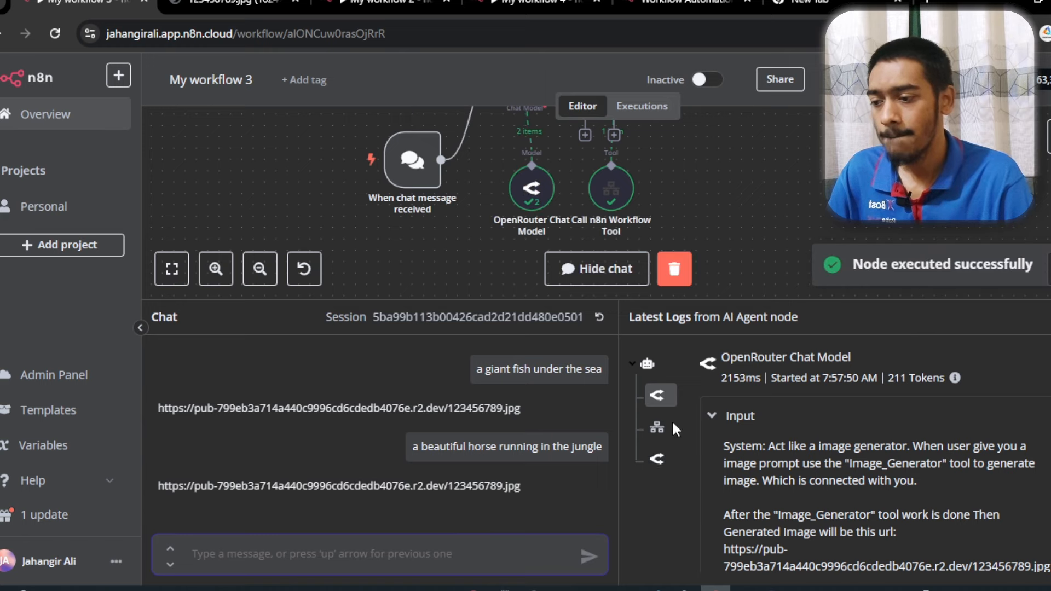
Open the image link returned for the horse prompt and view the generated picture.
{"action": "left_click_drag", "start_coordinate": [524, 493], "coordinate": [164, 491]}
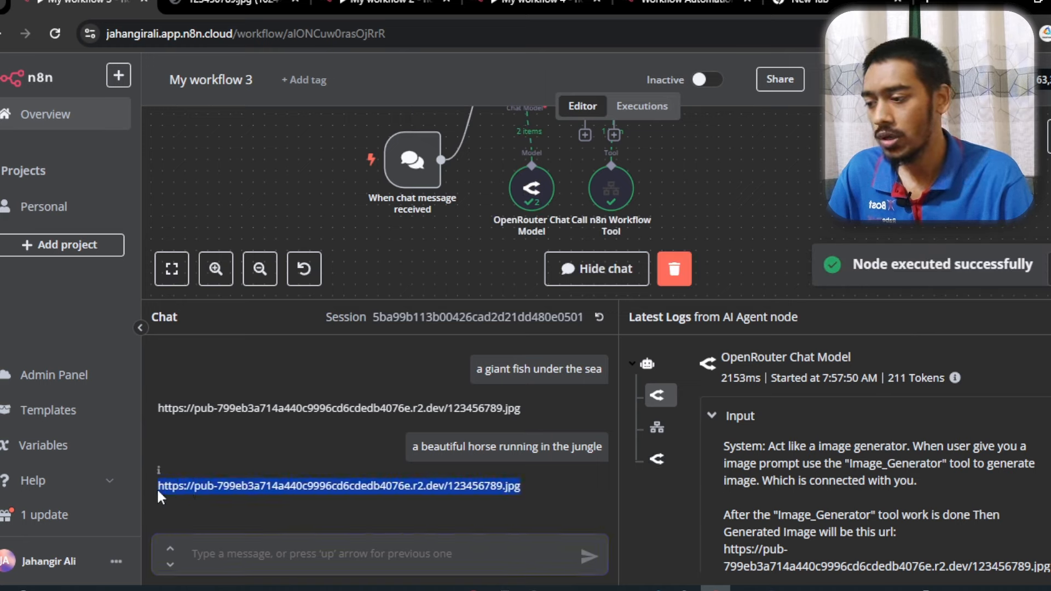
{"action": "right_click", "coordinate": [164, 491]}
{"action": "left_click", "coordinate": [269, 361]}
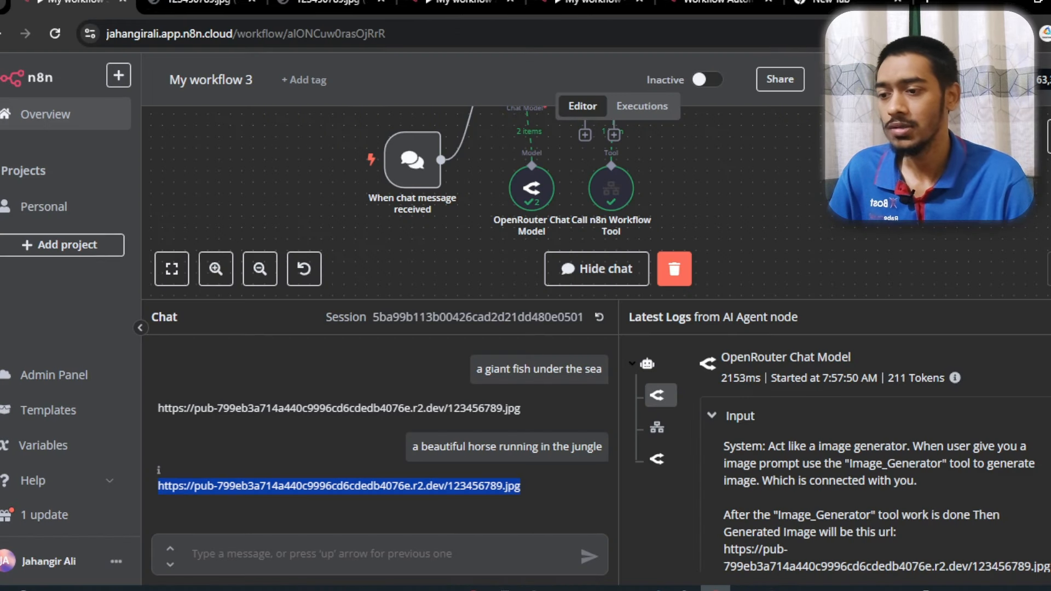
{"action": "left_click", "coordinate": [76, 3]}
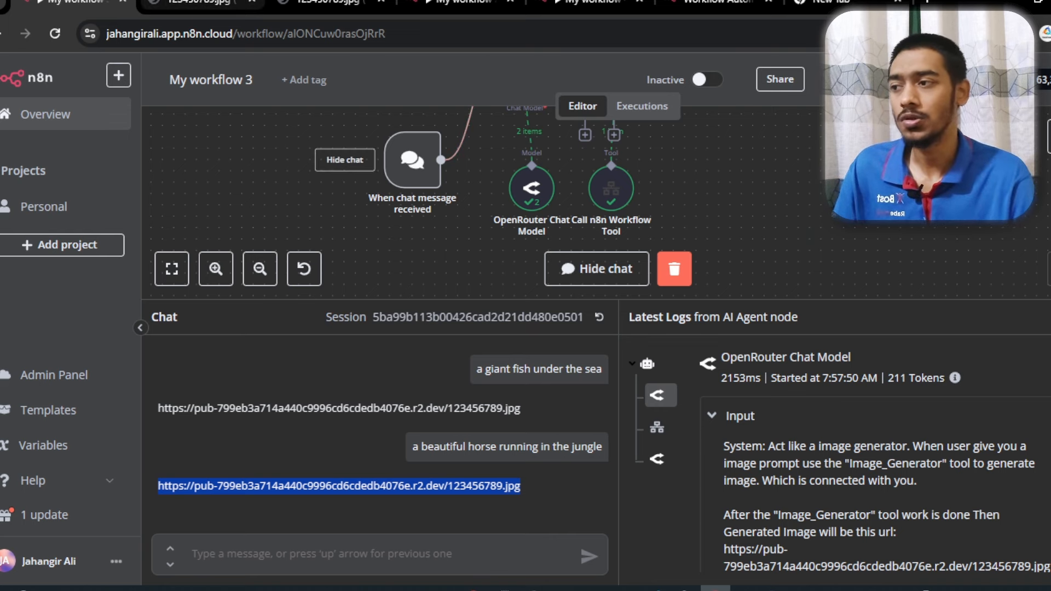
{"action": "left_click", "coordinate": [203, 4]}
{"action": "left_click", "coordinate": [605, 253]}
{"action": "left_click", "coordinate": [550, 240]}
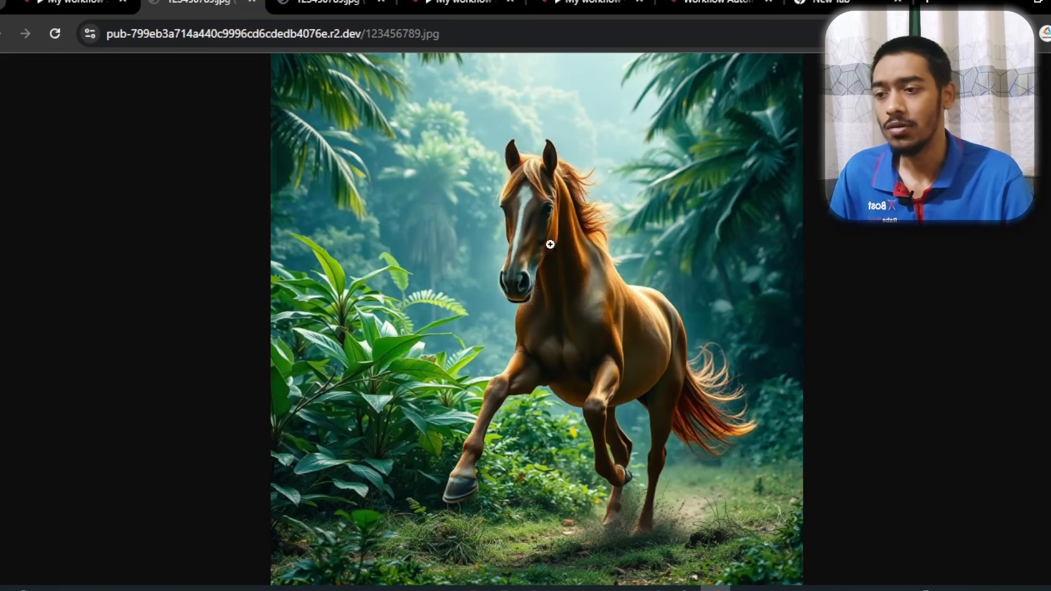
Save the generated horse image to the computer and return to the My workflow 3 chat.
{"action": "right_click", "coordinate": [550, 244]}
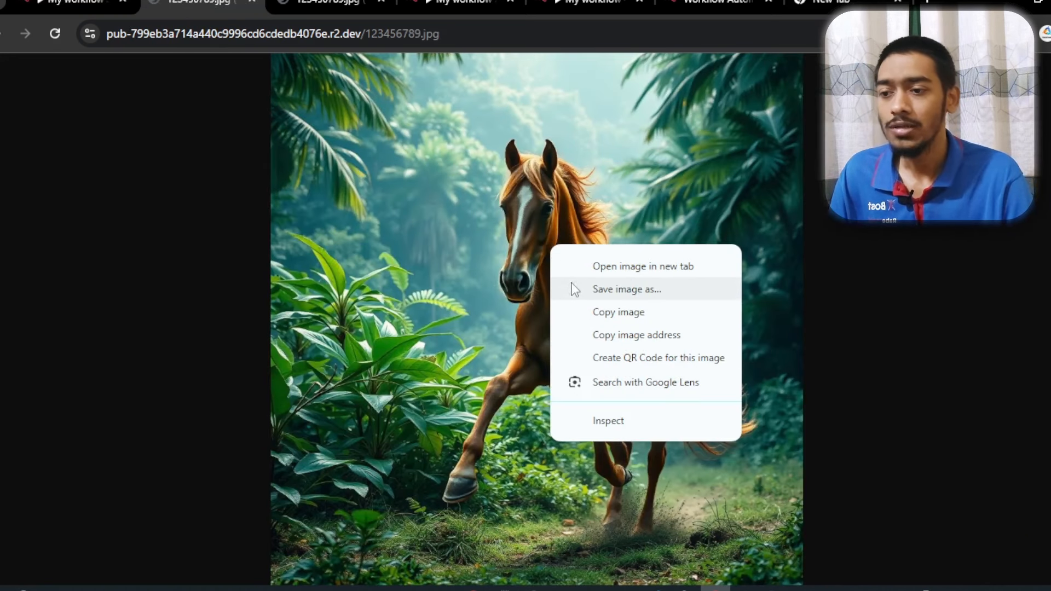
{"action": "left_click", "coordinate": [607, 291]}
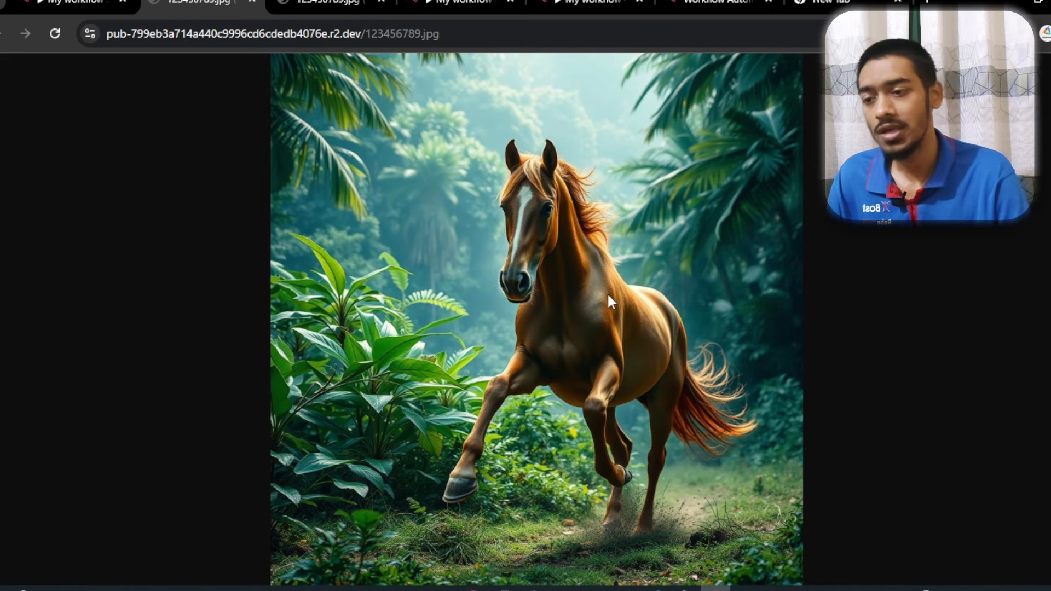
{"action": "key", "text": "Return"}
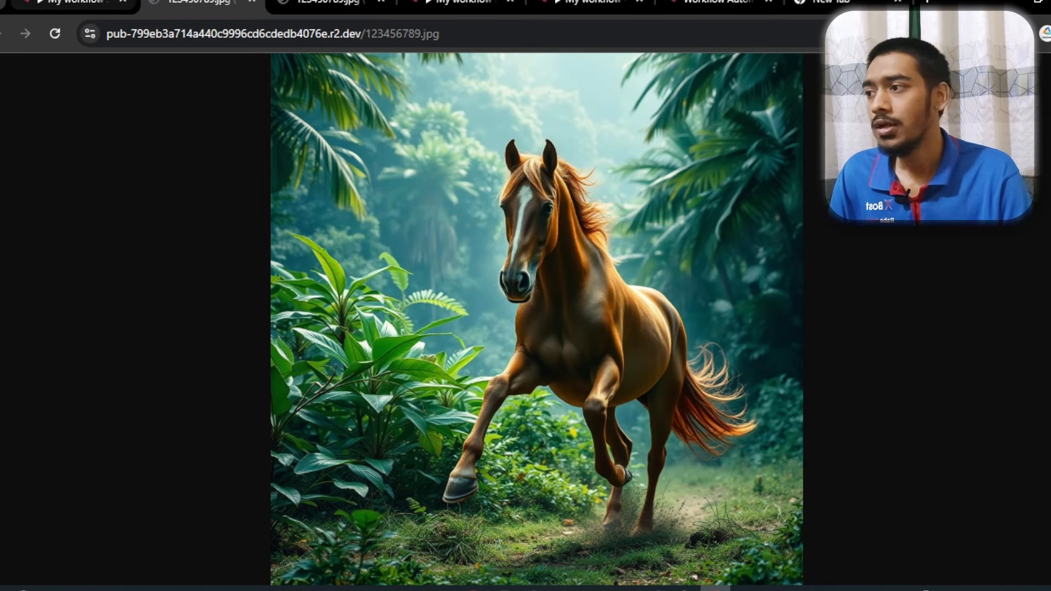
{"action": "left_click", "coordinate": [77, 5]}
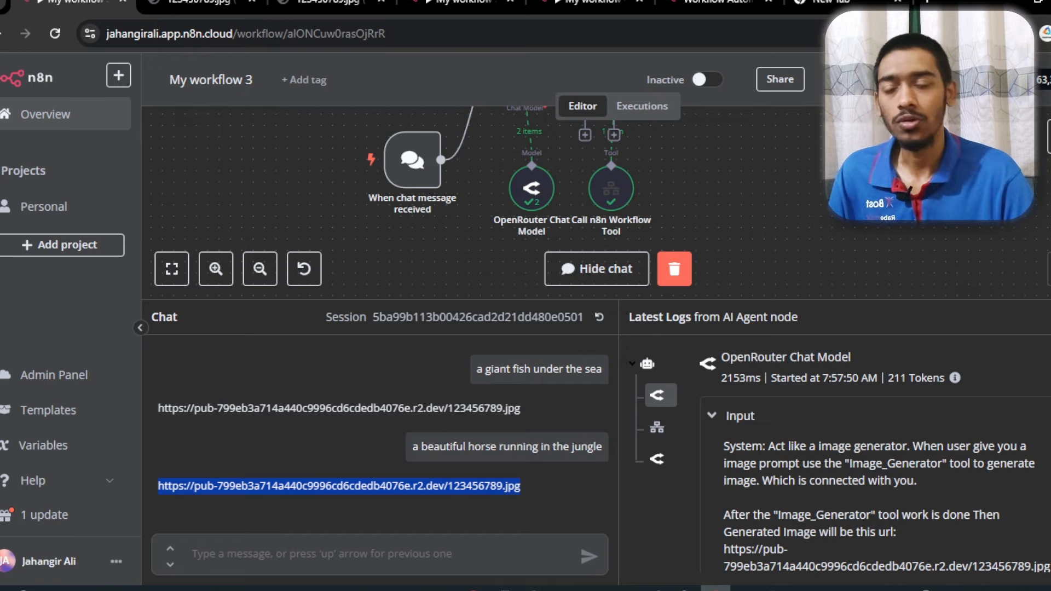
Hide the My workflow 3 chat and close the two 123456789.jpg image tabs.
{"action": "left_click", "coordinate": [1048, 317]}
{"action": "left_click_drag", "start_coordinate": [801, 259], "coordinate": [861, 392]}
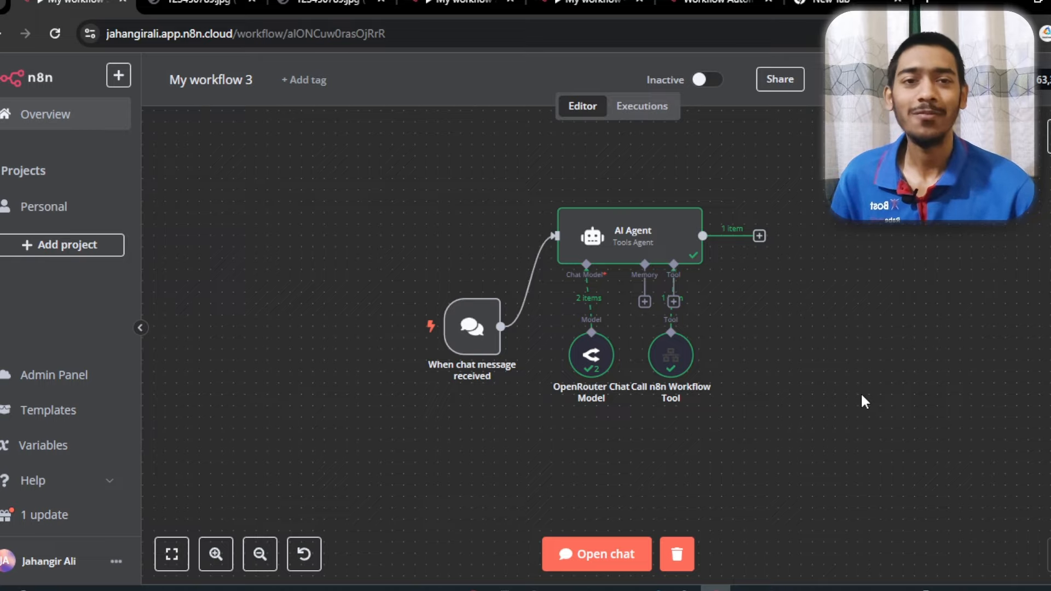
{"action": "left_click", "coordinate": [253, 2]}
{"action": "left_click", "coordinate": [253, 2]}
Switch to My workflow 2, show it in the editor, and review the HTTP Request node's parameters down to its body parameters.
{"action": "left_click", "coordinate": [219, 2]}
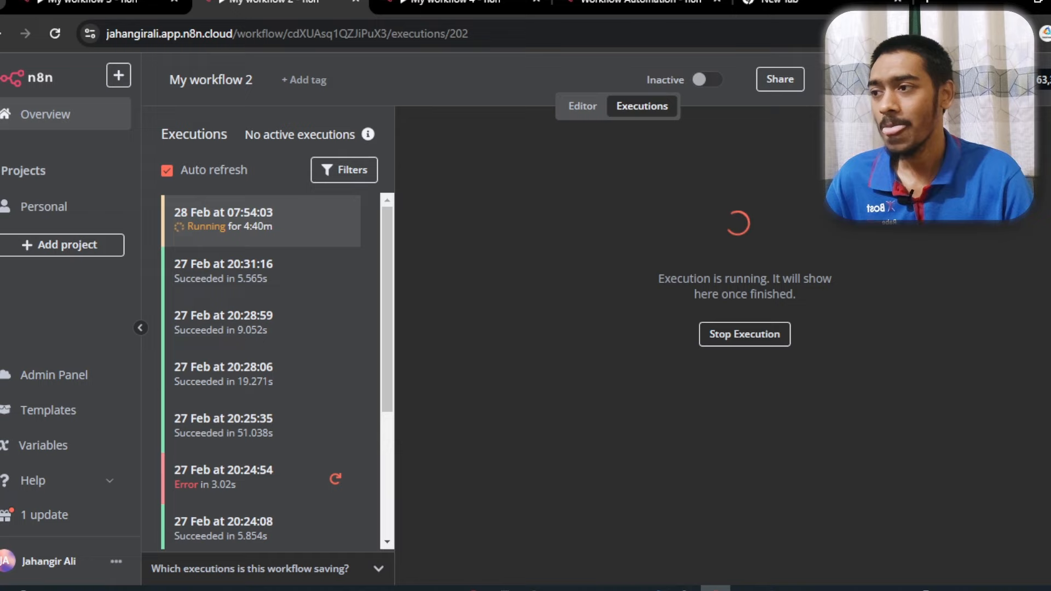
{"action": "left_click", "coordinate": [564, 114]}
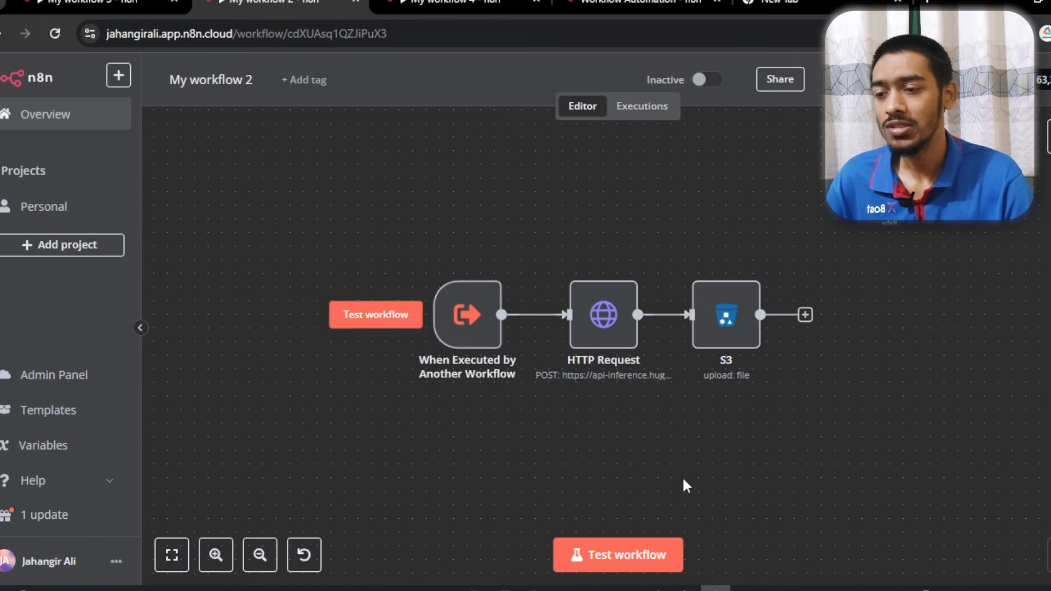
{"action": "left_click", "coordinate": [591, 341]}
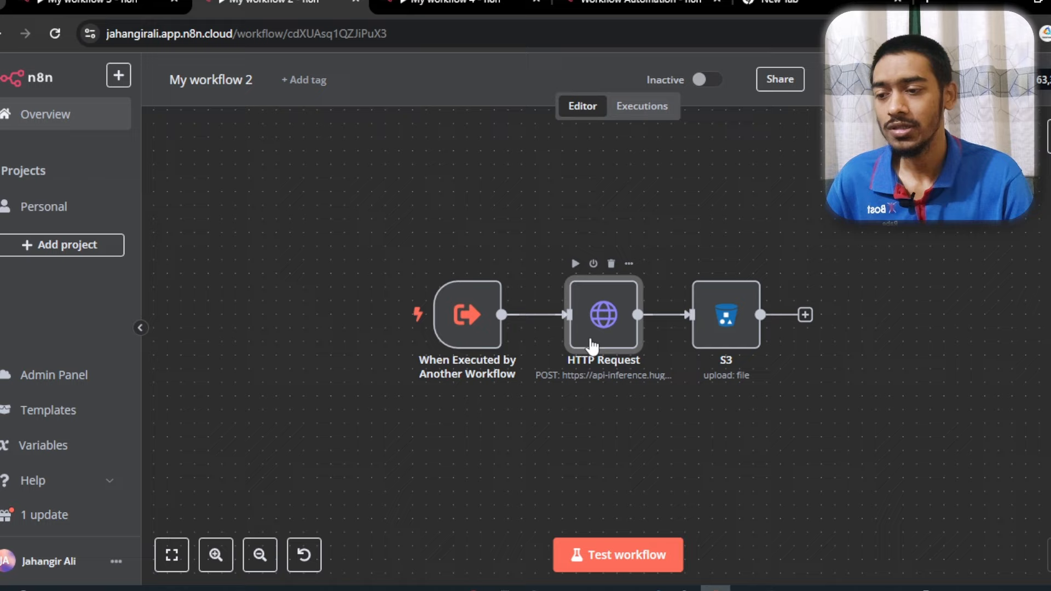
{"action": "double_click", "coordinate": [620, 365]}
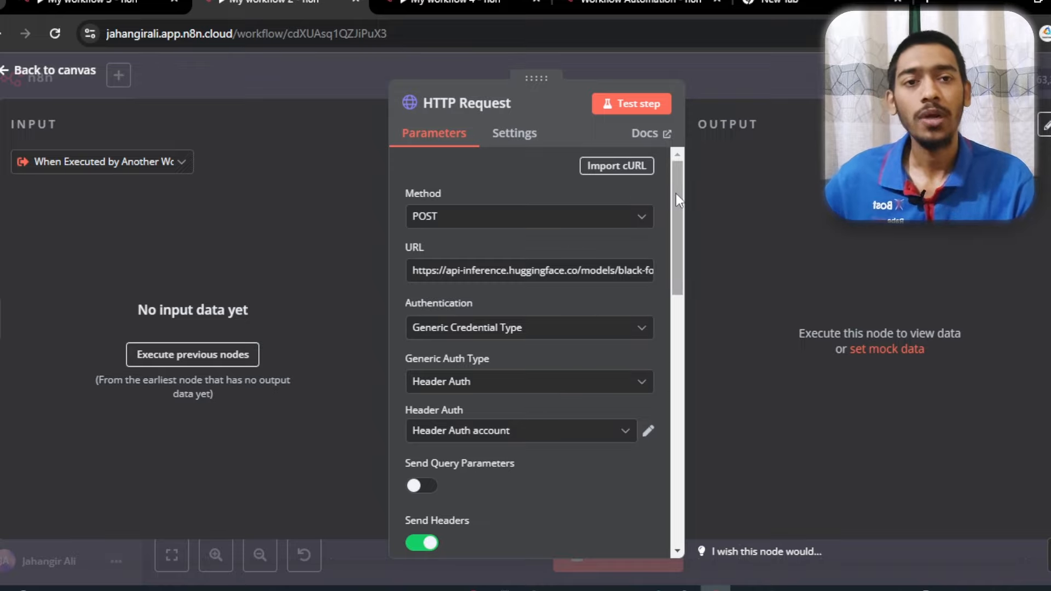
{"action": "left_click_drag", "start_coordinate": [676, 193], "coordinate": [691, 431]}
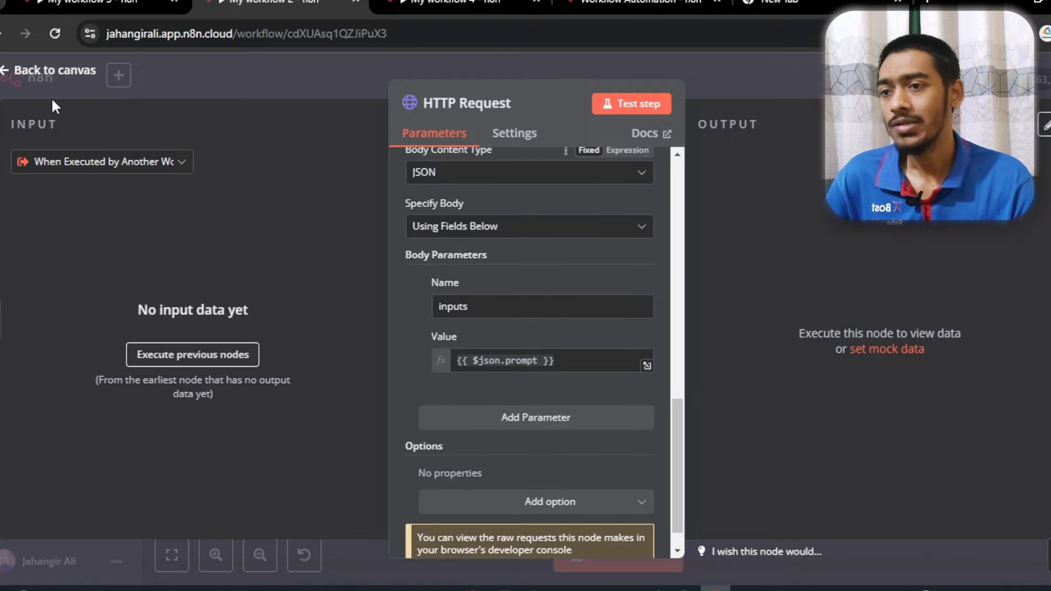
{"action": "left_click", "coordinate": [61, 76]}
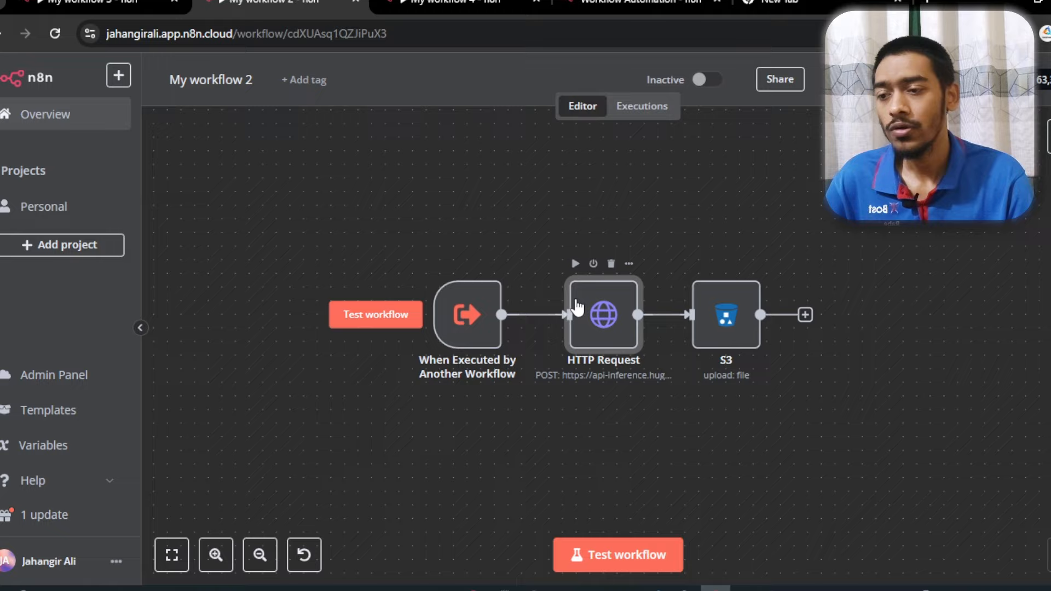
Look at the HTTP Request node's settings again and inspect the S3 node's file upload parameters.
{"action": "double_click", "coordinate": [603, 313]}
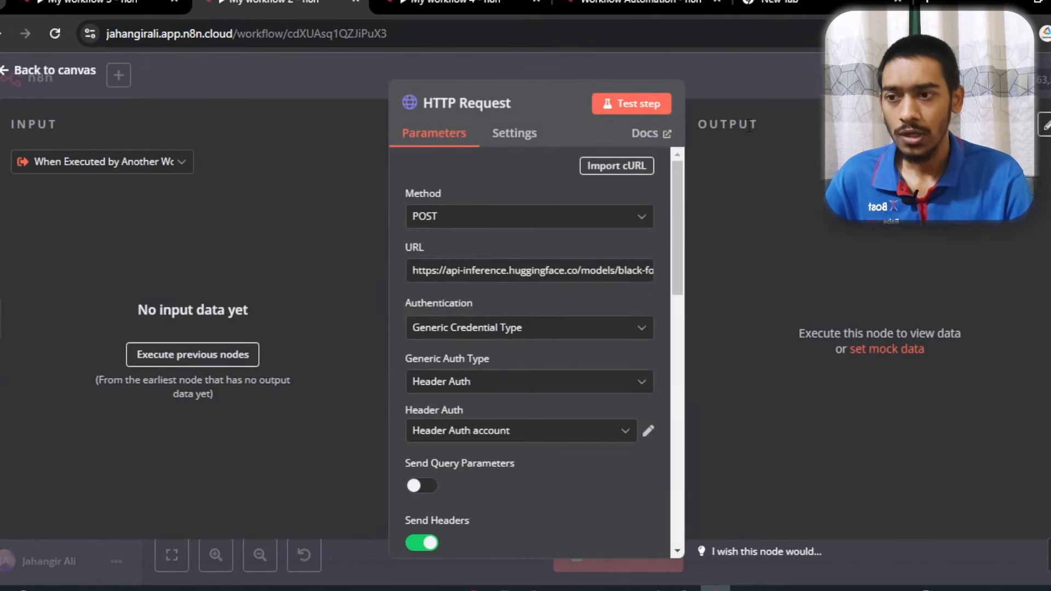
{"action": "left_click", "coordinate": [70, 76]}
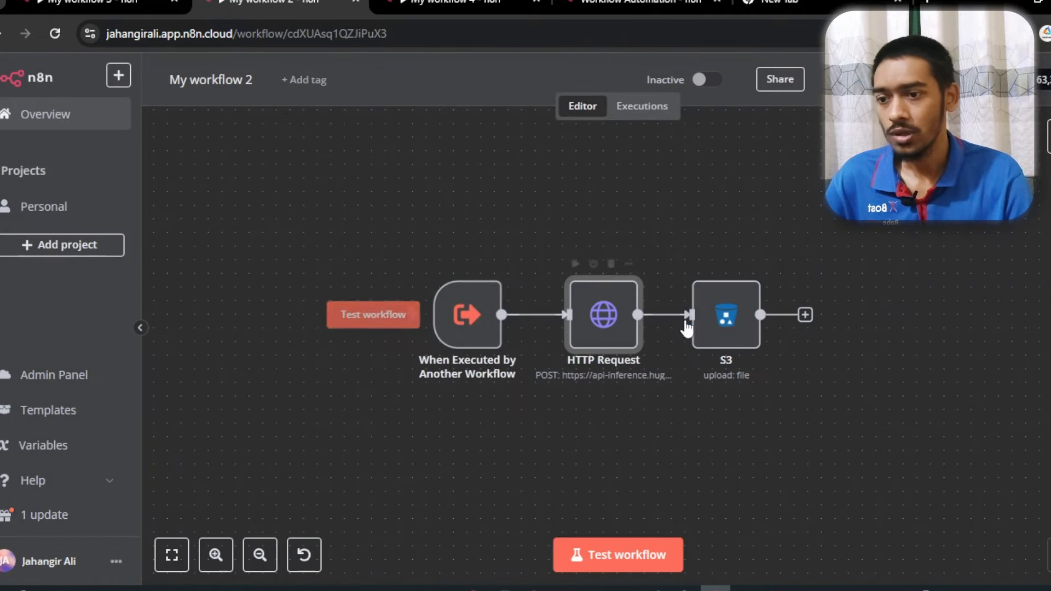
{"action": "double_click", "coordinate": [717, 327]}
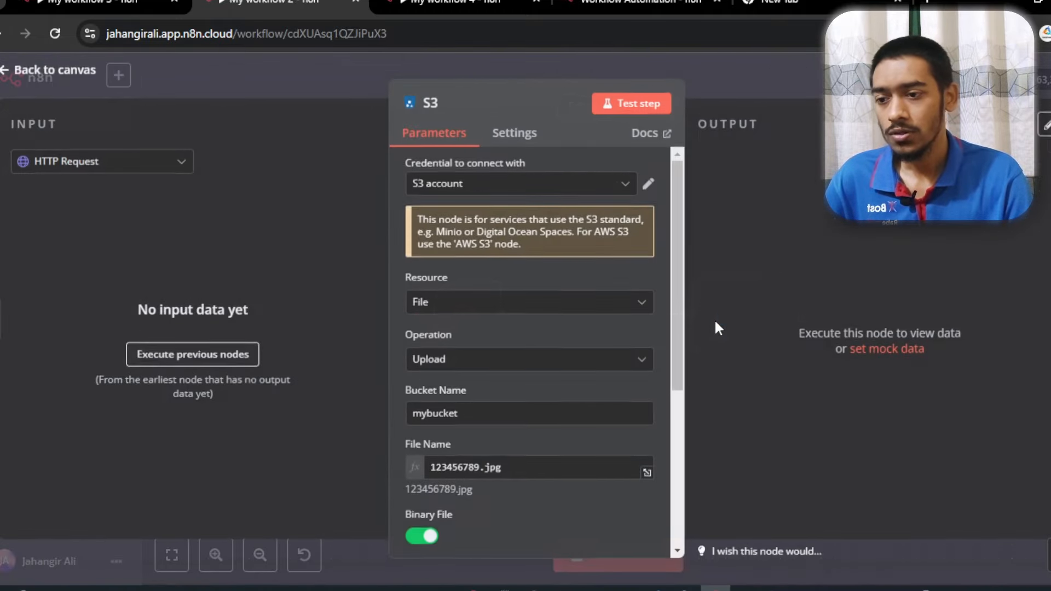
{"action": "left_click", "coordinate": [20, 72]}
Open the 28 Feb 07:57:52 execution of My workflow 2 and examine the HTTP Request node's input prompt and output image.
{"action": "left_click", "coordinate": [639, 109]}
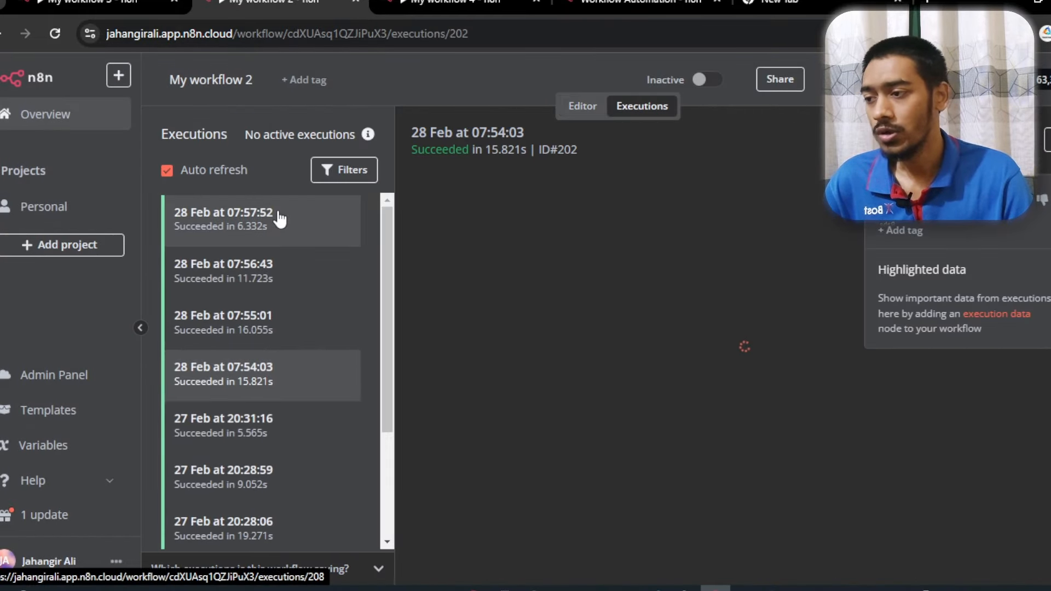
{"action": "left_click", "coordinate": [263, 219]}
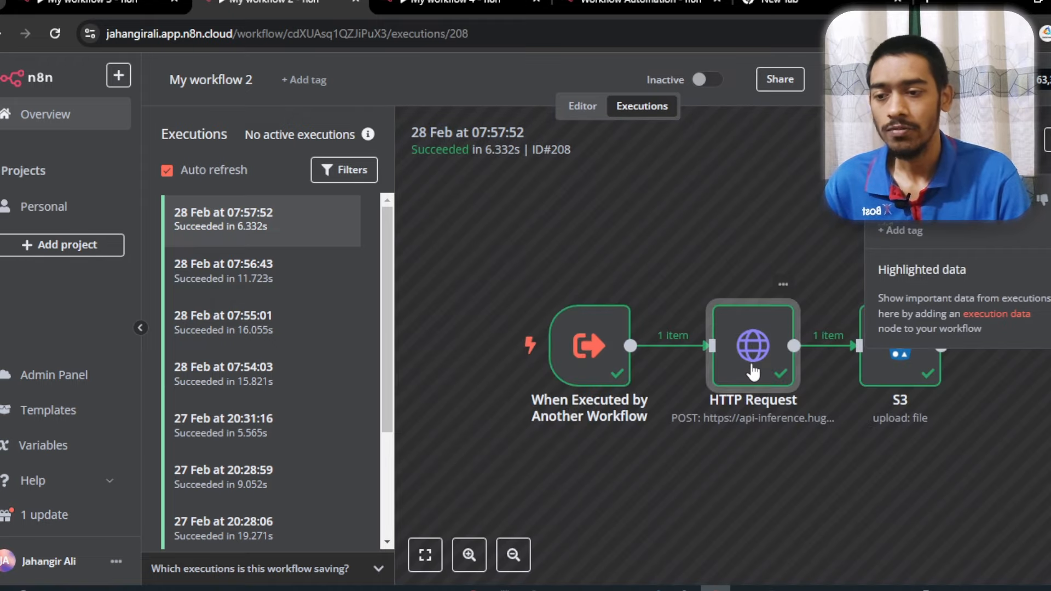
{"action": "double_click", "coordinate": [753, 373]}
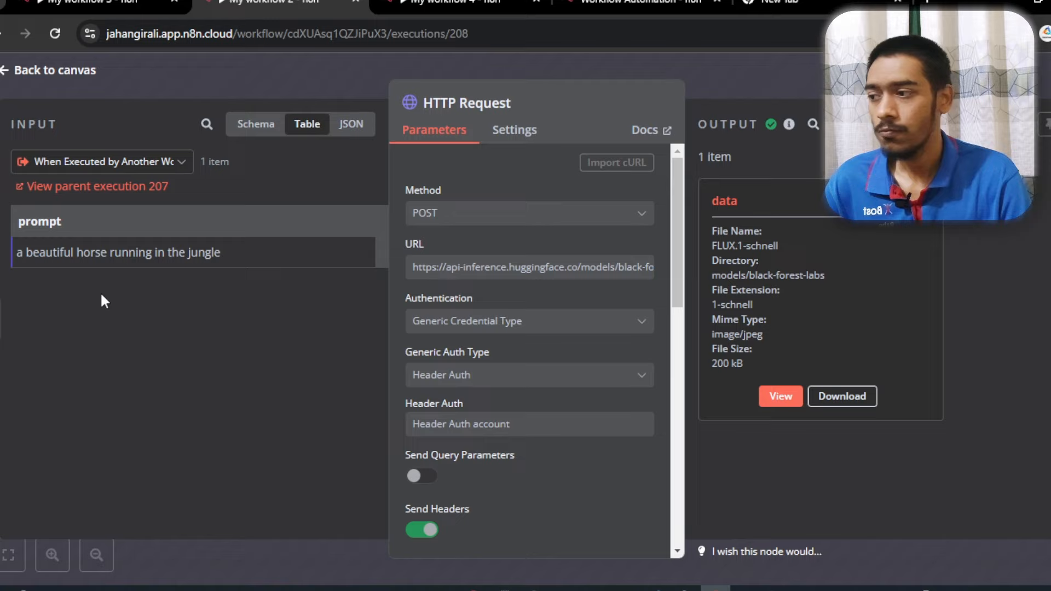
{"action": "left_click_drag", "start_coordinate": [192, 258], "coordinate": [38, 268]}
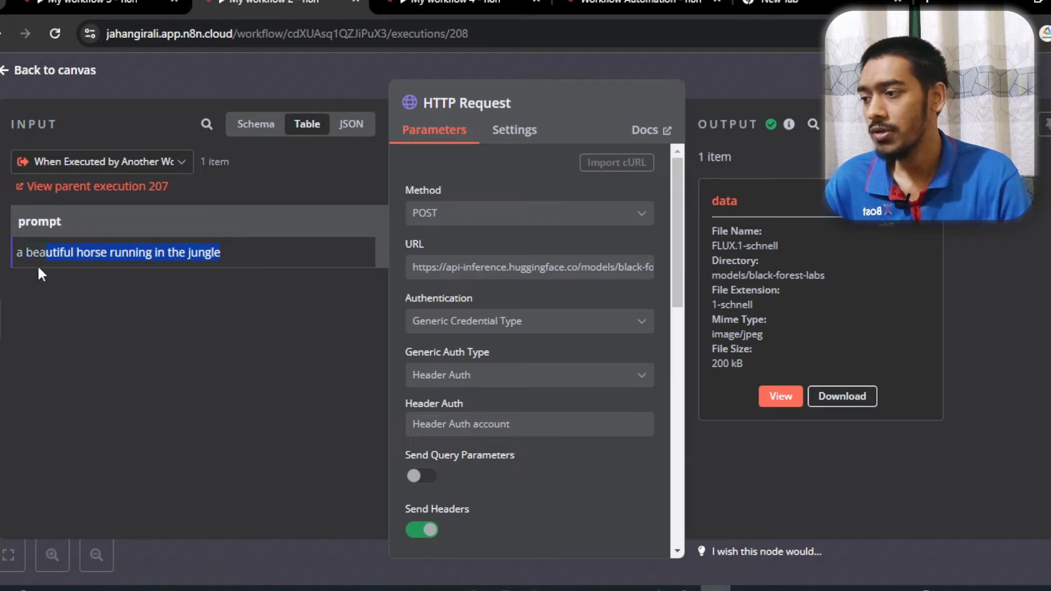
{"action": "left_click", "coordinate": [274, 301]}
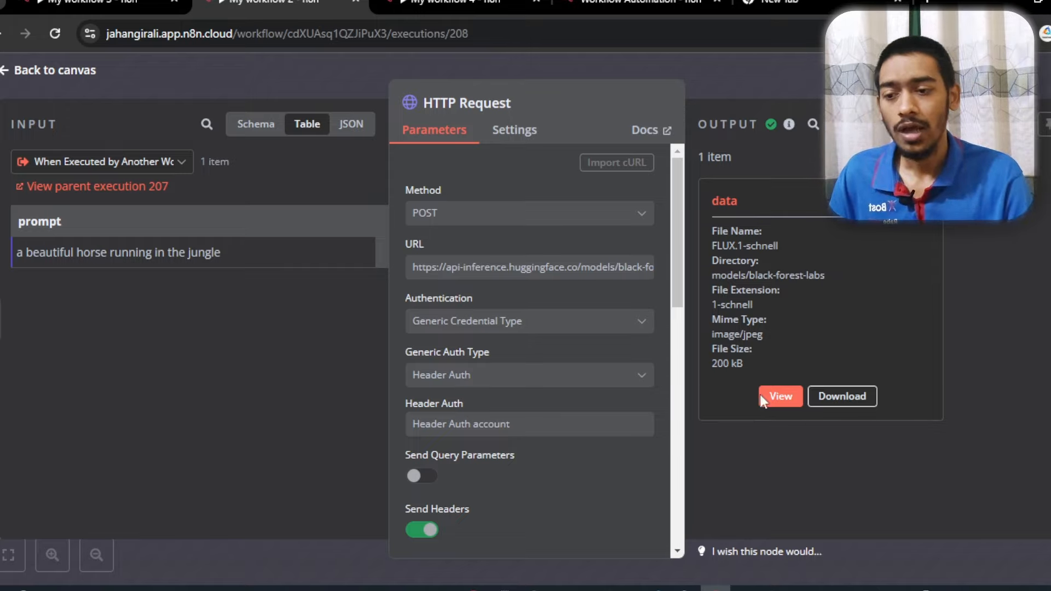
{"action": "left_click", "coordinate": [775, 401]}
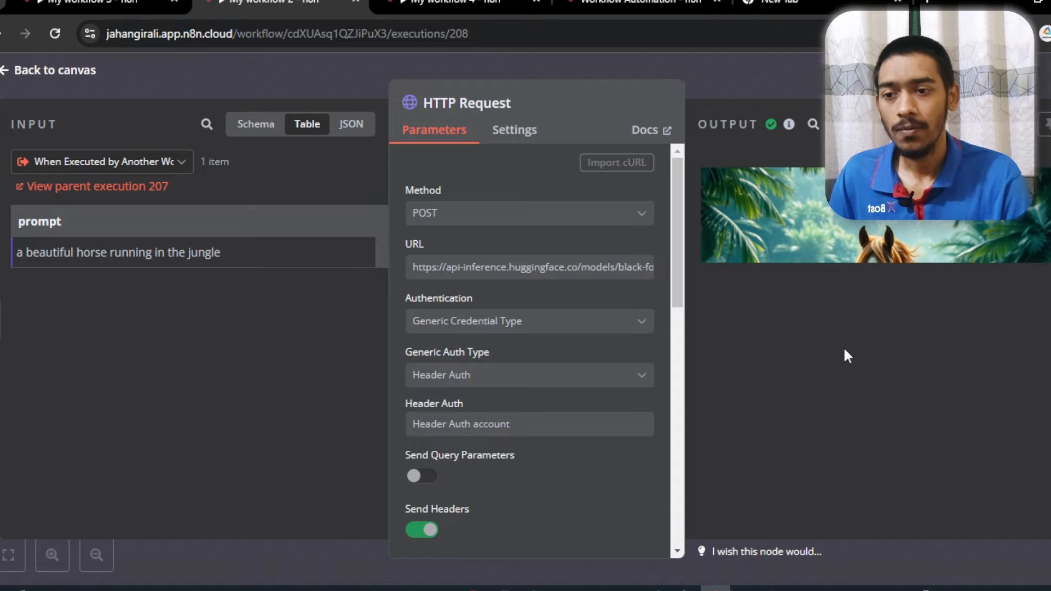
{"action": "left_click", "coordinate": [64, 78]}
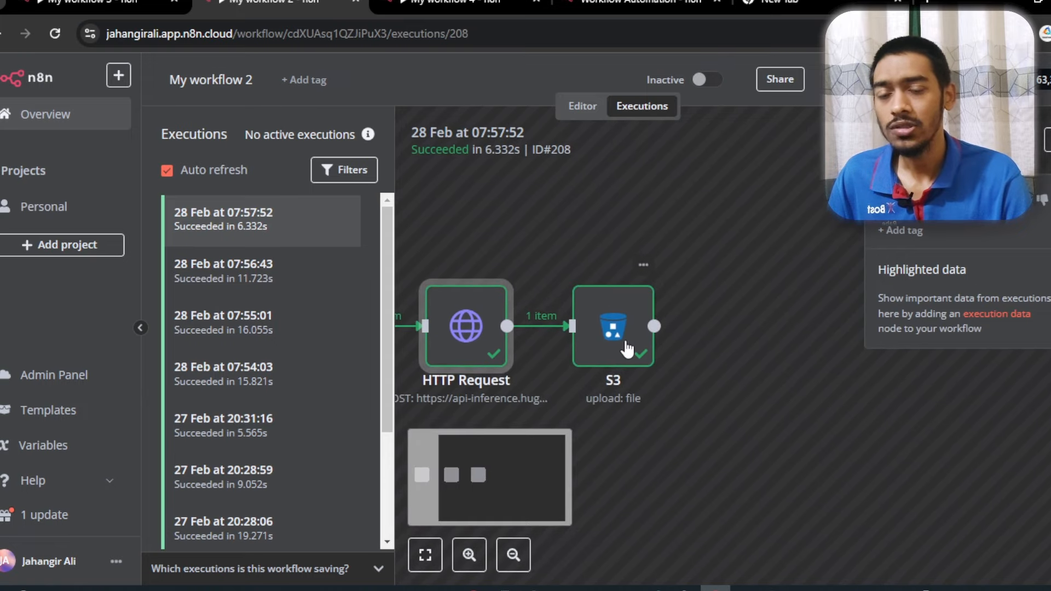
Inspect the S3 node's input, upload settings and output in the 28 Feb 07:57:52 execution.
{"action": "double_click", "coordinate": [629, 347]}
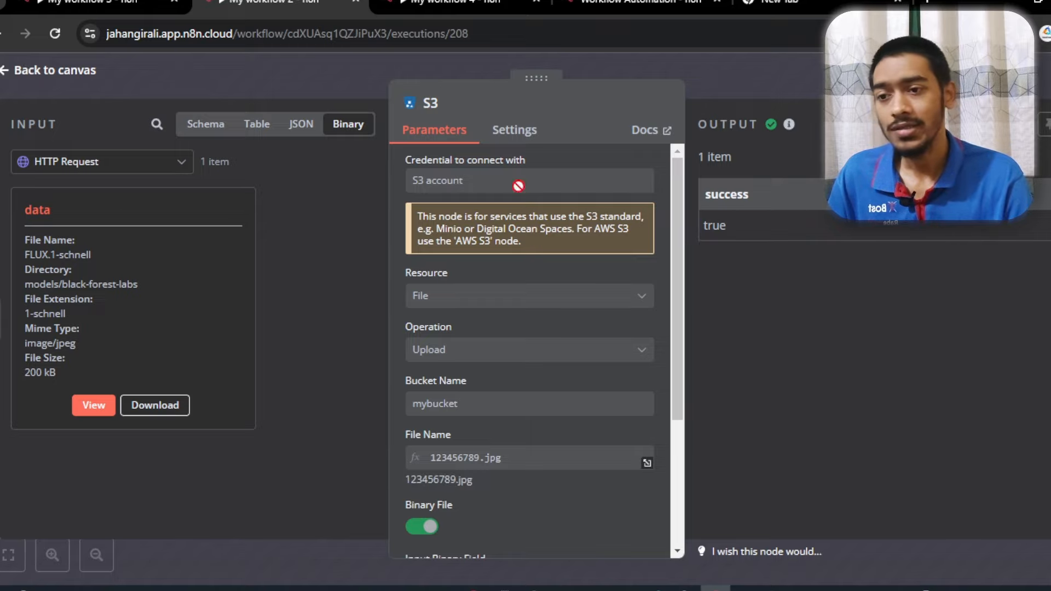
{"action": "left_click_drag", "start_coordinate": [672, 189], "coordinate": [672, 333]}
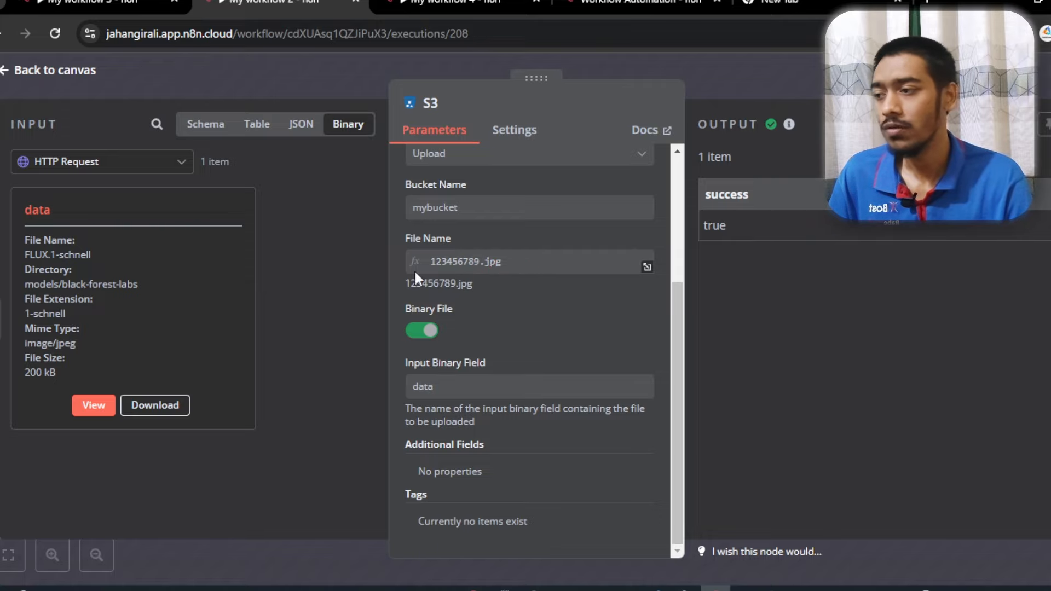
{"action": "left_click", "coordinate": [57, 76]}
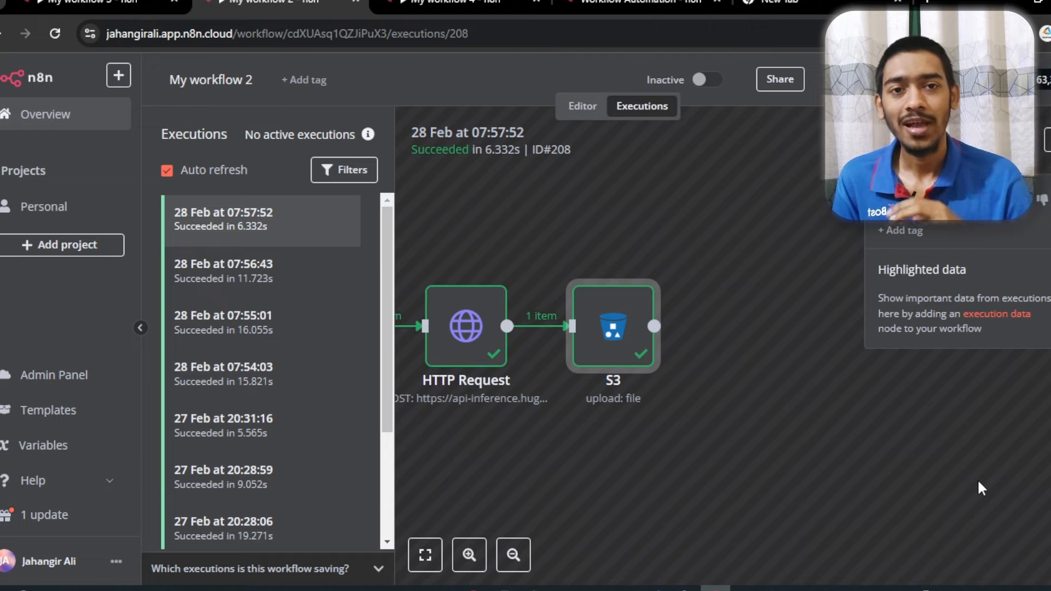
Search Google for "cludeflare" in the empty browser tab and open the Cloudflare website from the results.
{"action": "left_click", "coordinate": [778, 4]}
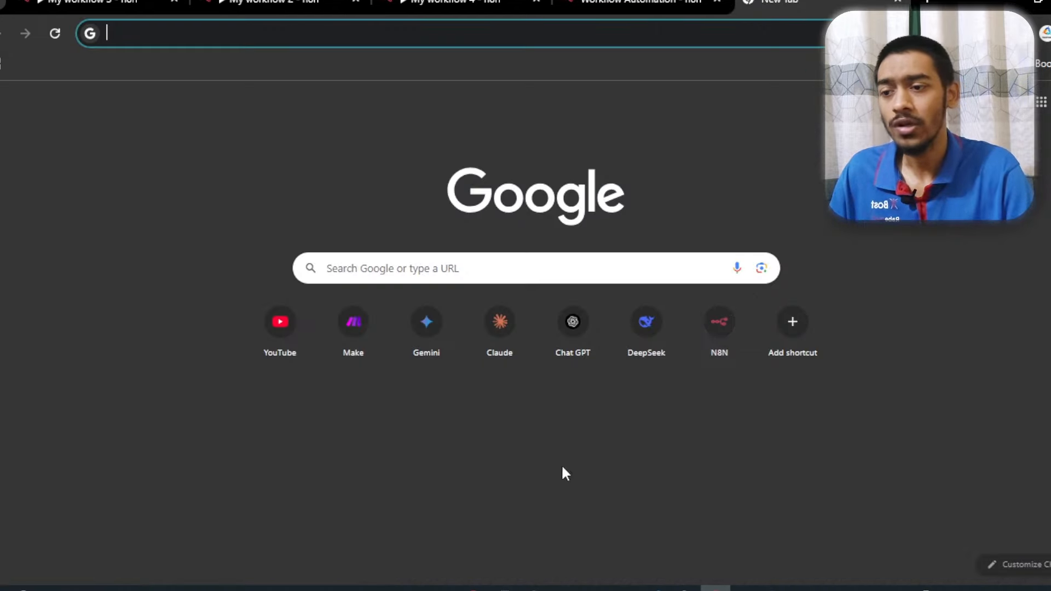
{"action": "left_click", "coordinate": [446, 271]}
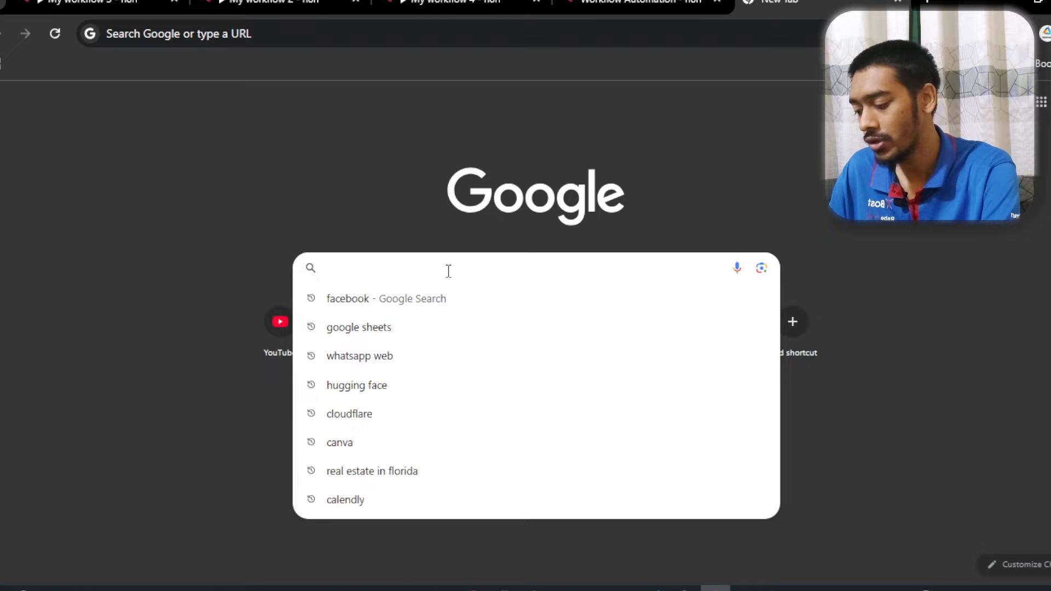
{"action": "type", "text": "cludeflare"}
{"action": "key", "text": "Return"}
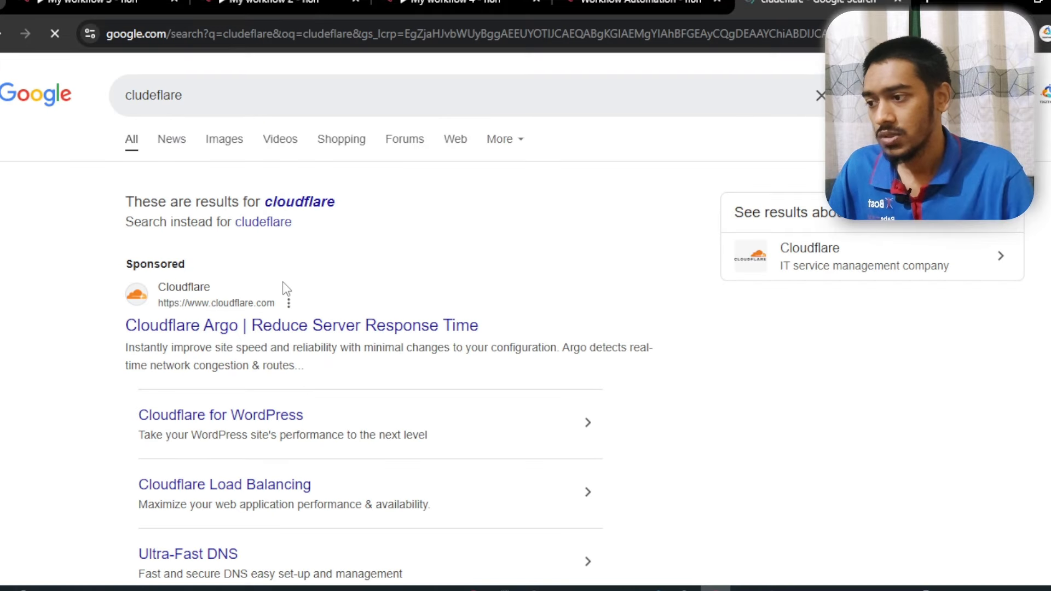
{"action": "left_click", "coordinate": [279, 310]}
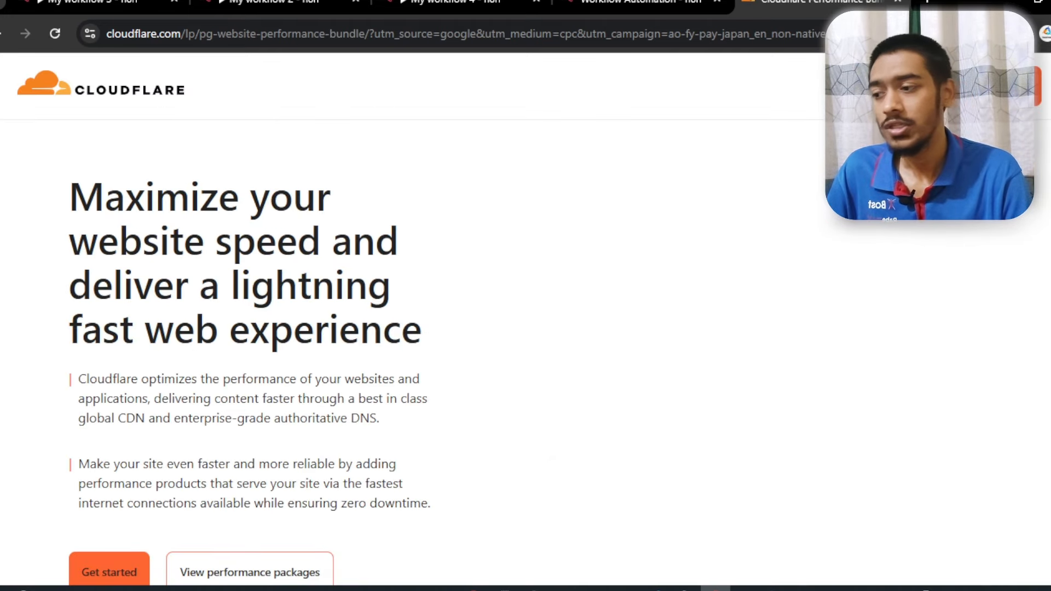
{"action": "scroll", "coordinate": [552, 356], "scroll_direction": "down", "scroll_amount": 5}
{"action": "scroll", "coordinate": [552, 356], "scroll_direction": "up", "scroll_amount": 5}
Go to the Cloudflare dashboard and open the bucket mybucket in R2 Object Storage.
{"action": "left_click", "coordinate": [997, 87]}
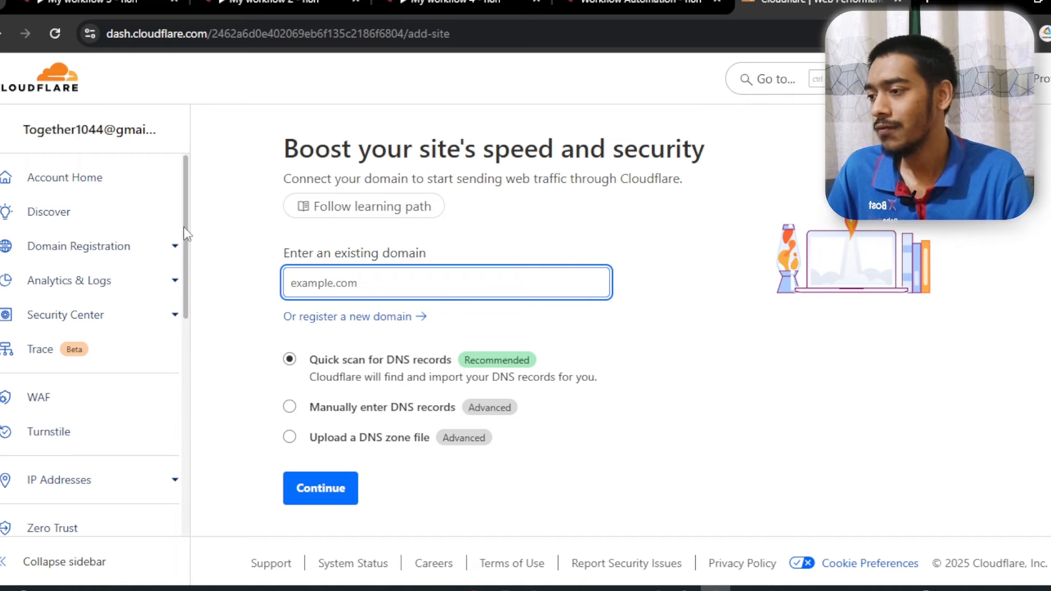
{"action": "left_click_drag", "start_coordinate": [183, 226], "coordinate": [171, 340]}
{"action": "scroll", "coordinate": [167, 372], "scroll_direction": "down", "scroll_amount": 5}
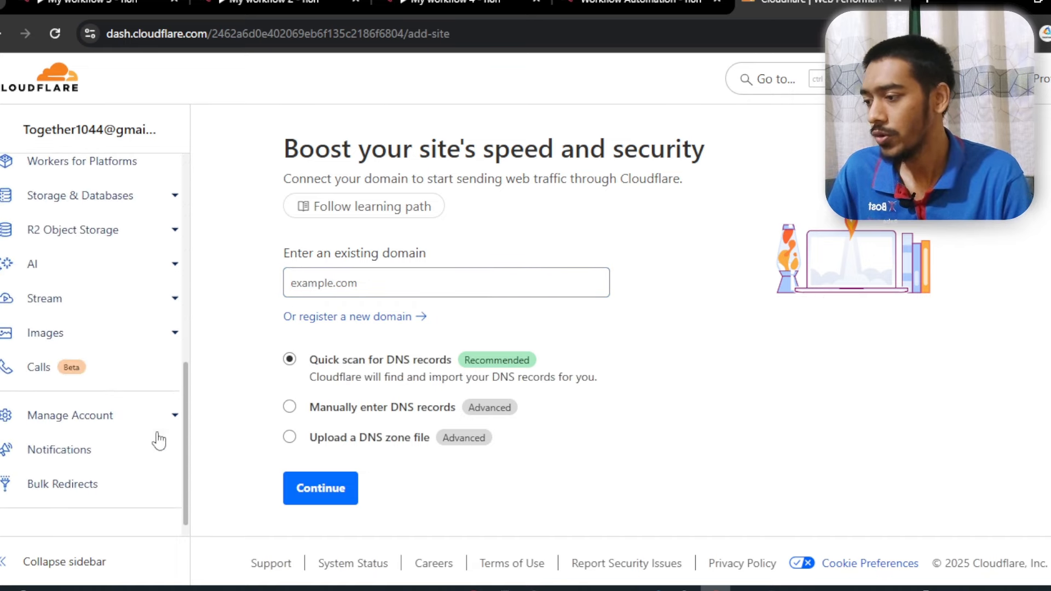
{"action": "left_click", "coordinate": [96, 230]}
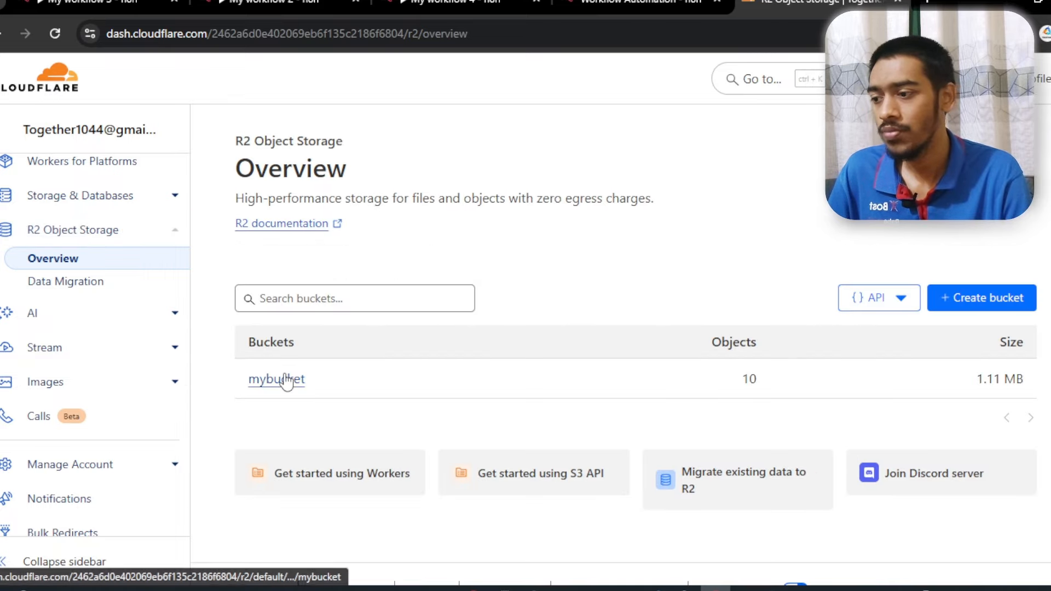
{"action": "left_click", "coordinate": [286, 381]}
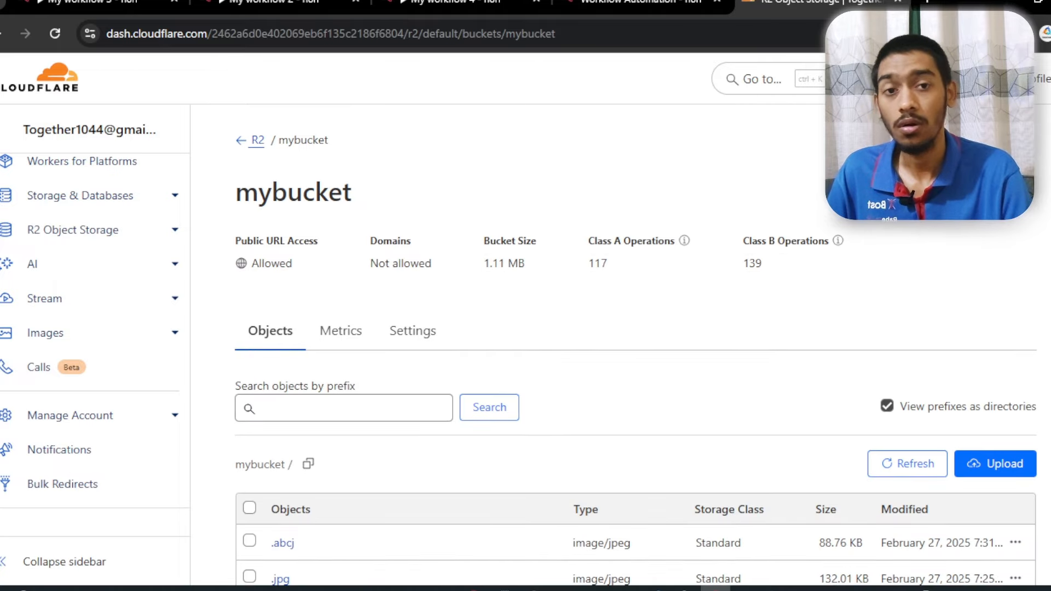
Open the 123456789.jpg object in mybucket and view its preview image and details.
{"action": "scroll", "coordinate": [635, 351], "scroll_direction": "down", "scroll_amount": 6}
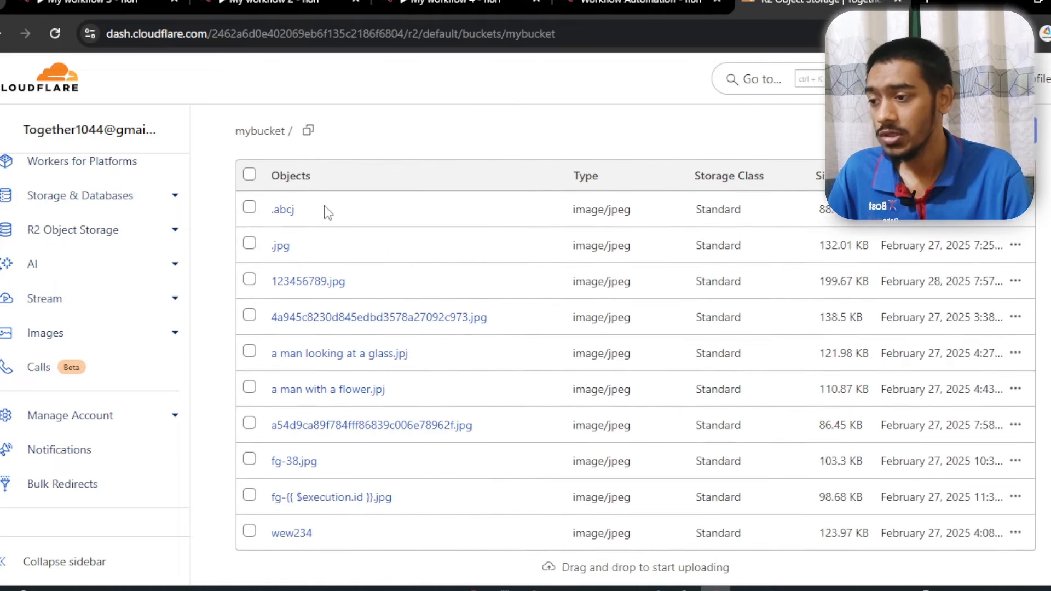
{"action": "left_click", "coordinate": [307, 282]}
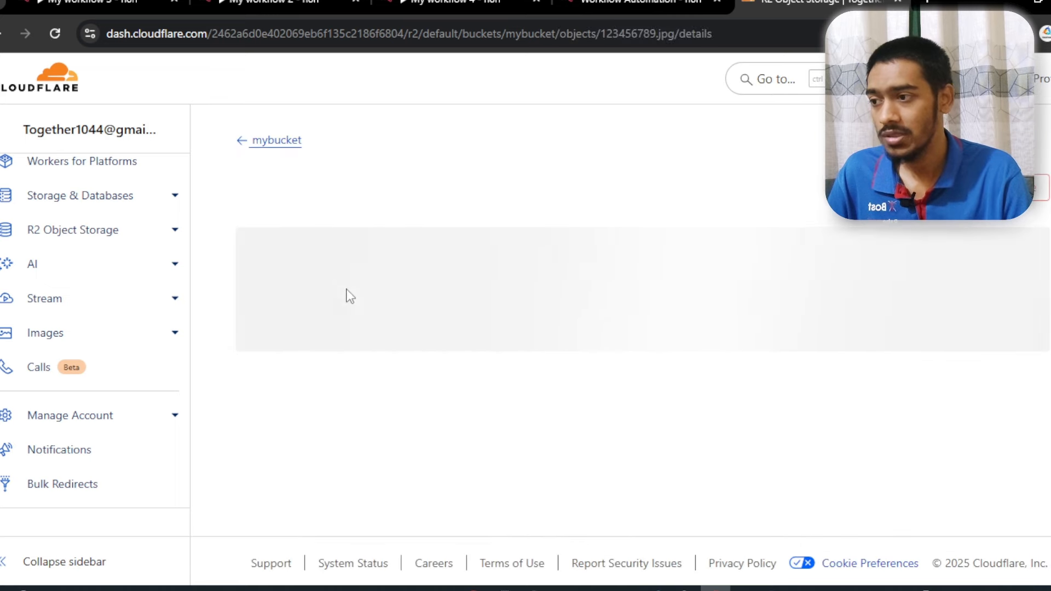
{"action": "scroll", "coordinate": [635, 345], "scroll_direction": "down", "scroll_amount": 8}
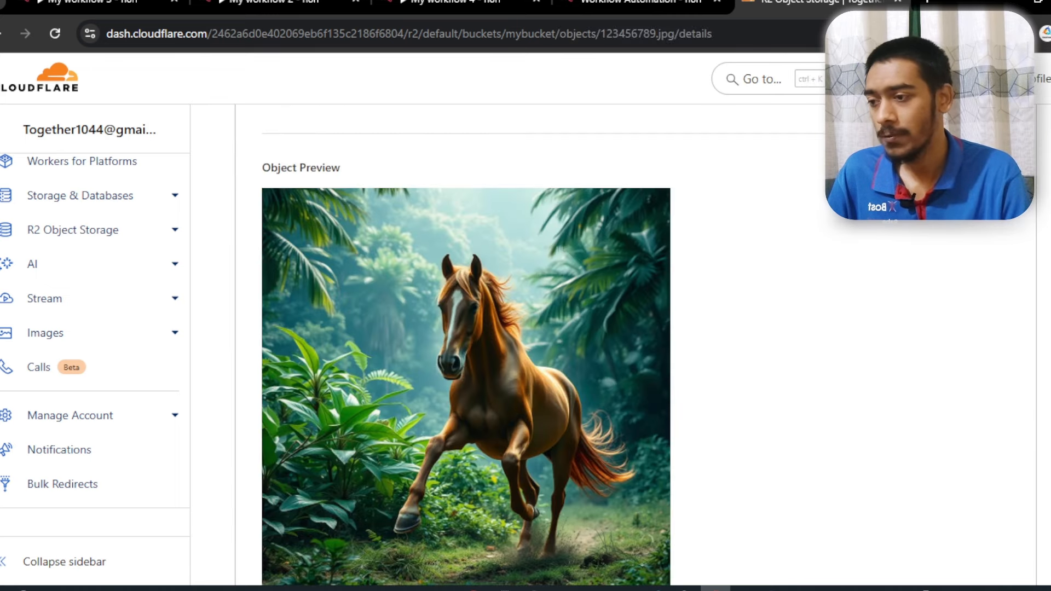
{"action": "scroll", "coordinate": [211, 408], "scroll_direction": "down", "scroll_amount": 2}
{"action": "scroll", "coordinate": [211, 408], "scroll_direction": "up", "scroll_amount": 10}
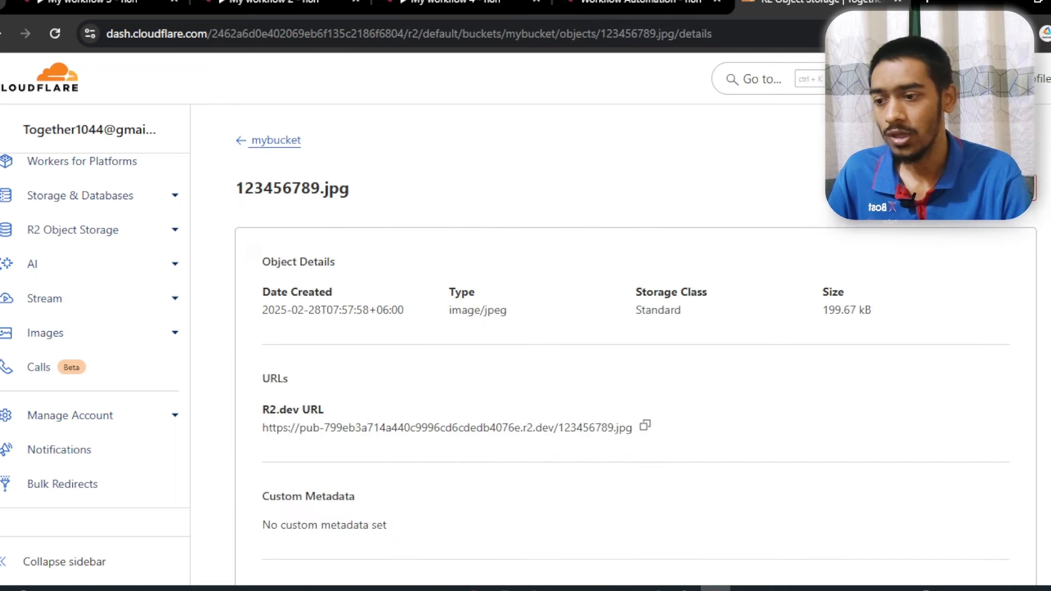
Select the object's R2.dev URL and reopen the My workflow 3 chat to compare it with the returned image link.
{"action": "left_click_drag", "start_coordinate": [257, 429], "coordinate": [655, 421]}
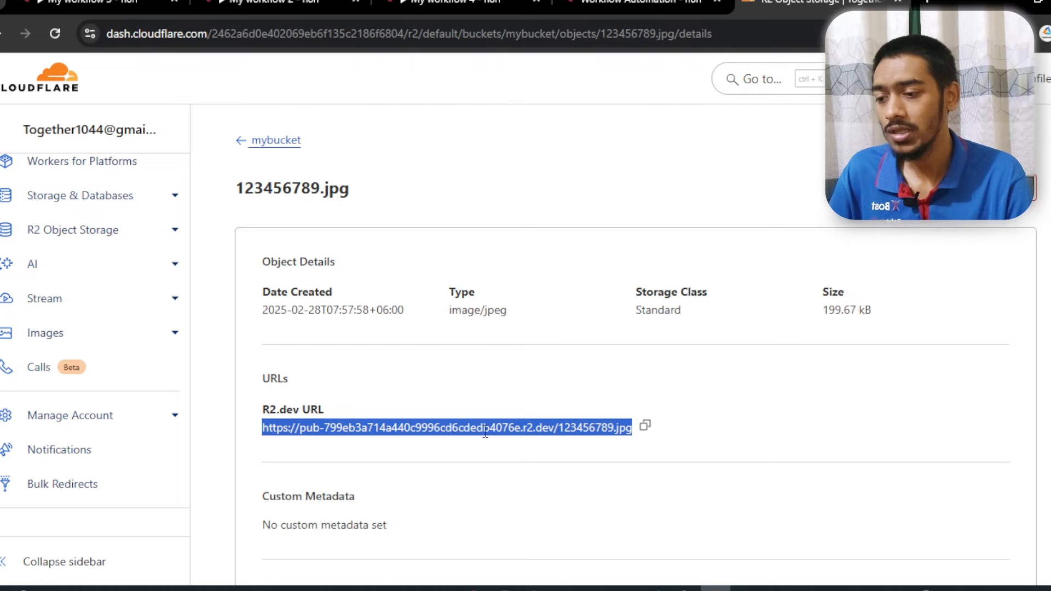
{"action": "left_click", "coordinate": [87, 3]}
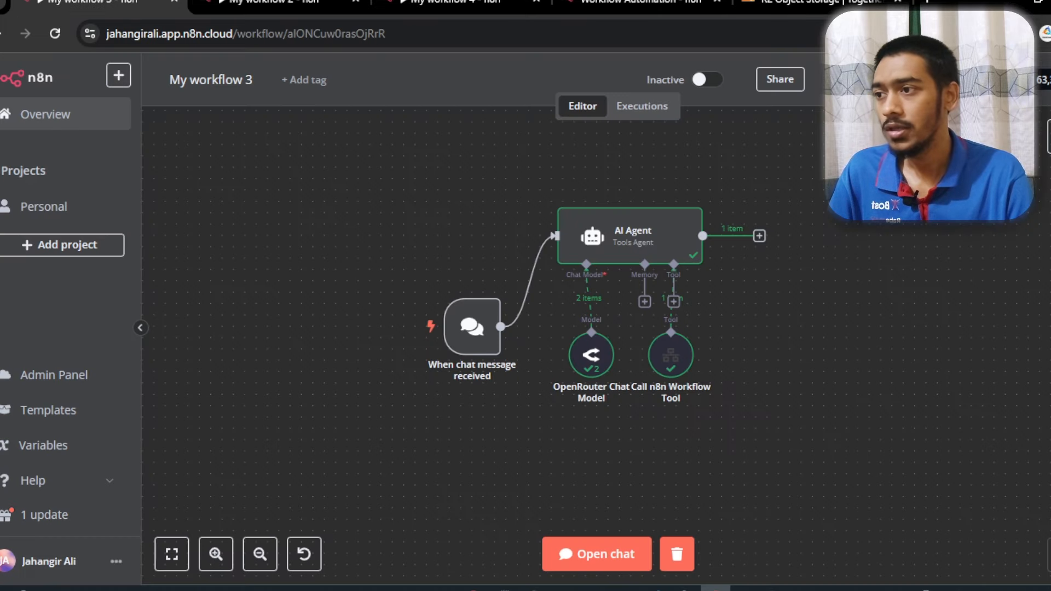
{"action": "left_click", "coordinate": [585, 555]}
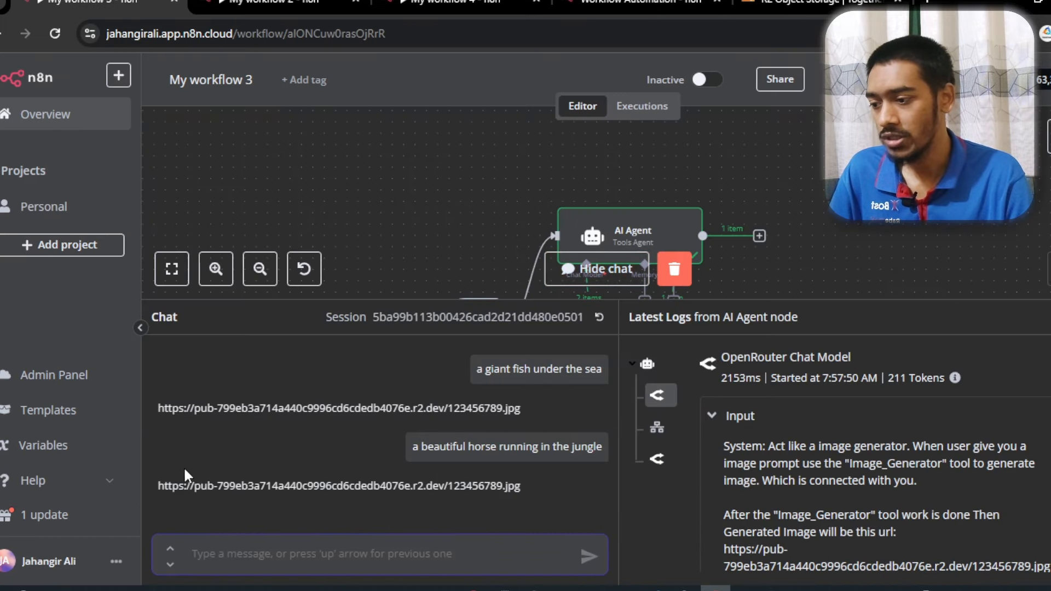
{"action": "left_click_drag", "start_coordinate": [161, 477], "coordinate": [602, 485]}
{"action": "left_click", "coordinate": [560, 491]}
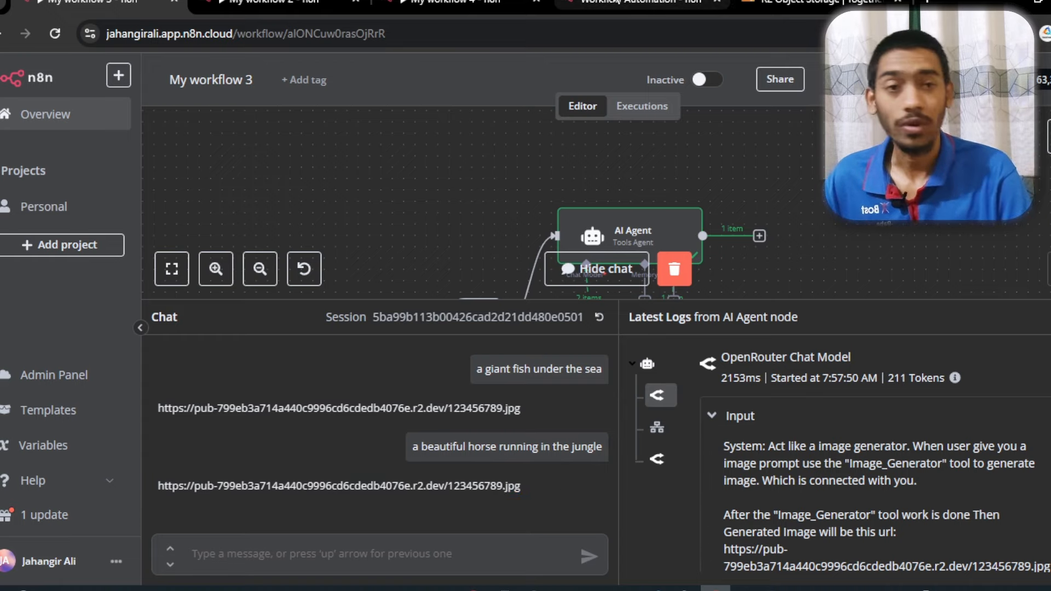
Add an HTTP Request node to the empty My workflow 4 and set its method to POST.
{"action": "left_click", "coordinate": [454, 3]}
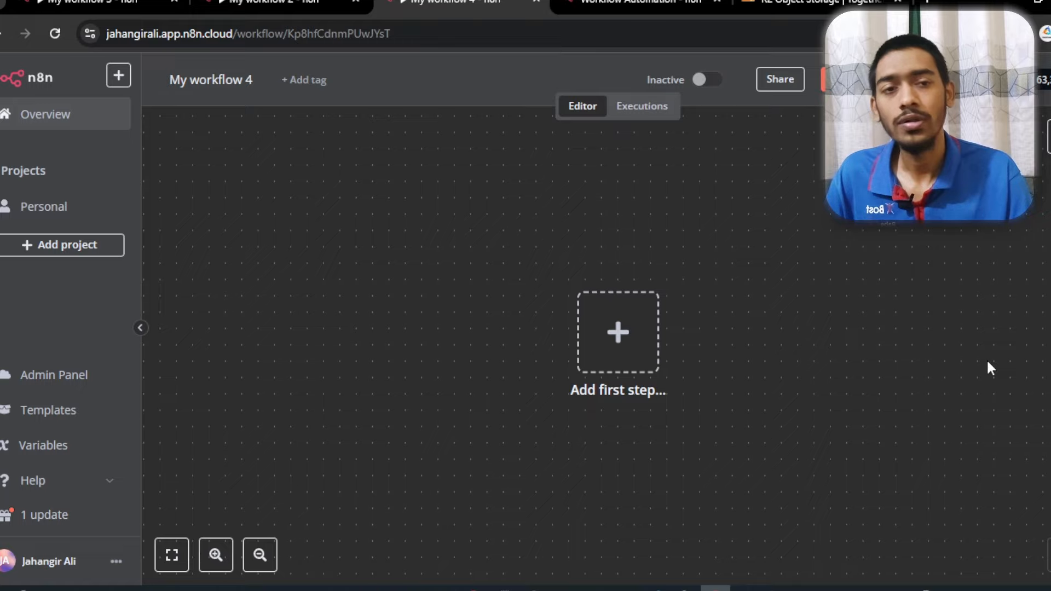
{"action": "left_click", "coordinate": [609, 349]}
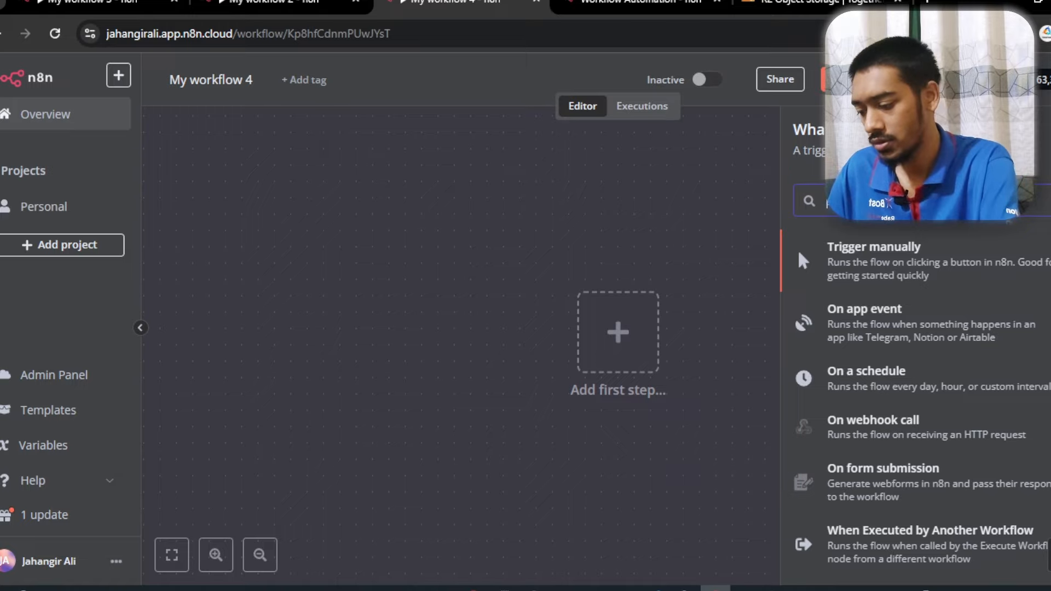
{"action": "type", "text": "http"}
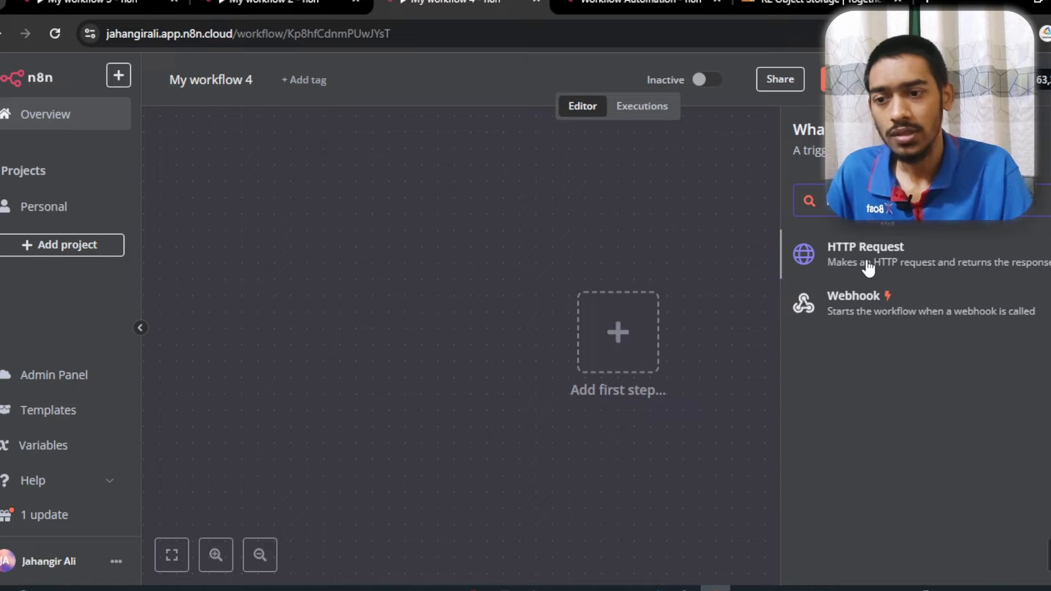
{"action": "left_click", "coordinate": [868, 267]}
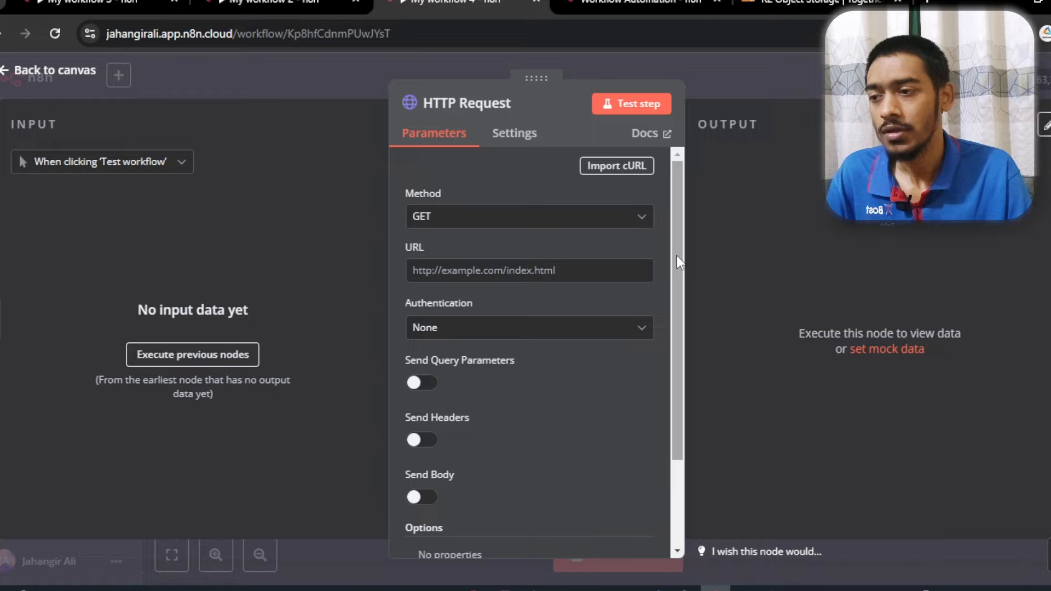
{"action": "left_click", "coordinate": [465, 220]}
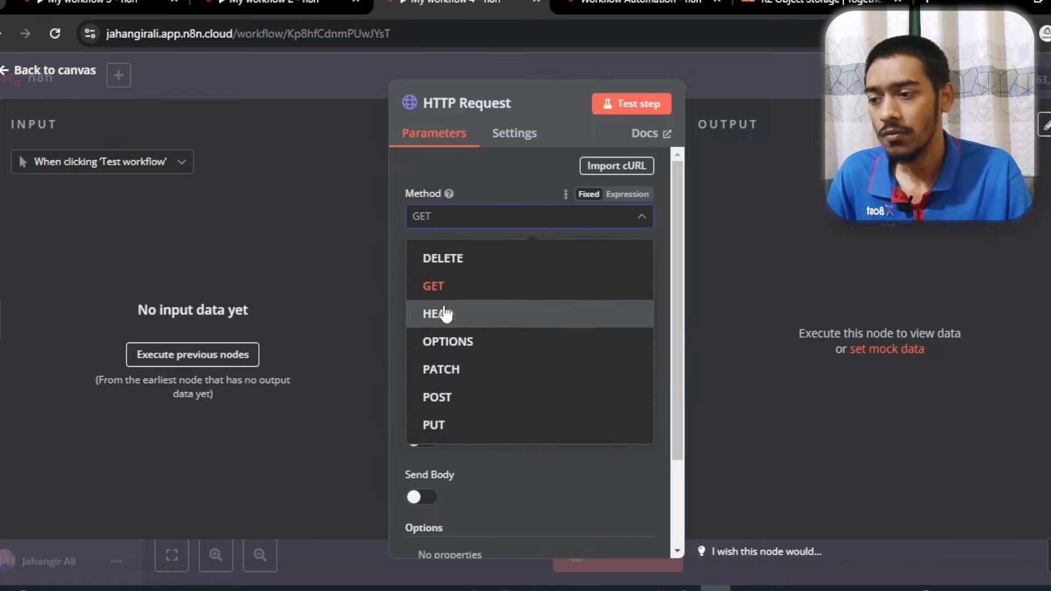
{"action": "left_click", "coordinate": [448, 403]}
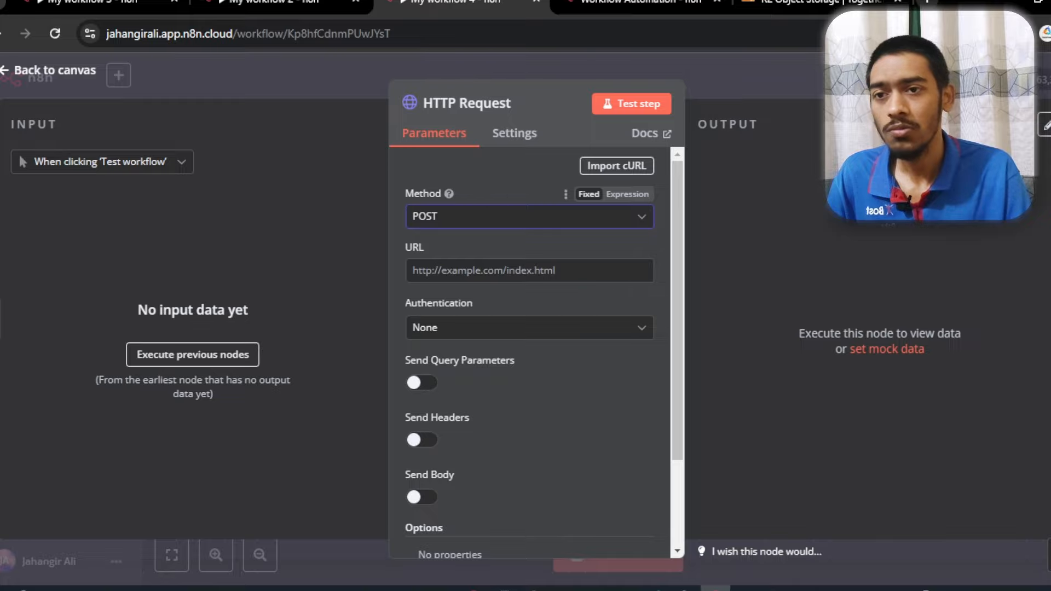
Search Google for "hugging face" in a new browser tab and open the Hugging Face website from the results.
{"action": "key", "text": "ctrl+t"}
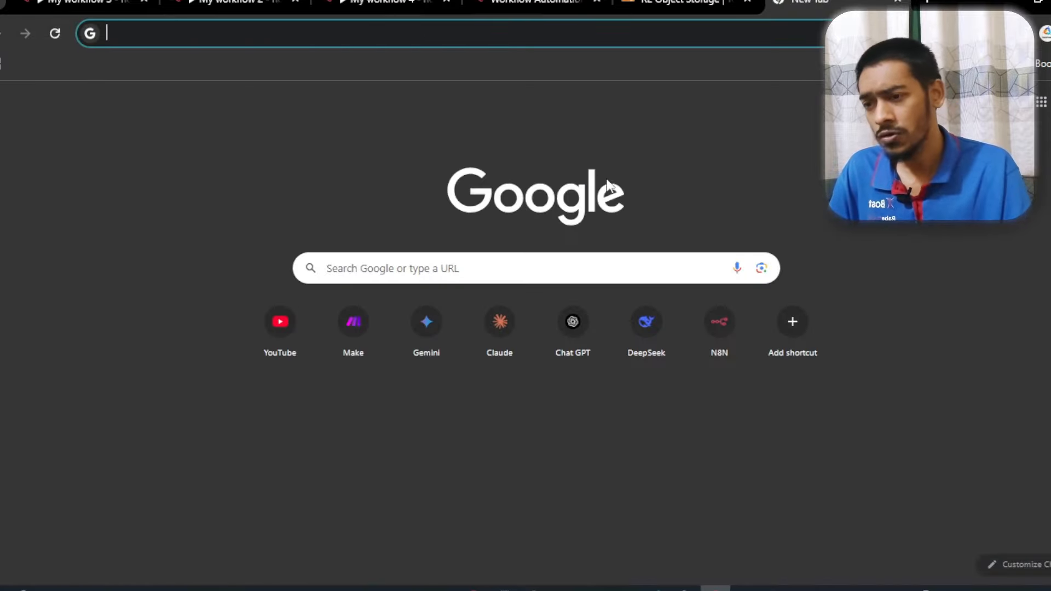
{"action": "left_click", "coordinate": [614, 262]}
{"action": "type", "text": "hu"}
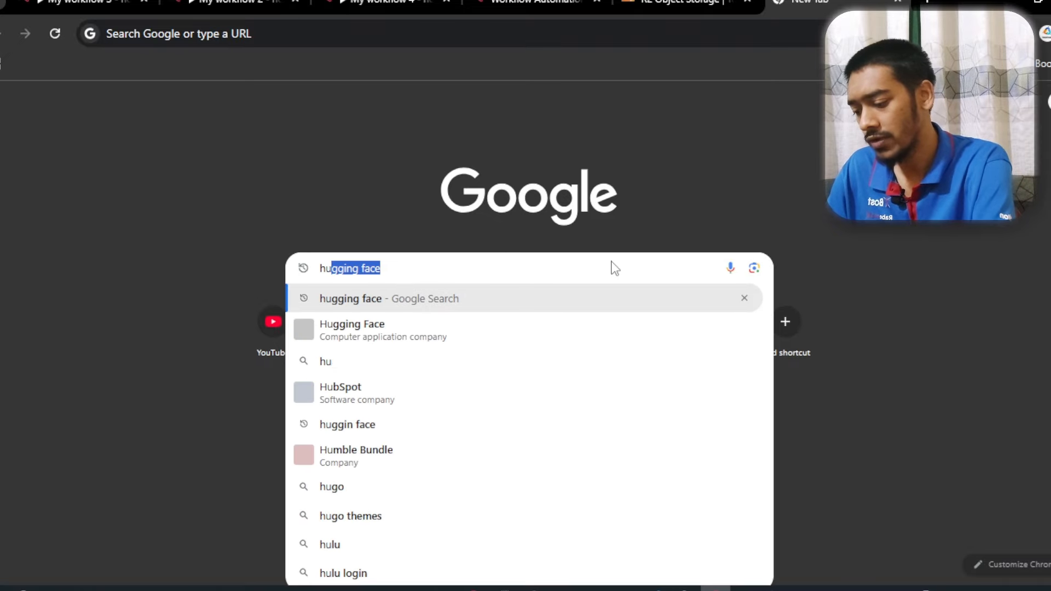
{"action": "type", "text": "gging"}
{"action": "key", "text": "Return"}
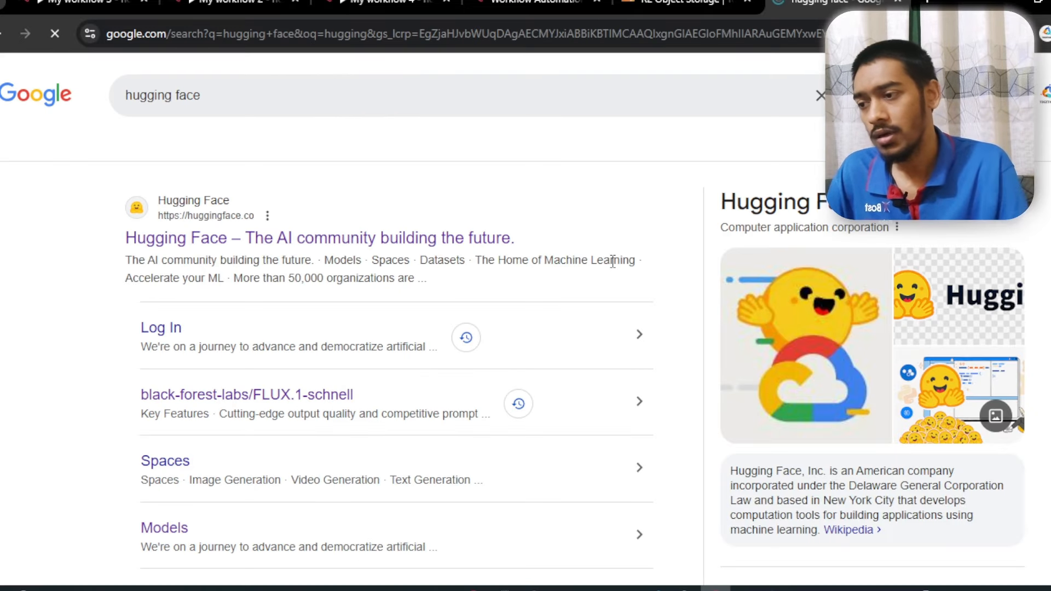
{"action": "left_click", "coordinate": [443, 236]}
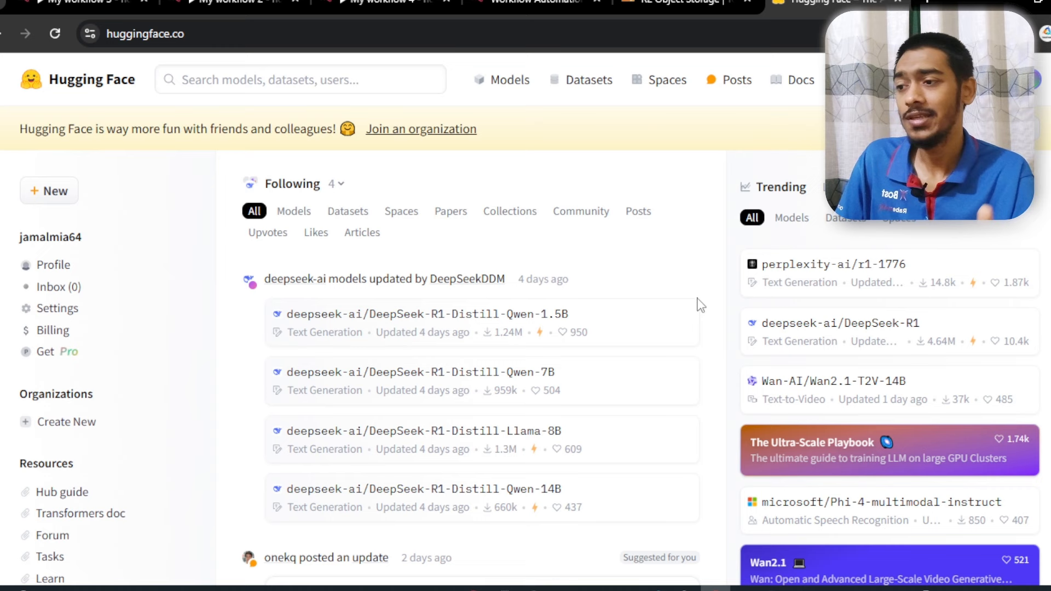
Search Hugging Face for "flux" and open the black-forest-labs/FLUX.1-schnell model page.
{"action": "left_click", "coordinate": [322, 80]}
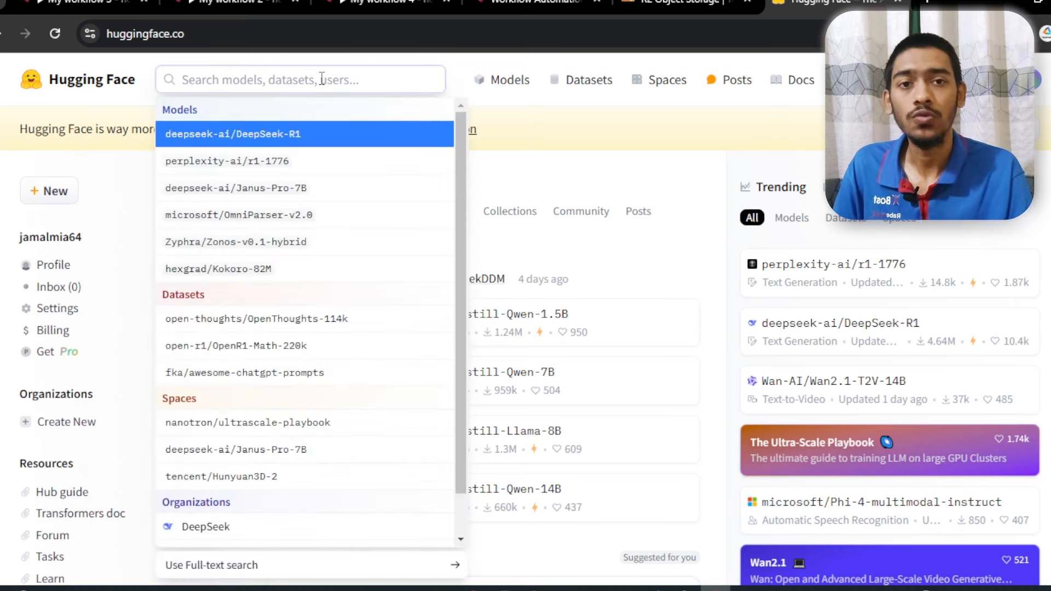
{"action": "type", "text": "flux"}
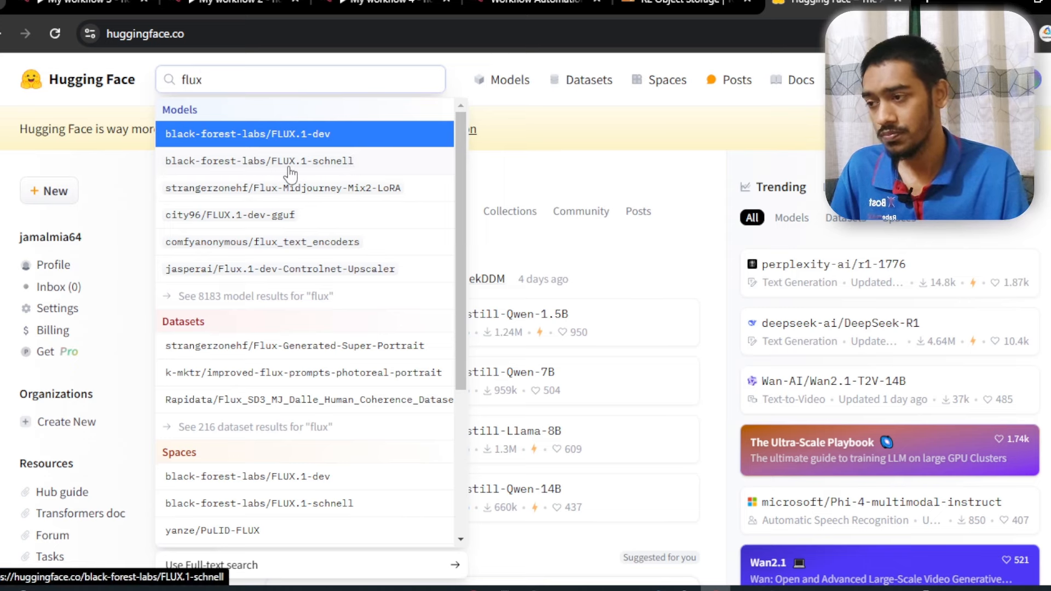
{"action": "left_click", "coordinate": [343, 170]}
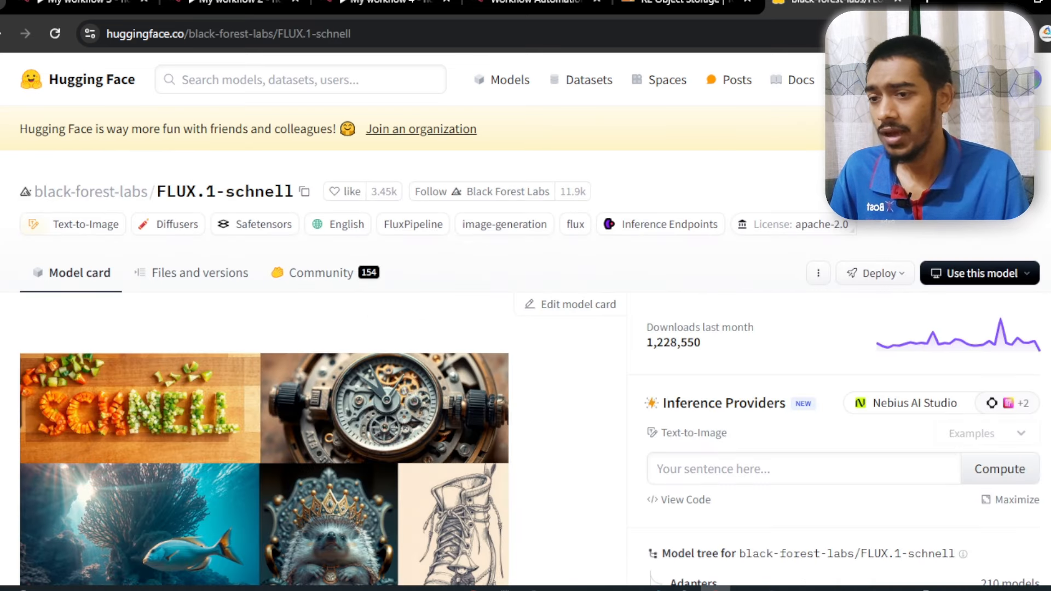
{"action": "scroll", "coordinate": [526, 319], "scroll_direction": "down", "scroll_amount": 4}
{"action": "scroll", "coordinate": [525, 319], "scroll_direction": "up", "scroll_amount": 4}
{"action": "scroll", "coordinate": [526, 319], "scroll_direction": "down", "scroll_amount": 1}
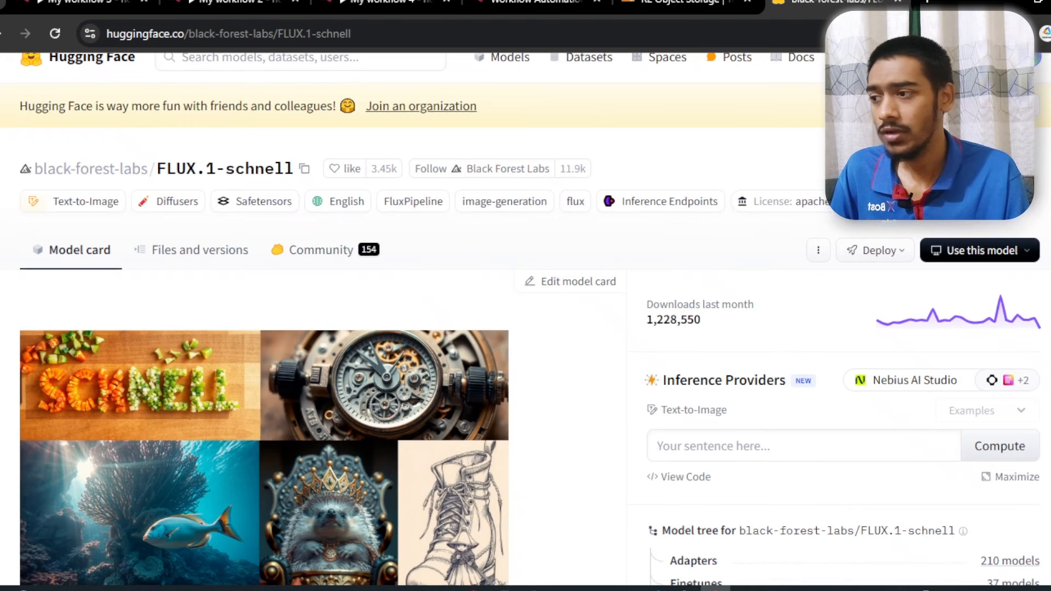
{"action": "scroll", "coordinate": [525, 319], "scroll_direction": "up", "scroll_amount": 1}
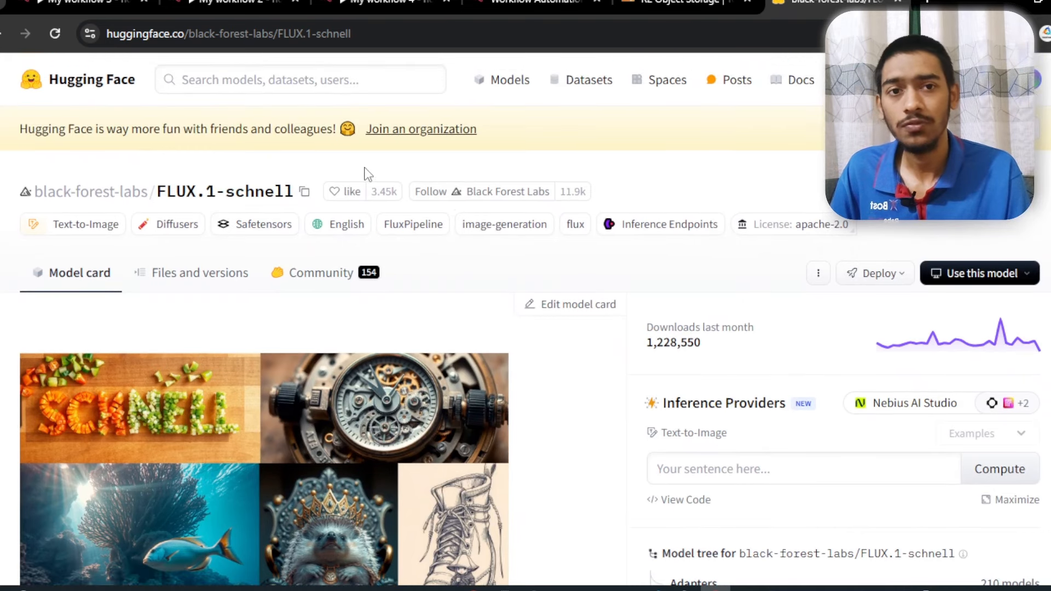
Copy the FLUX.1-schnell page address and paste it as the URL of the HTTP Request node in My workflow 4.
{"action": "left_click", "coordinate": [416, 41]}
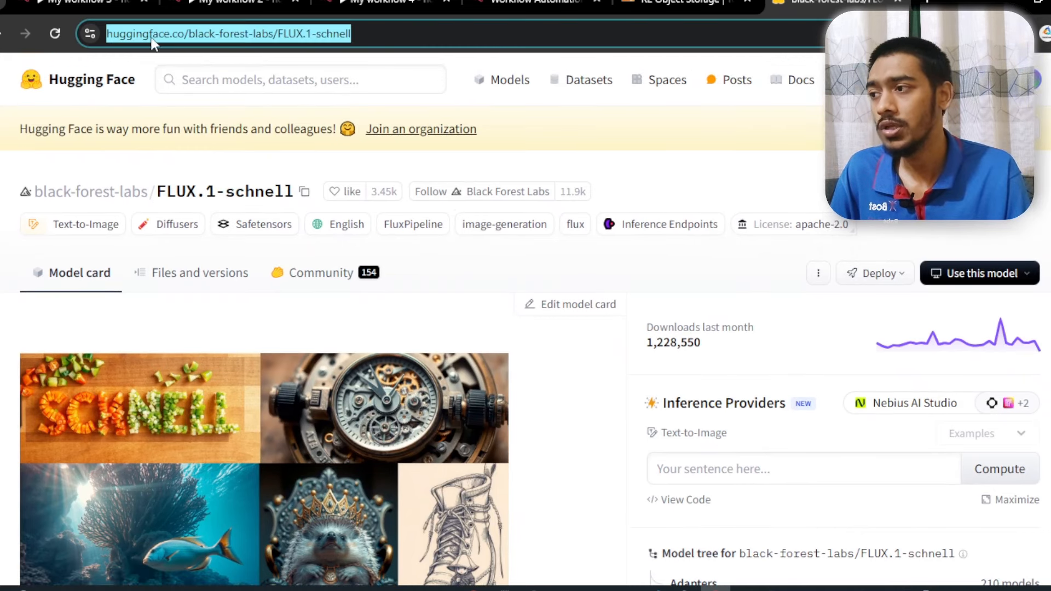
{"action": "double_click", "coordinate": [423, 29]}
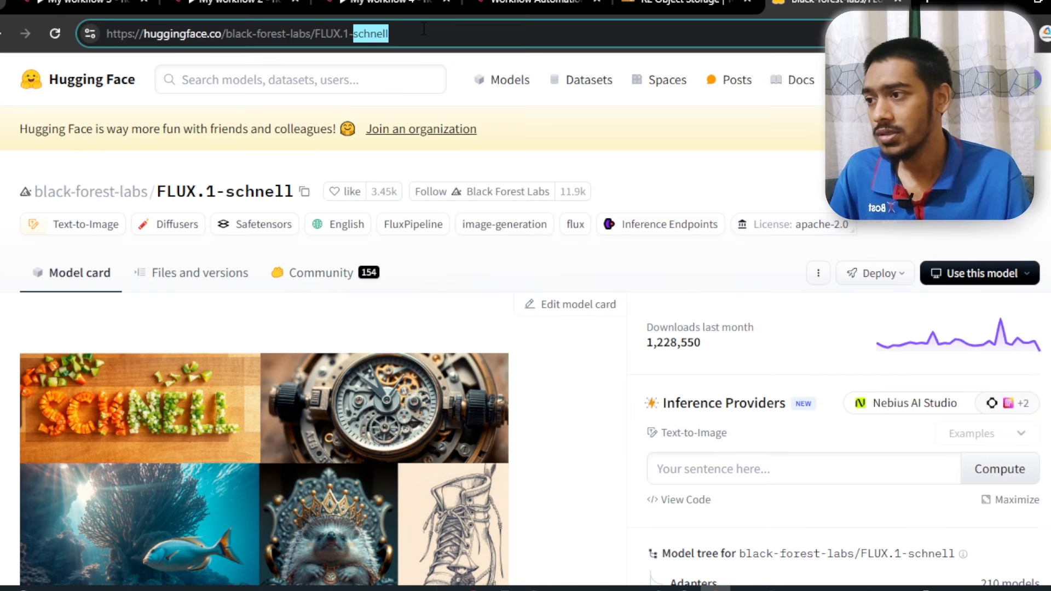
{"action": "key", "text": "ctrl+a"}
{"action": "key", "text": "ctrl+c"}
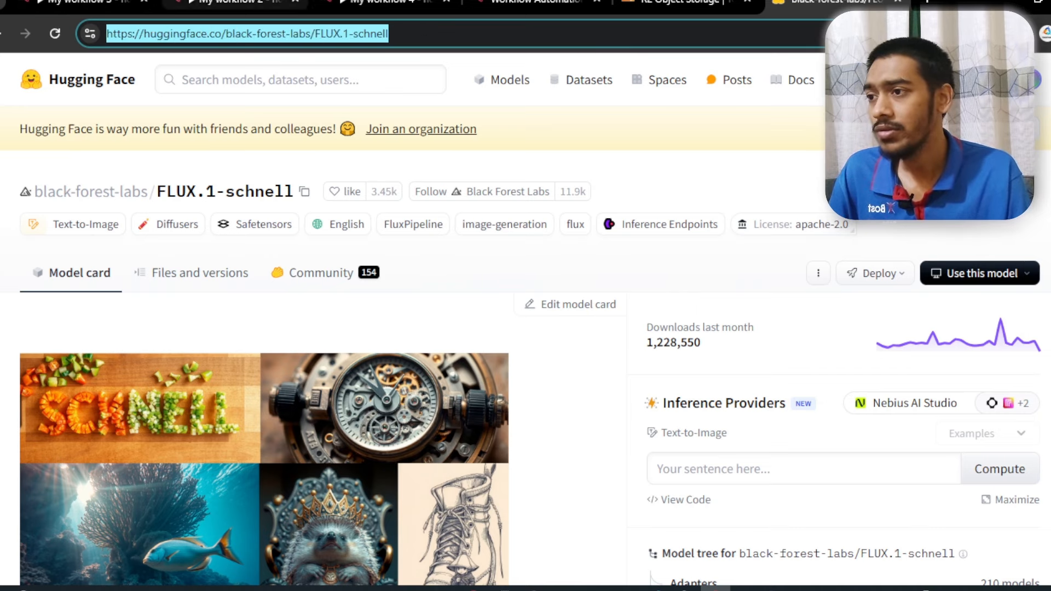
{"action": "left_click", "coordinate": [383, 5]}
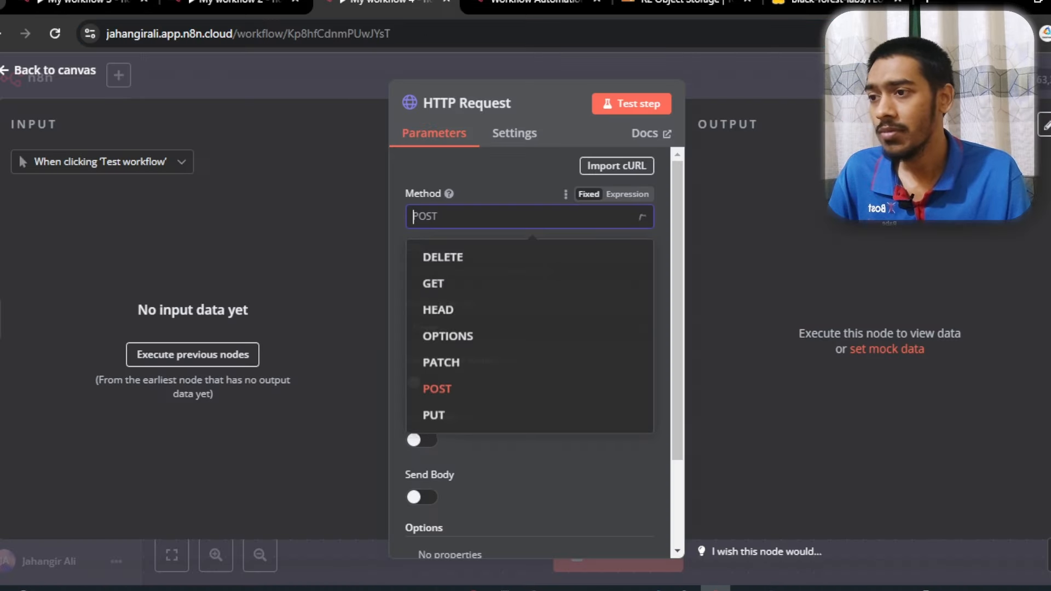
{"action": "left_click", "coordinate": [488, 178]}
{"action": "left_click", "coordinate": [472, 283]}
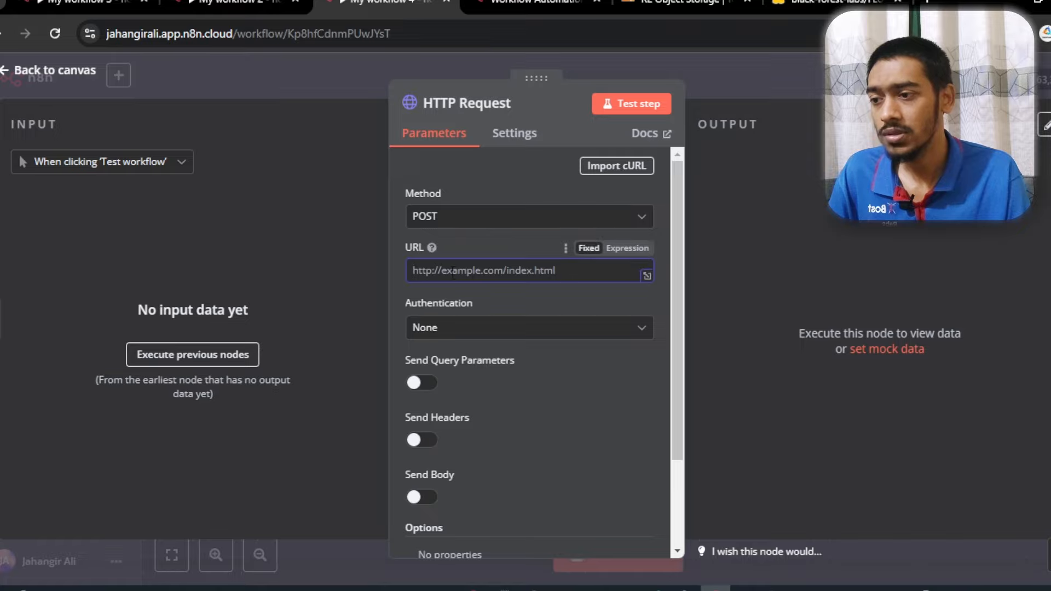
{"action": "key", "text": "ctrl+v"}
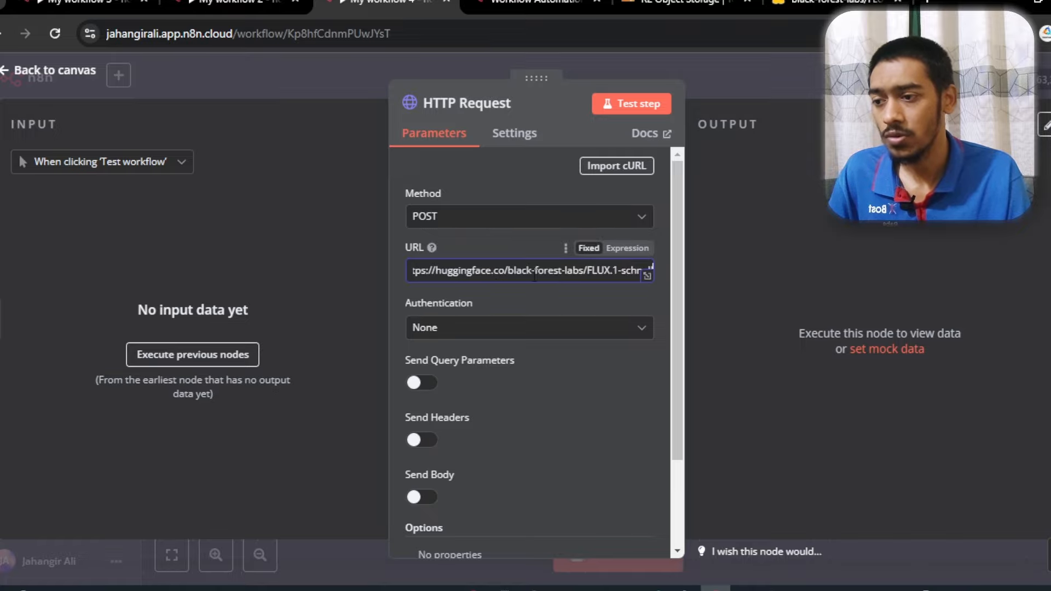
{"action": "left_click", "coordinate": [644, 251]}
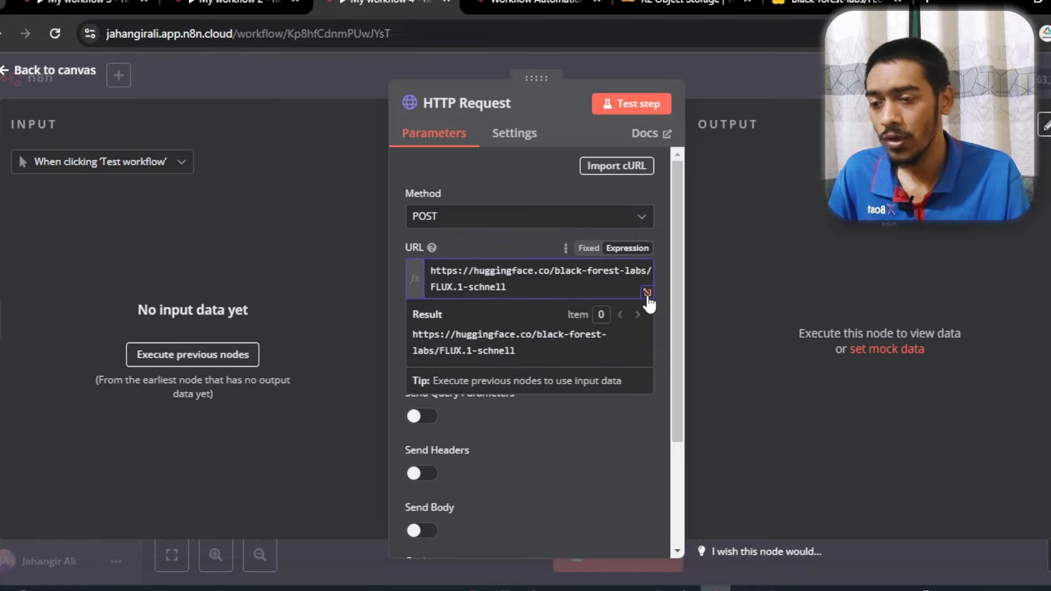
{"action": "left_click", "coordinate": [647, 292]}
{"action": "left_click", "coordinate": [370, 207]}
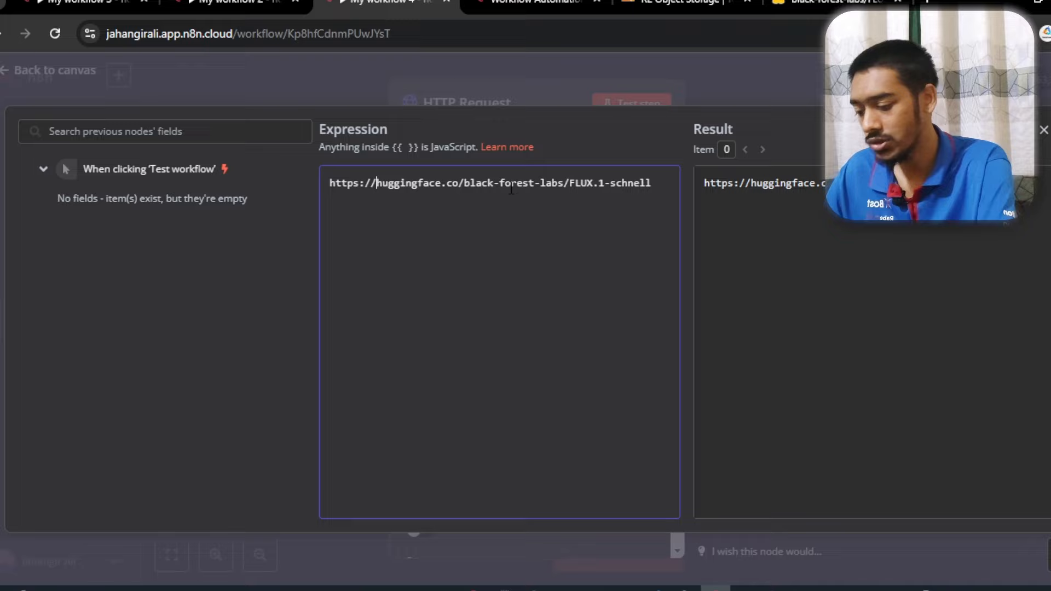
{"action": "type", "text": "api-inference."}
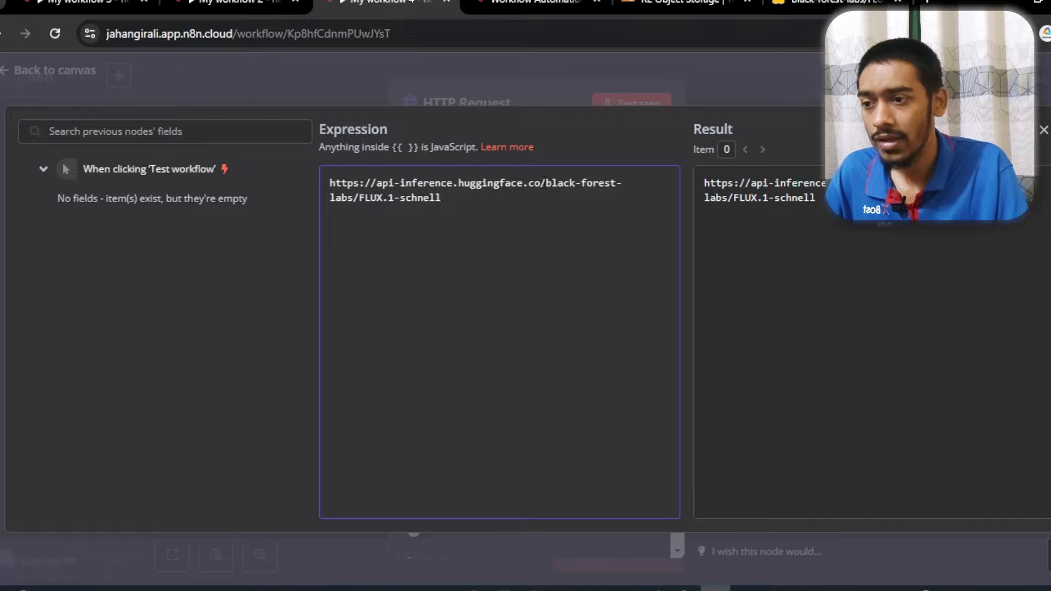
{"action": "type", "text": "models"}
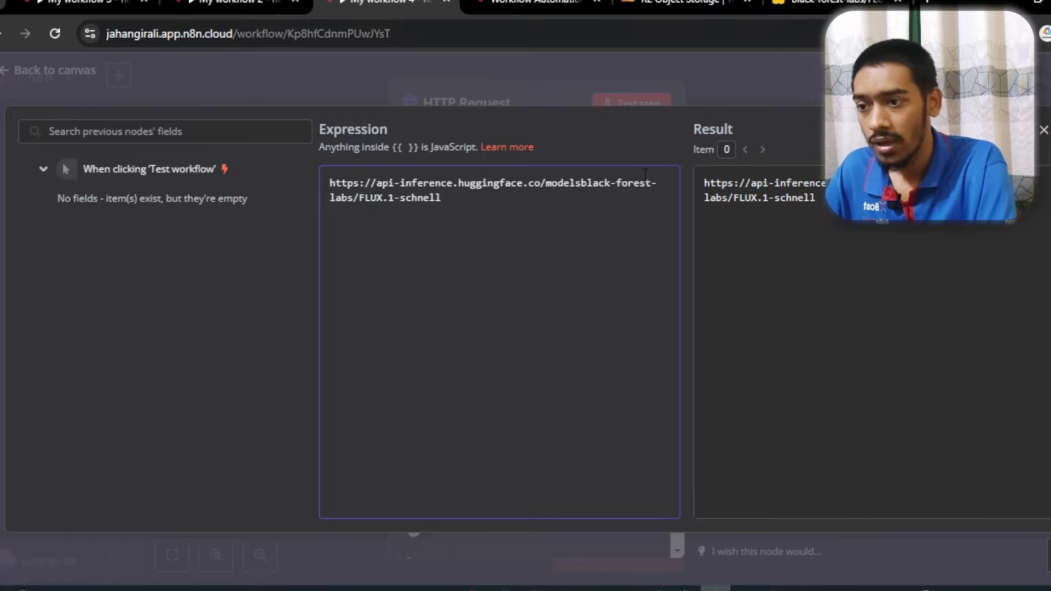
{"action": "type", "text": "/"}
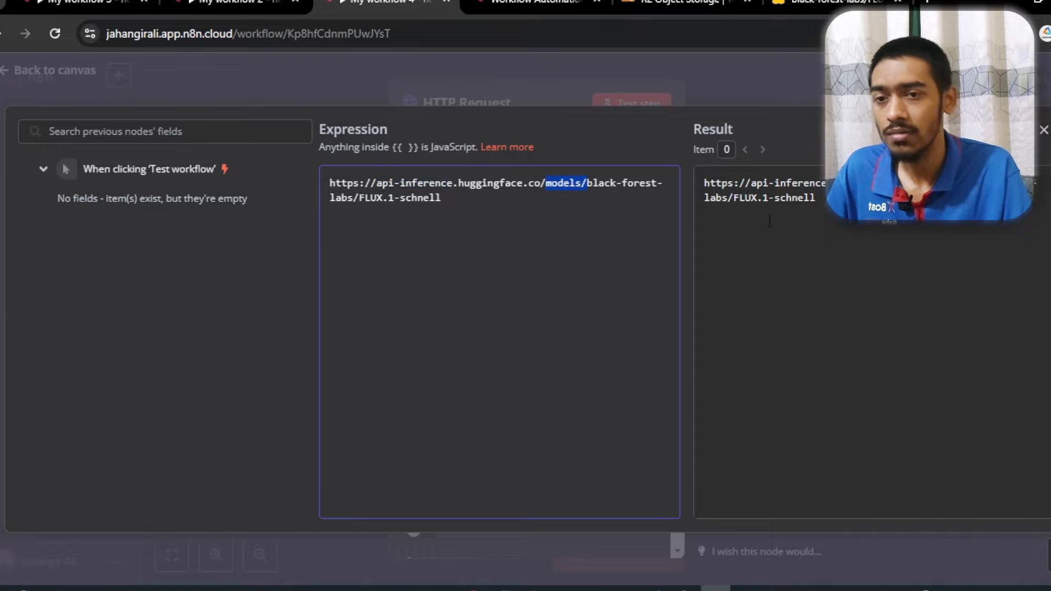
{"action": "key", "text": "Escape"}
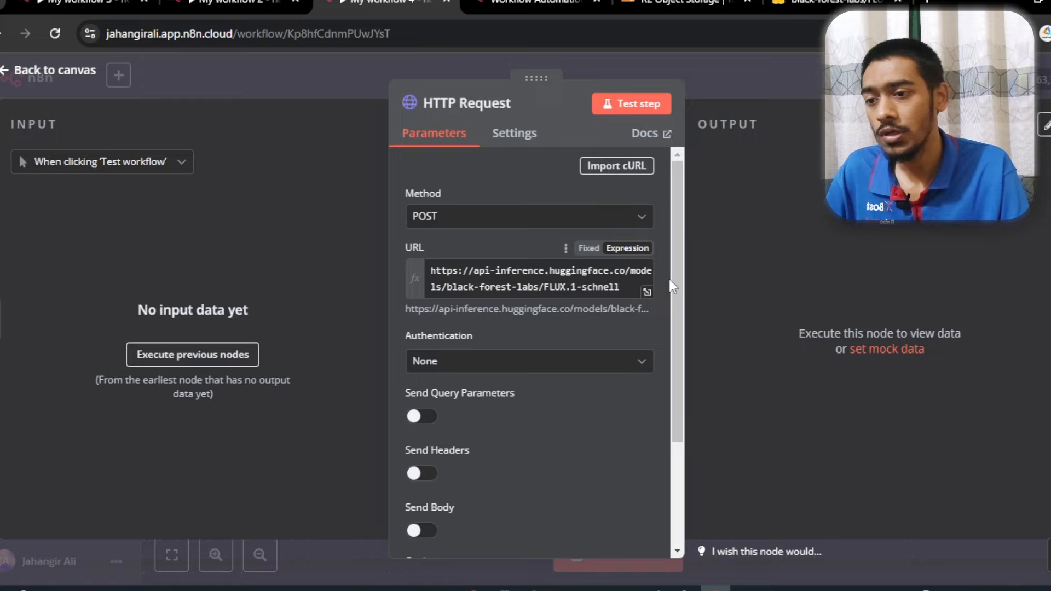
Set the HTTP Request node's authentication to Generic Credential Type with Header Auth as the generic auth type.
{"action": "left_click_drag", "start_coordinate": [683, 268], "coordinate": [676, 337]}
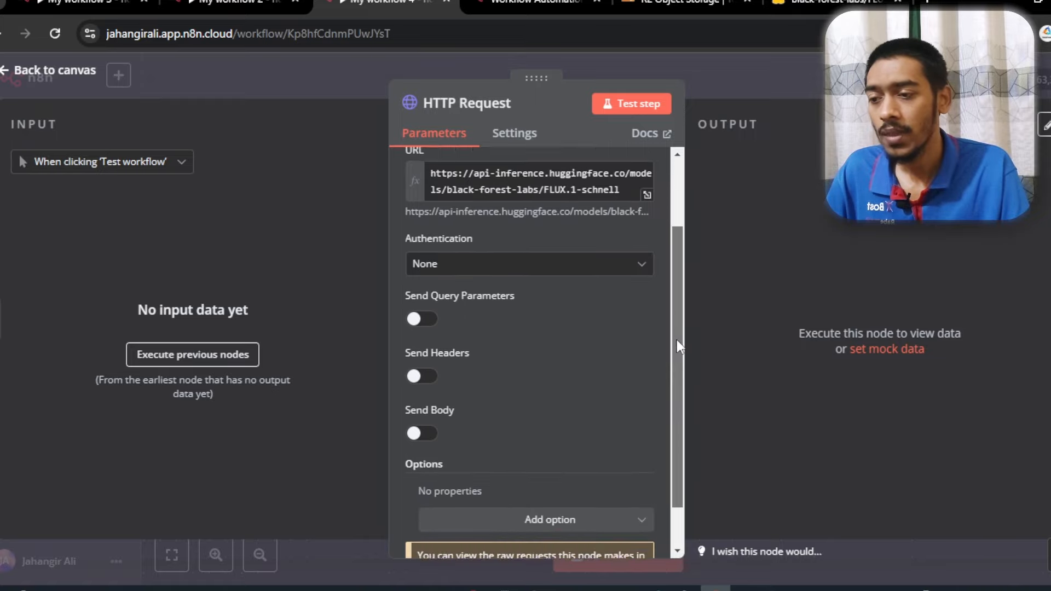
{"action": "left_click", "coordinate": [495, 251]}
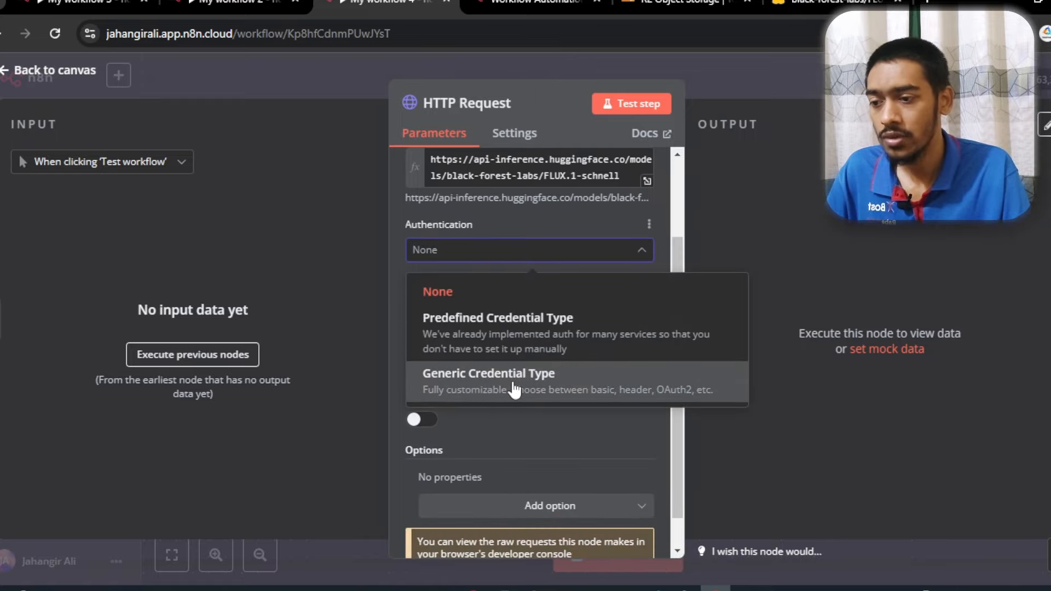
{"action": "left_click", "coordinate": [469, 381]}
{"action": "left_click", "coordinate": [455, 303]}
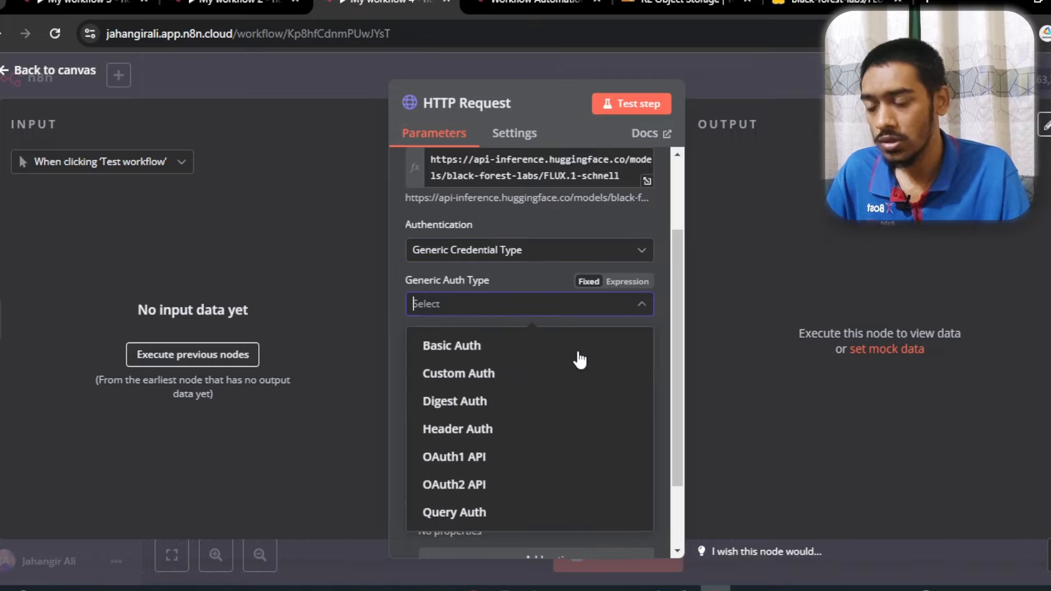
{"action": "left_click", "coordinate": [475, 430]}
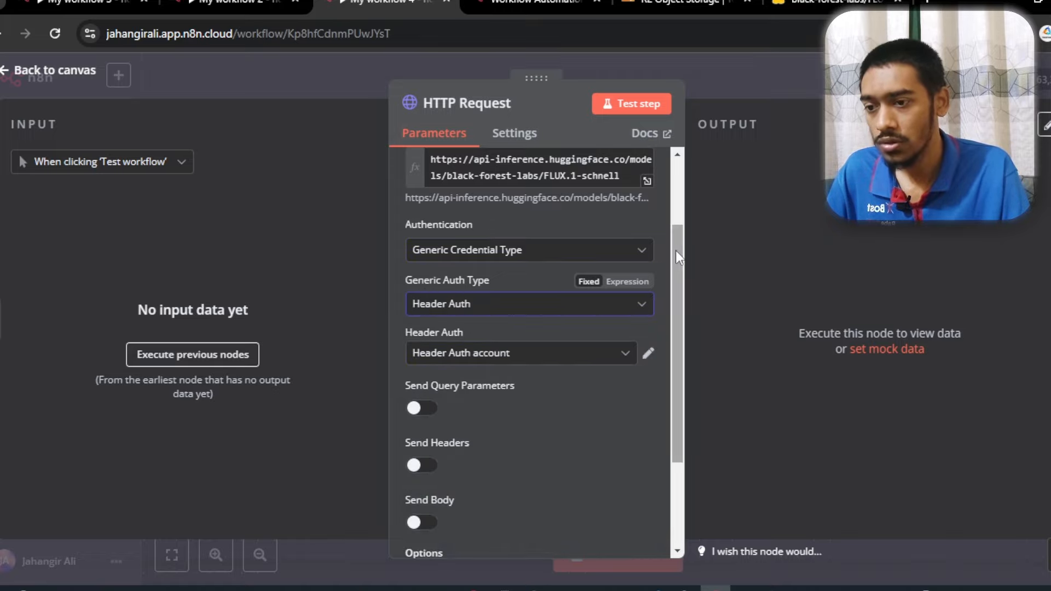
Create a new Header Auth credential for the HTTP Request node, named Authorization, with its value set as an expression.
{"action": "left_click_drag", "start_coordinate": [677, 253], "coordinate": [671, 275]}
{"action": "left_click", "coordinate": [550, 312]}
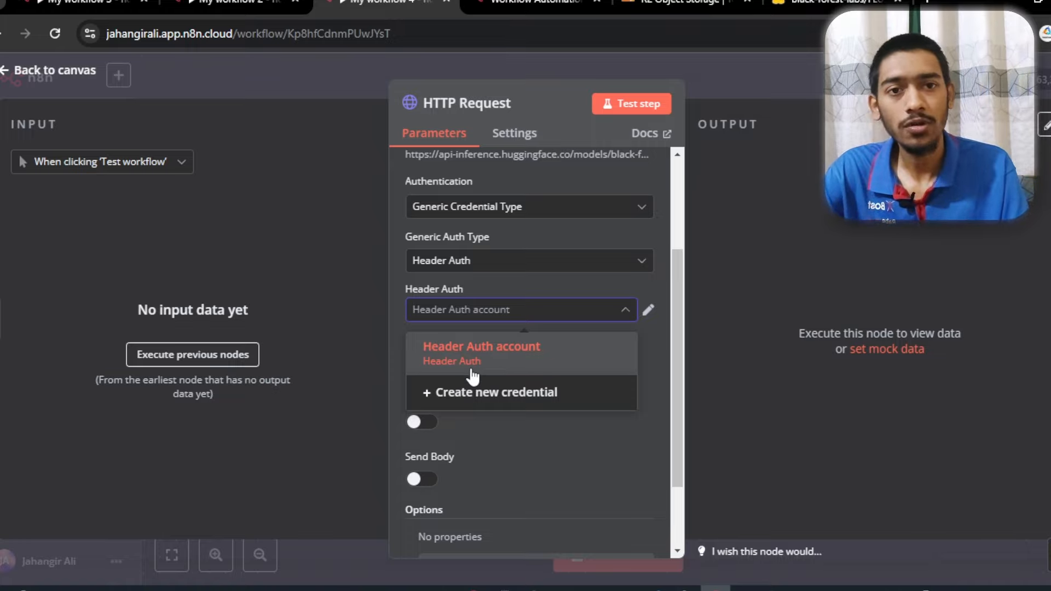
{"action": "left_click", "coordinate": [444, 403]}
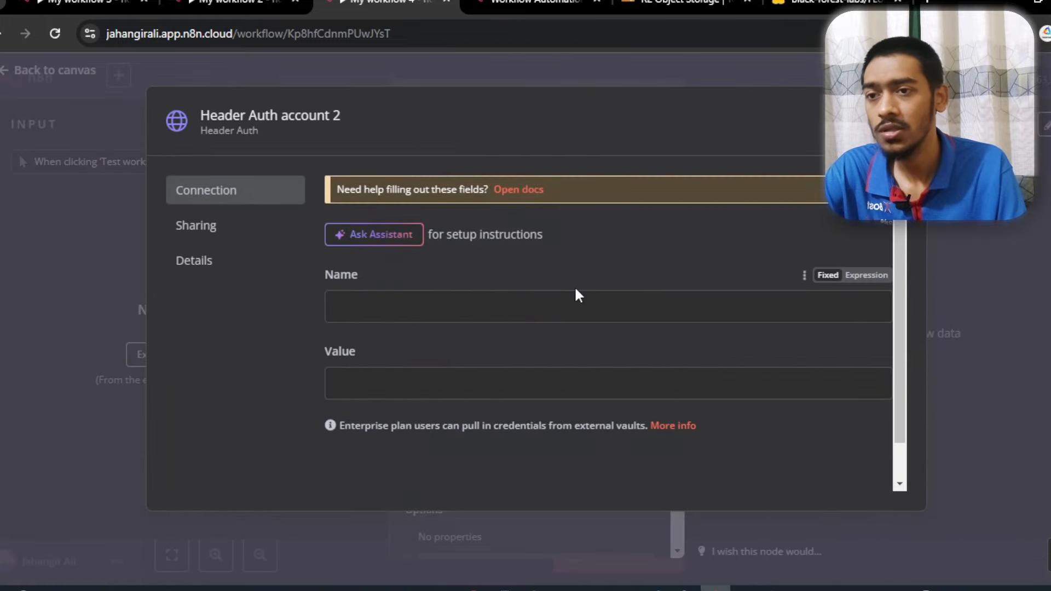
{"action": "left_click", "coordinate": [428, 311]}
{"action": "type", "text": "A"}
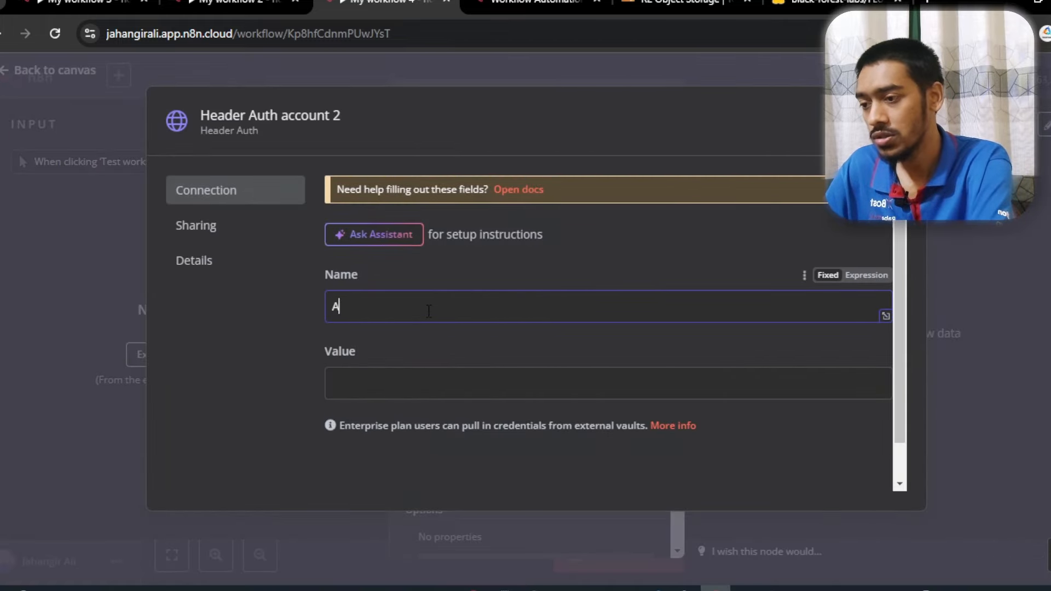
{"action": "type", "text": "u"}
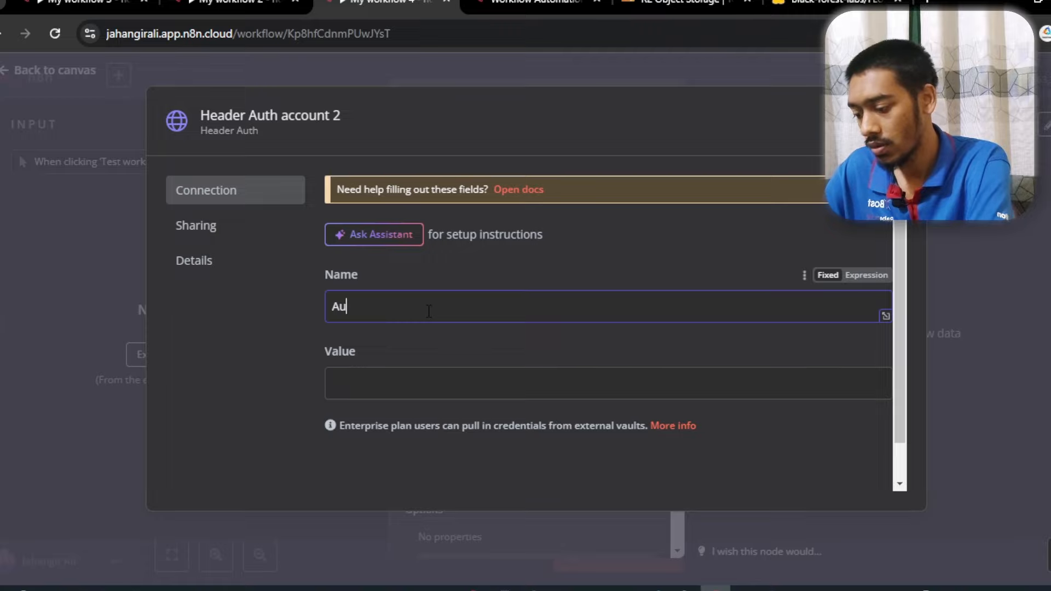
{"action": "type", "text": "thorization"}
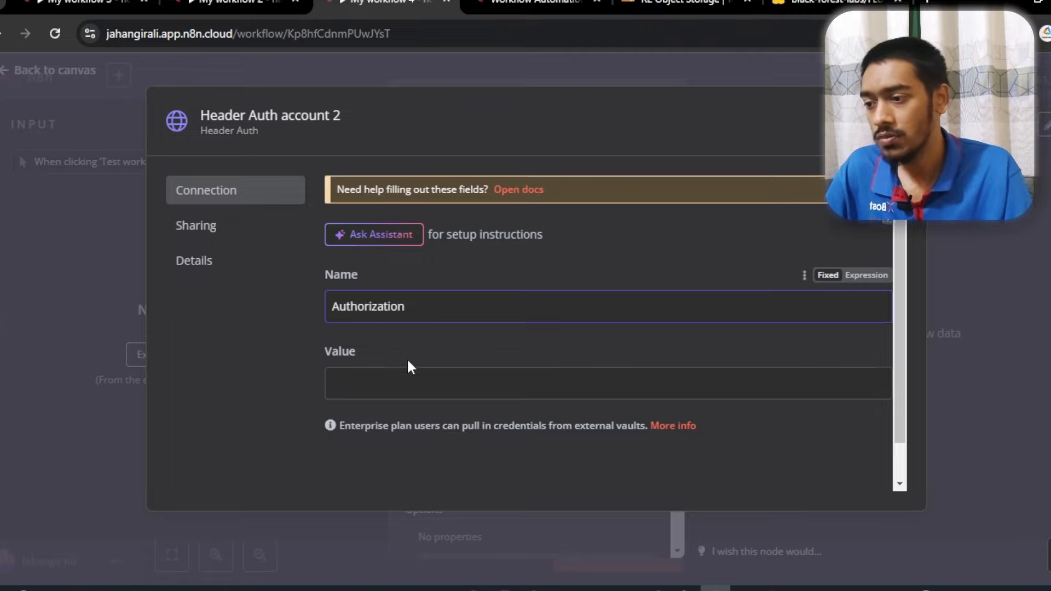
{"action": "left_click", "coordinate": [408, 377]}
{"action": "left_click", "coordinate": [862, 353]}
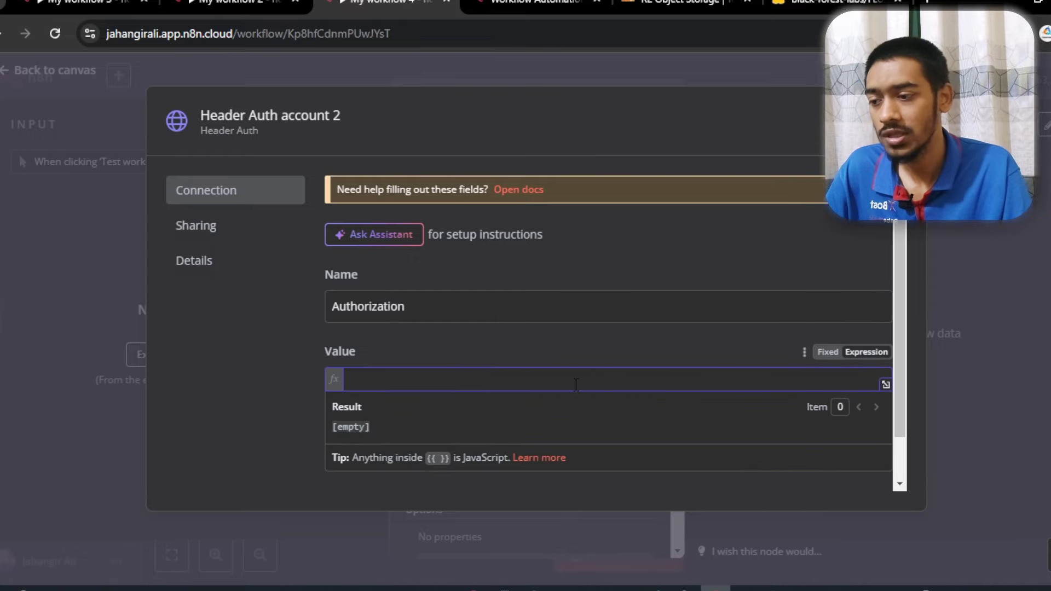
Switch to Hugging Face and open the account's Access Tokens settings.
{"action": "left_click", "coordinate": [805, 3]}
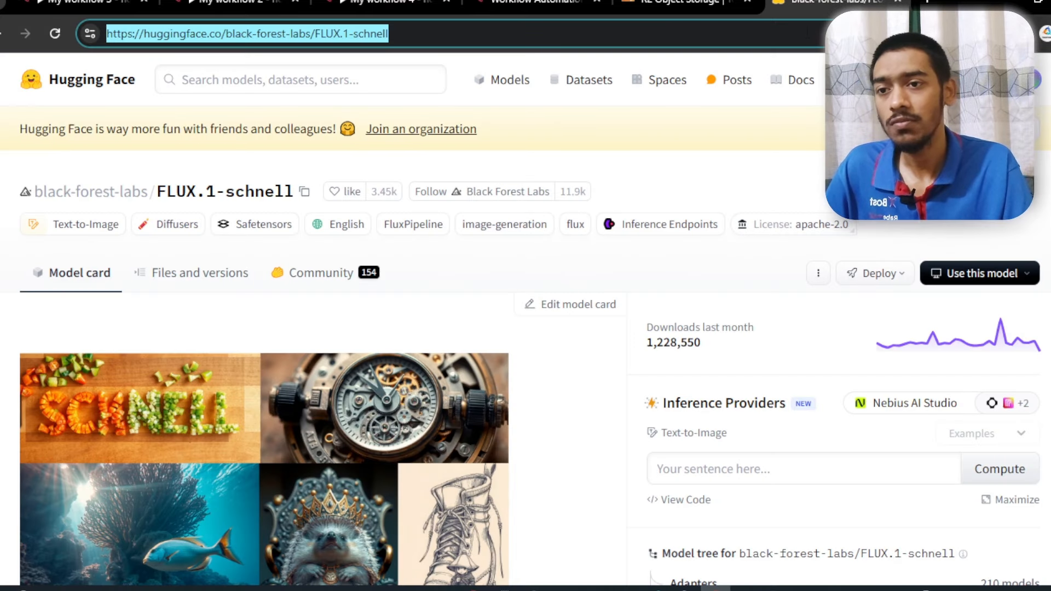
{"action": "left_click", "coordinate": [1035, 80]}
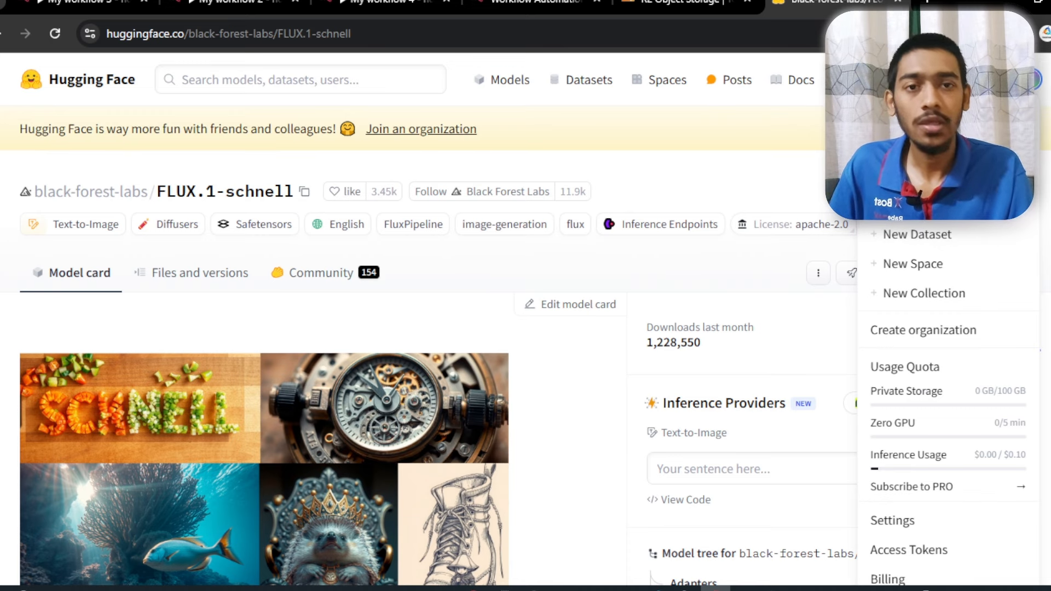
{"action": "scroll", "coordinate": [417, 329], "scroll_direction": "down", "scroll_amount": 5}
{"action": "scroll", "coordinate": [416, 328], "scroll_direction": "up", "scroll_amount": 5}
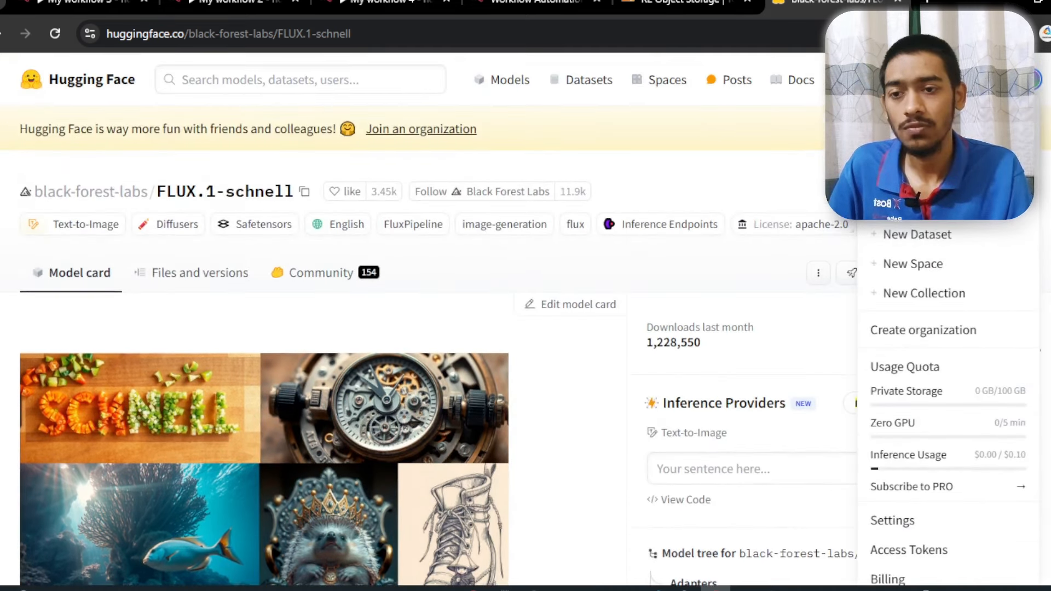
{"action": "scroll", "coordinate": [416, 328], "scroll_direction": "down", "scroll_amount": 5}
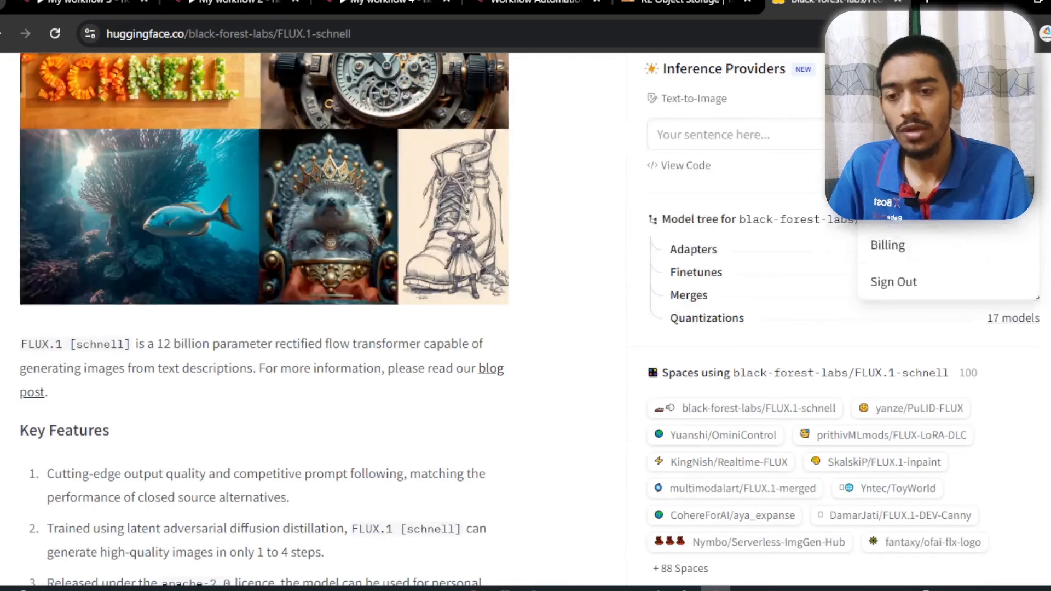
{"action": "scroll", "coordinate": [417, 328], "scroll_direction": "up", "scroll_amount": 1}
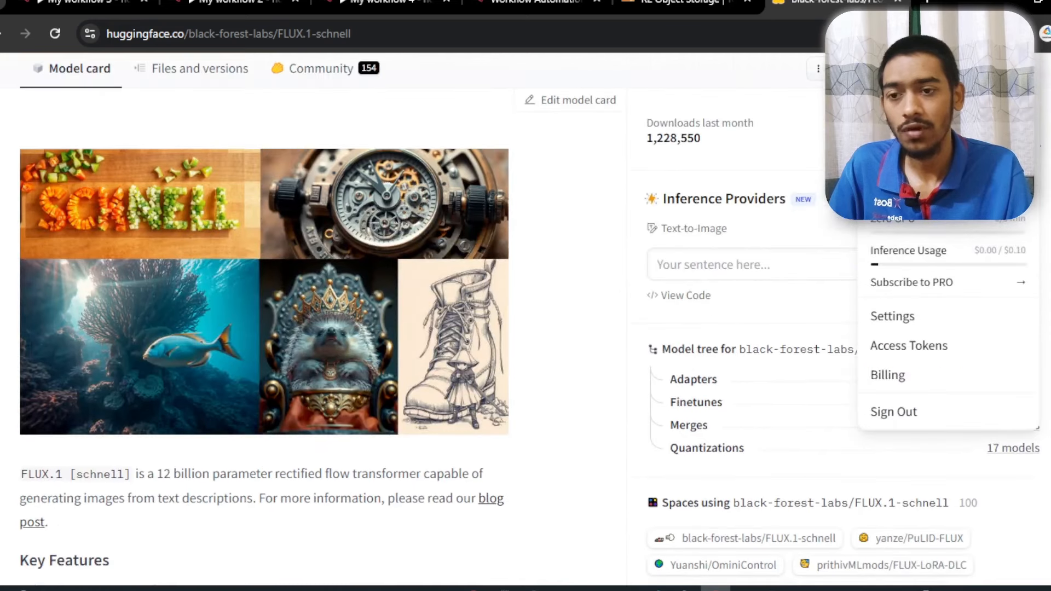
{"action": "left_click", "coordinate": [913, 346]}
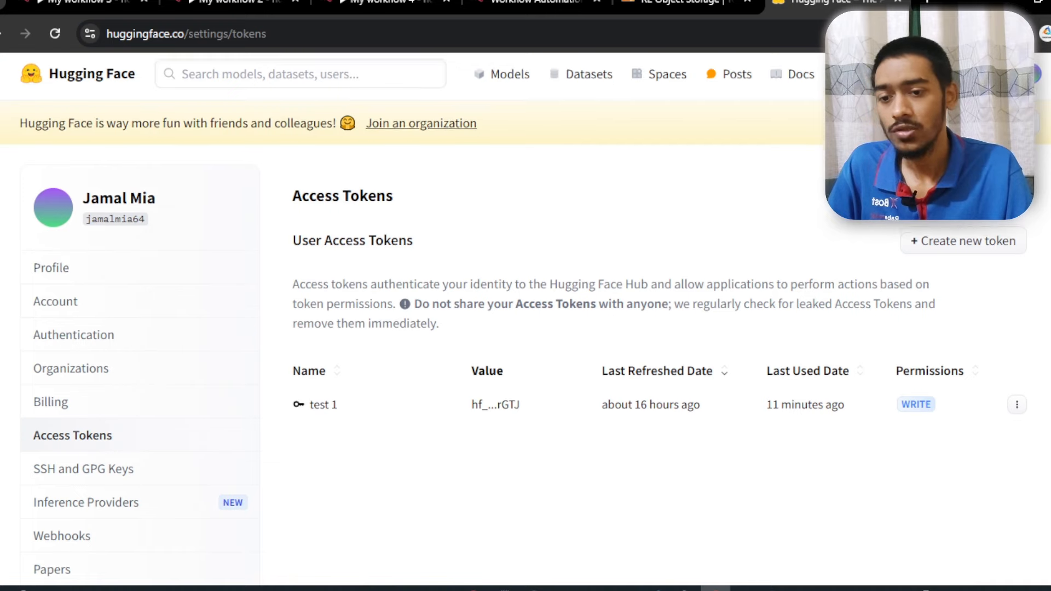
Create a new Hugging Face access token of type Write named "new token 1".
{"action": "scroll", "coordinate": [984, 309], "scroll_direction": "down", "scroll_amount": 2}
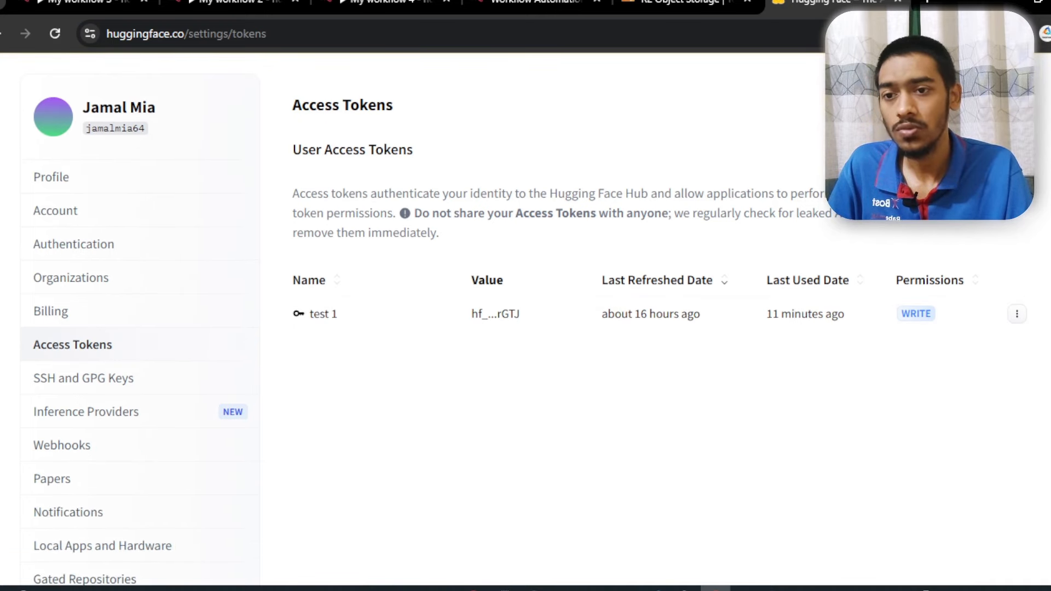
{"action": "scroll", "coordinate": [975, 307], "scroll_direction": "up", "scroll_amount": 2}
{"action": "left_click", "coordinate": [975, 254]}
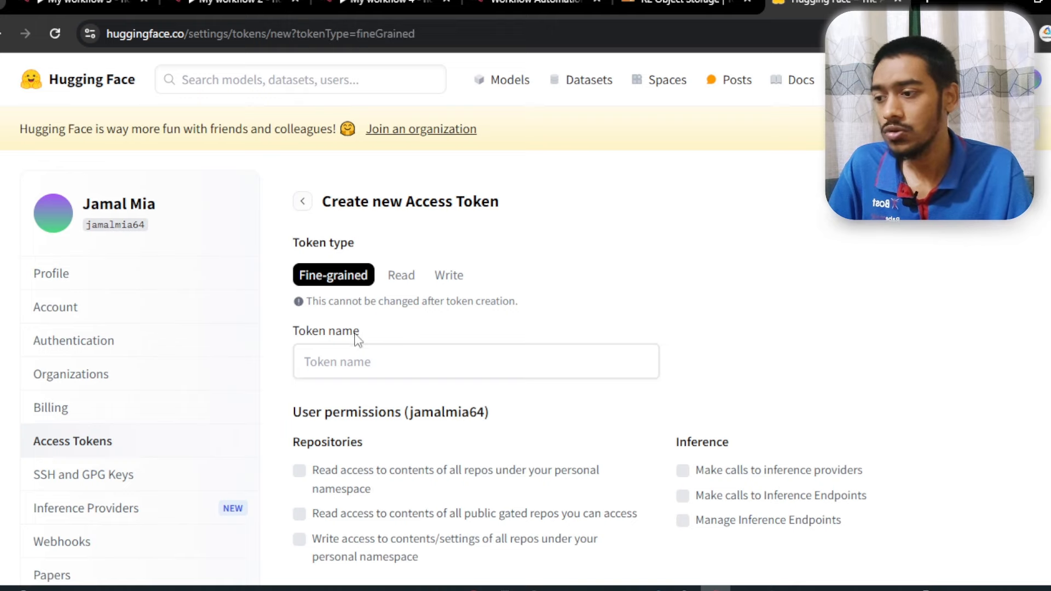
{"action": "left_click", "coordinate": [338, 361]}
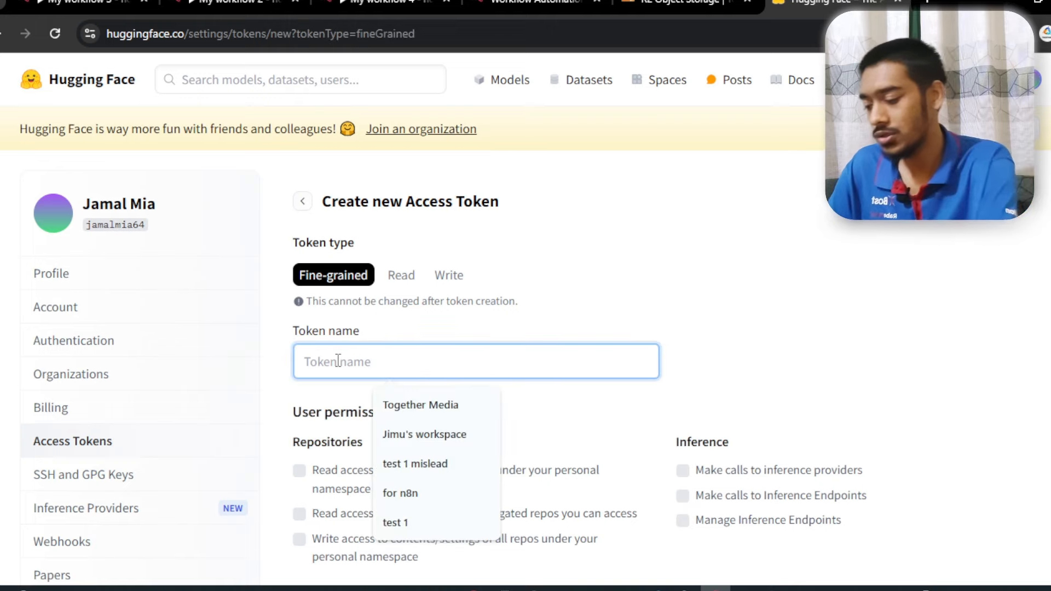
{"action": "type", "text": "new"}
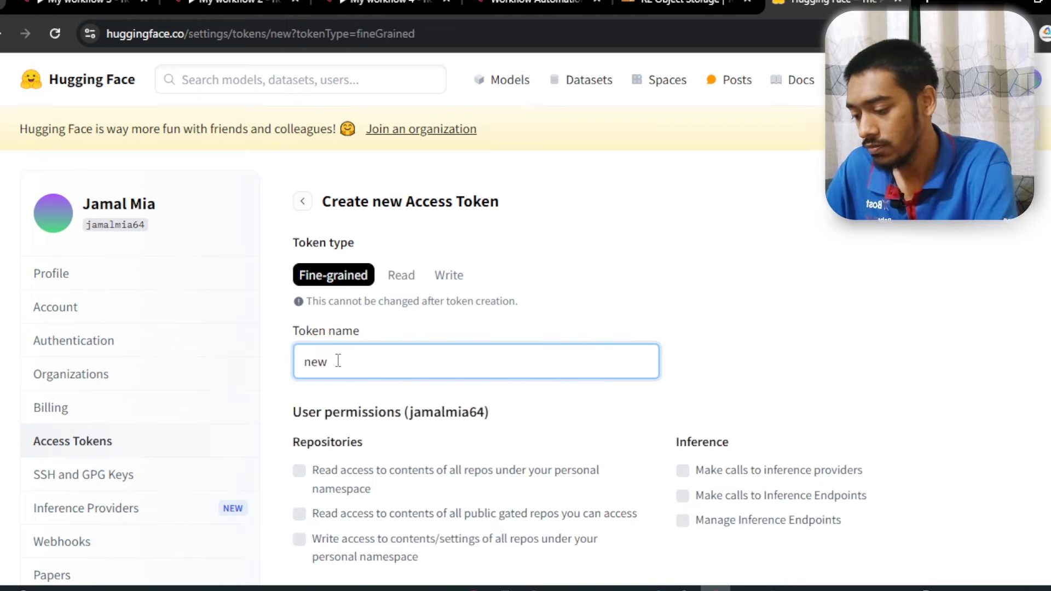
{"action": "type", "text": " token 1"}
{"action": "scroll", "coordinate": [1011, 303], "scroll_direction": "down", "scroll_amount": 2}
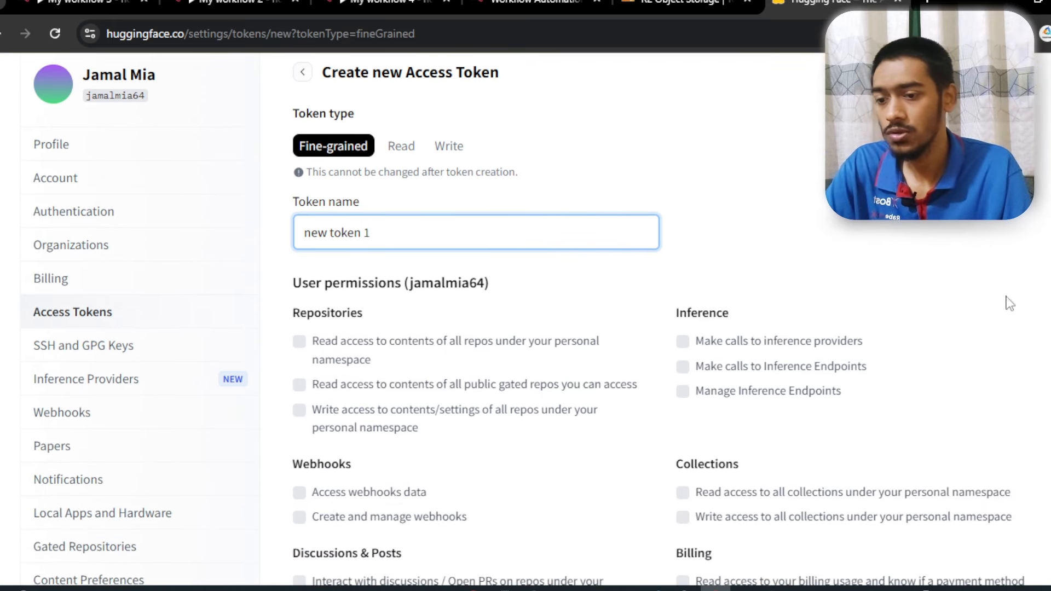
{"action": "scroll", "coordinate": [637, 241], "scroll_direction": "up", "scroll_amount": 2}
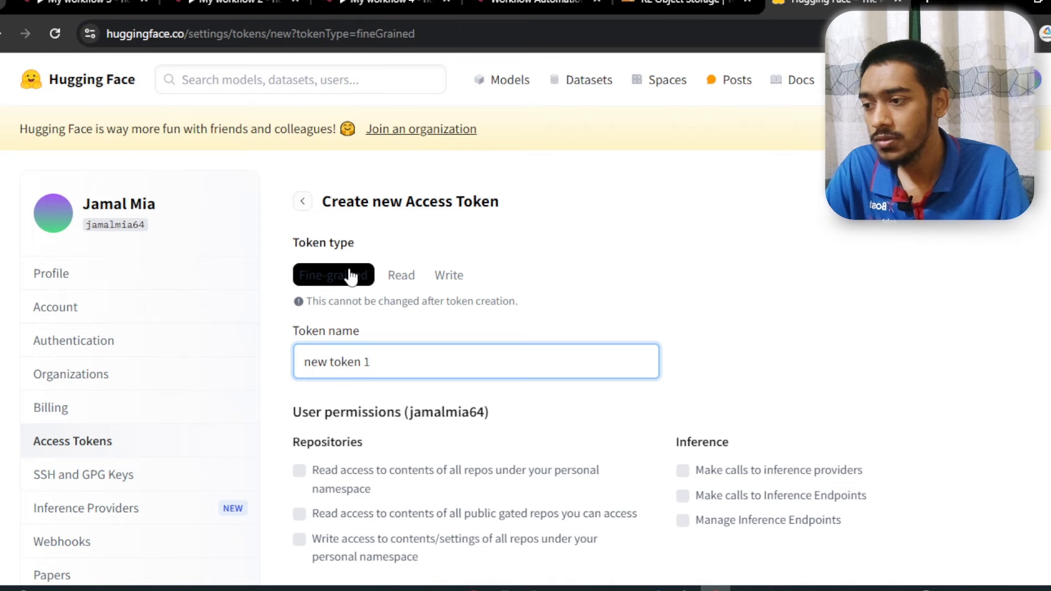
{"action": "left_click_drag", "start_coordinate": [290, 244], "coordinate": [366, 247]}
{"action": "left_click", "coordinate": [449, 276]}
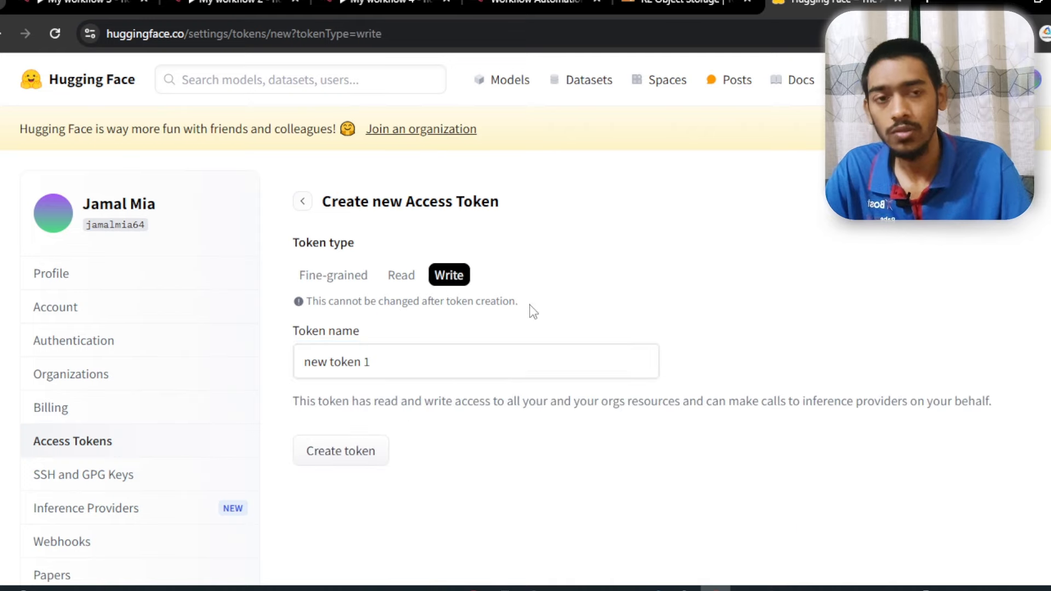
{"action": "left_click", "coordinate": [343, 461]}
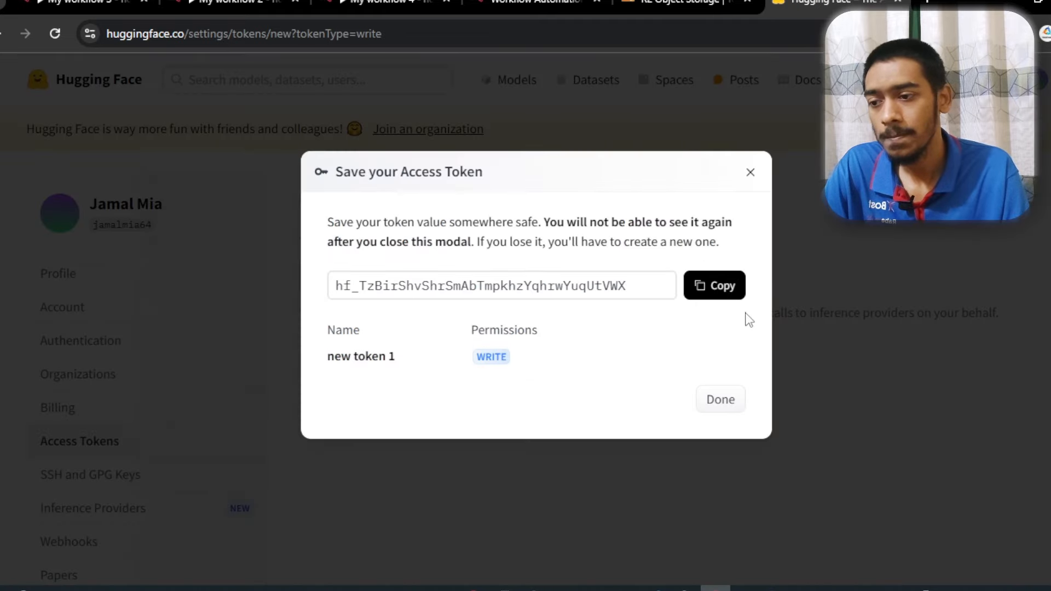
Copy the new access token, paste it after "Bearer " as the header credential's value expression in n8n, and save the credential.
{"action": "left_click", "coordinate": [714, 294]}
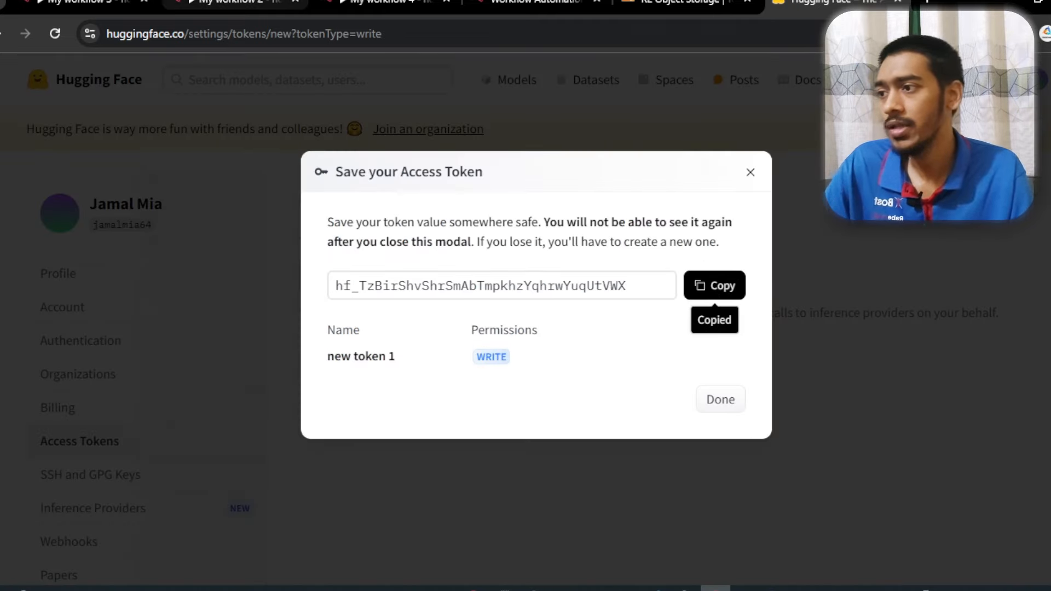
{"action": "left_click", "coordinate": [383, 6]}
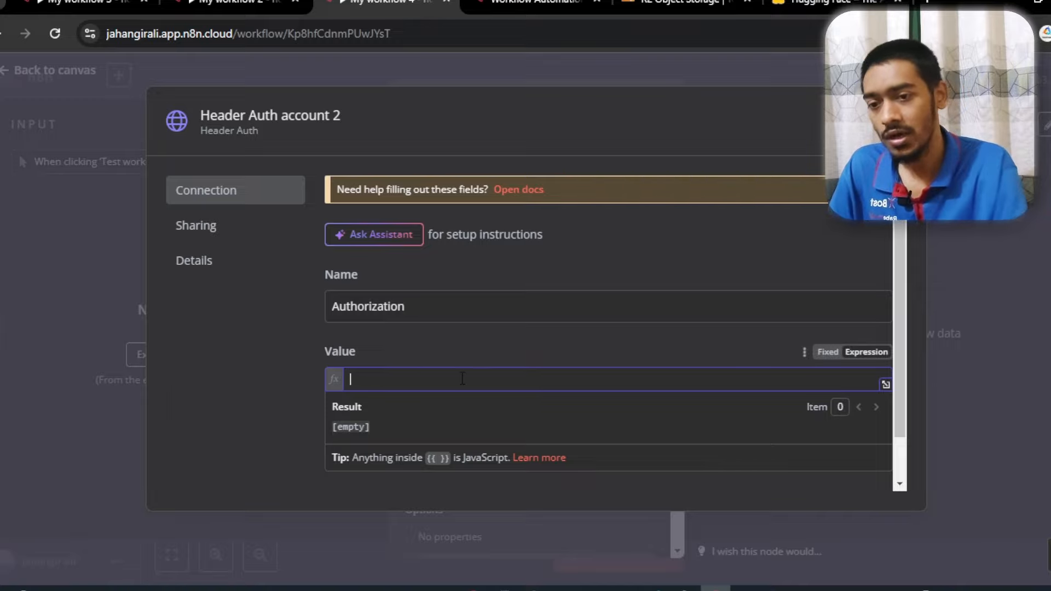
{"action": "left_click", "coordinate": [852, 356]}
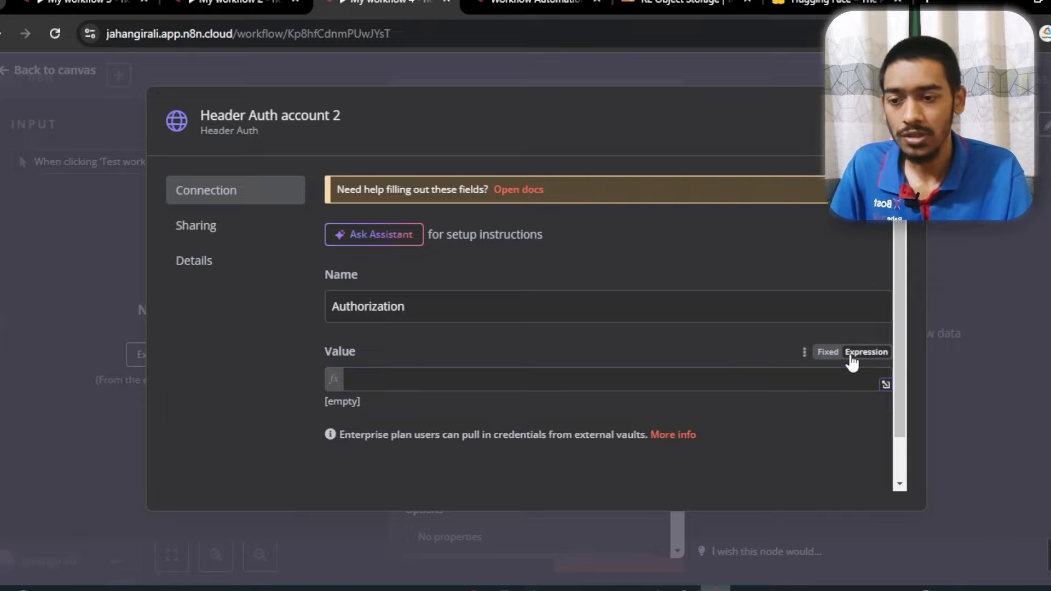
{"action": "left_click", "coordinate": [885, 385]}
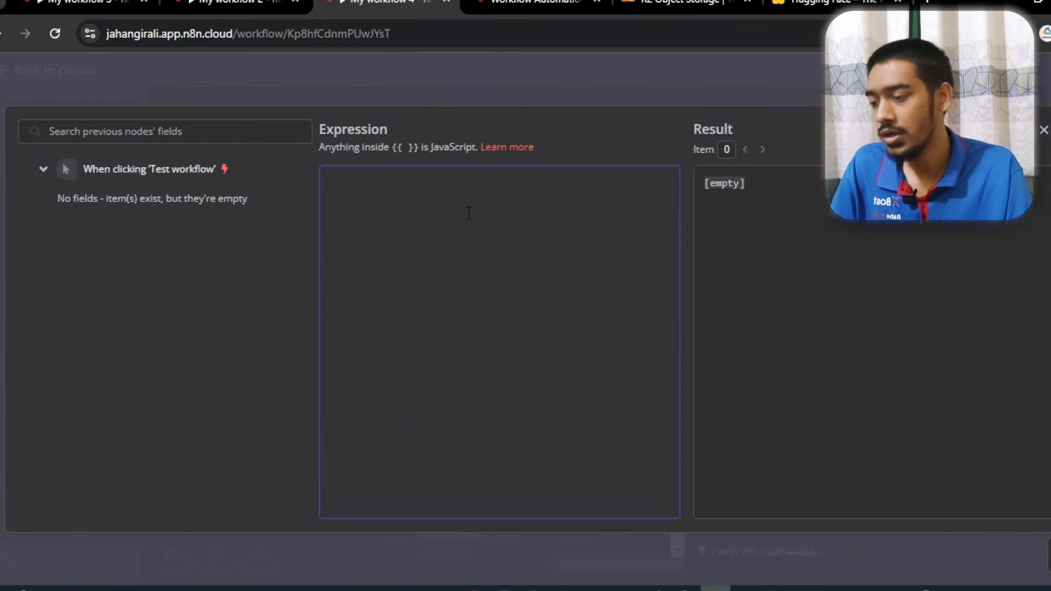
{"action": "type", "text": "Bea"}
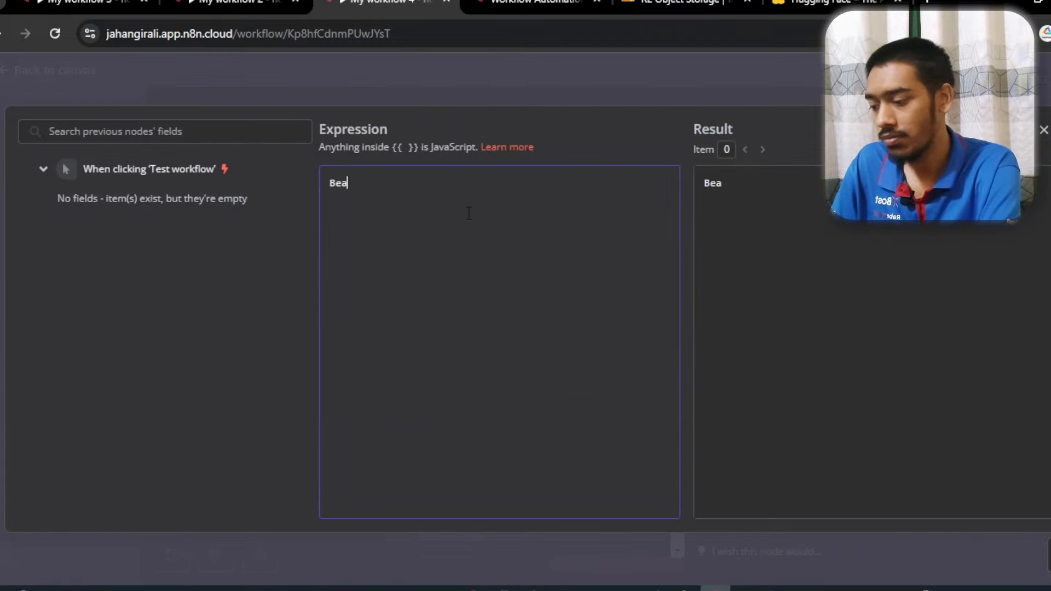
{"action": "type", "text": "rer"}
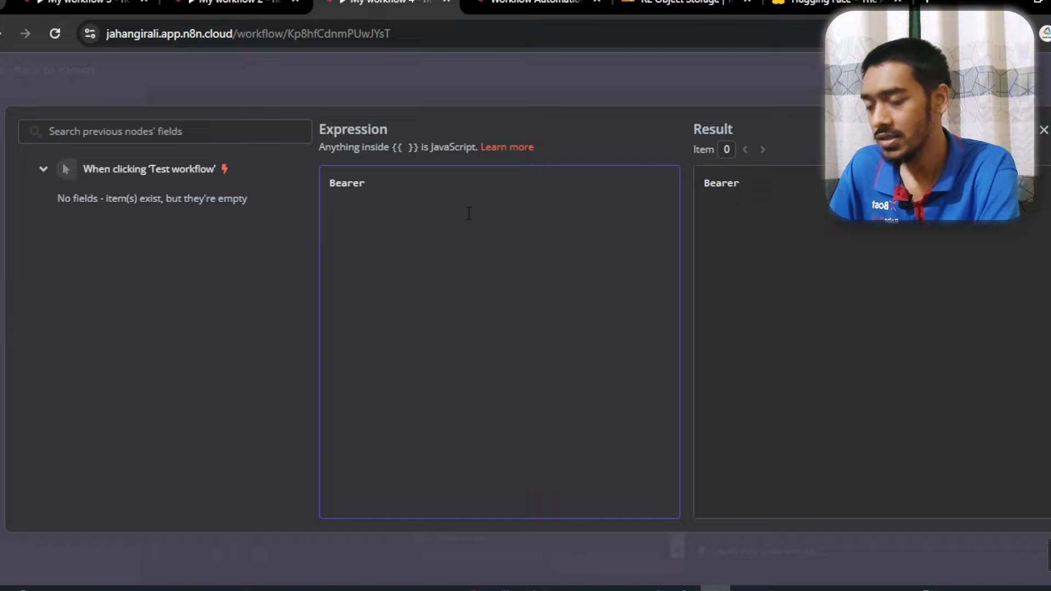
{"action": "key", "text": "ctrl+v"}
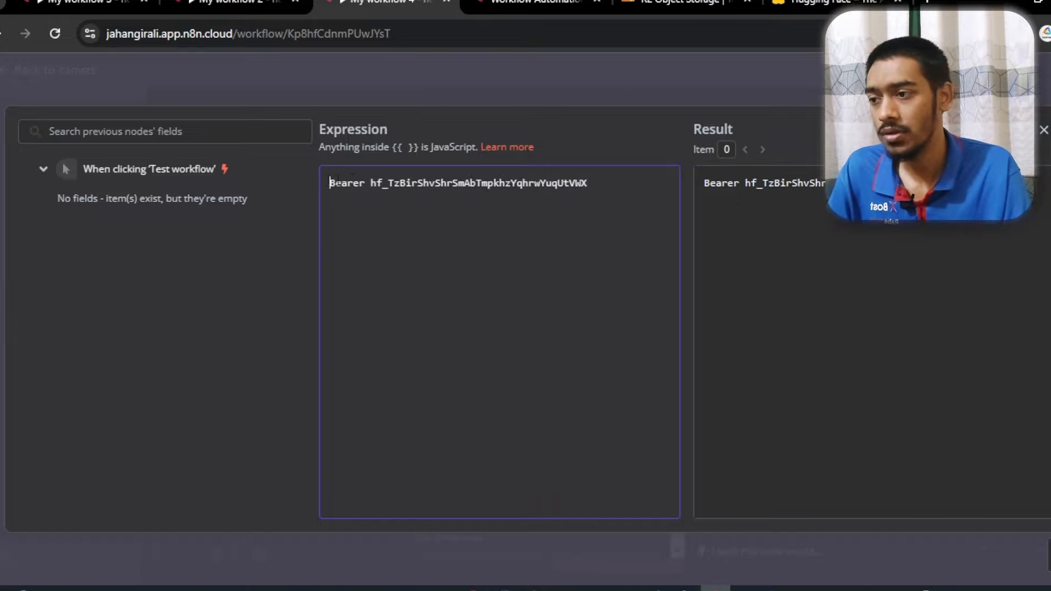
{"action": "left_click", "coordinate": [376, 219]}
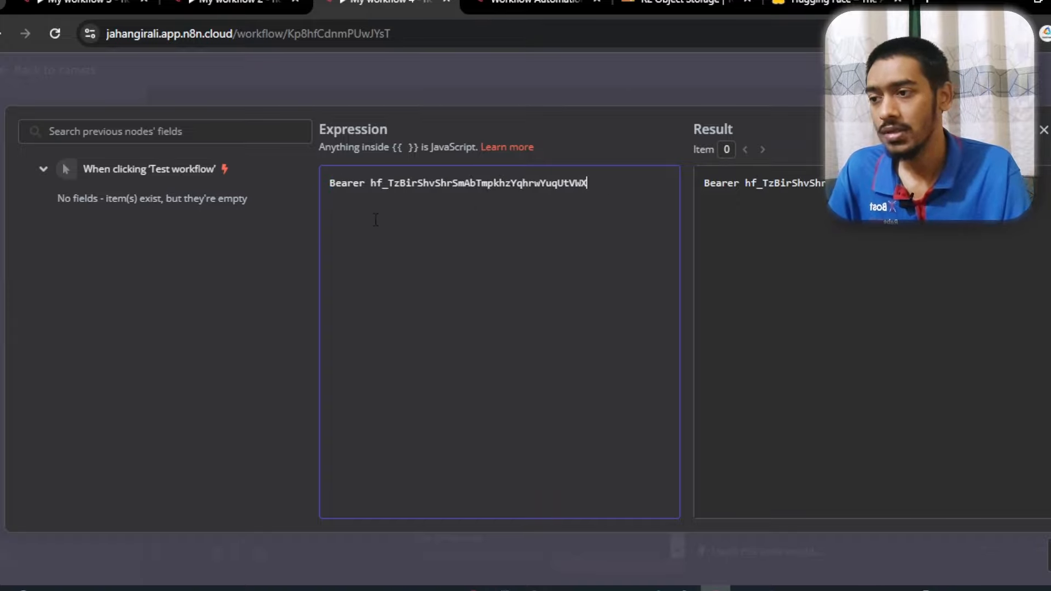
{"action": "left_click", "coordinate": [1044, 131]}
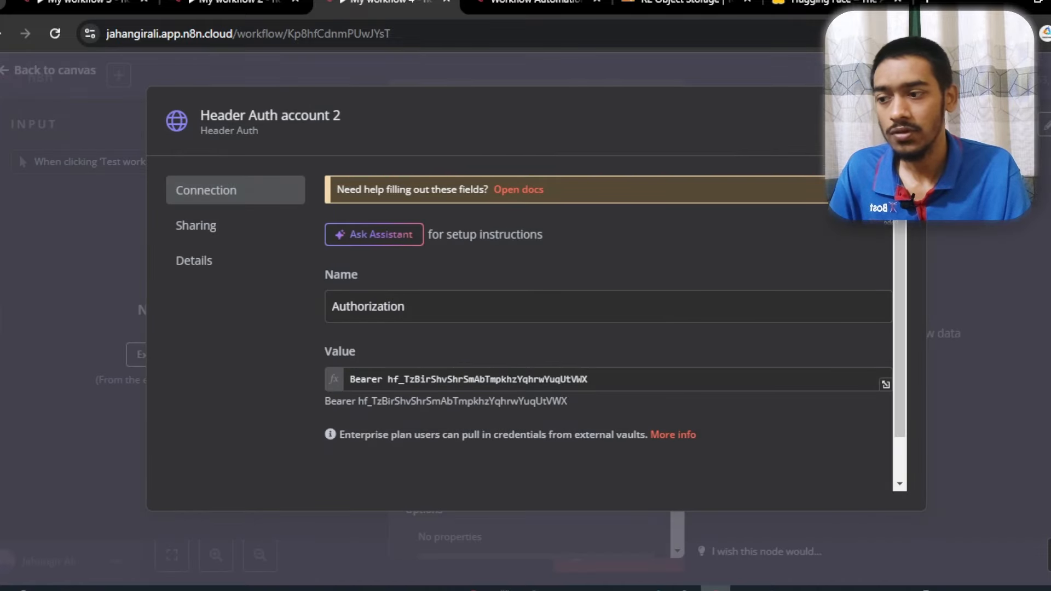
{"action": "left_click", "coordinate": [855, 121]}
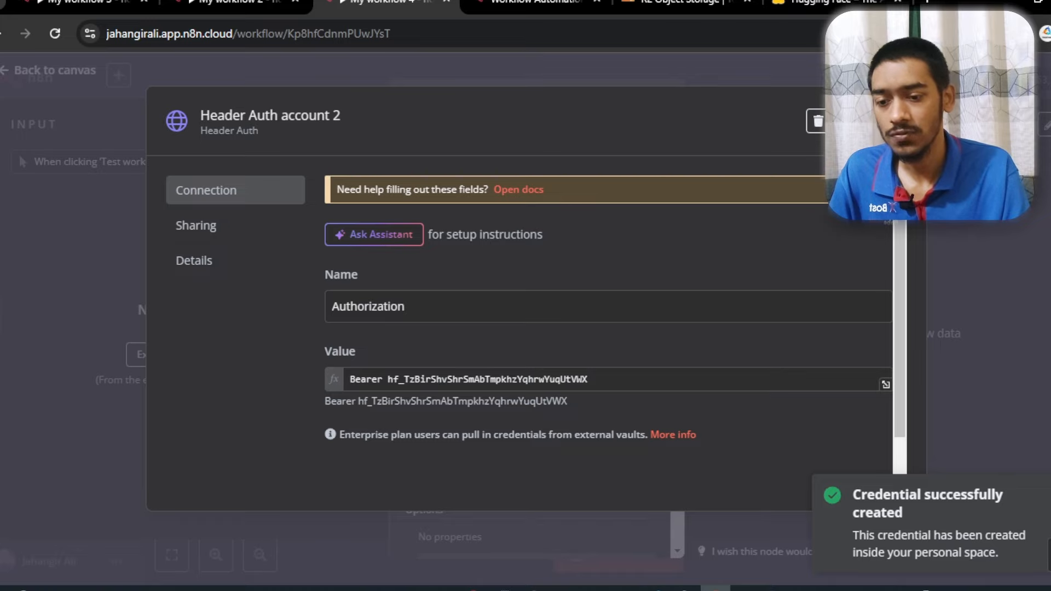
{"action": "left_click", "coordinate": [907, 112]}
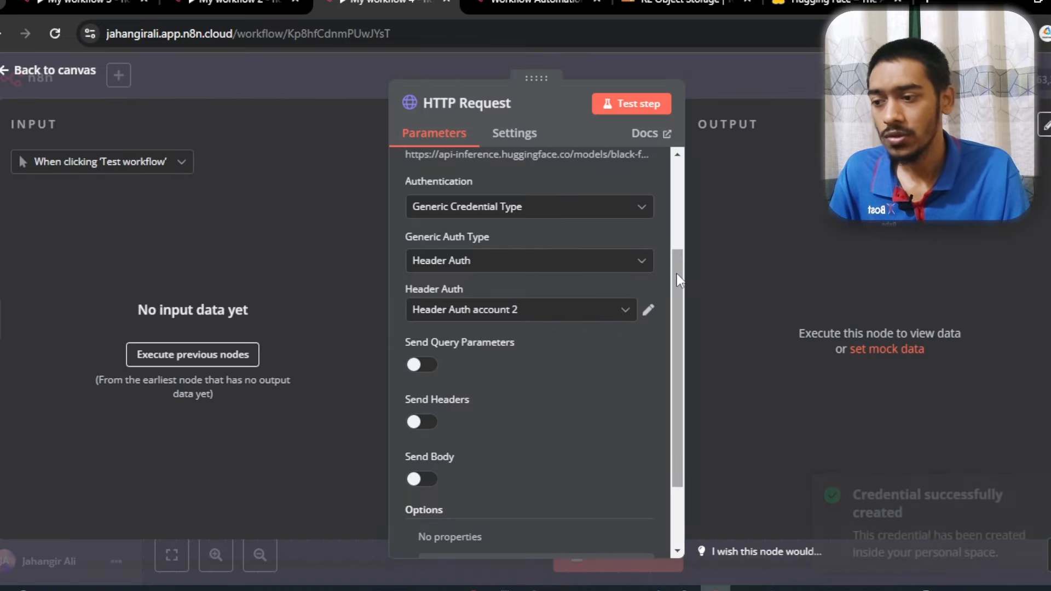
Enable a JSON request body with the parameter "inputs" set to "a man reading a book" and test the HTTP Request node.
{"action": "left_click_drag", "start_coordinate": [679, 281], "coordinate": [671, 398]}
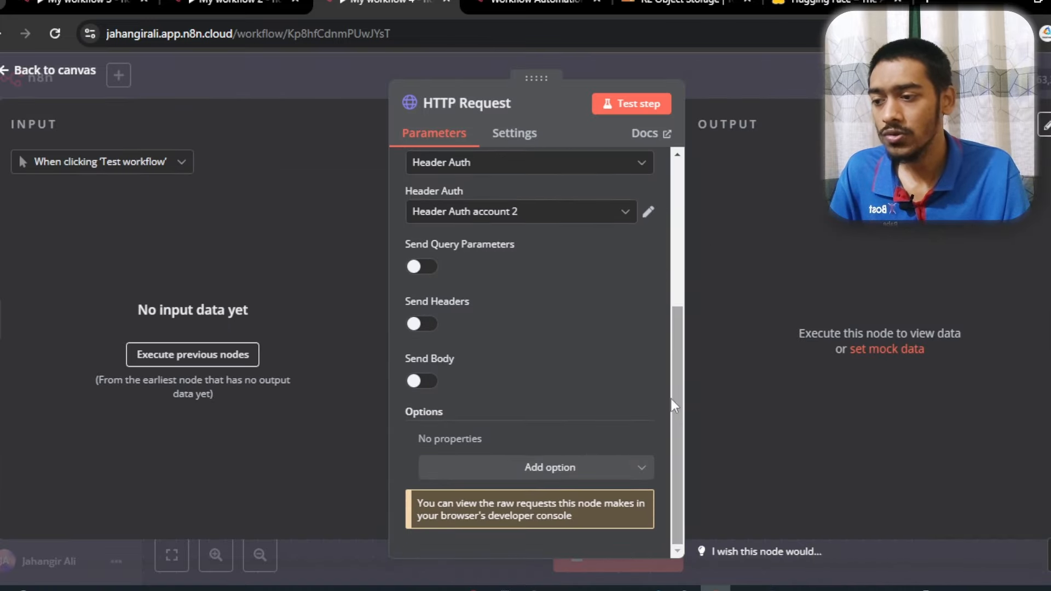
{"action": "left_click", "coordinate": [418, 384]}
{"action": "left_click_drag", "start_coordinate": [679, 288], "coordinate": [680, 363]}
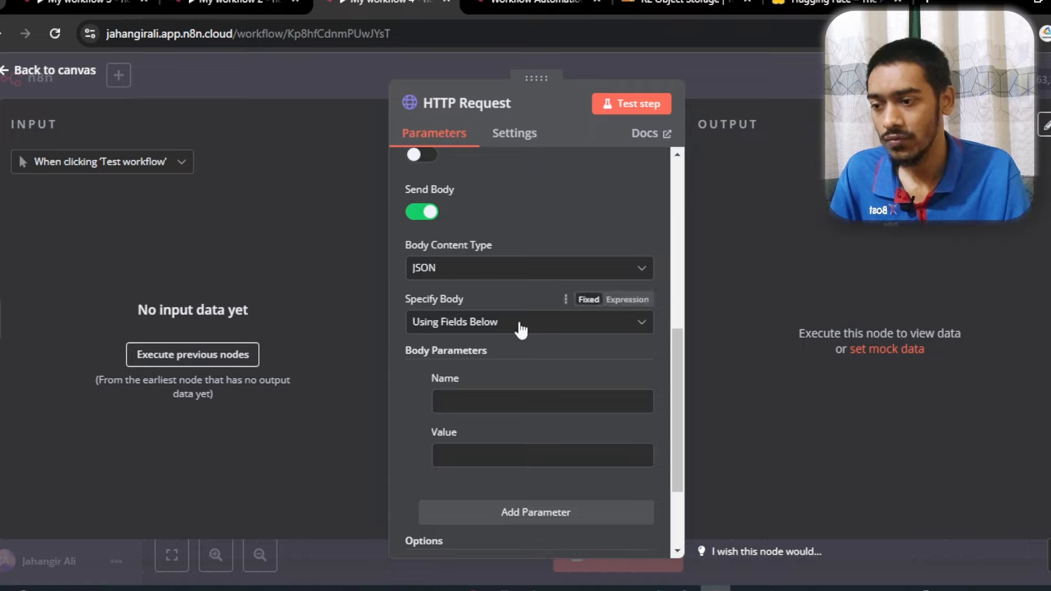
{"action": "left_click", "coordinate": [487, 411]}
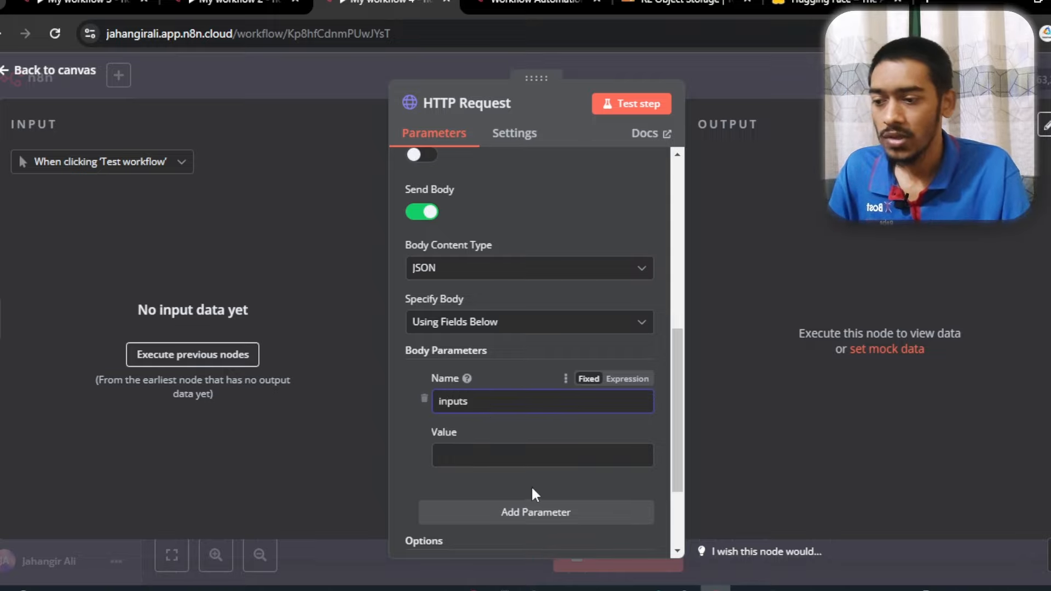
{"action": "left_click", "coordinate": [516, 458]}
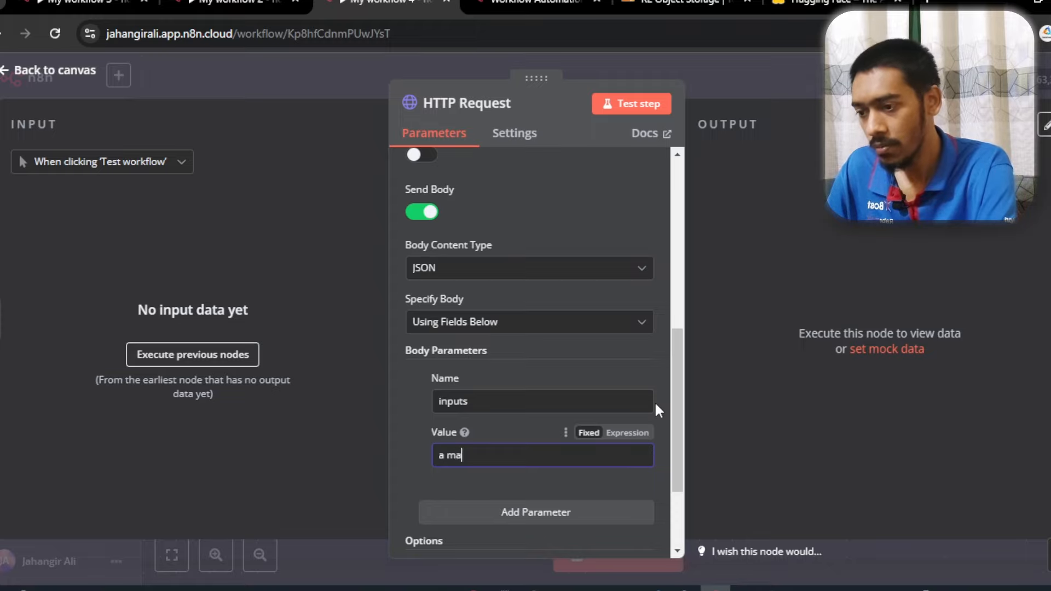
{"action": "type", "text": "a man reading"}
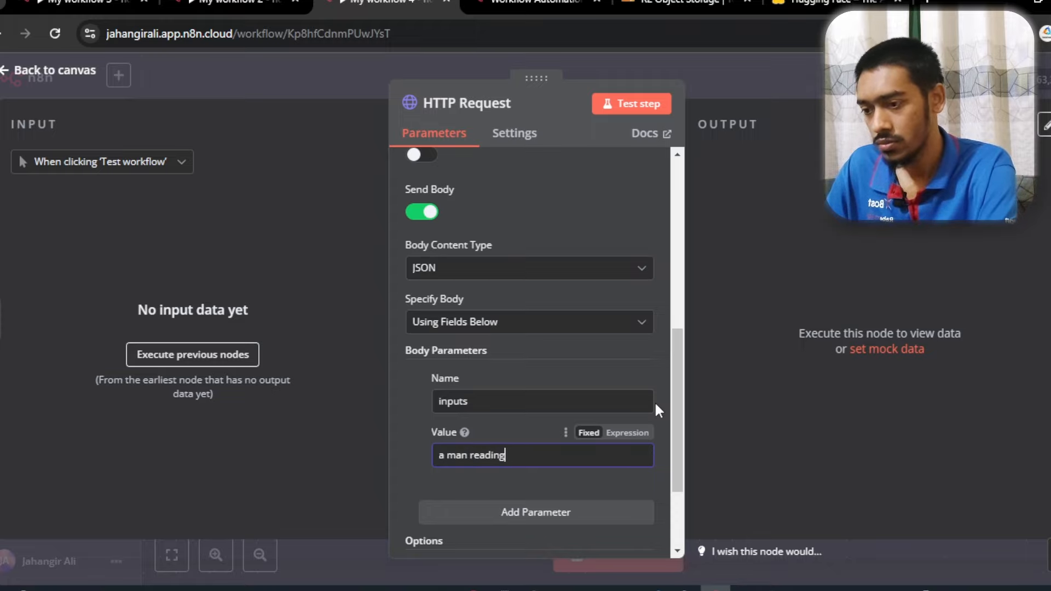
{"action": "type", "text": " a book"}
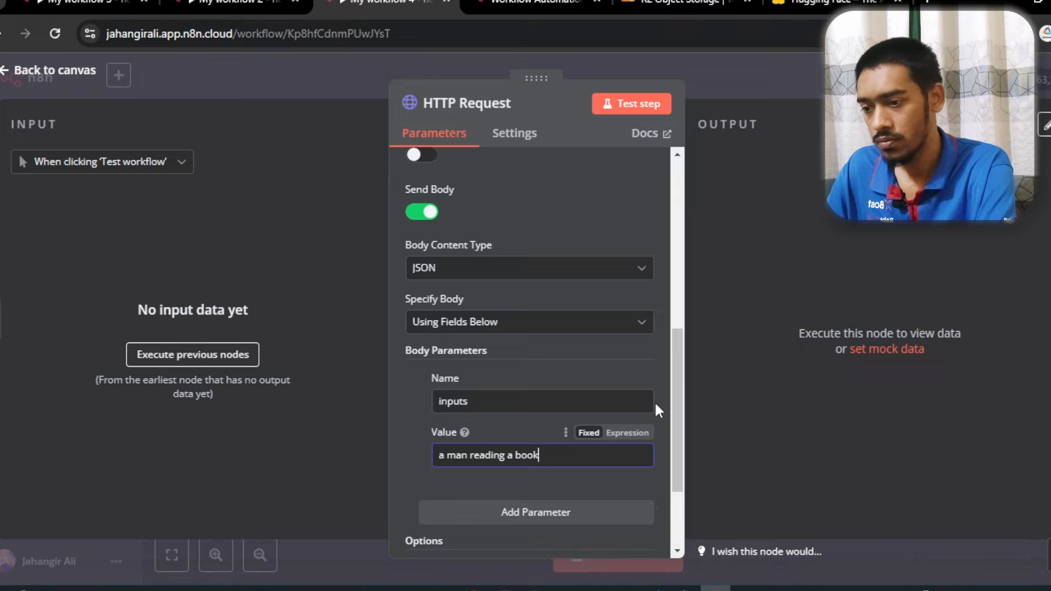
{"action": "left_click", "coordinate": [631, 101]}
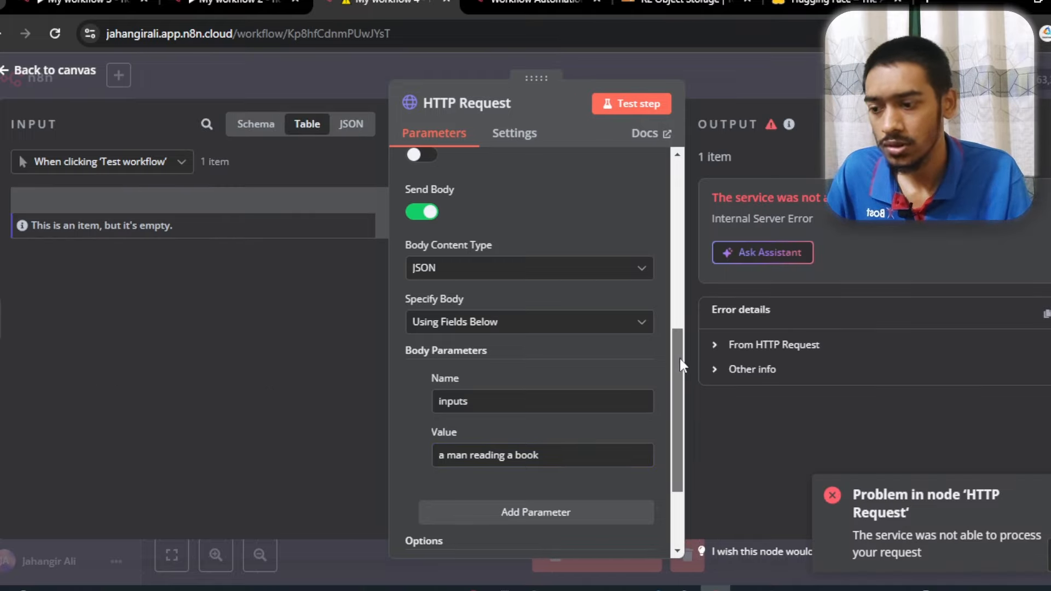
{"action": "left_click_drag", "start_coordinate": [680, 359], "coordinate": [677, 460]}
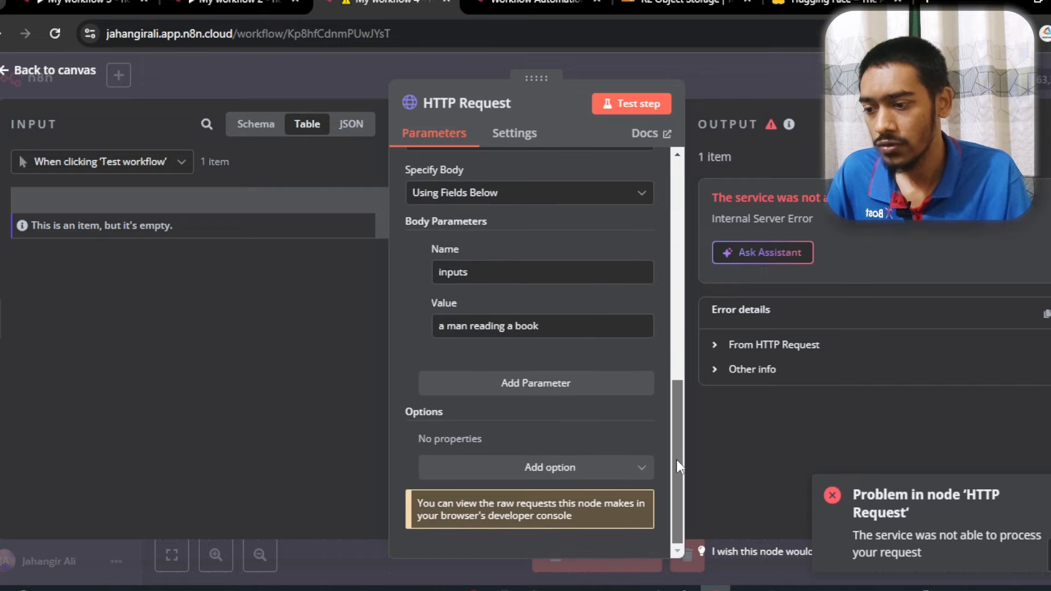
Save the workflow, reopen the HTTP Request node and run its test again.
{"action": "left_click", "coordinate": [45, 80]}
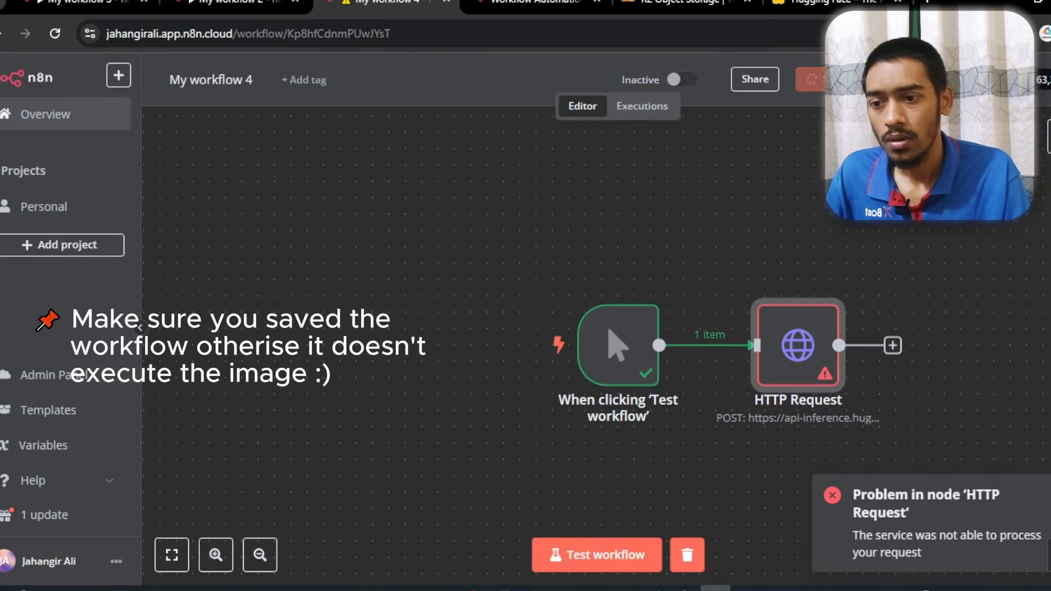
{"action": "left_click_drag", "start_coordinate": [811, 179], "coordinate": [589, 145]}
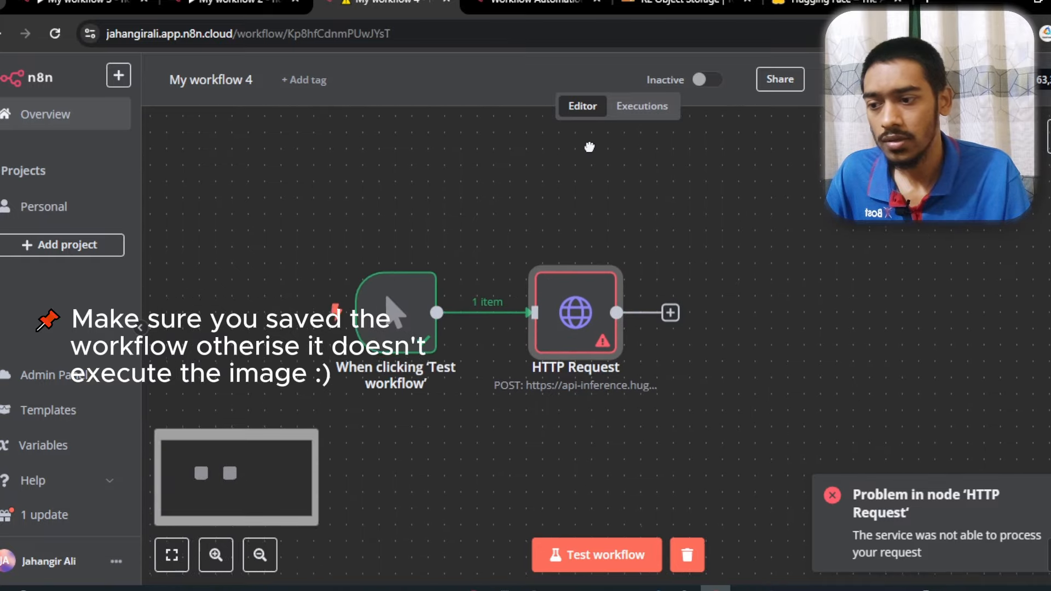
{"action": "double_click", "coordinate": [572, 321]}
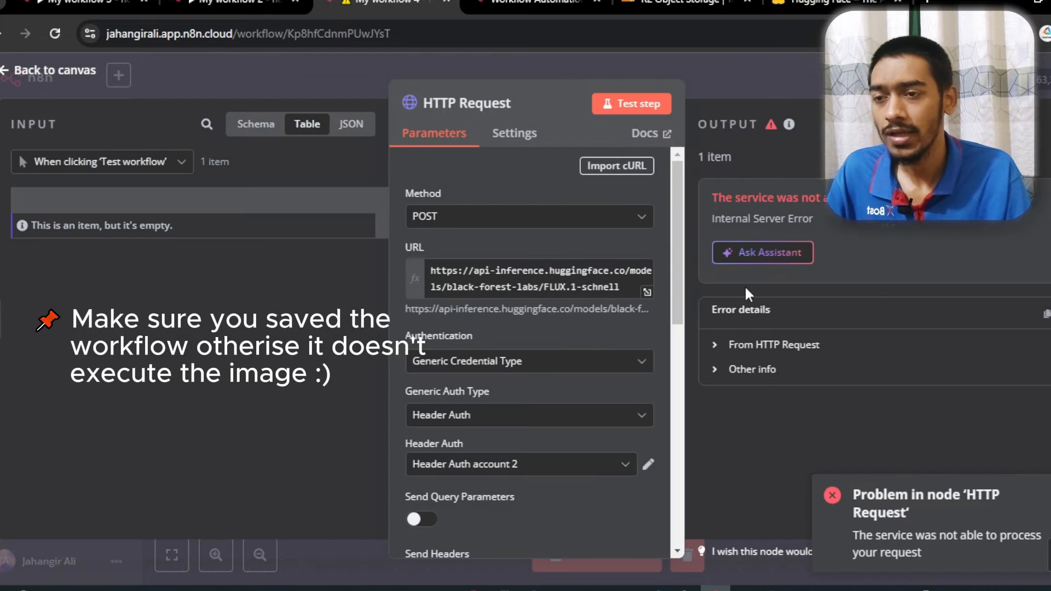
{"action": "scroll", "coordinate": [676, 216], "scroll_direction": "down", "scroll_amount": 10}
{"action": "left_click", "coordinate": [622, 106]}
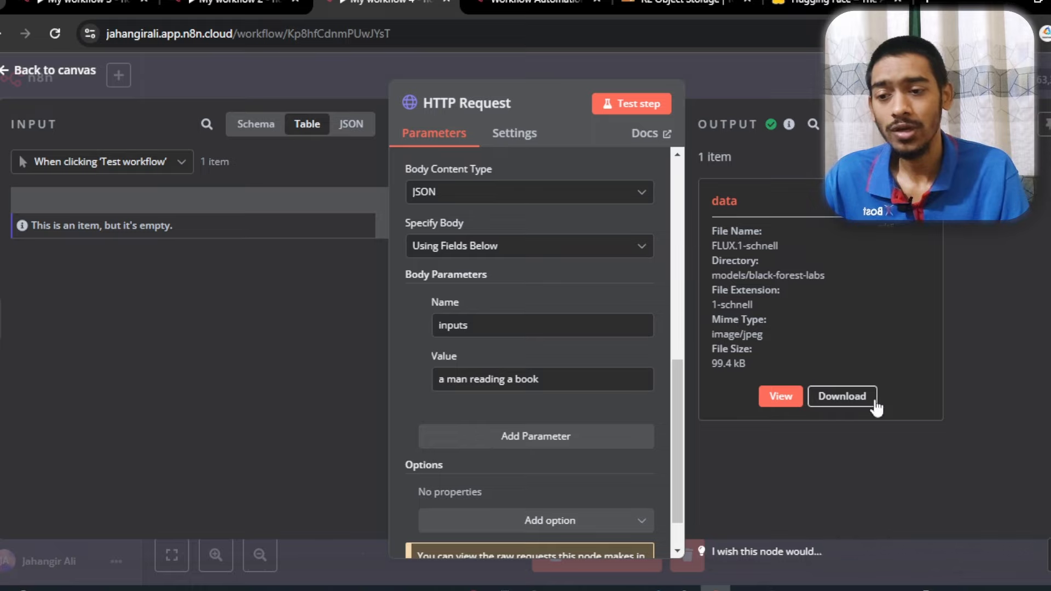
View the generated image in the node's output, and open its download dialog without saving the file.
{"action": "left_click", "coordinate": [787, 398]}
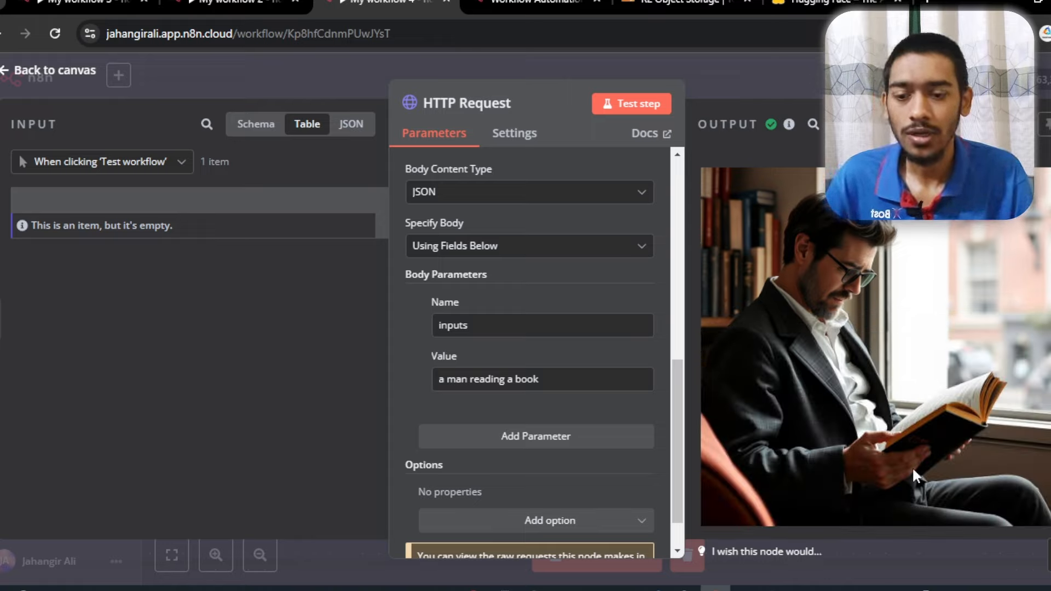
{"action": "left_click", "coordinate": [862, 124]}
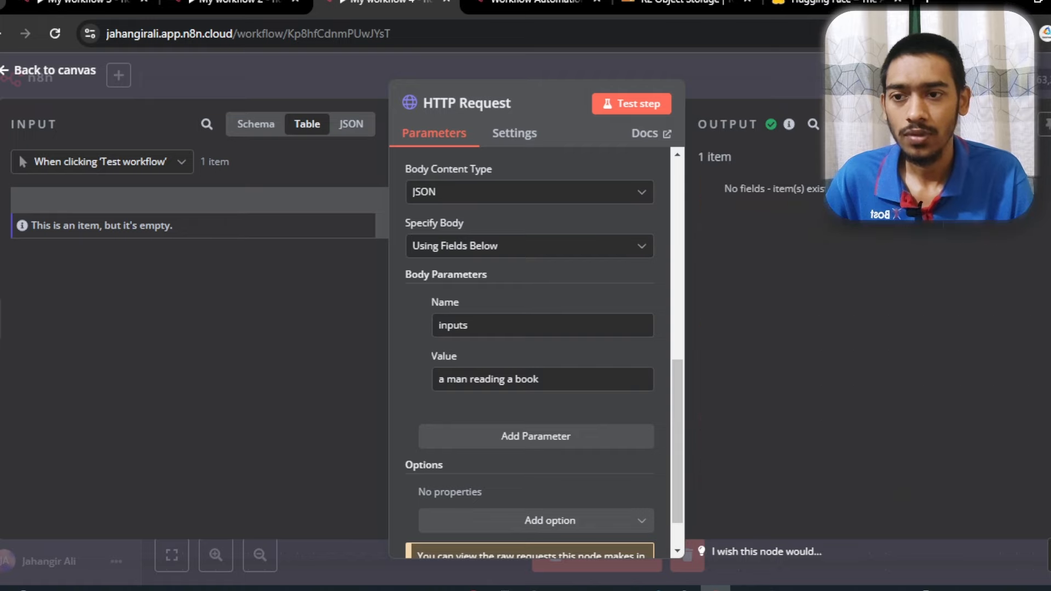
{"action": "left_click", "coordinate": [1000, 124]}
{"action": "left_click", "coordinate": [839, 398]}
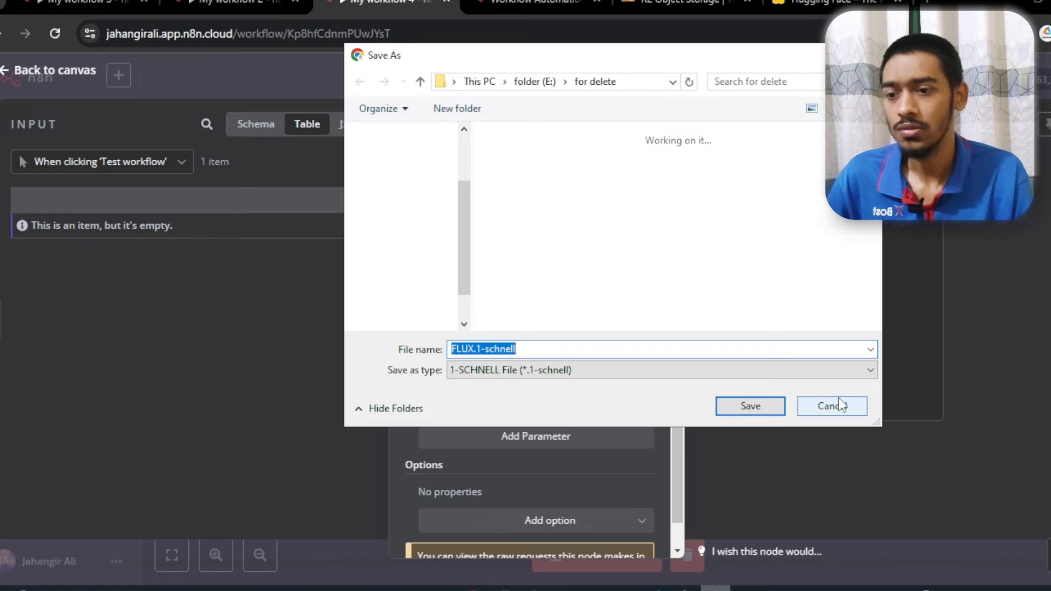
{"action": "left_click", "coordinate": [937, 53]}
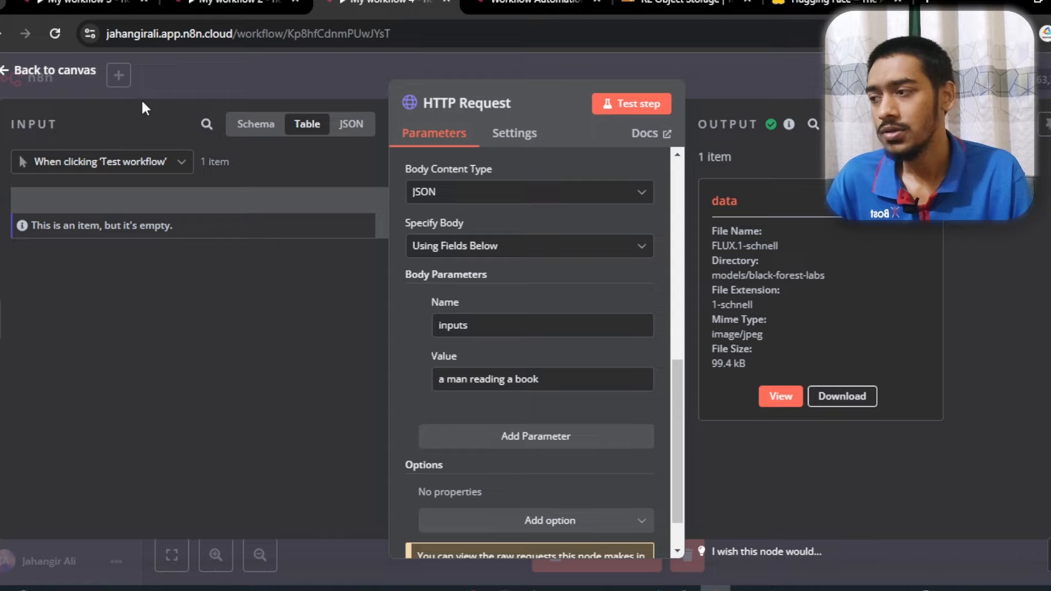
Return to the canvas and add an S3 node with the "Upload a file" action after the HTTP Request node.
{"action": "left_click", "coordinate": [52, 74]}
{"action": "left_click_drag", "start_coordinate": [806, 388], "coordinate": [712, 371]}
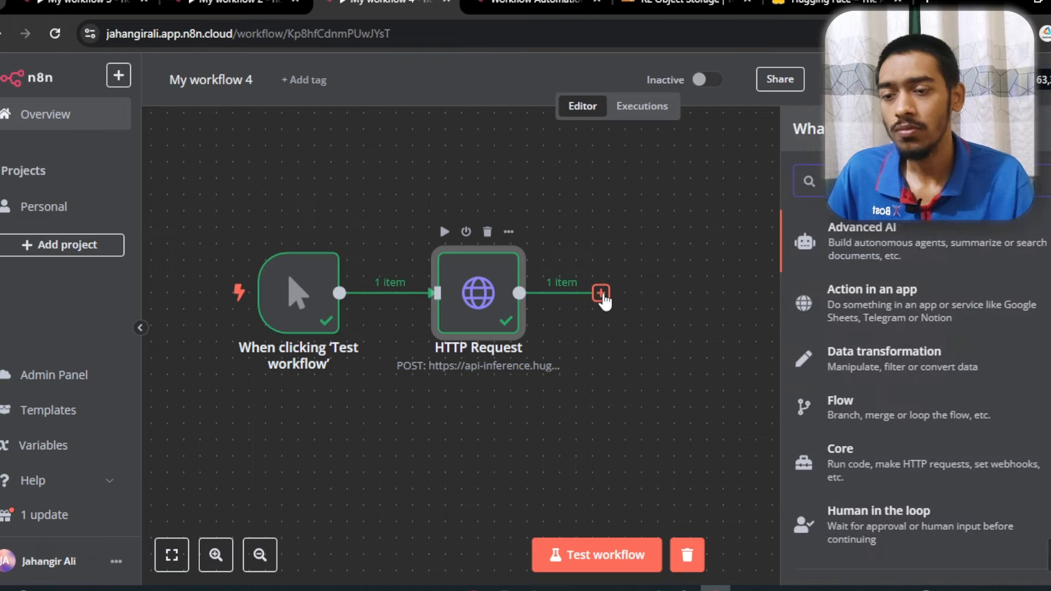
{"action": "type", "text": "s"}
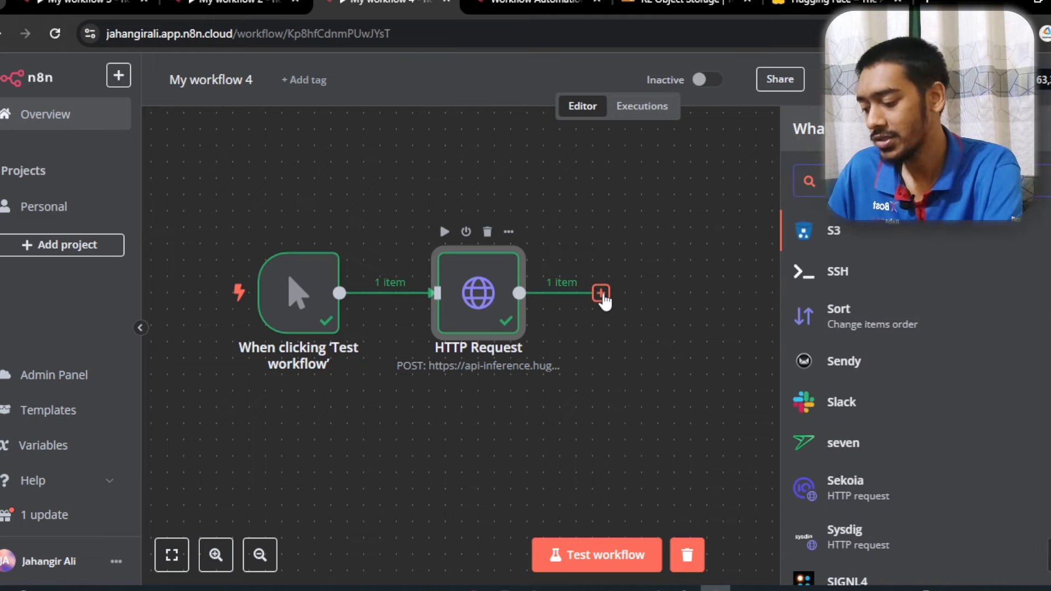
{"action": "type", "text": "3"}
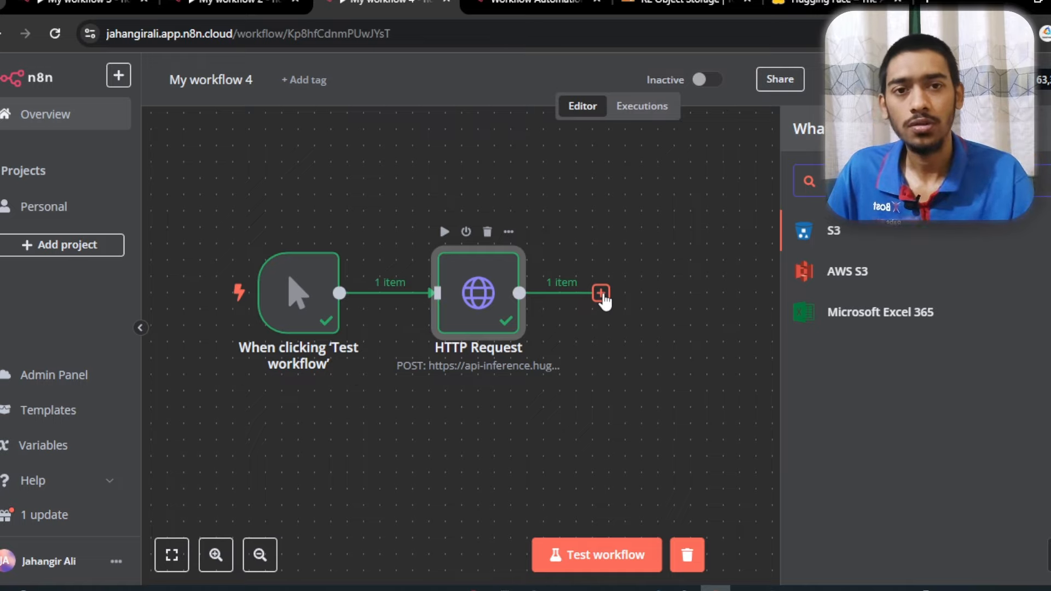
{"action": "left_click", "coordinate": [830, 234]}
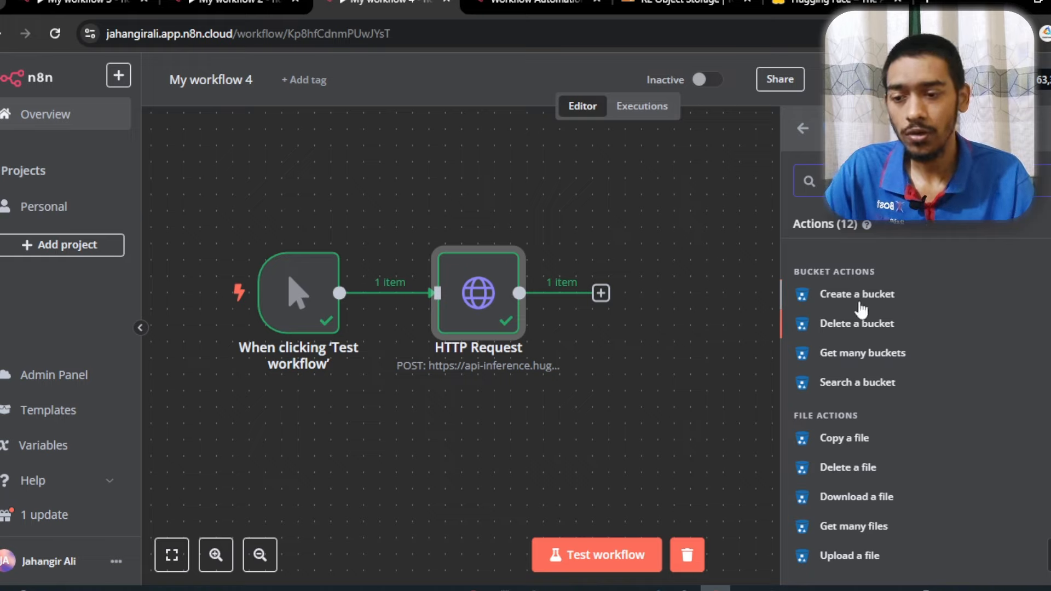
{"action": "scroll", "coordinate": [880, 521], "scroll_direction": "down", "scroll_amount": 2}
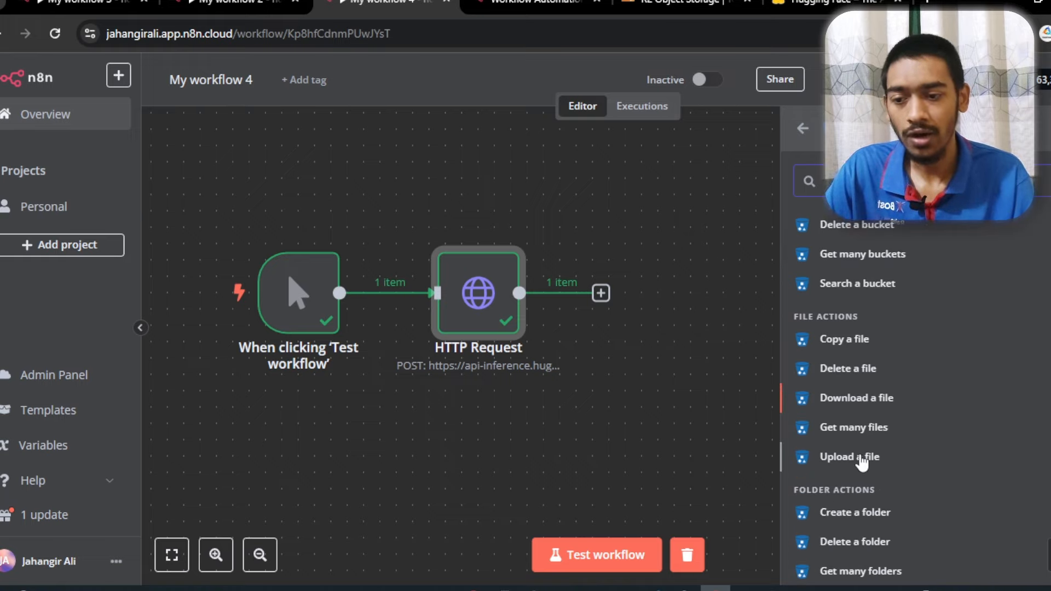
{"action": "scroll", "coordinate": [861, 461], "scroll_direction": "down", "scroll_amount": 1}
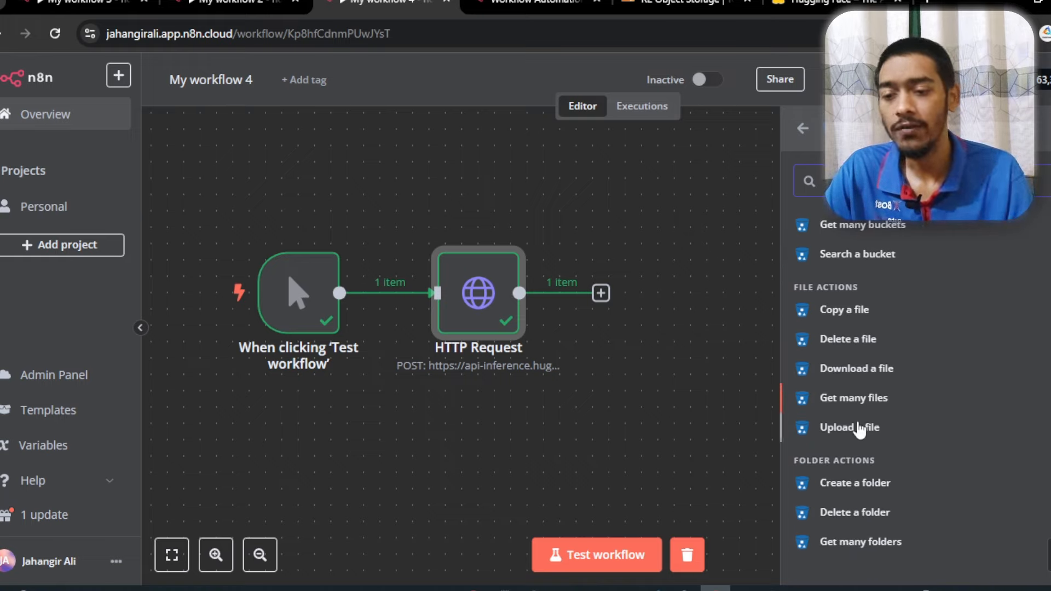
{"action": "left_click", "coordinate": [860, 429]}
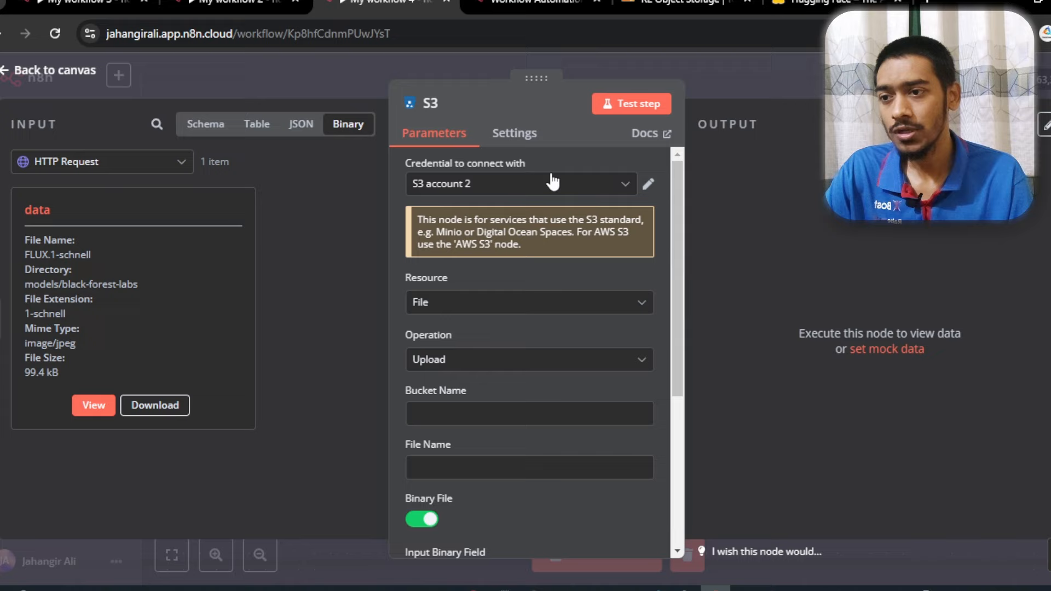
Start a new S3 credential for the upload node and look through its connection fields.
{"action": "left_click", "coordinate": [611, 186]}
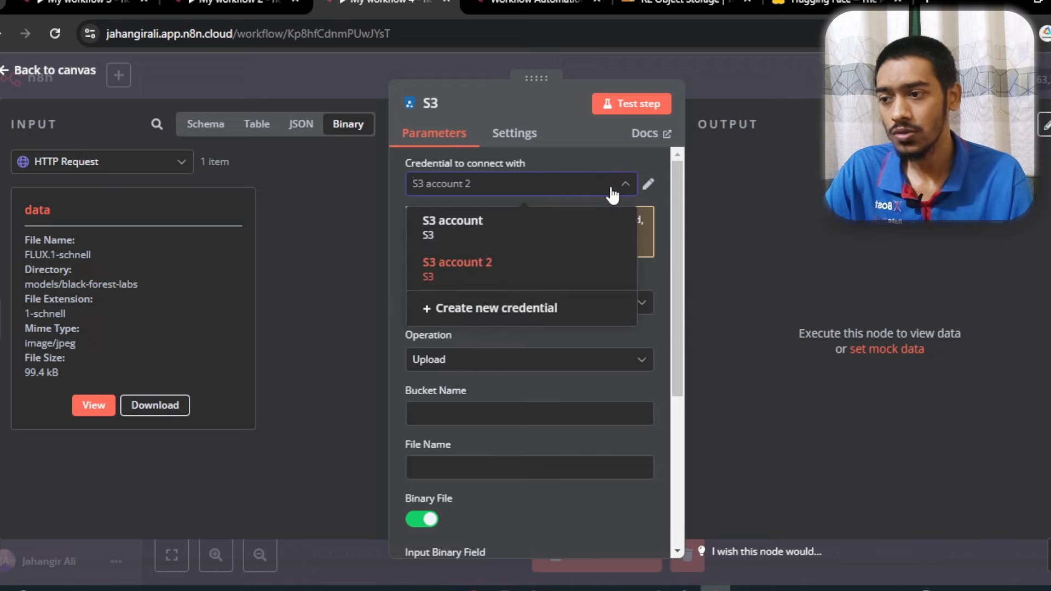
{"action": "left_click", "coordinate": [525, 227]}
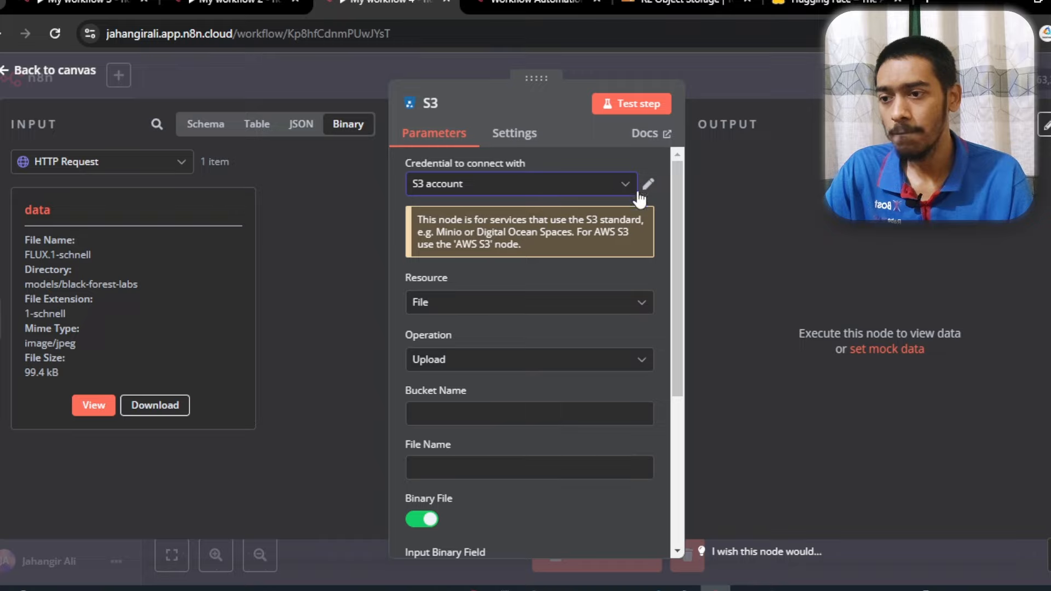
{"action": "left_click", "coordinate": [619, 186]}
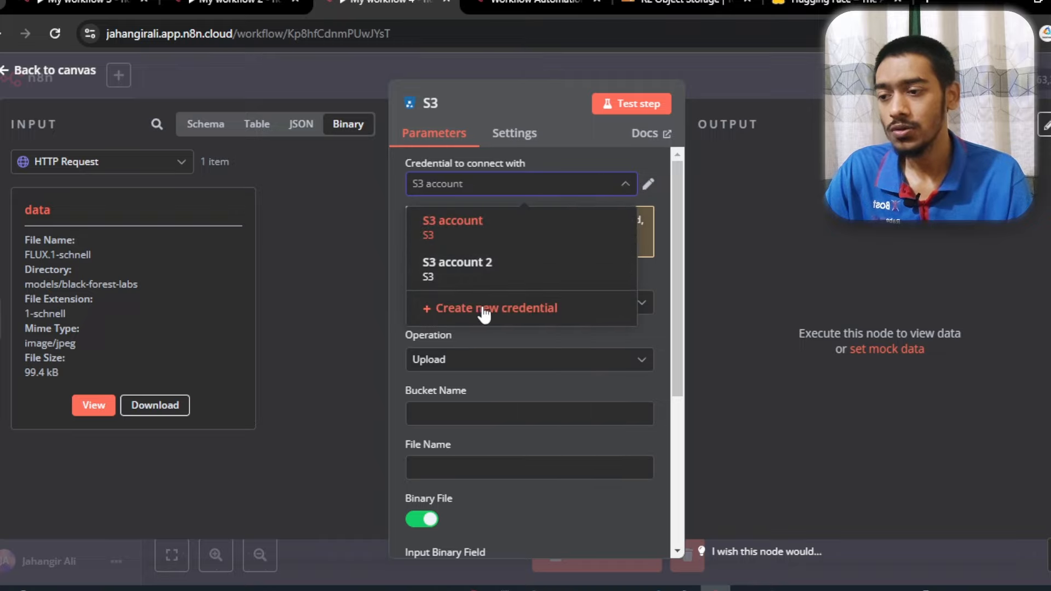
{"action": "left_click", "coordinate": [477, 317]}
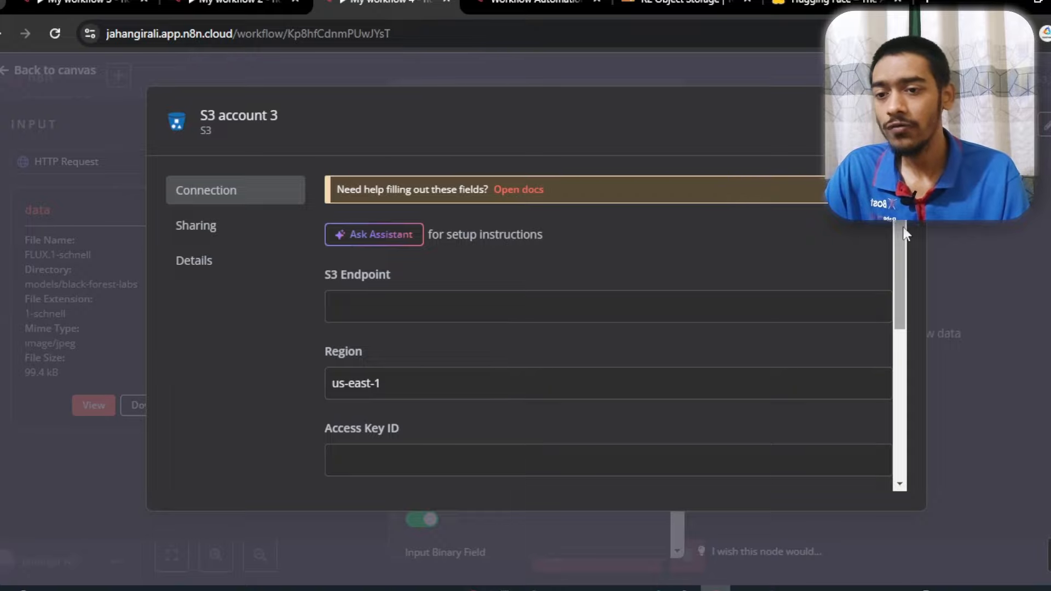
{"action": "mouse_move", "coordinate": [905, 226]}
{"action": "left_mouse_down"}
{"action": "mouse_move", "coordinate": [908, 312]}
{"action": "mouse_move", "coordinate": [905, 242]}
{"action": "left_mouse_up"}
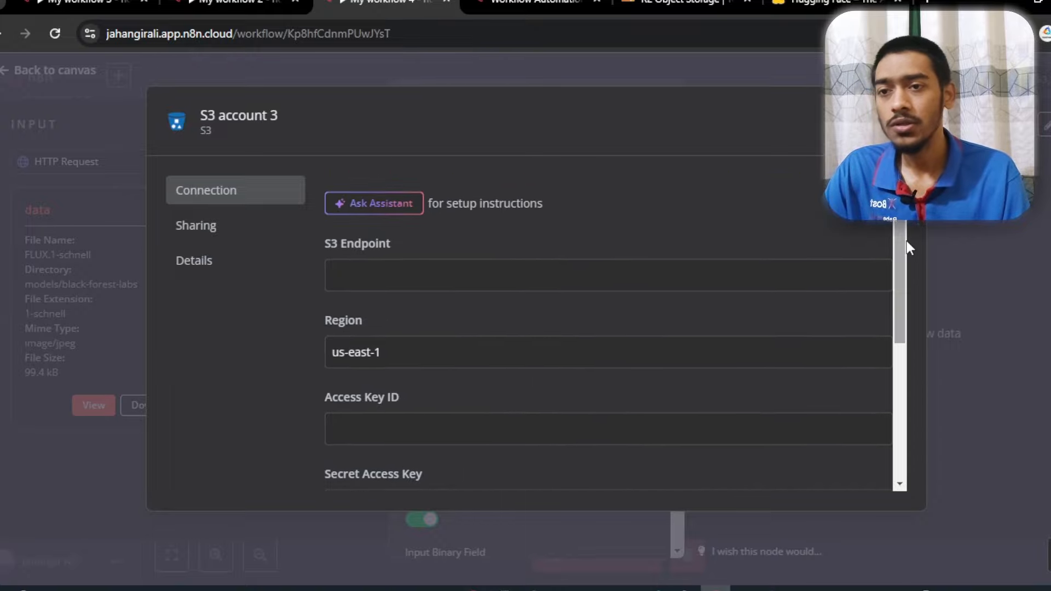
Switch to the Cloudflare dashboard and go back from the stored image to the R2 Object Storage overview.
{"action": "left_click", "coordinate": [679, 2]}
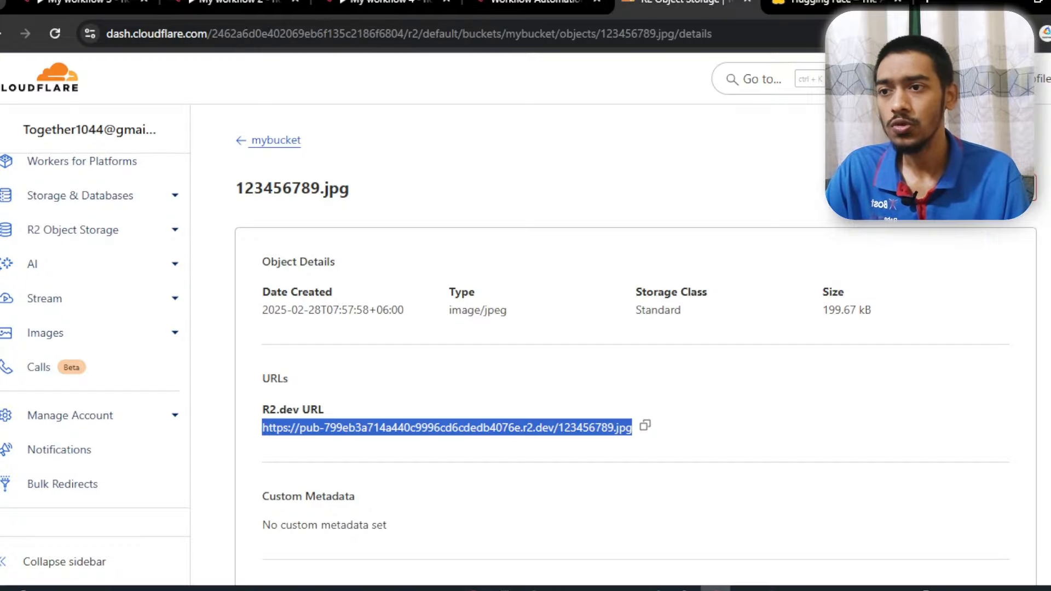
{"action": "scroll", "coordinate": [399, 178], "scroll_direction": "down", "scroll_amount": 9}
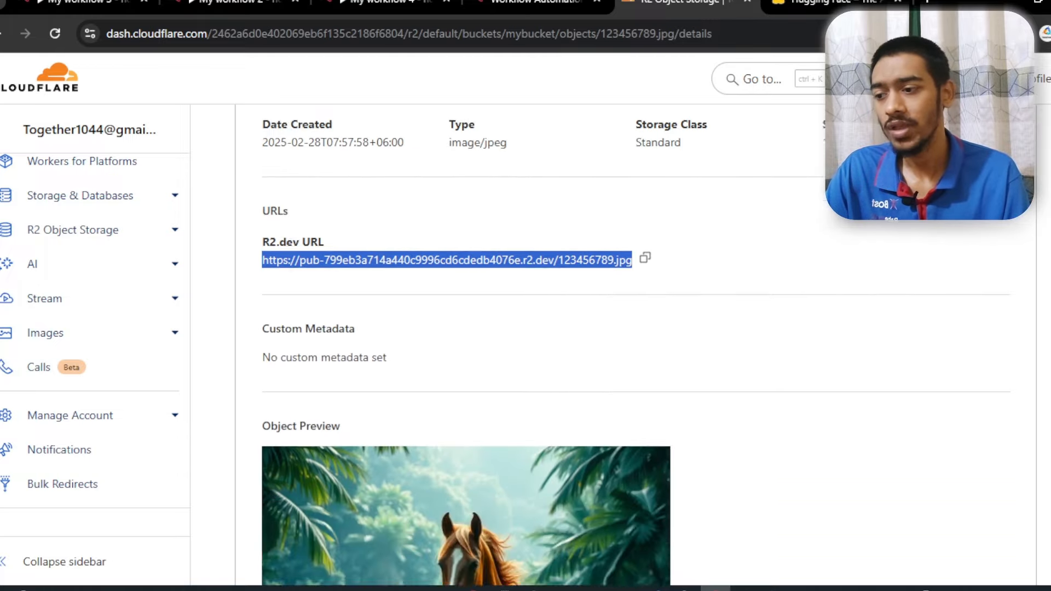
{"action": "scroll", "coordinate": [399, 179], "scroll_direction": "up", "scroll_amount": 9}
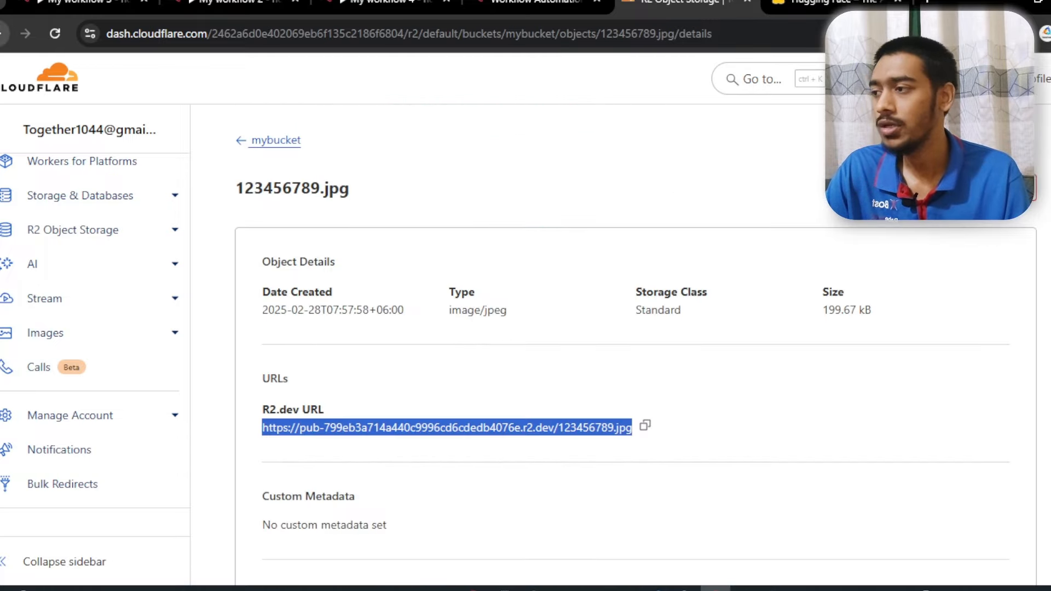
{"action": "left_click", "coordinate": [1, 33]}
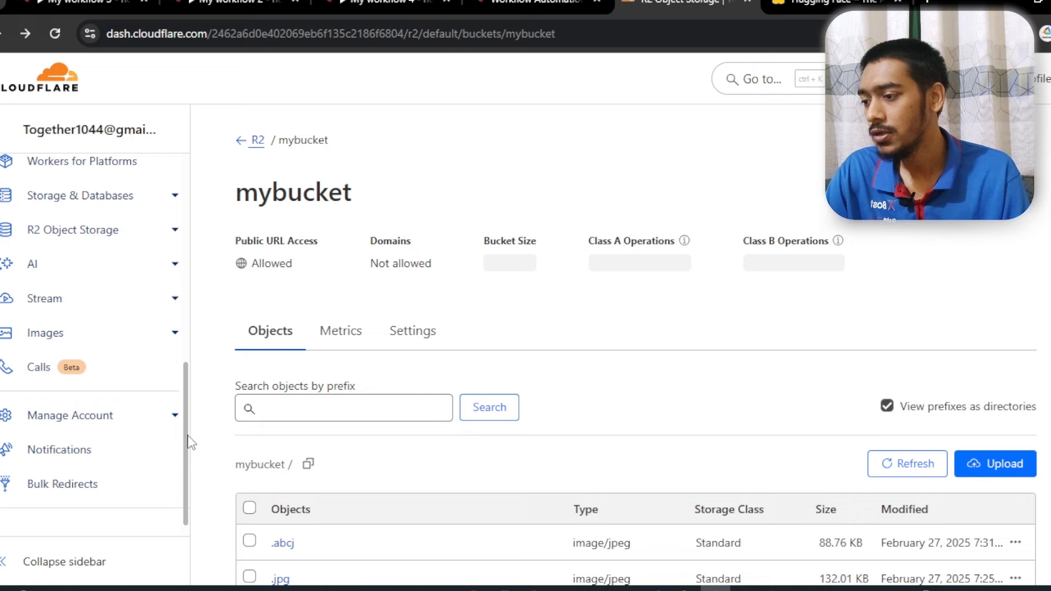
{"action": "left_click", "coordinate": [242, 141]}
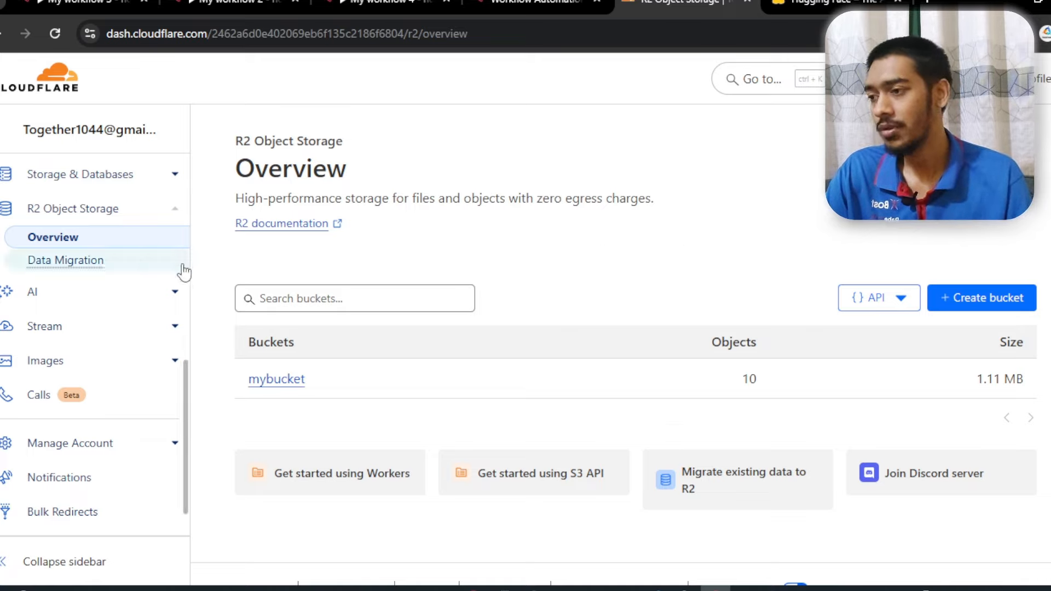
{"action": "mouse_move", "coordinate": [186, 389]}
{"action": "left_mouse_down"}
{"action": "mouse_move", "coordinate": [192, 169]}
{"action": "mouse_move", "coordinate": [199, 383]}
{"action": "left_mouse_up"}
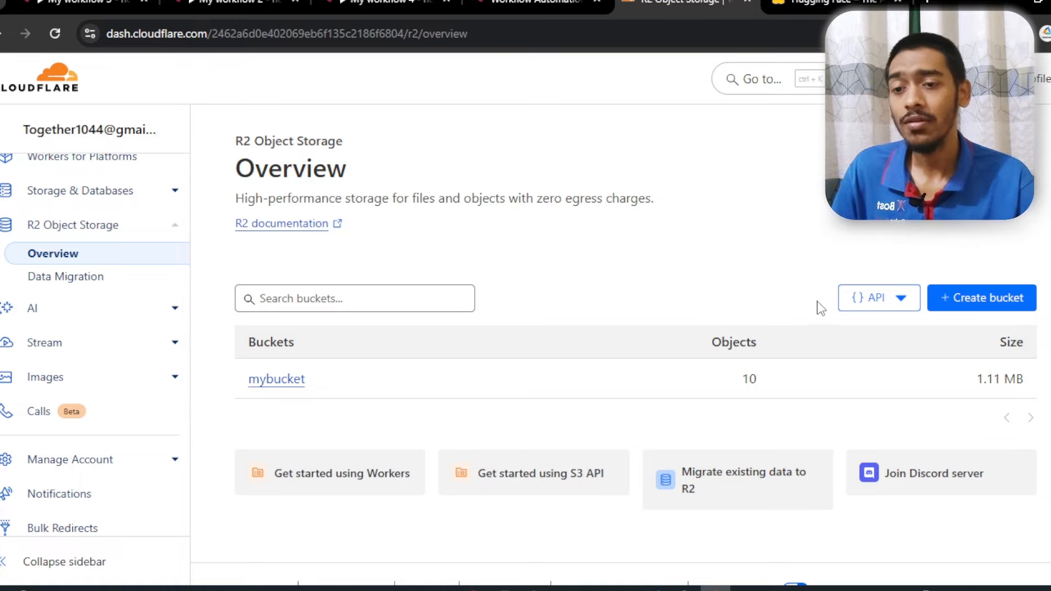
Create an R2 bucket named "myfirstbucket" with automatic location and the Standard storage class.
{"action": "left_click", "coordinate": [975, 303]}
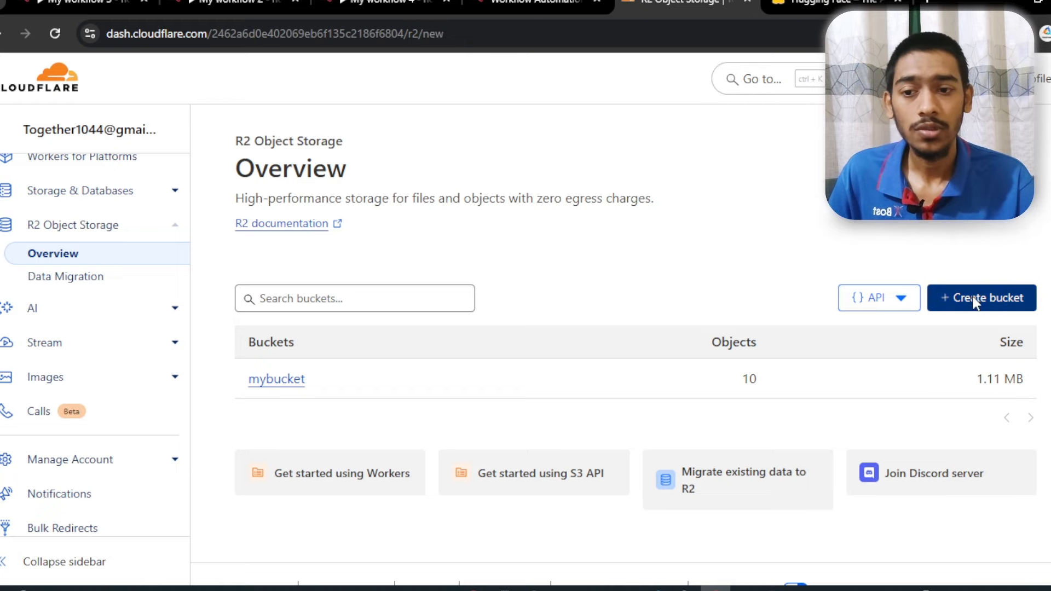
{"action": "left_click", "coordinate": [451, 304]}
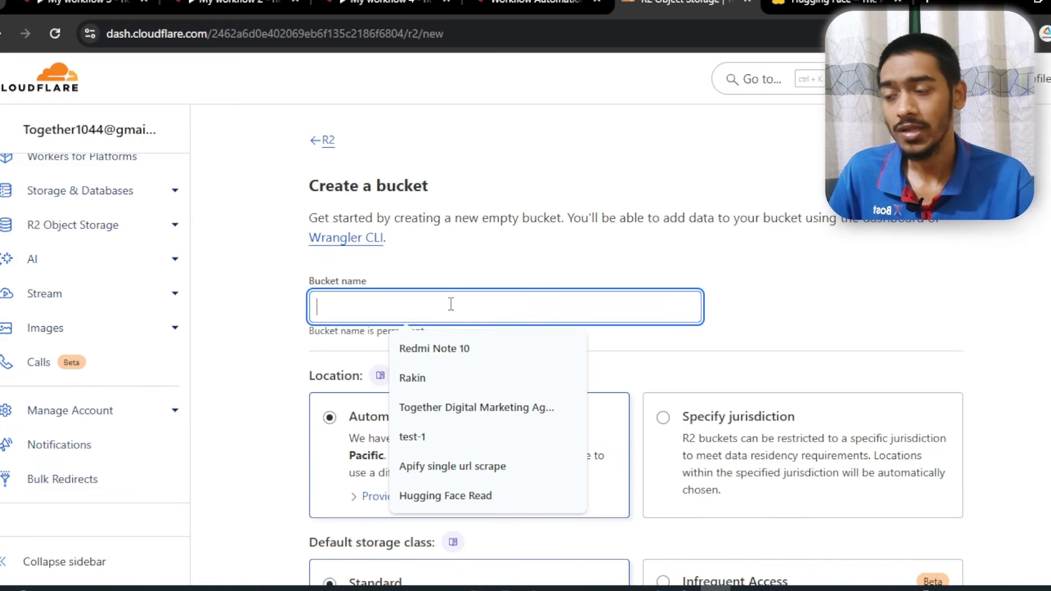
{"action": "type", "text": "my"}
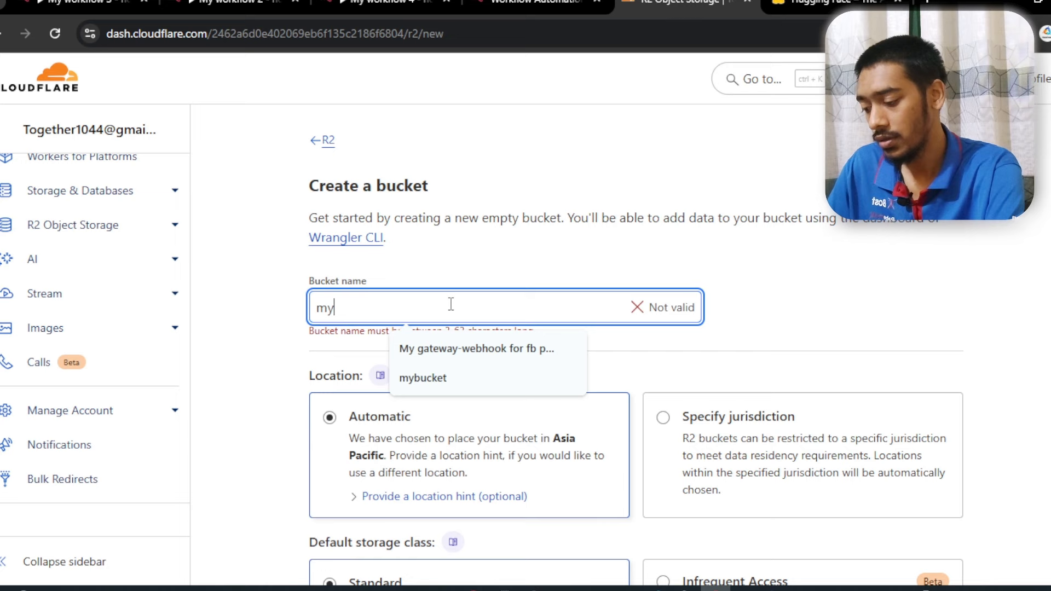
{"action": "type", "text": "firstbucket"}
{"action": "left_click", "coordinate": [808, 289]}
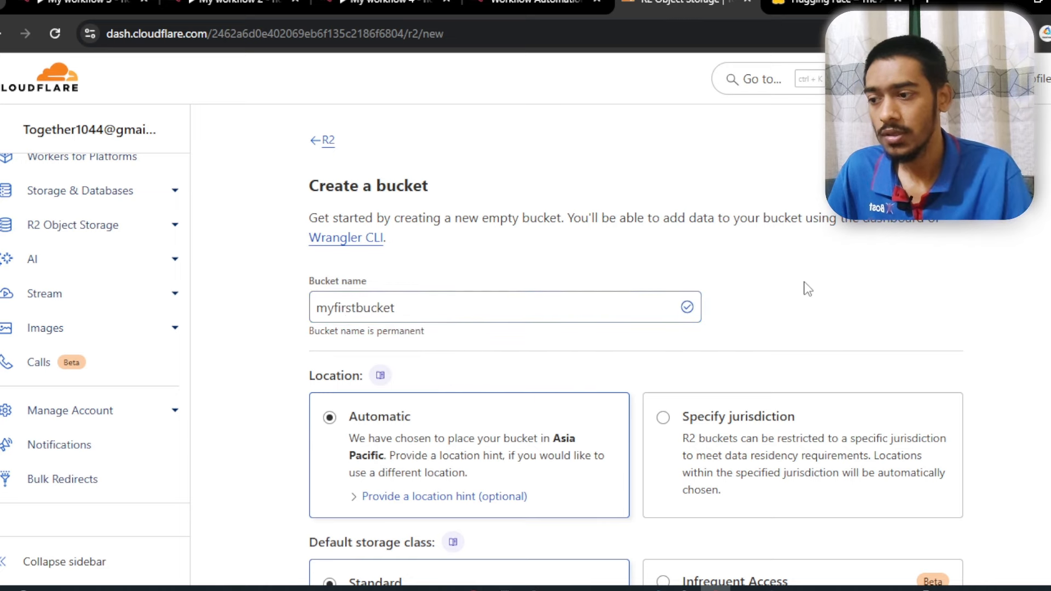
{"action": "scroll", "coordinate": [808, 289], "scroll_direction": "down", "scroll_amount": 5}
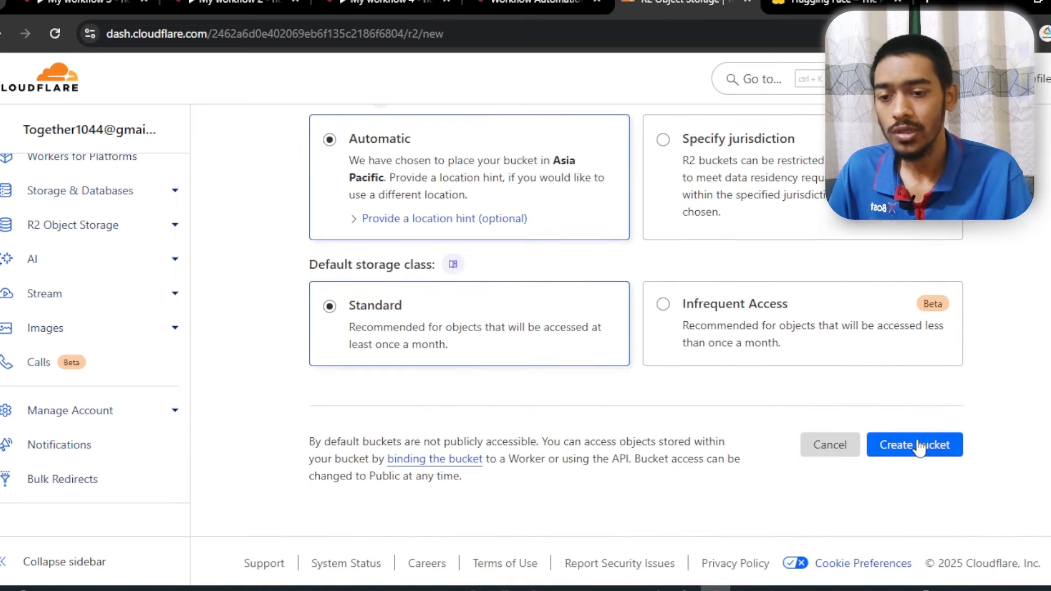
{"action": "left_click", "coordinate": [915, 446]}
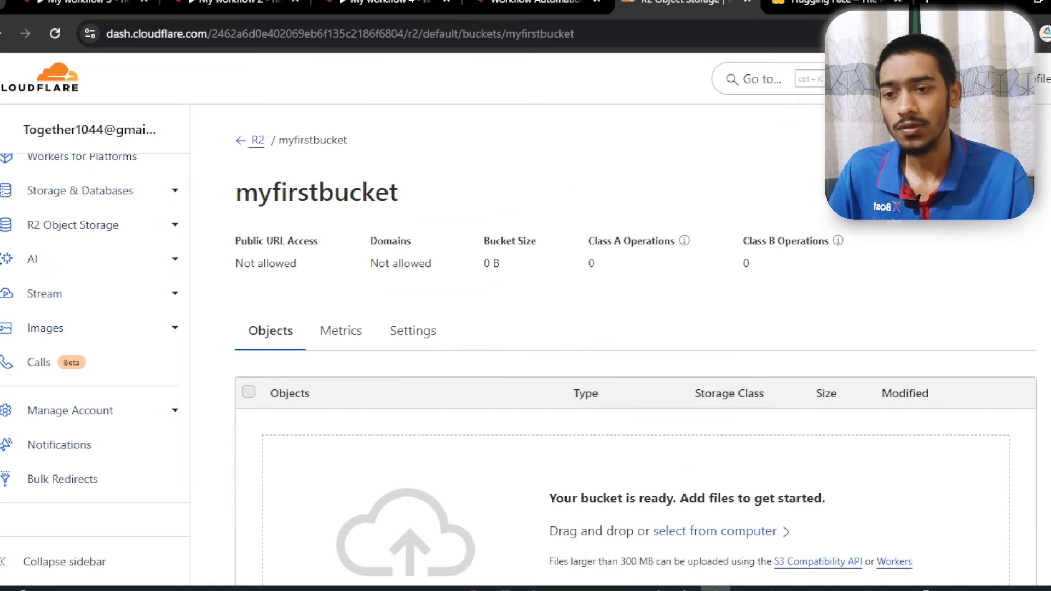
Open the settings of myfirstbucket and allow public access through its R2.dev subdomain, confirming with "allow".
{"action": "scroll", "coordinate": [636, 350], "scroll_direction": "down", "scroll_amount": 4}
{"action": "scroll", "coordinate": [635, 351], "scroll_direction": "up", "scroll_amount": 3}
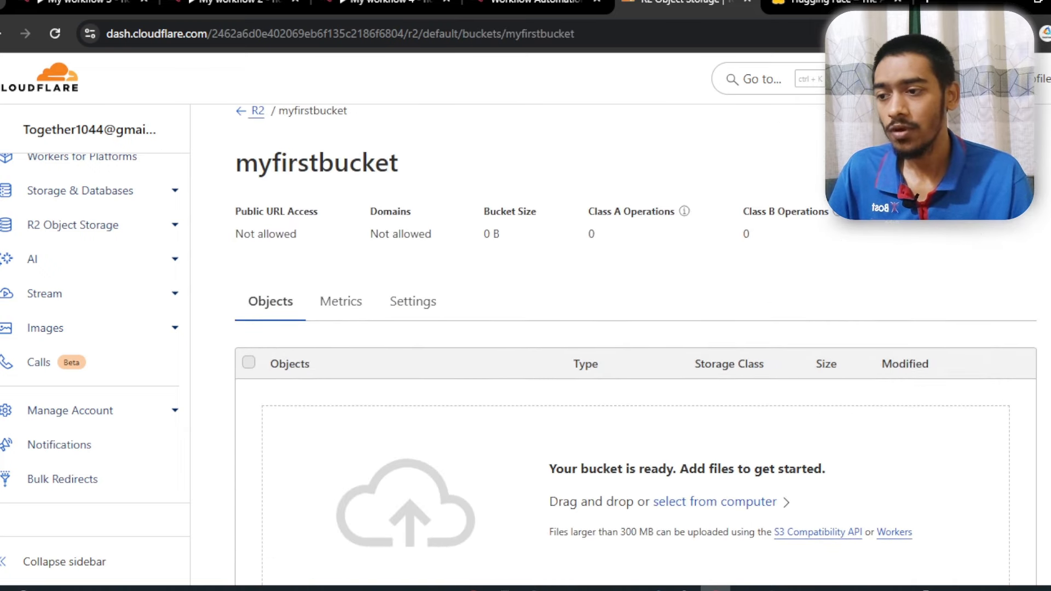
{"action": "left_click", "coordinate": [414, 303]}
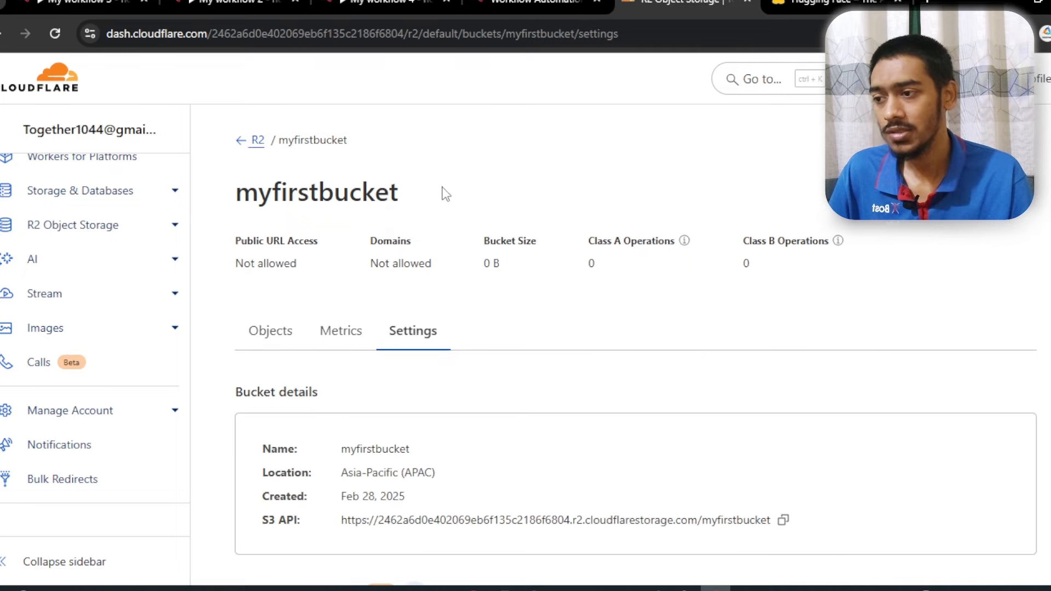
{"action": "left_click_drag", "start_coordinate": [441, 192], "coordinate": [204, 208]}
{"action": "left_click", "coordinate": [275, 318]}
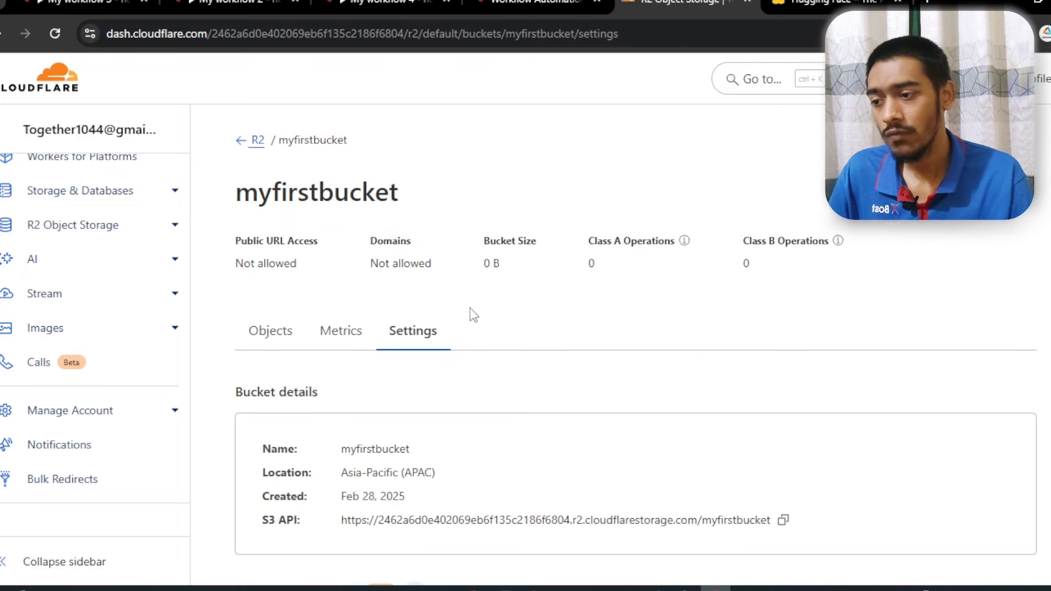
{"action": "scroll", "coordinate": [636, 356], "scroll_direction": "down", "scroll_amount": 12}
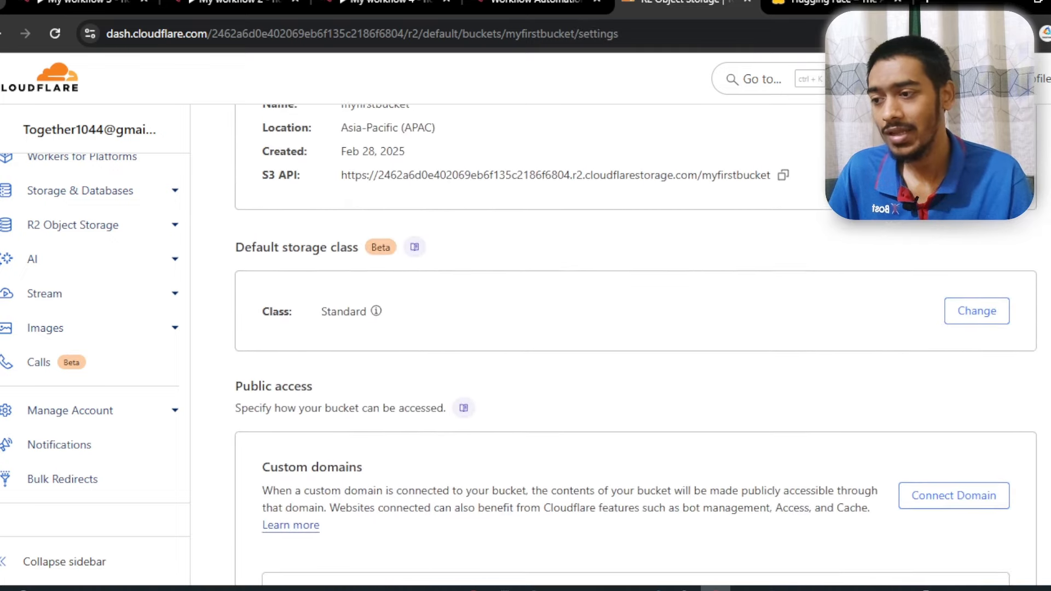
{"action": "scroll", "coordinate": [635, 356], "scroll_direction": "down", "scroll_amount": 2}
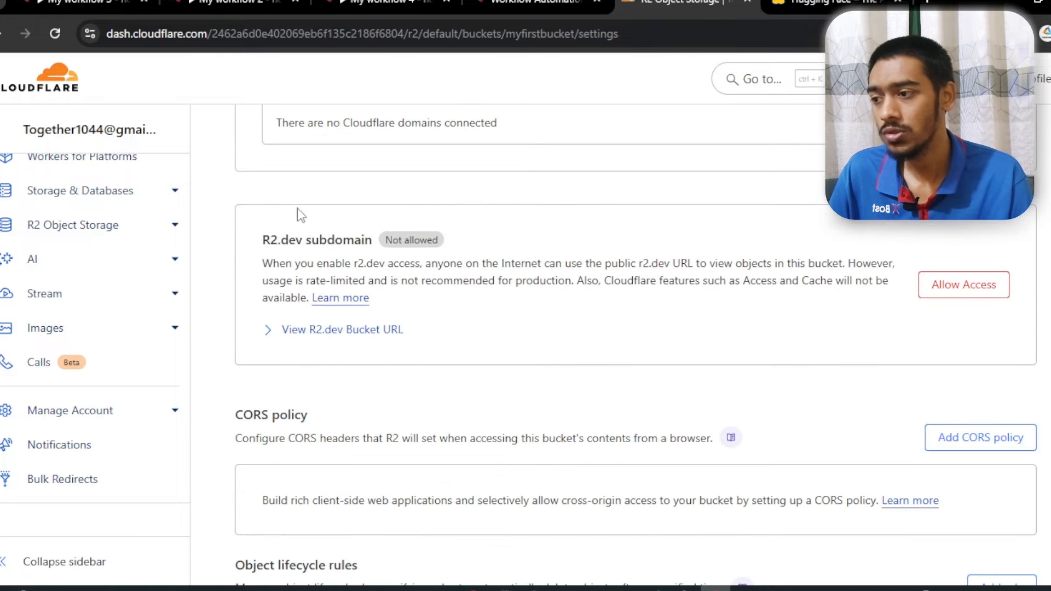
{"action": "left_click_drag", "start_coordinate": [260, 243], "coordinate": [374, 241]}
{"action": "left_click", "coordinate": [535, 232]}
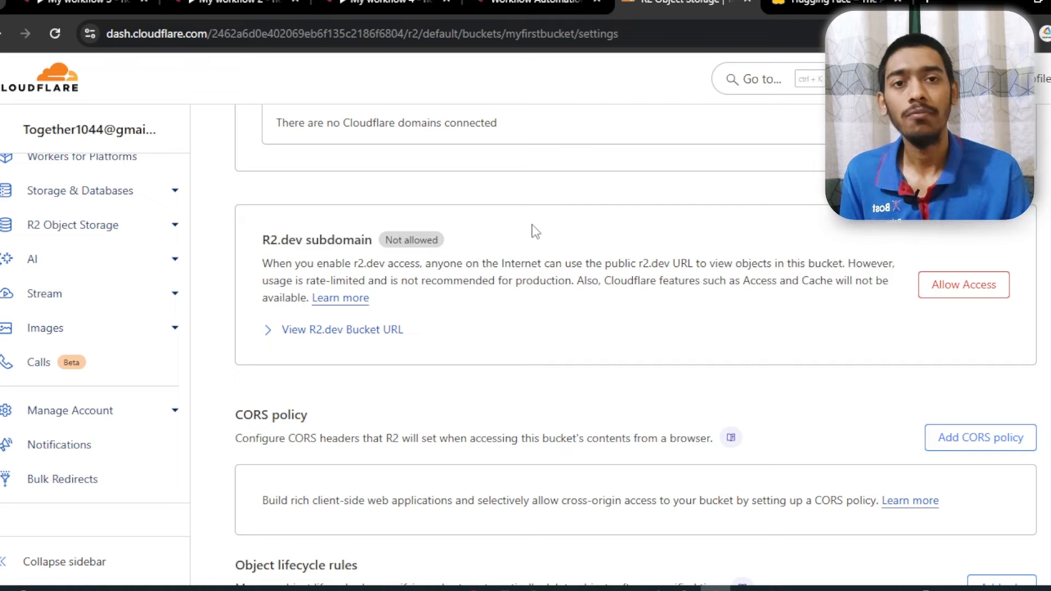
{"action": "left_click", "coordinate": [956, 287]}
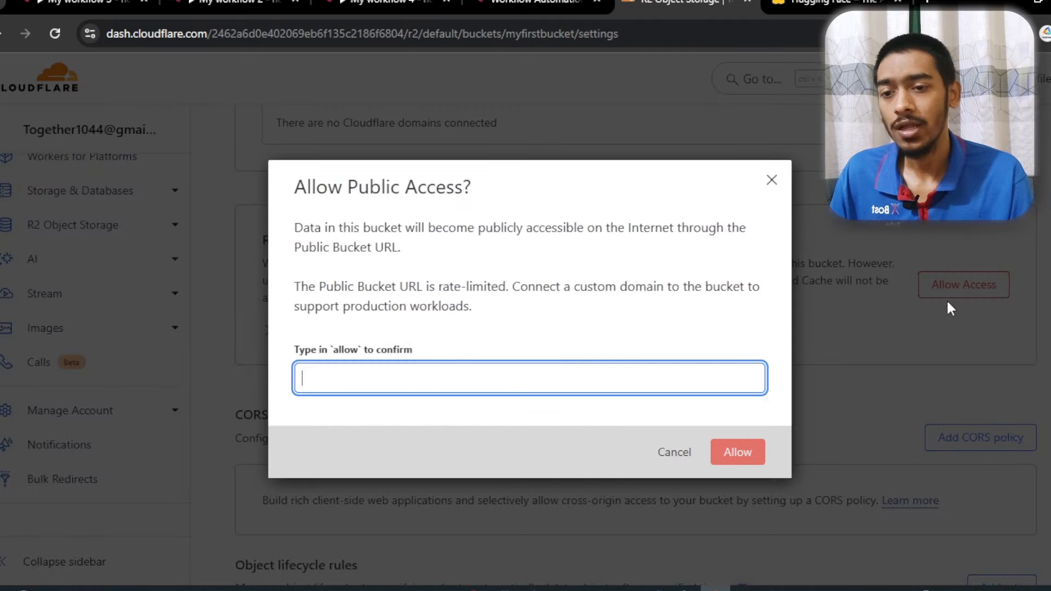
{"action": "type", "text": "allow"}
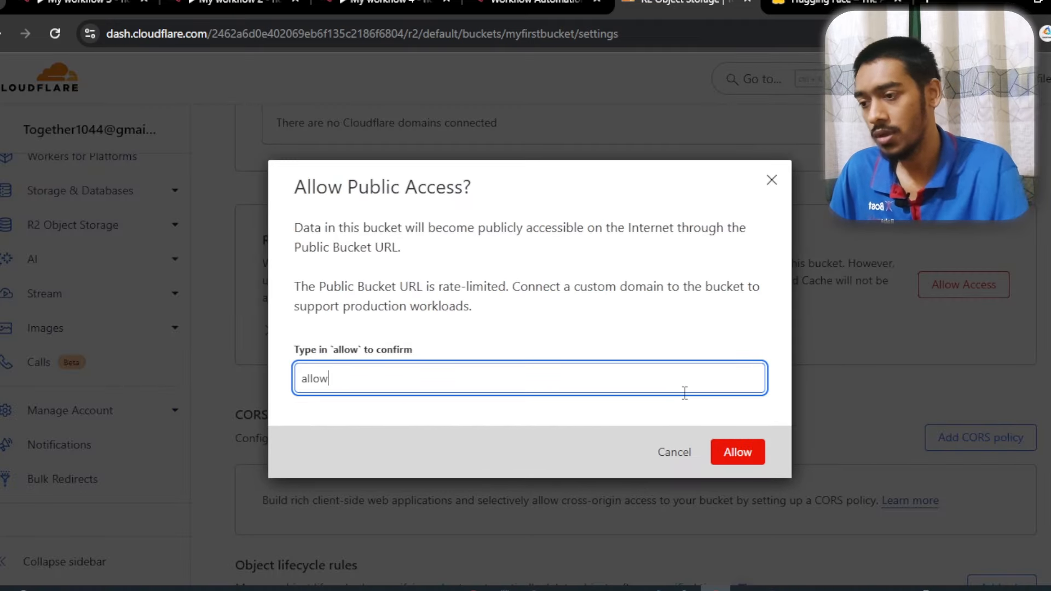
{"action": "left_click", "coordinate": [728, 466]}
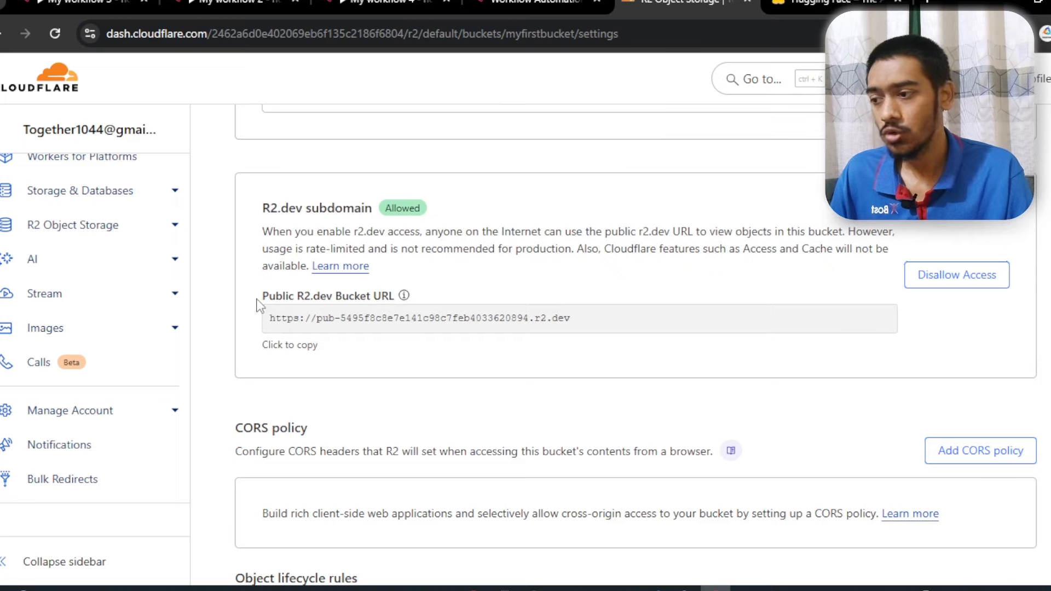
{"action": "left_click_drag", "start_coordinate": [257, 302], "coordinate": [391, 299]}
{"action": "left_click_drag", "start_coordinate": [272, 324], "coordinate": [590, 324]}
{"action": "left_click", "coordinate": [591, 324]}
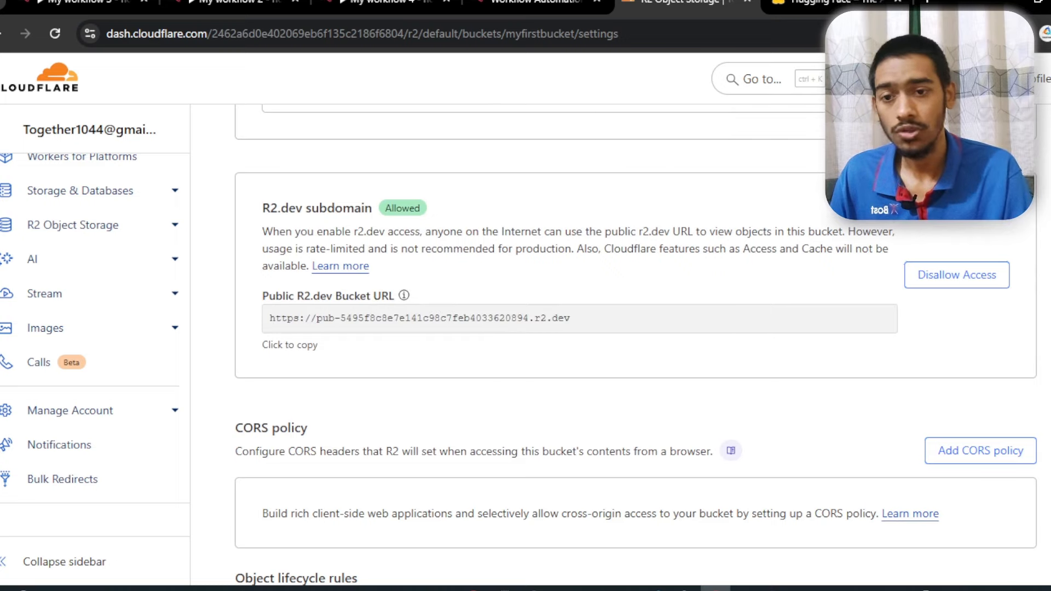
Copy the S3 API URL from the bucket details and paste it as the S3 Endpoint of the n8n S3 credential.
{"action": "scroll", "coordinate": [223, 282], "scroll_direction": "up", "scroll_amount": 10}
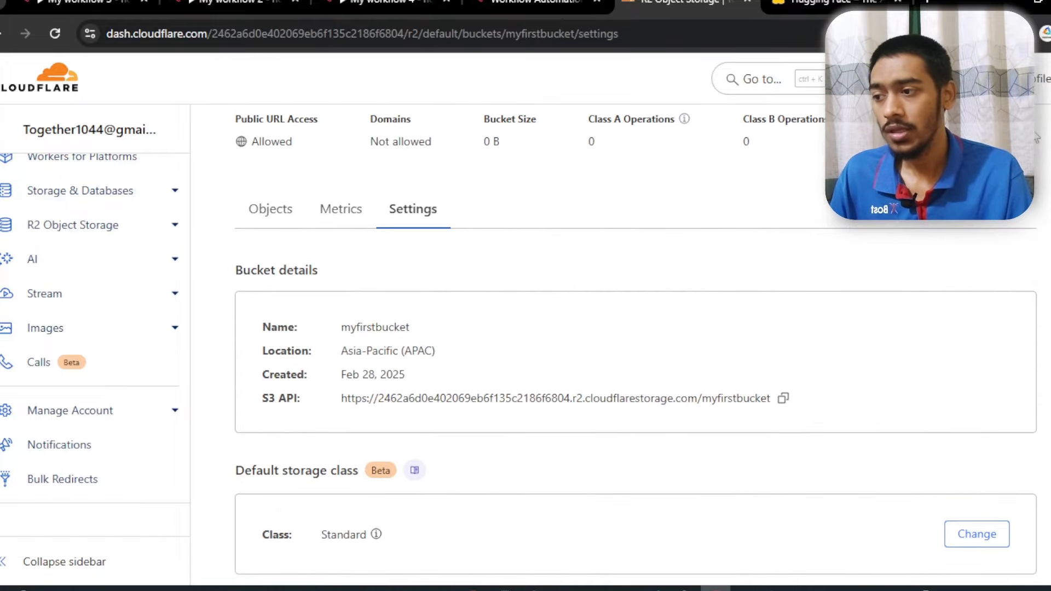
{"action": "left_click_drag", "start_coordinate": [241, 277], "coordinate": [372, 273]}
{"action": "left_click", "coordinate": [477, 313]}
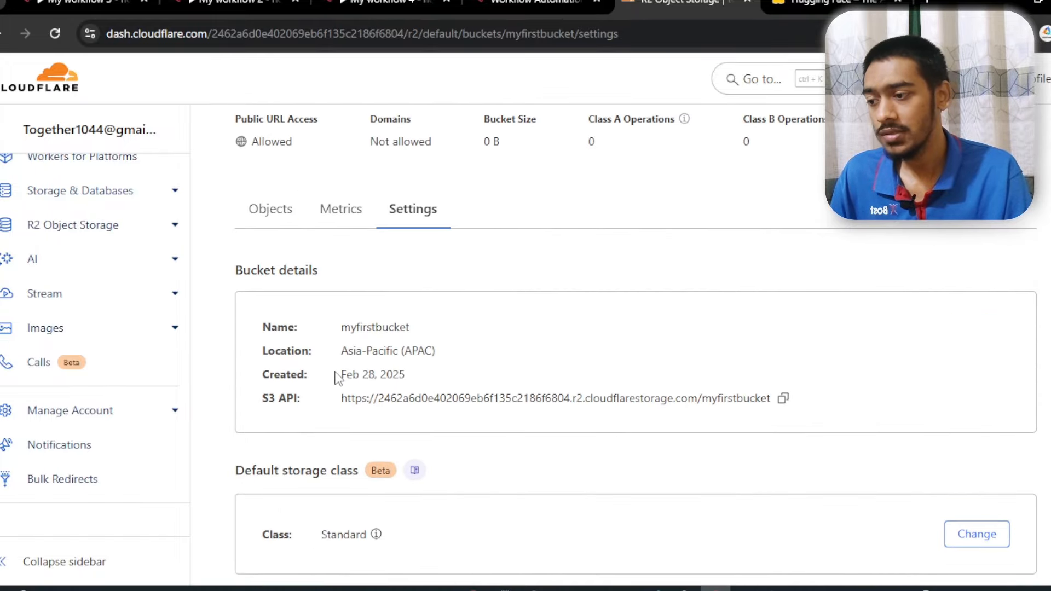
{"action": "left_click_drag", "start_coordinate": [265, 399], "coordinate": [319, 405]}
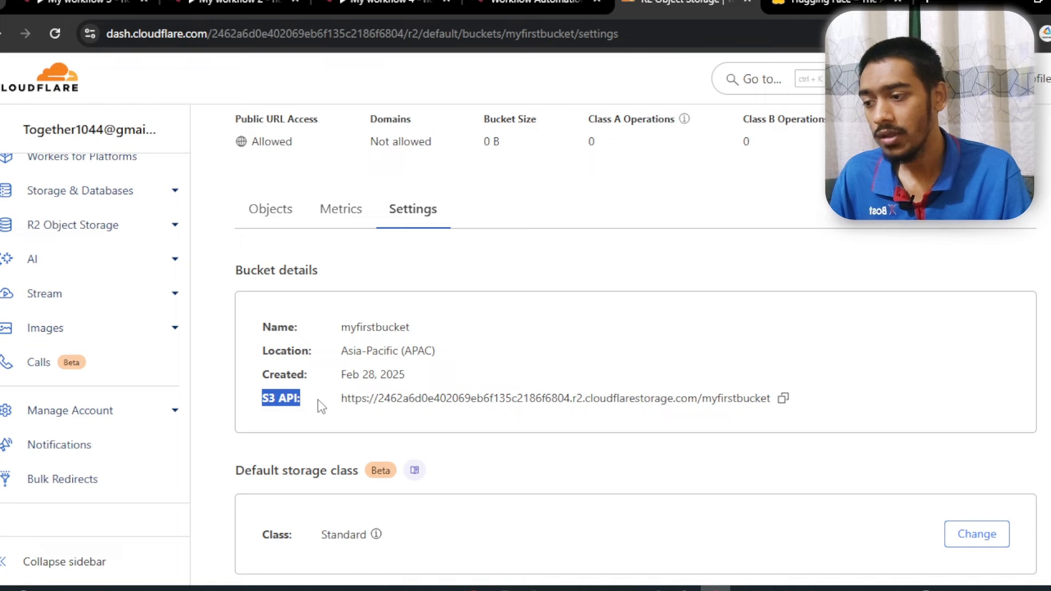
{"action": "left_click", "coordinate": [842, 395]}
{"action": "left_click", "coordinate": [784, 398]}
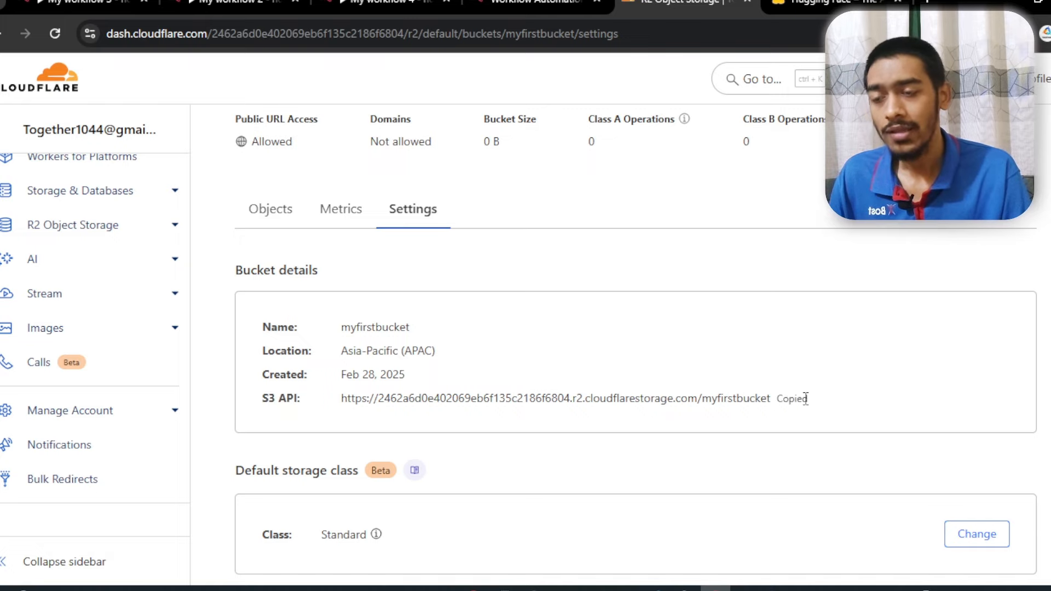
{"action": "left_click", "coordinate": [387, 3]}
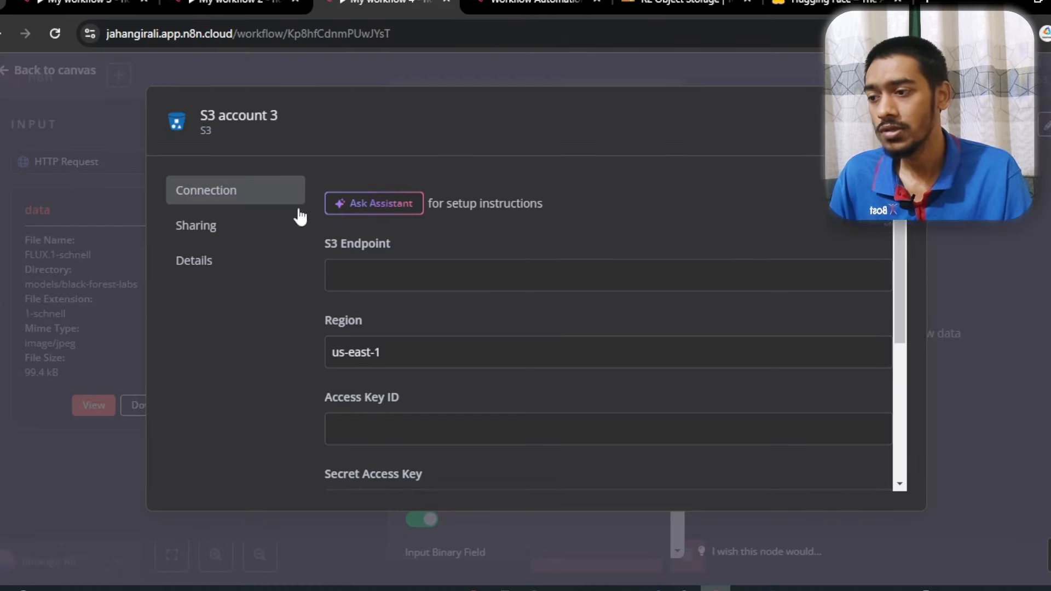
{"action": "left_click", "coordinate": [382, 275]}
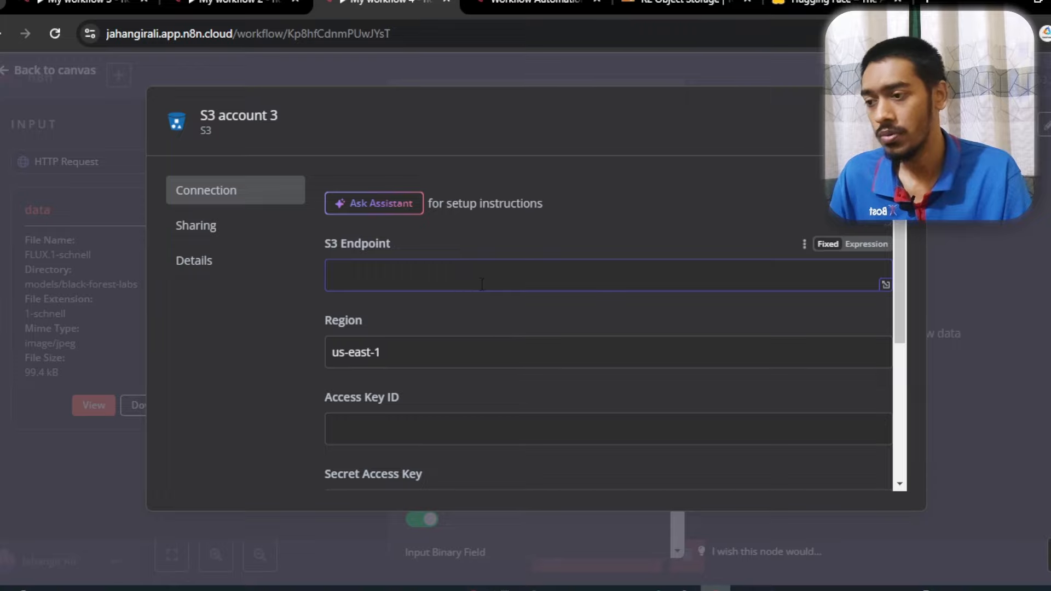
{"action": "key", "text": "ctrl+v"}
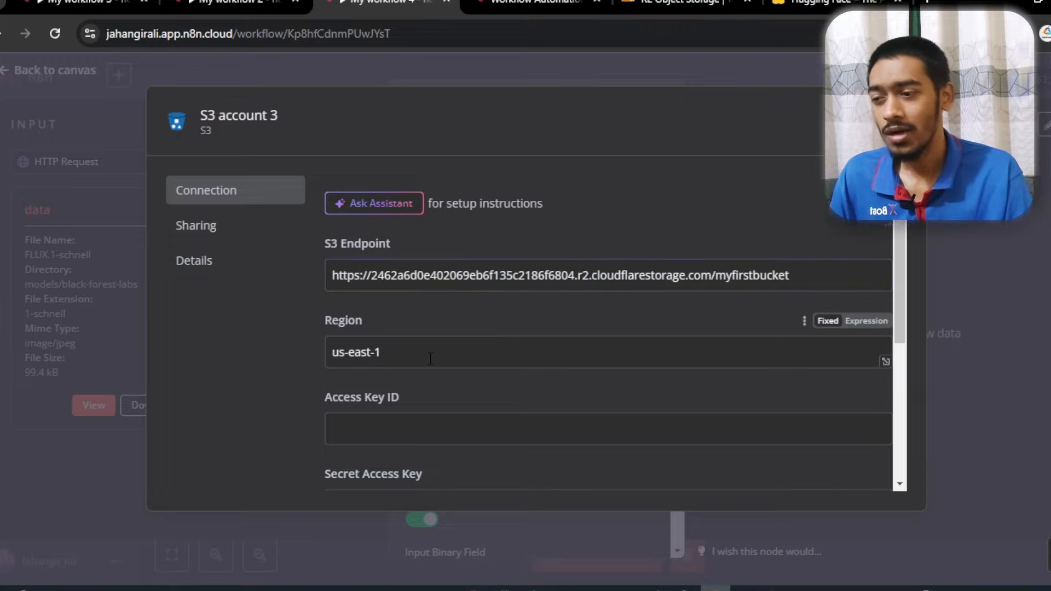
Clear the Region value in the S3 credential and go to the Access Key ID field.
{"action": "left_click_drag", "start_coordinate": [386, 354], "coordinate": [311, 371]}
{"action": "key", "text": "BackSpace"}
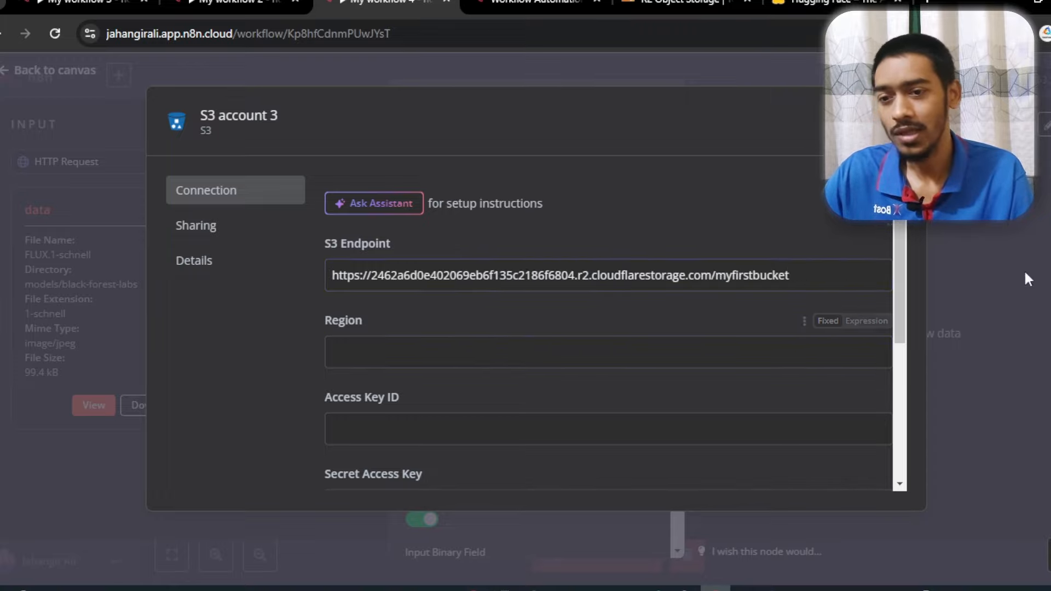
{"action": "scroll", "coordinate": [903, 248], "scroll_direction": "down", "scroll_amount": 1}
{"action": "left_click_drag", "start_coordinate": [902, 248], "coordinate": [904, 320]}
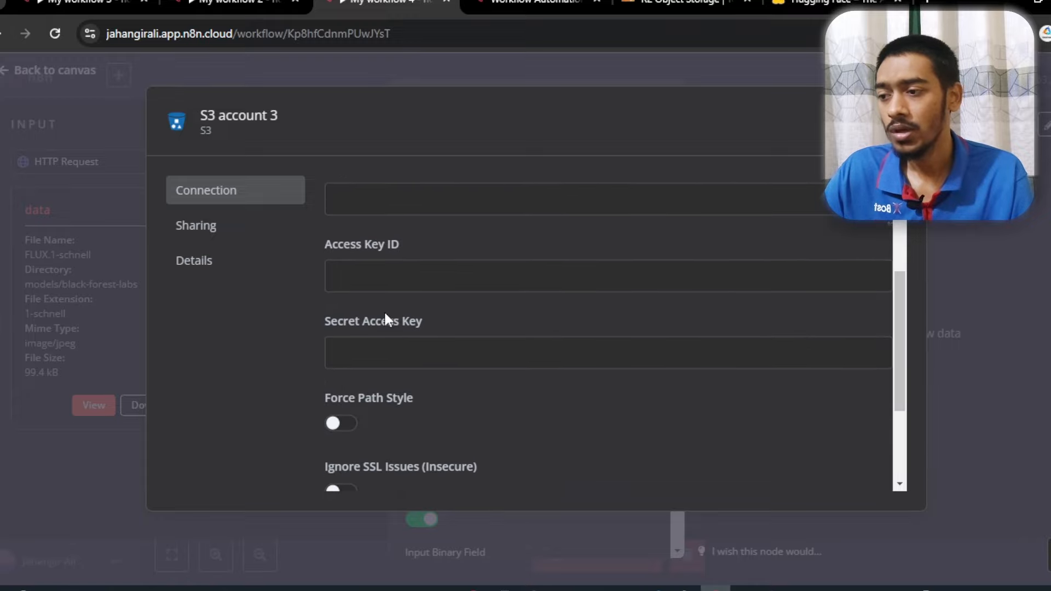
{"action": "left_click", "coordinate": [460, 276]}
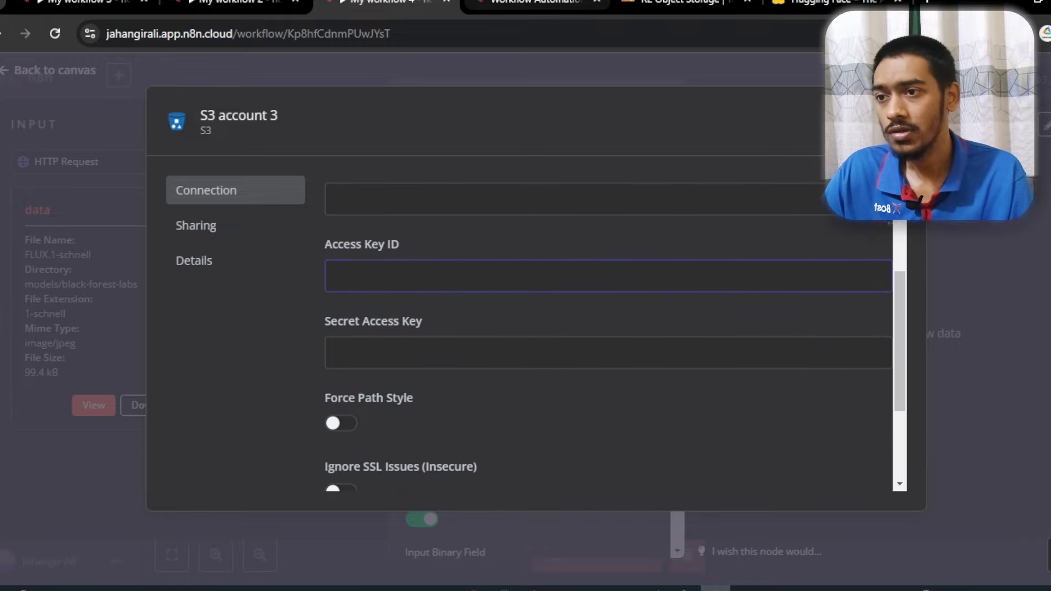
Switch to the Cloudflare dashboard, view myfirstbucket's objects and open the Authentication page of the S3 Compatibility API documentation.
{"action": "left_click", "coordinate": [526, 3]}
{"action": "left_click", "coordinate": [674, 3]}
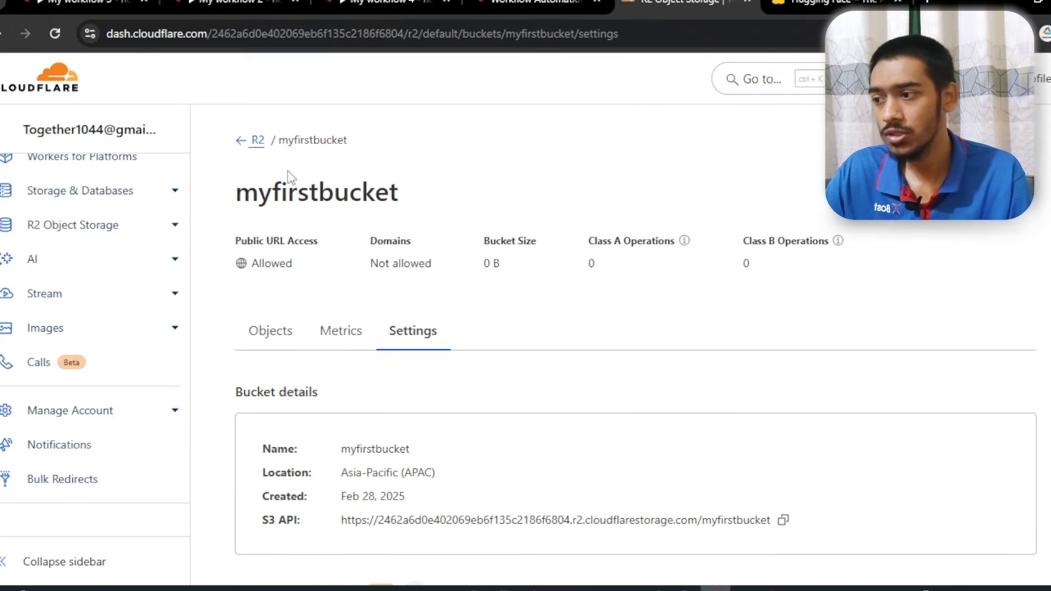
{"action": "left_click", "coordinate": [266, 337]}
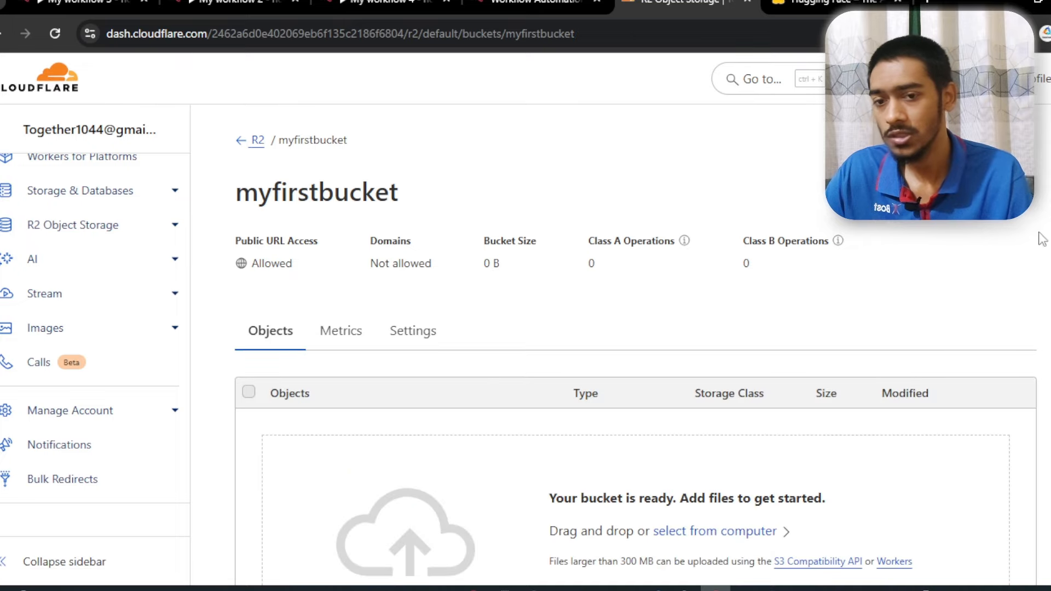
{"action": "scroll", "coordinate": [822, 384], "scroll_direction": "down", "scroll_amount": 3}
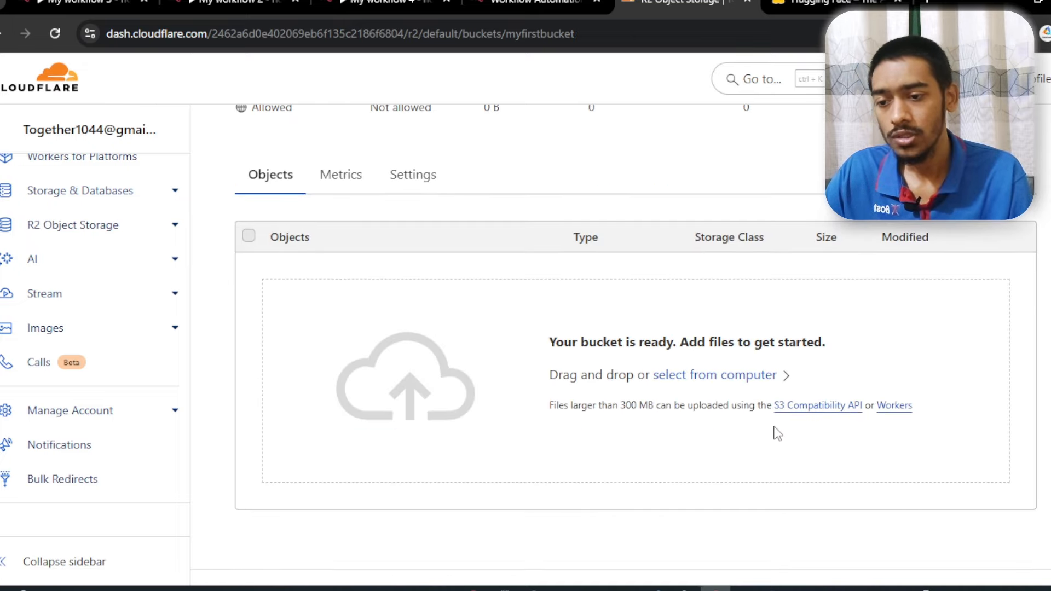
{"action": "left_click_drag", "start_coordinate": [767, 406], "coordinate": [862, 399]}
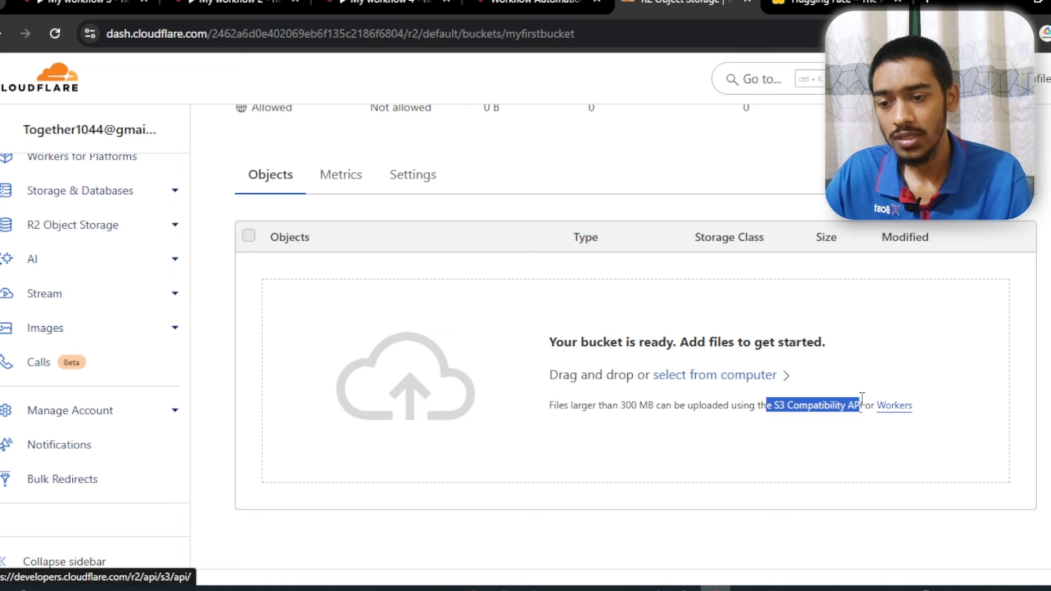
{"action": "left_click", "coordinate": [840, 409]}
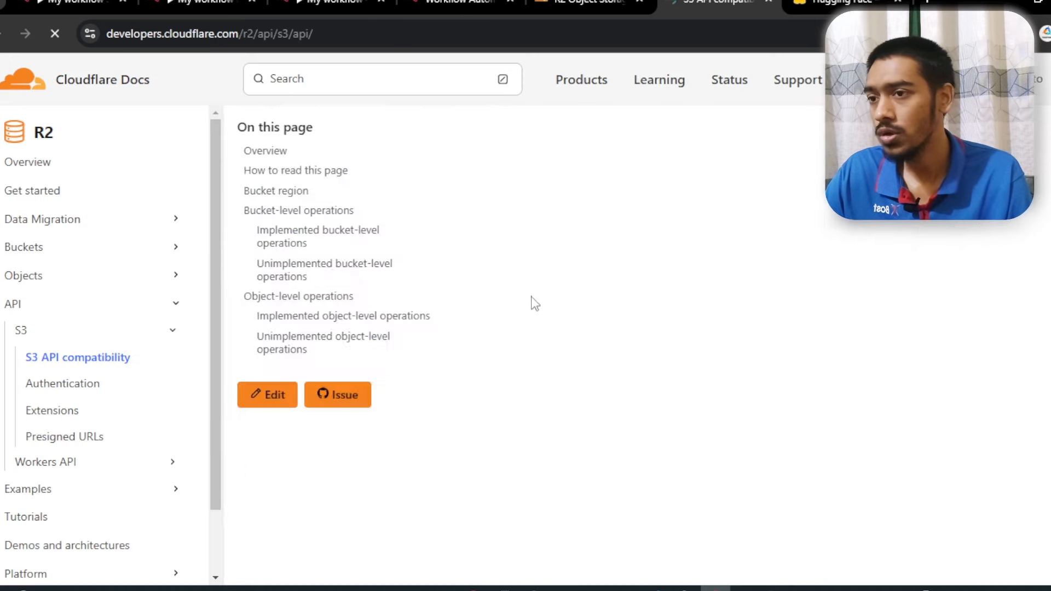
{"action": "left_click", "coordinate": [159, 396]}
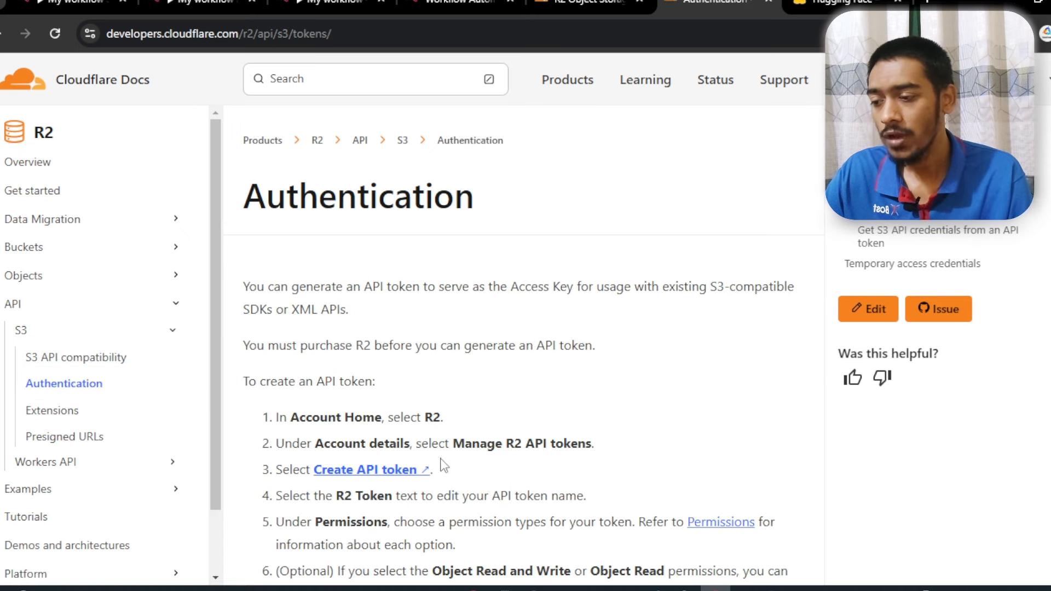
Follow the documentation's Create API token link, start a new R2 API token and name it "token 2".
{"action": "left_click_drag", "start_coordinate": [433, 471], "coordinate": [320, 472]}
{"action": "left_click", "coordinate": [347, 475]}
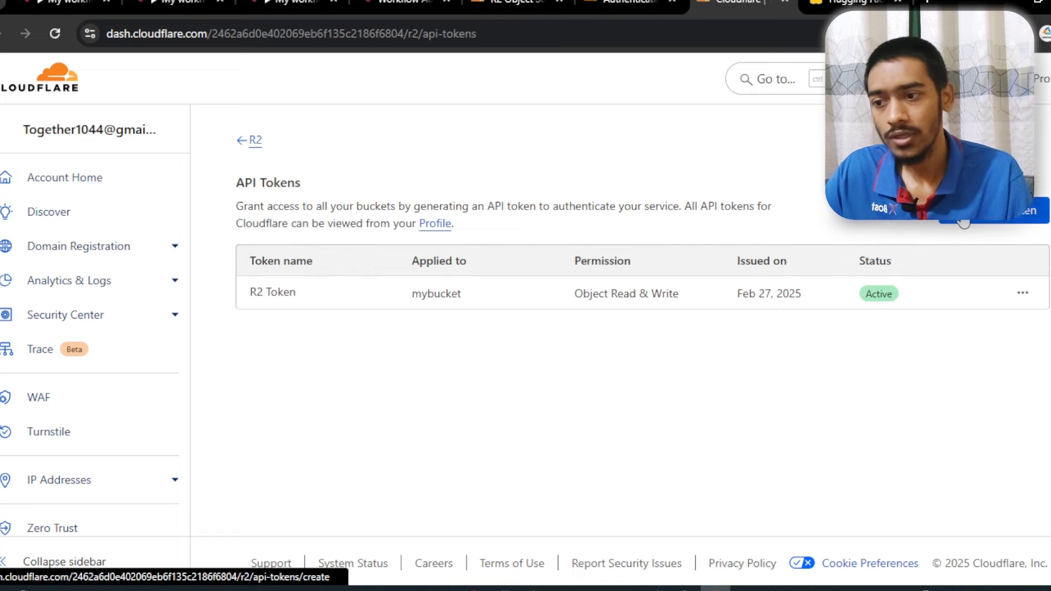
{"action": "left_click", "coordinate": [988, 216]}
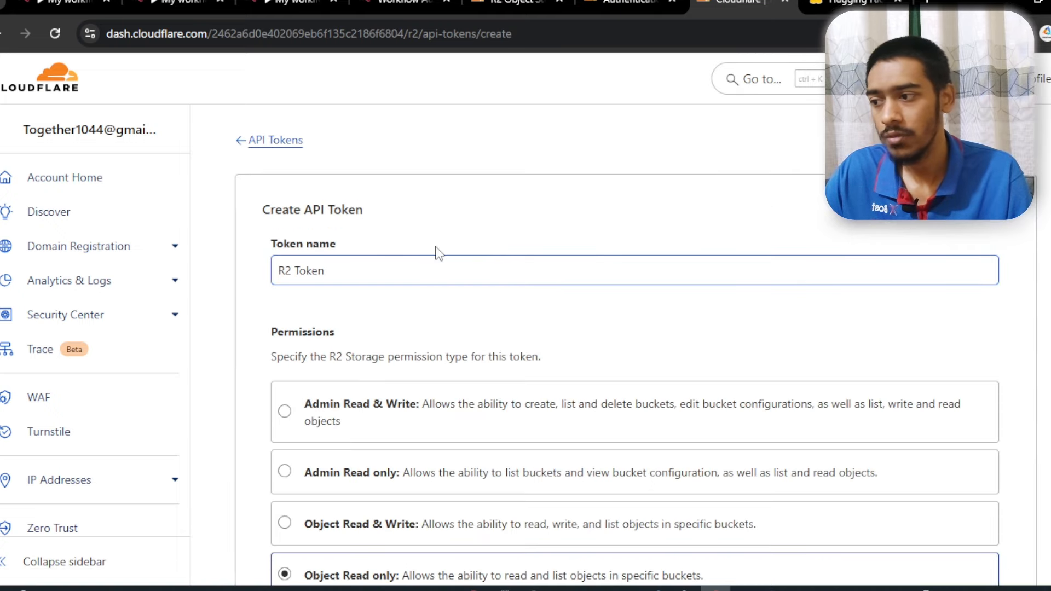
{"action": "left_click", "coordinate": [392, 267]}
{"action": "left_click_drag", "start_coordinate": [392, 267], "coordinate": [261, 276]}
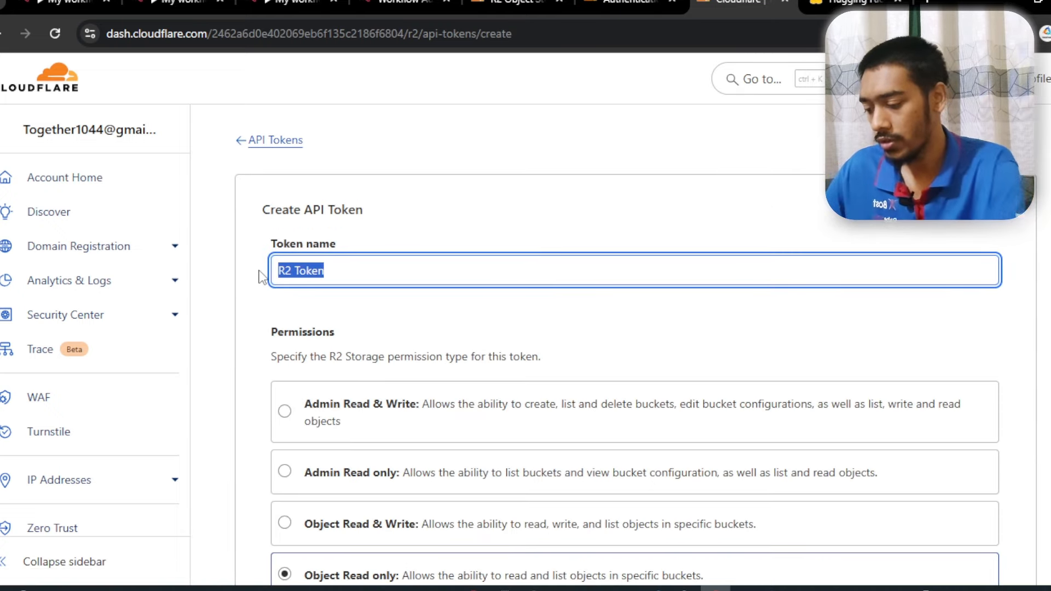
{"action": "type", "text": "toke"}
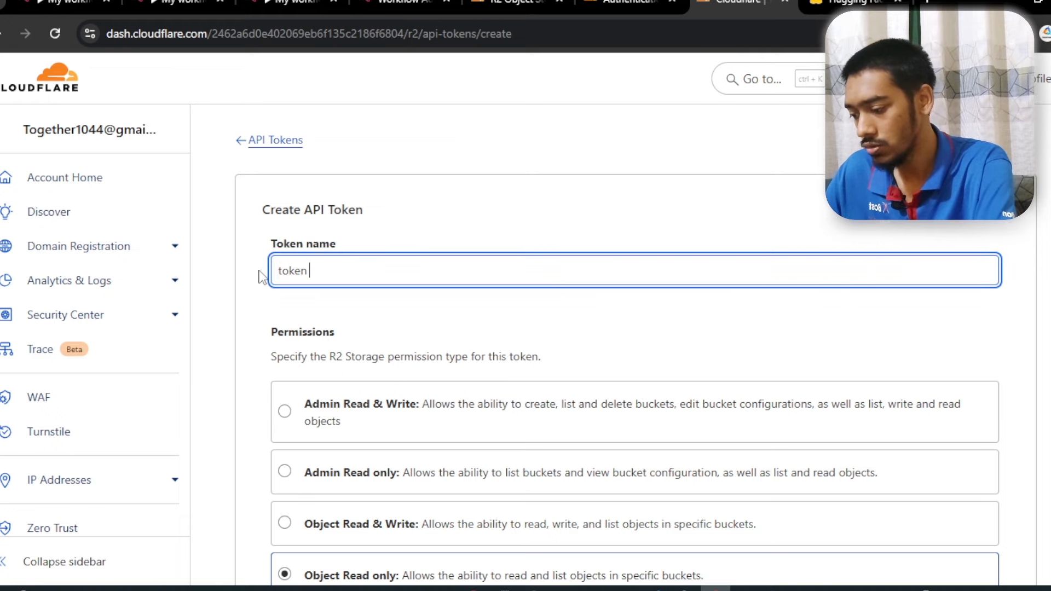
{"action": "scroll", "coordinate": [635, 383], "scroll_direction": "down", "scroll_amount": 1}
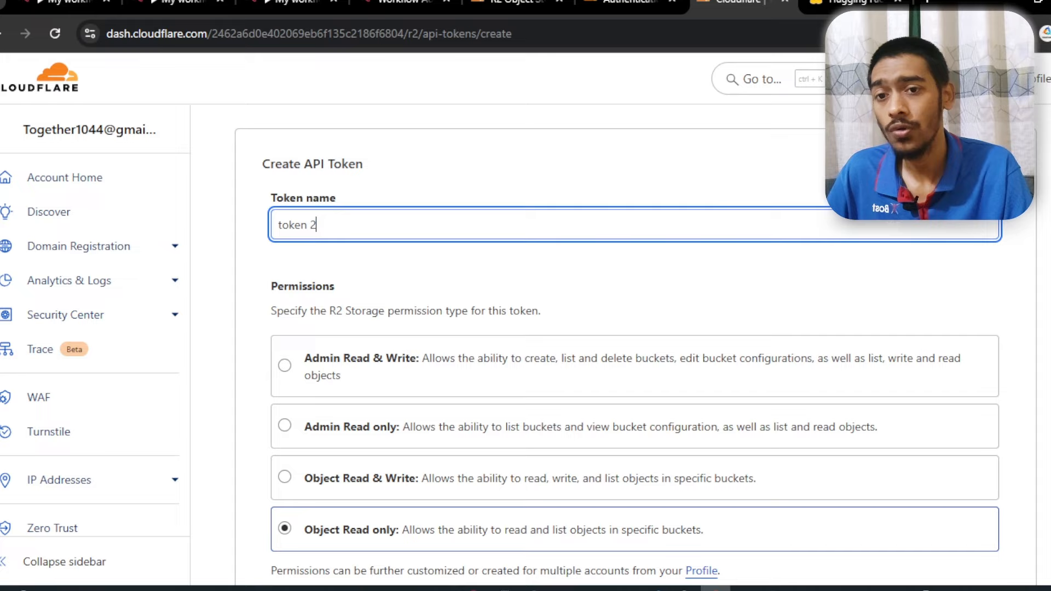
Give the token Object Read & Write permission, limit it to the specific bucket myfirstbucket, and create it.
{"action": "scroll", "coordinate": [368, 359], "scroll_direction": "down", "scroll_amount": 2}
{"action": "left_click", "coordinate": [284, 374]}
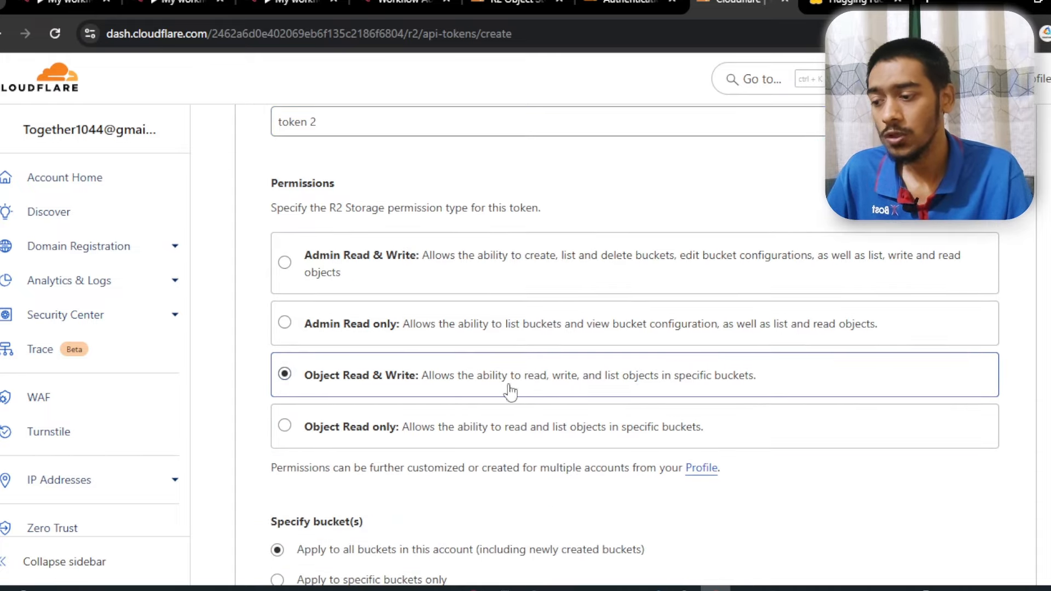
{"action": "scroll", "coordinate": [510, 392], "scroll_direction": "down", "scroll_amount": 4}
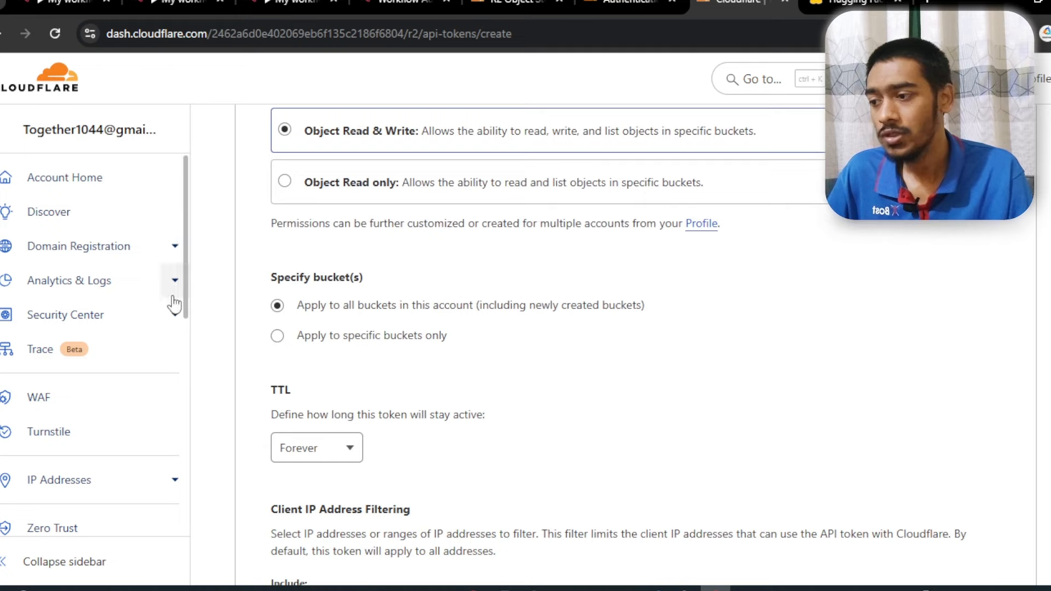
{"action": "left_click_drag", "start_coordinate": [269, 281], "coordinate": [386, 274]}
{"action": "left_click", "coordinate": [449, 268]}
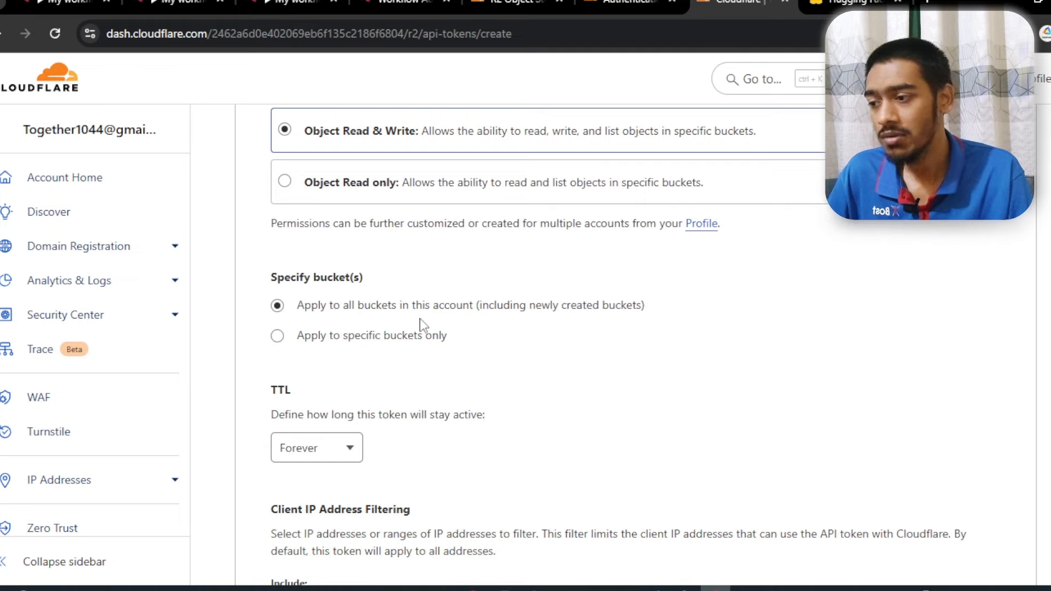
{"action": "left_click", "coordinate": [278, 337]}
{"action": "left_click", "coordinate": [552, 364]}
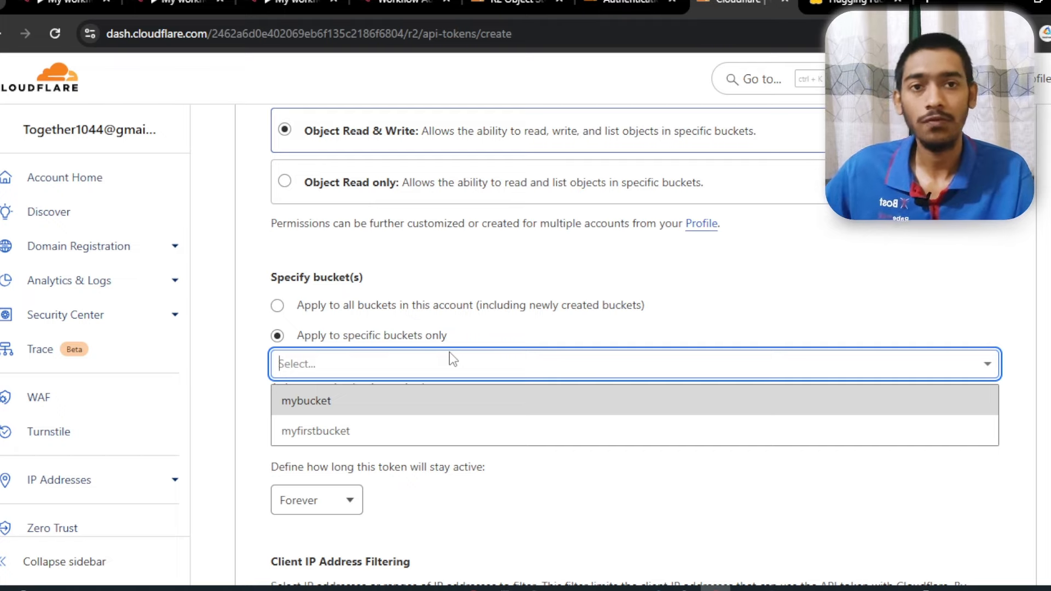
{"action": "left_click", "coordinate": [327, 432]}
{"action": "scroll", "coordinate": [329, 438], "scroll_direction": "down", "scroll_amount": 1}
{"action": "scroll", "coordinate": [1006, 436], "scroll_direction": "down", "scroll_amount": 5}
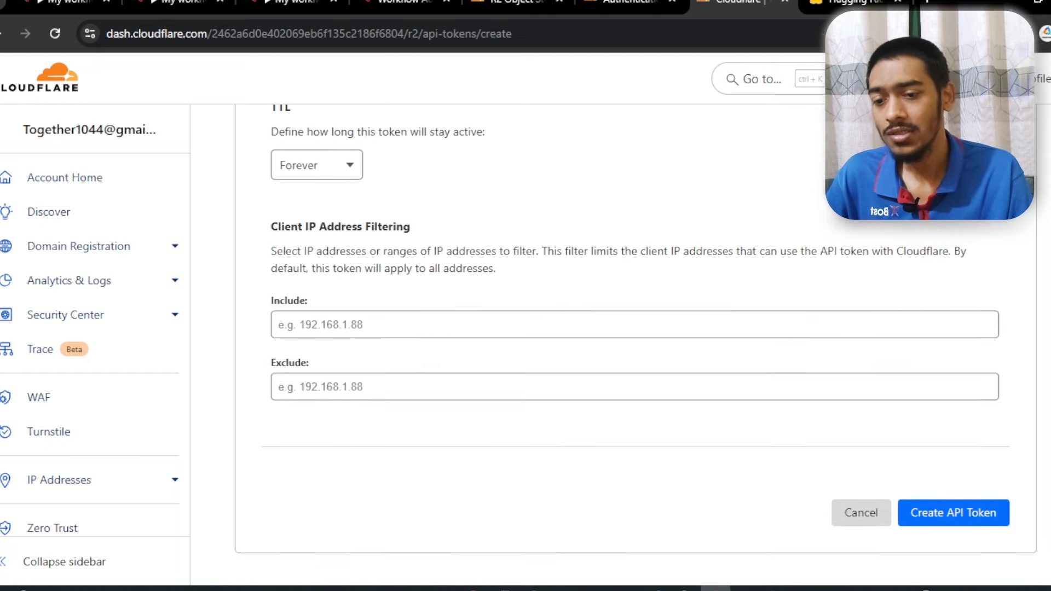
{"action": "left_click", "coordinate": [994, 501]}
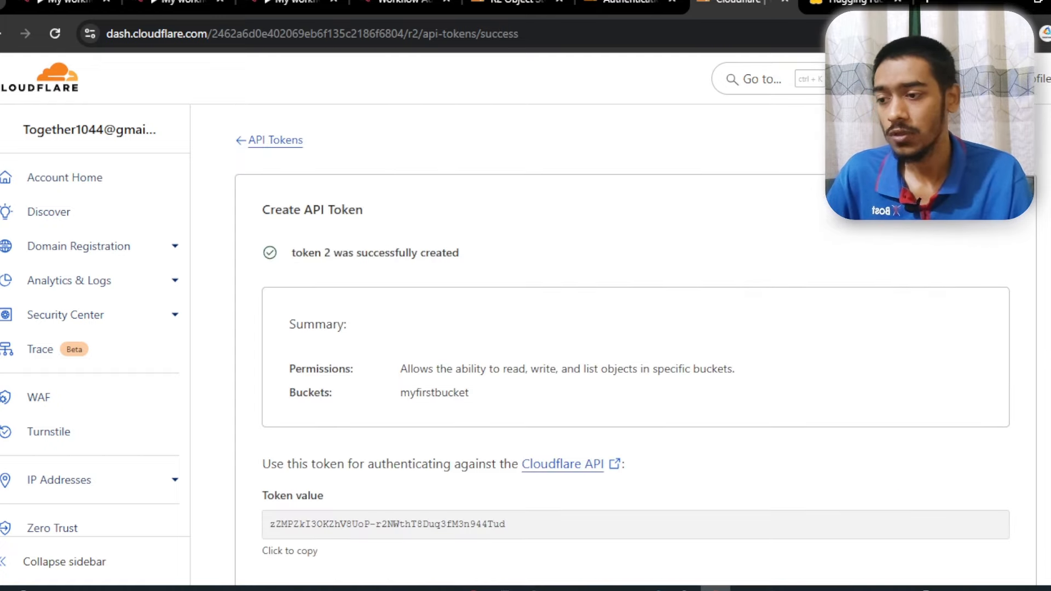
Copy the Access Key ID from the new token's S3 client credentials and paste it into the n8n S3 credential.
{"action": "scroll", "coordinate": [622, 331], "scroll_direction": "down", "scroll_amount": 4}
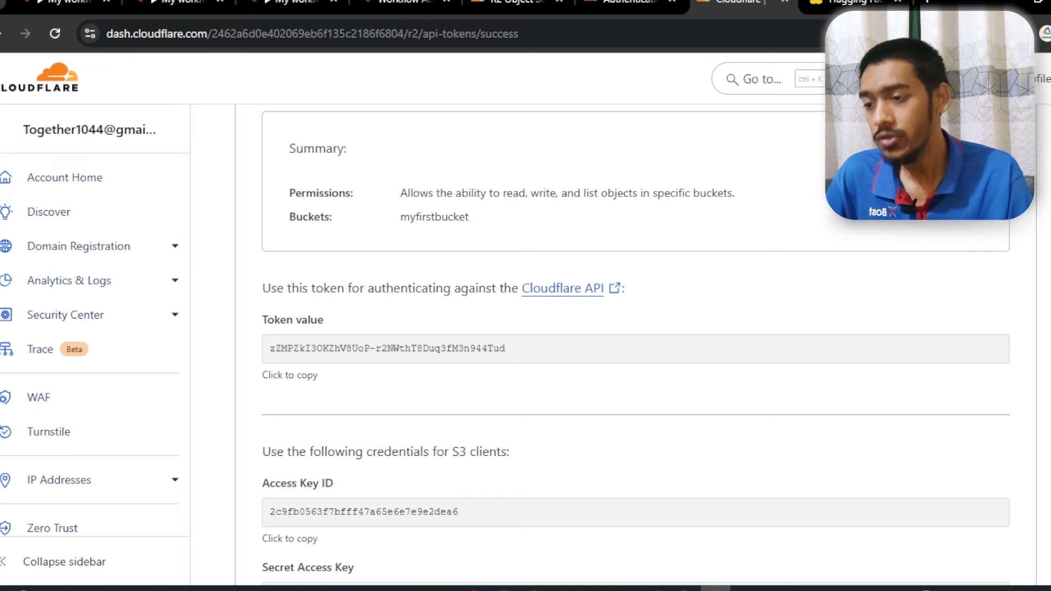
{"action": "scroll", "coordinate": [226, 207], "scroll_direction": "down", "scroll_amount": 3}
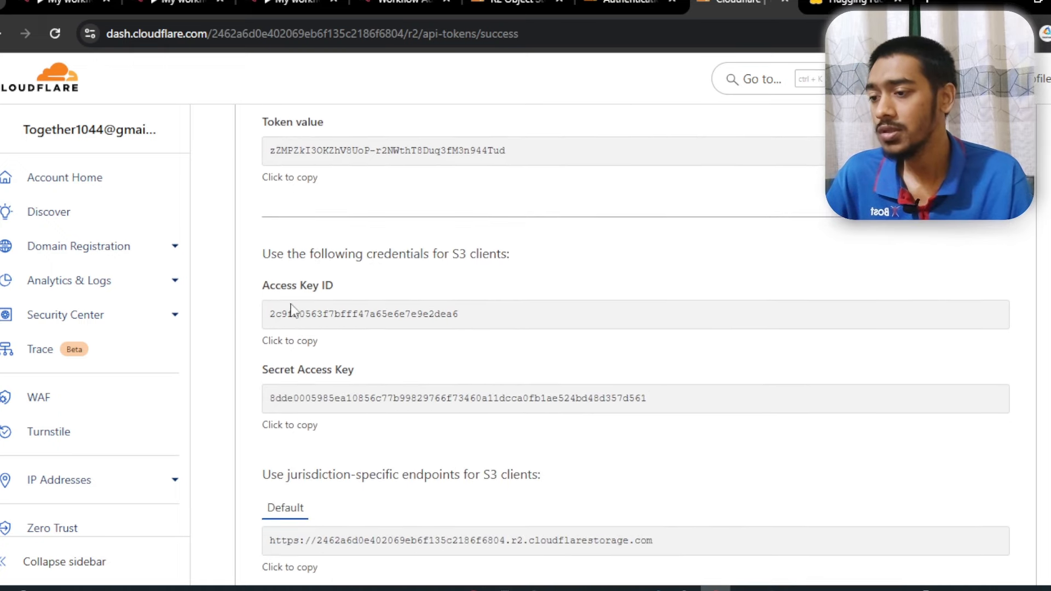
{"action": "left_click_drag", "start_coordinate": [251, 291], "coordinate": [415, 284]}
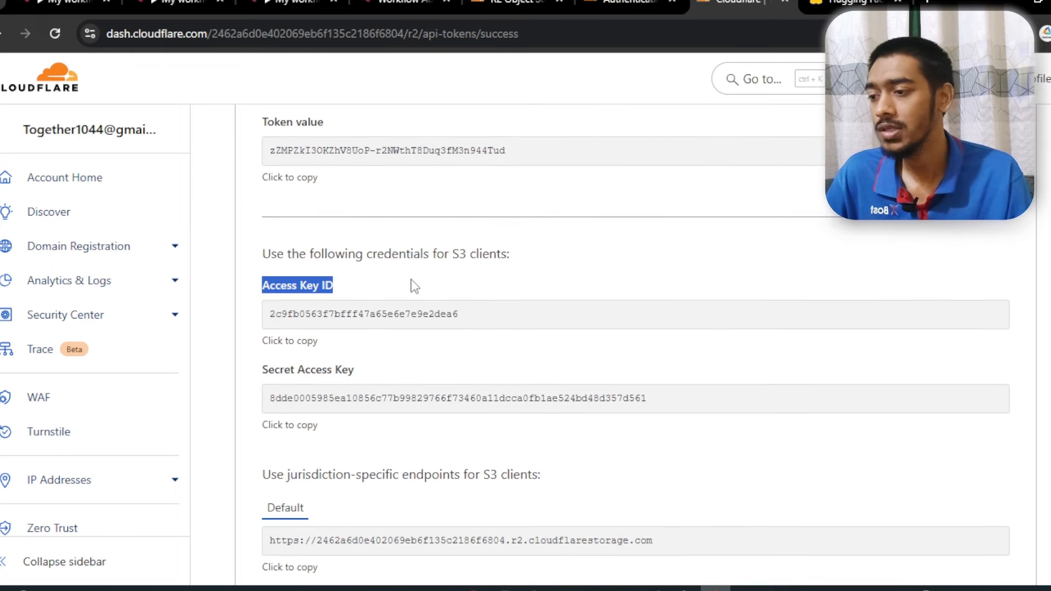
{"action": "left_click", "coordinate": [254, 346]}
{"action": "left_click_drag", "start_coordinate": [256, 371], "coordinate": [434, 371]}
{"action": "left_click", "coordinate": [435, 372]}
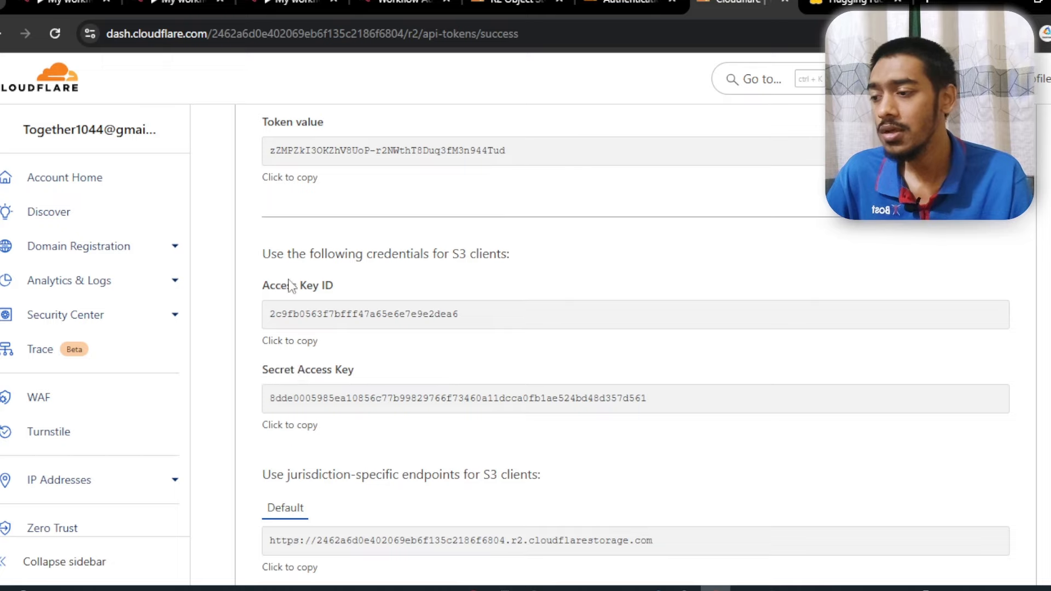
{"action": "left_click_drag", "start_coordinate": [461, 316], "coordinate": [272, 319]}
{"action": "key", "text": "ctrl+c"}
{"action": "left_click", "coordinate": [290, 3]}
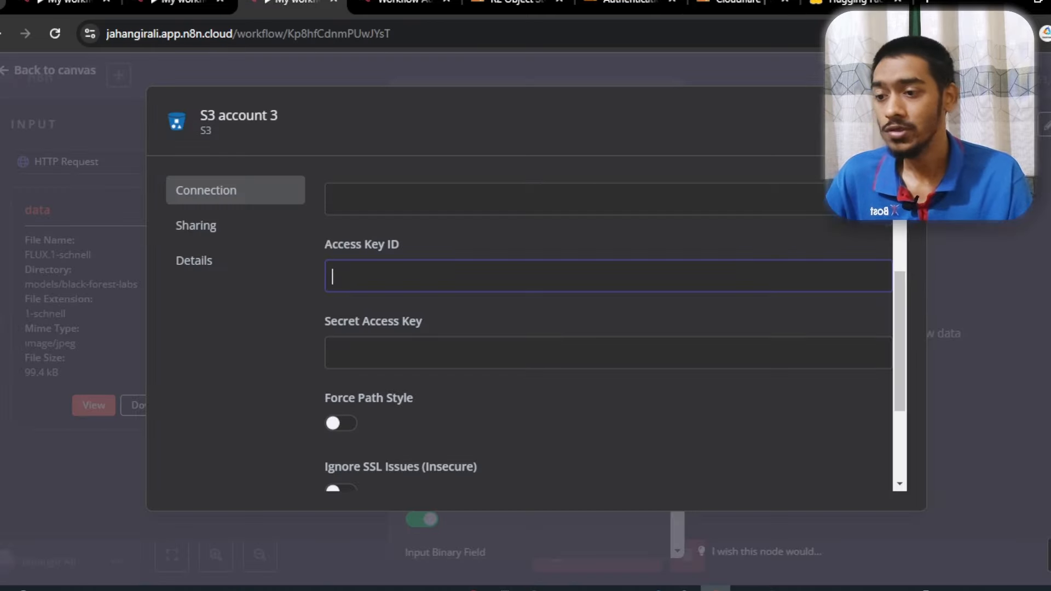
{"action": "key", "text": "ctrl+v"}
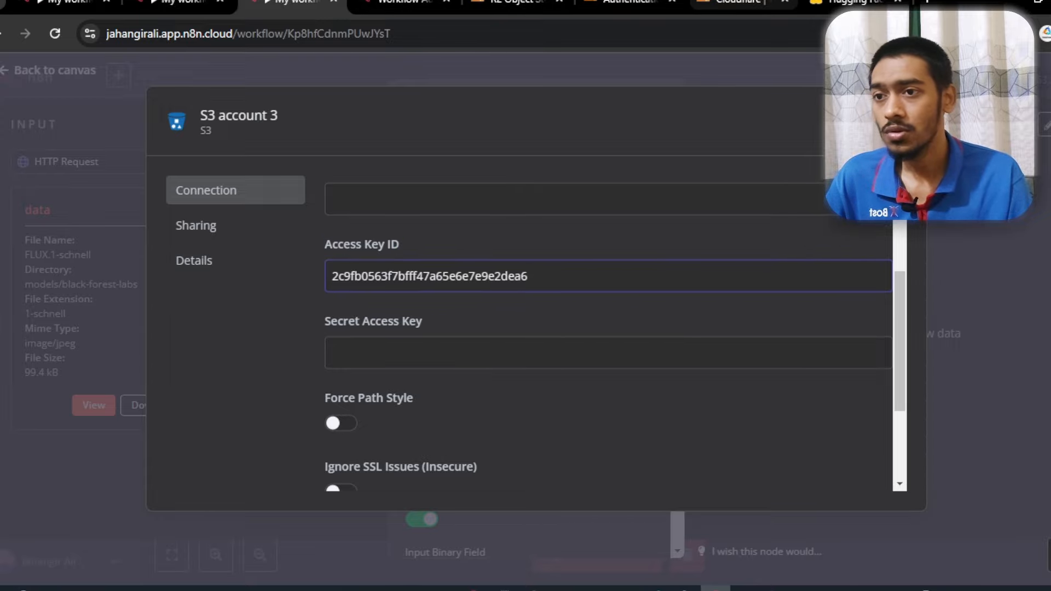
Copy the Secret Access Key from Cloudflare into the n8n S3 credential, then save and close the credential.
{"action": "left_click", "coordinate": [734, 4]}
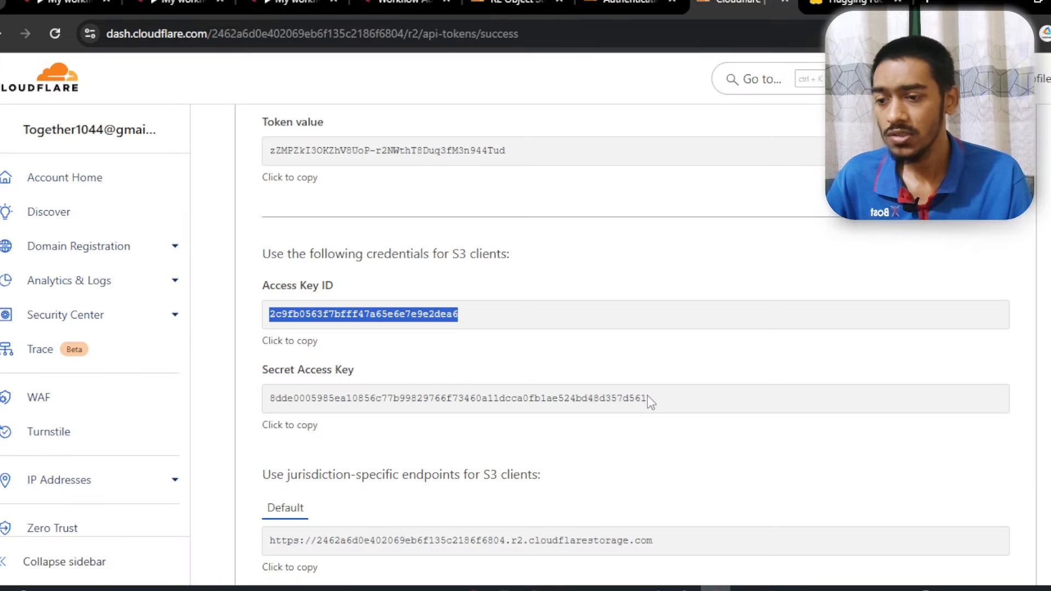
{"action": "left_click_drag", "start_coordinate": [647, 398], "coordinate": [270, 411]}
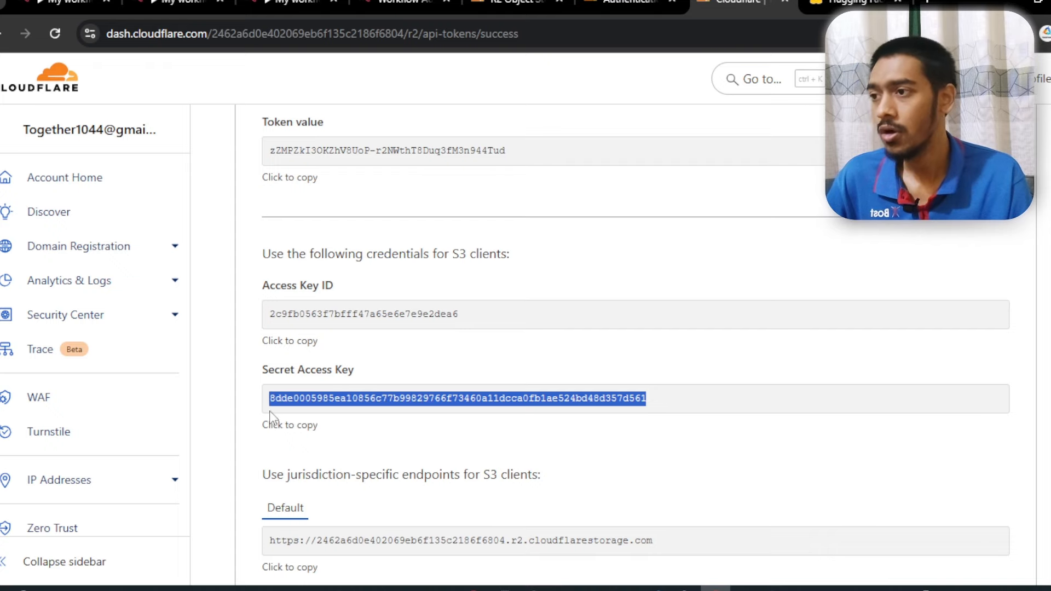
{"action": "left_click", "coordinate": [332, 3]}
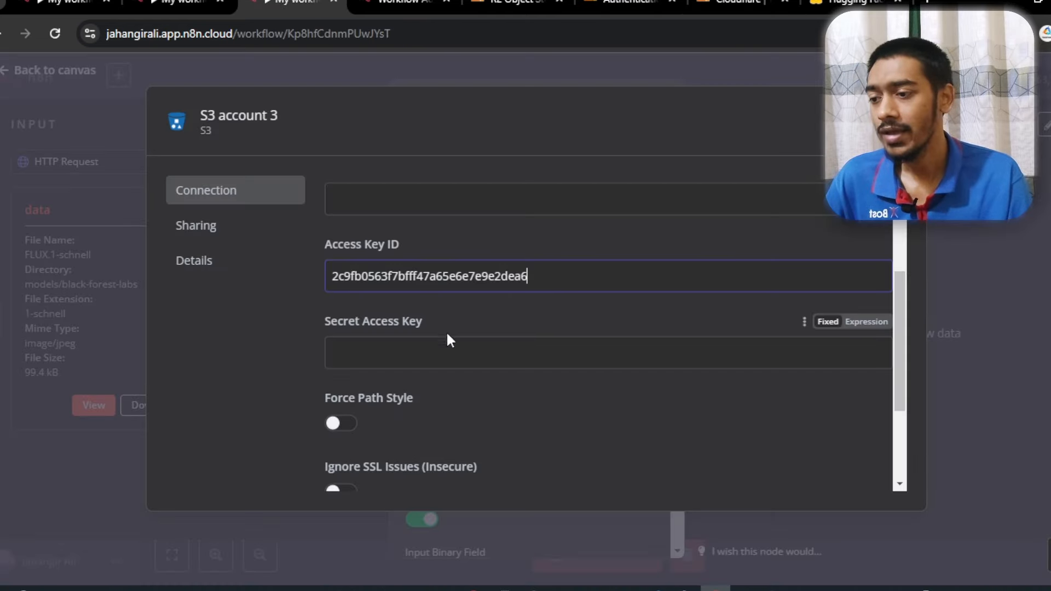
{"action": "left_click", "coordinate": [496, 342]}
{"action": "key", "text": "ctrl+v"}
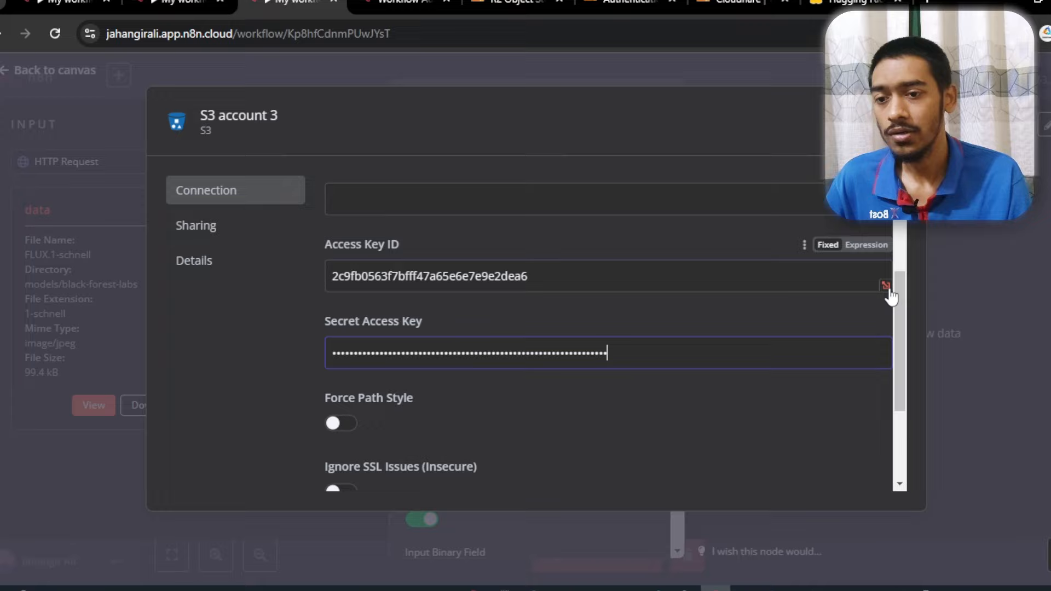
{"action": "left_click_drag", "start_coordinate": [900, 300], "coordinate": [900, 181]}
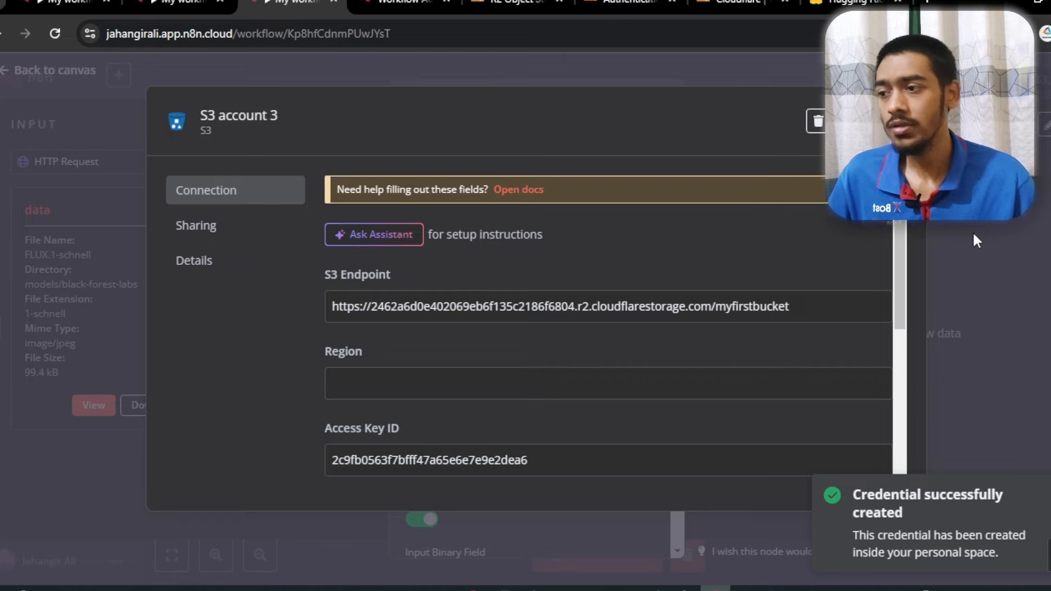
{"action": "left_click", "coordinate": [907, 106]}
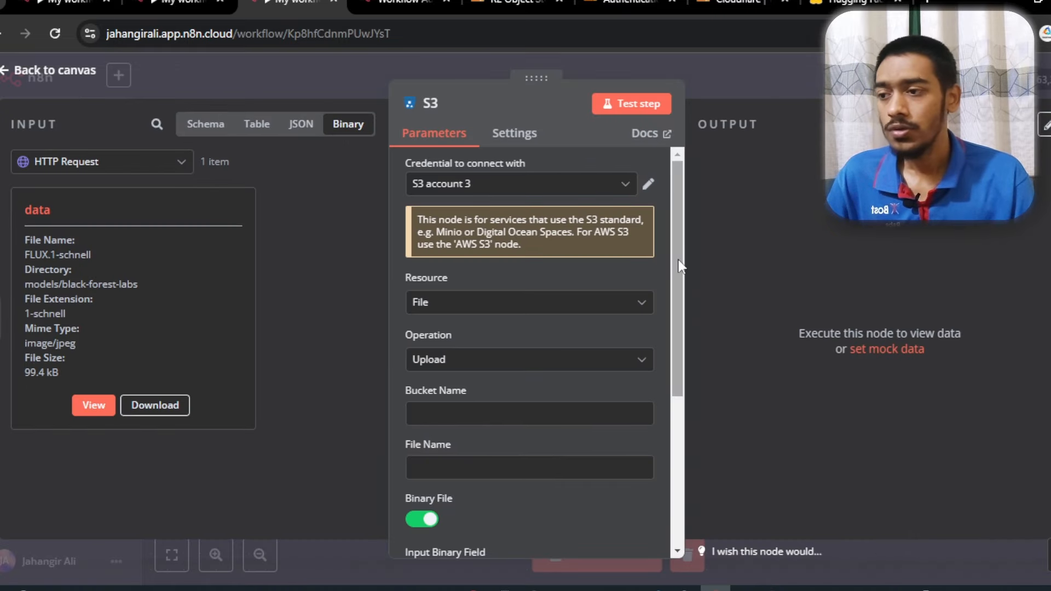
Copy the bucket name from Cloudflare and set the S3 node's Bucket Name to "myfirstbucket".
{"action": "left_click_drag", "start_coordinate": [448, 280], "coordinate": [405, 290]}
{"action": "left_click_drag", "start_coordinate": [677, 294], "coordinate": [682, 334]}
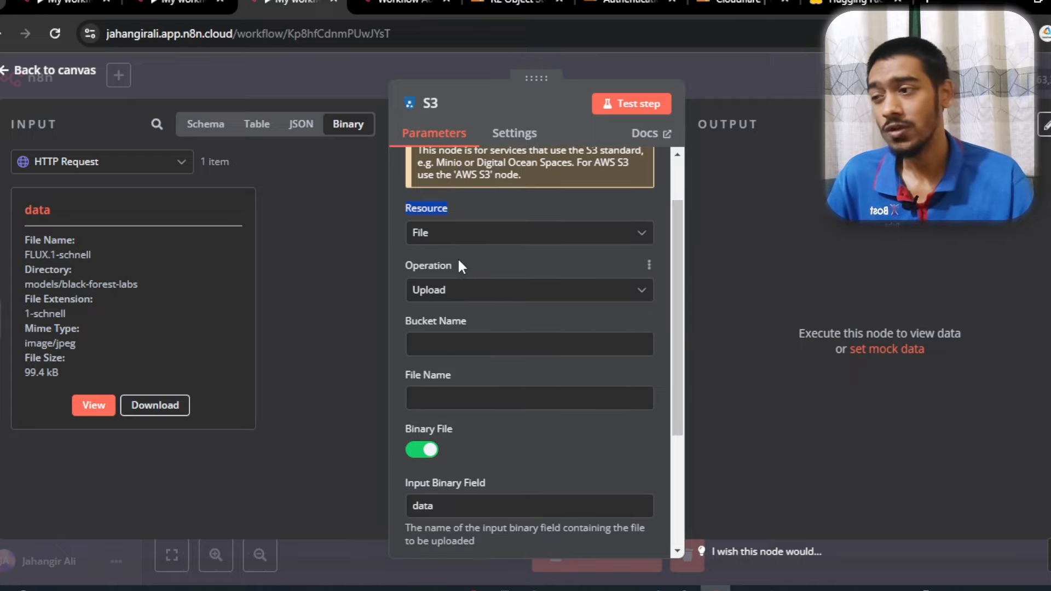
{"action": "left_click", "coordinate": [459, 344]}
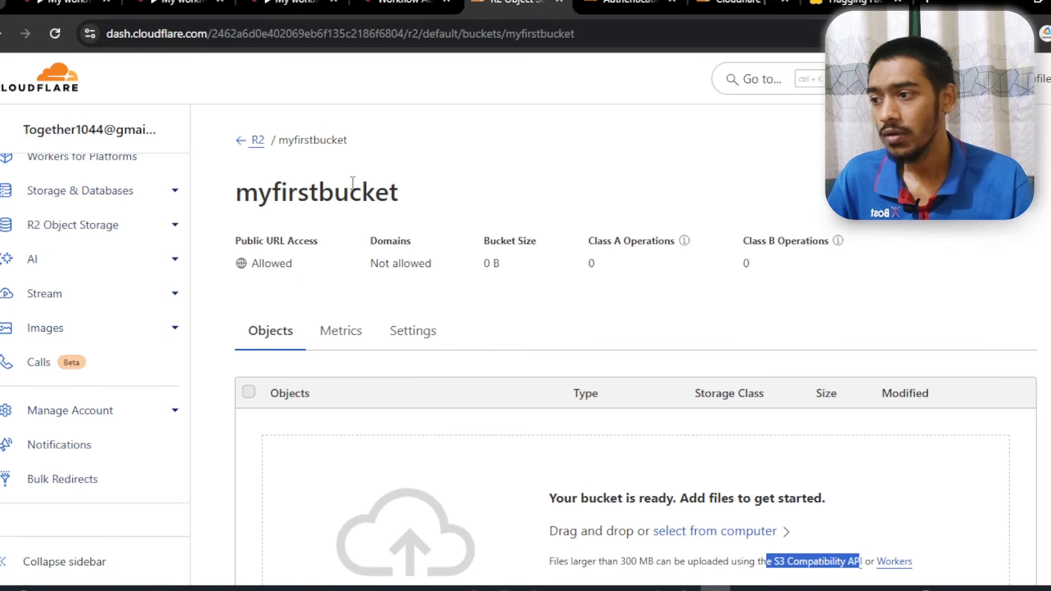
{"action": "left_click", "coordinate": [416, 199]}
{"action": "left_click_drag", "start_coordinate": [416, 200], "coordinate": [235, 198]}
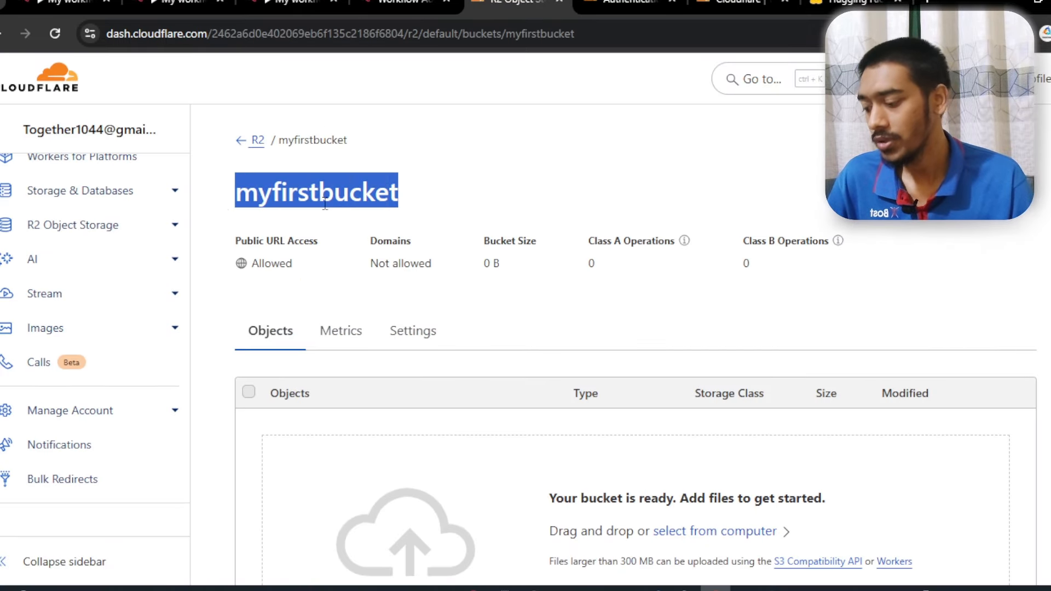
{"action": "key", "text": "ctrl+c"}
{"action": "left_click", "coordinate": [290, 3]}
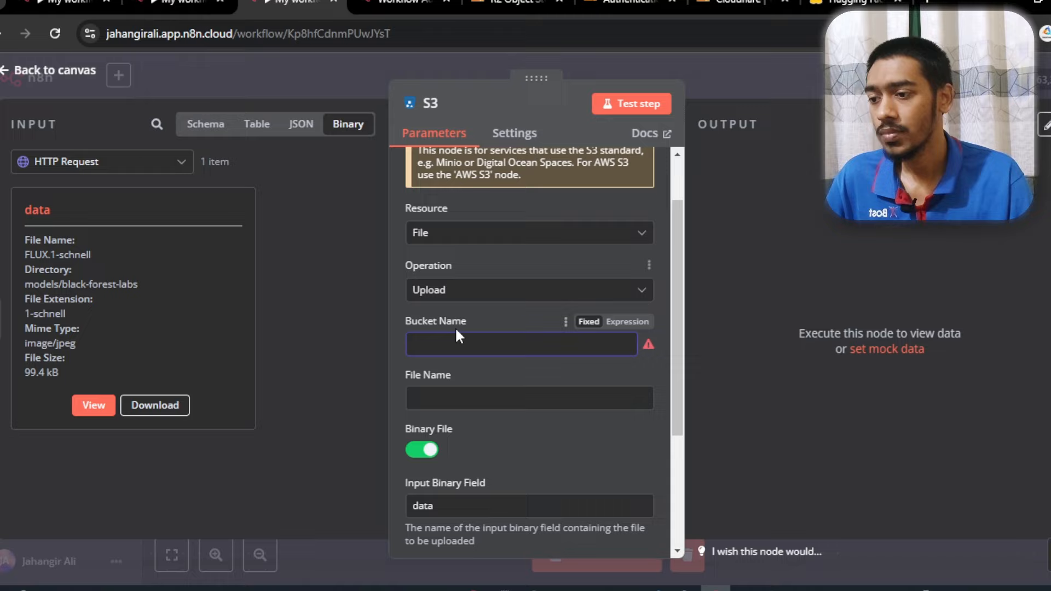
{"action": "key", "text": "ctrl+v"}
{"action": "left_click", "coordinate": [390, 309]}
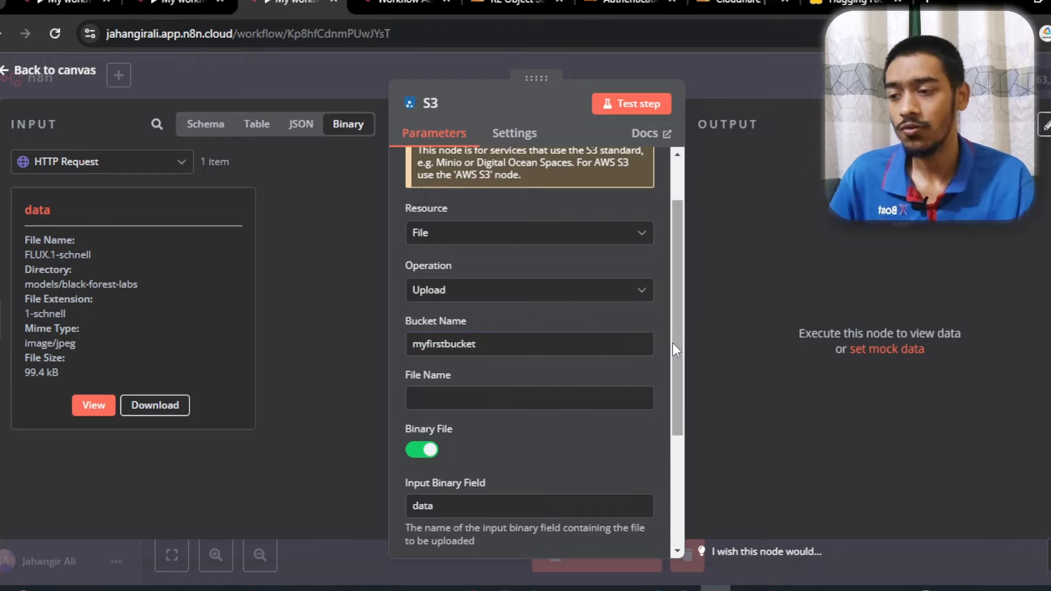
Set the S3 node's File Name to "1234567.jpg".
{"action": "scroll", "coordinate": [672, 342], "scroll_direction": "down", "scroll_amount": 1}
{"action": "left_click", "coordinate": [532, 336]}
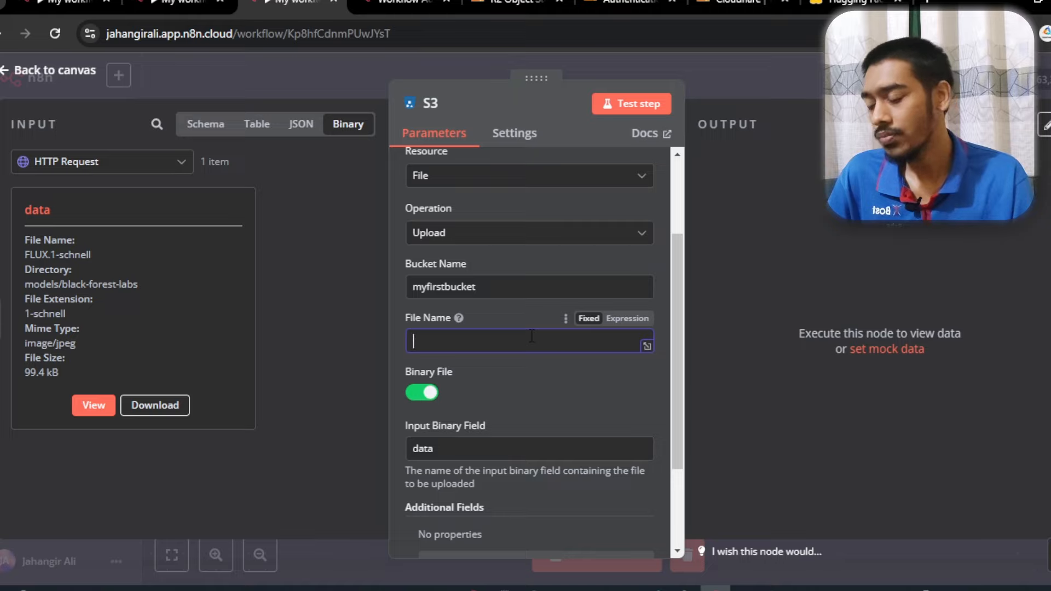
{"action": "type", "text": "1234"}
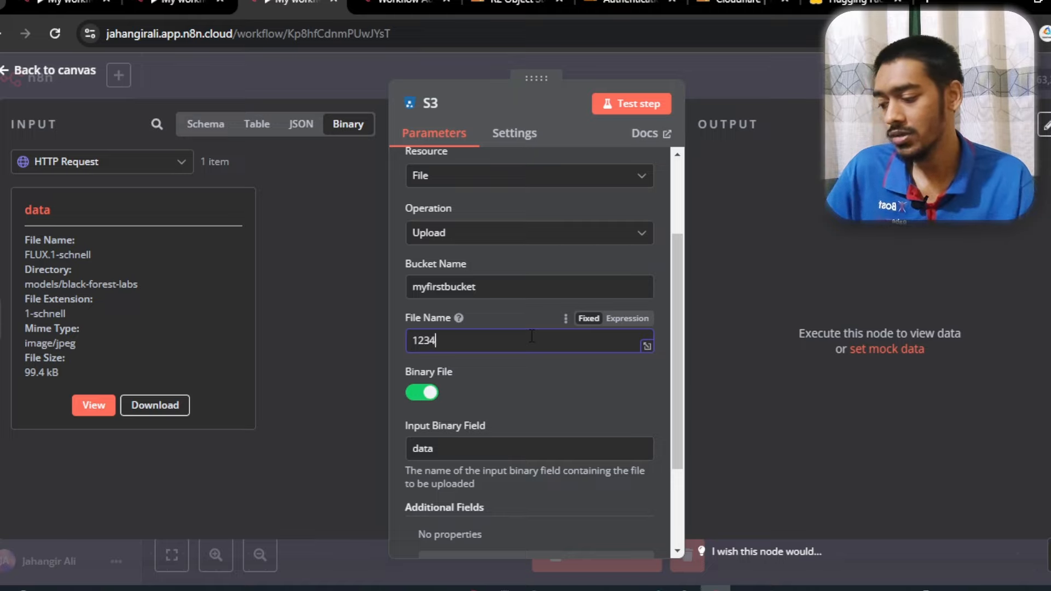
{"action": "type", "text": "567.jpg"}
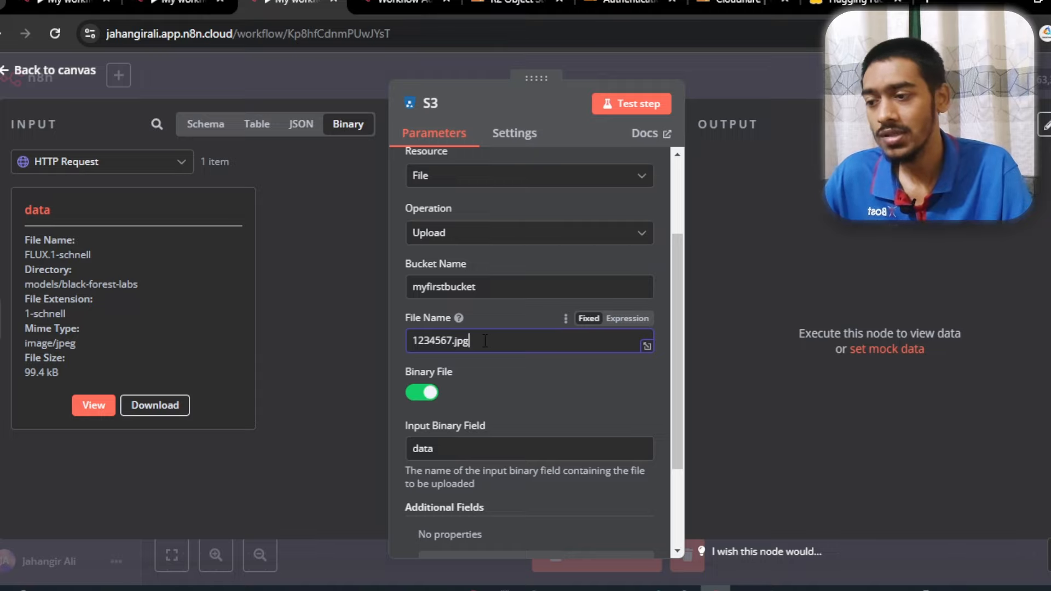
{"action": "left_click_drag", "start_coordinate": [485, 341], "coordinate": [412, 342]}
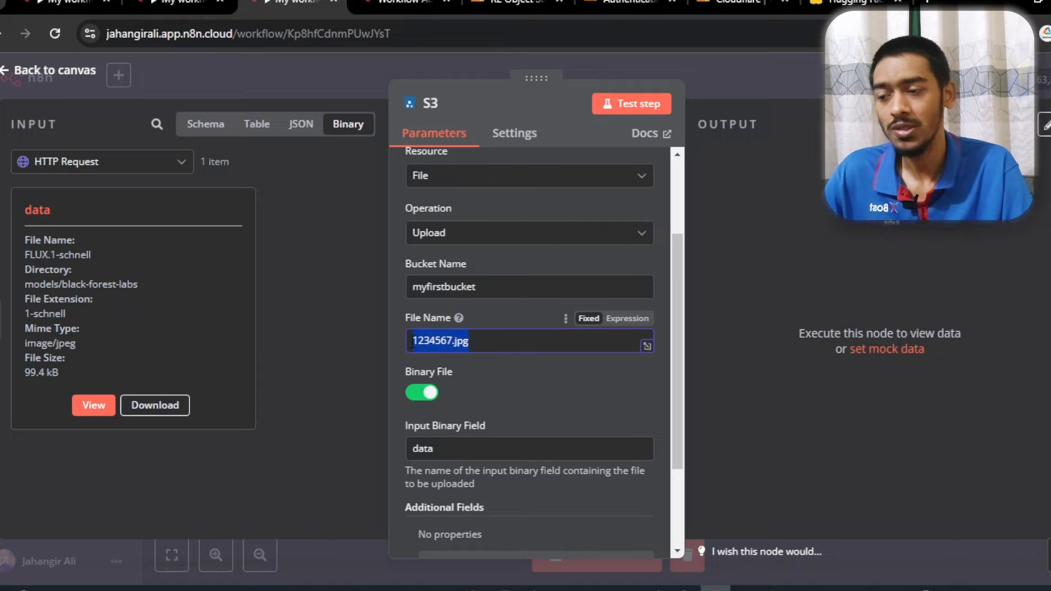
{"action": "left_click", "coordinate": [399, 340]}
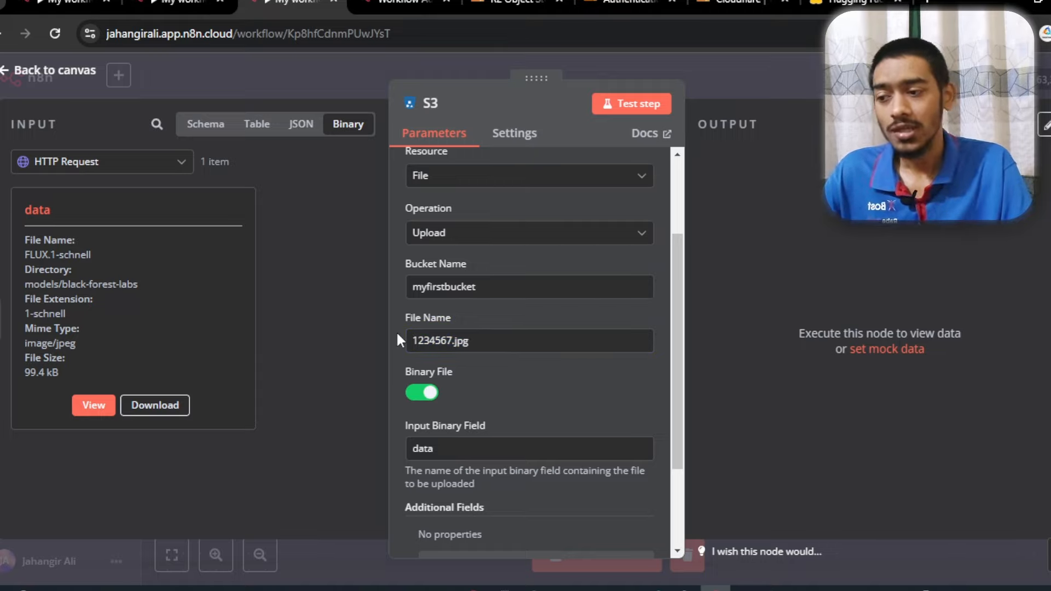
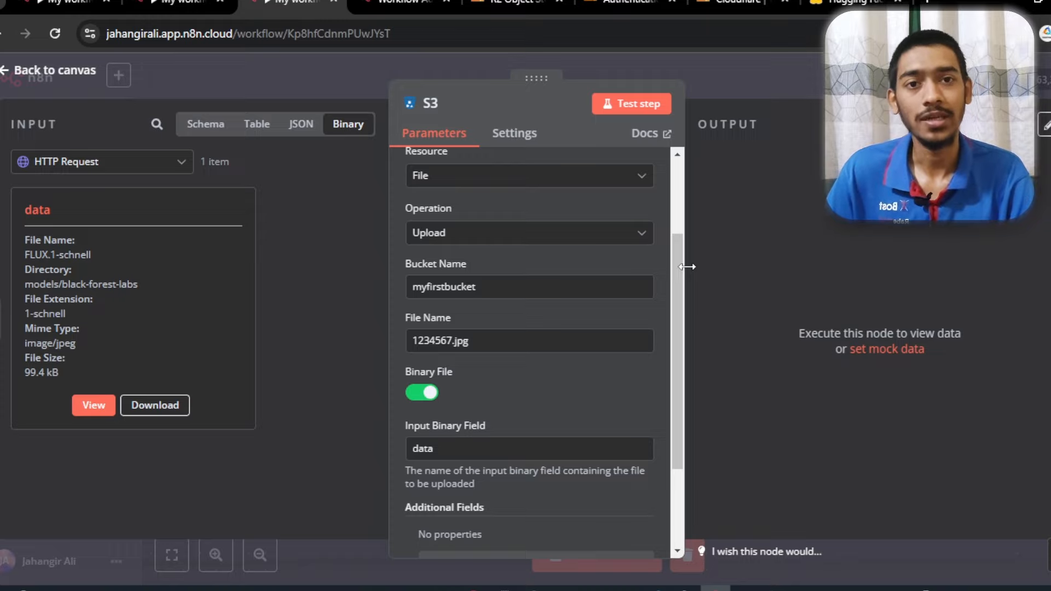
Test the S3 node to upload the generated image to the bucket.
{"action": "left_click_drag", "start_coordinate": [675, 275], "coordinate": [674, 173]}
{"action": "left_click", "coordinate": [635, 104]}
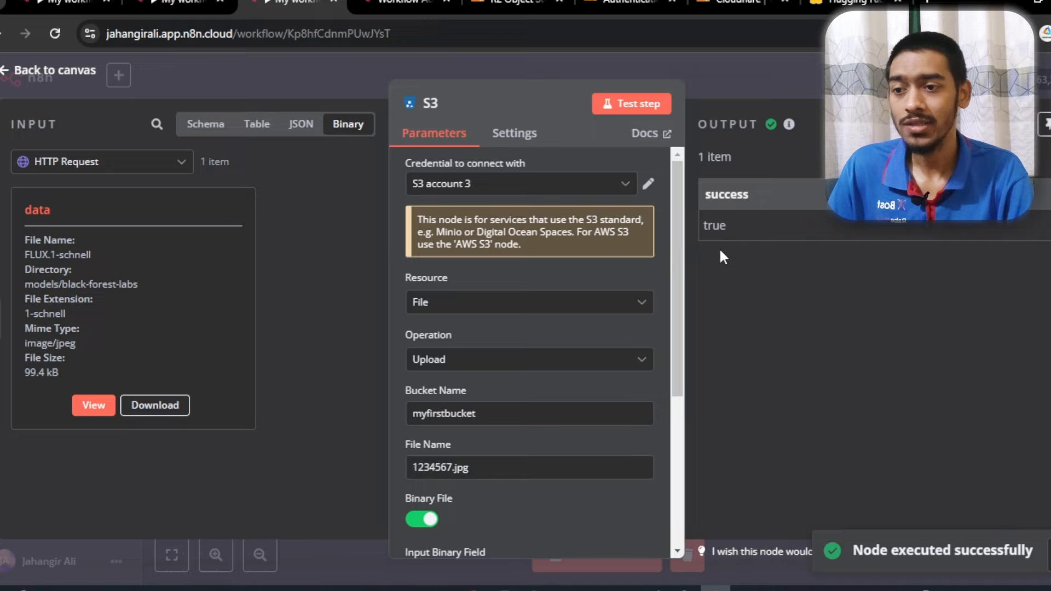
{"action": "left_click", "coordinate": [722, 287]}
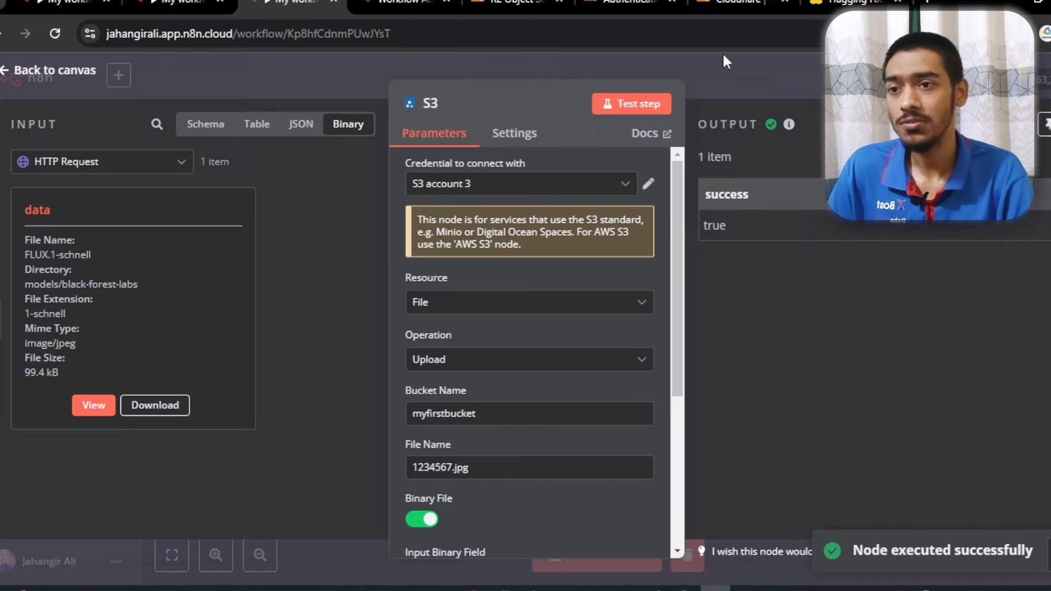
Switch to Cloudflare and open the details of the object 1234567.jpg in myfirstbucket.
{"action": "left_click", "coordinate": [730, 5]}
{"action": "left_click", "coordinate": [630, 3]}
{"action": "left_click", "coordinate": [518, 3]}
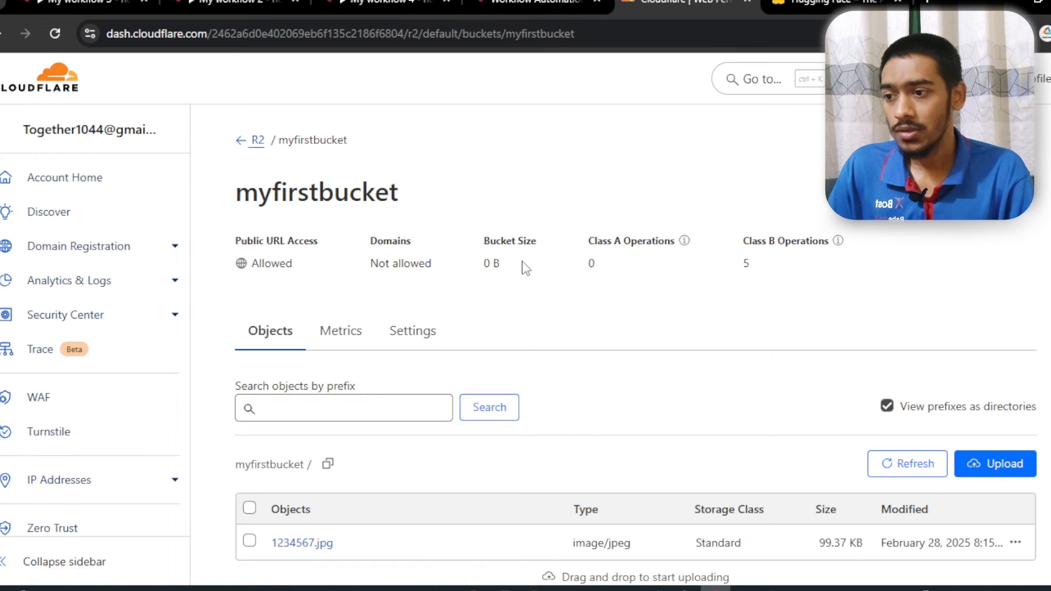
{"action": "scroll", "coordinate": [418, 408], "scroll_direction": "down", "scroll_amount": 2}
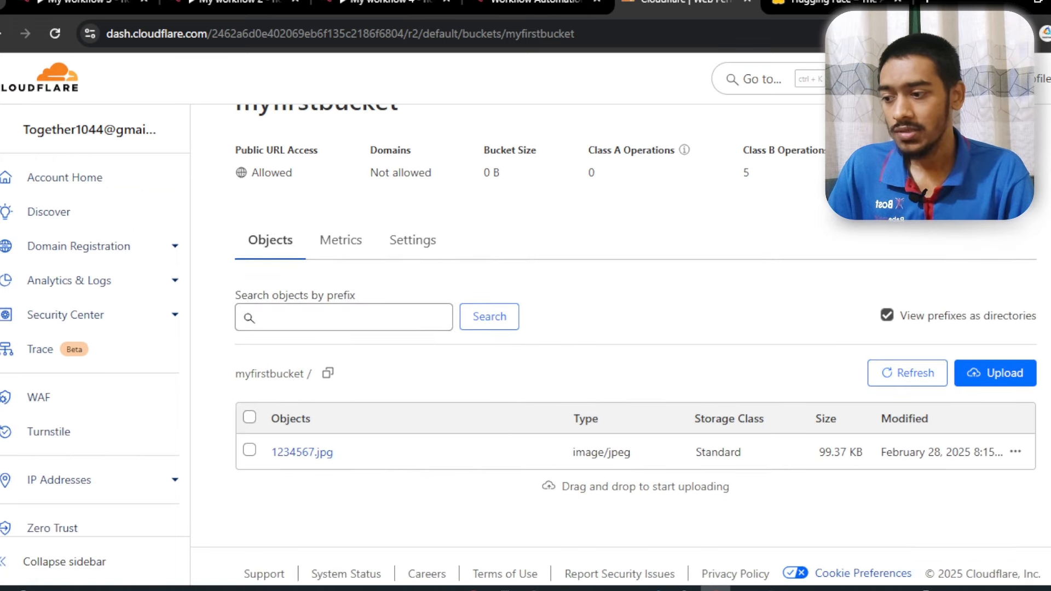
{"action": "left_click", "coordinate": [314, 452]}
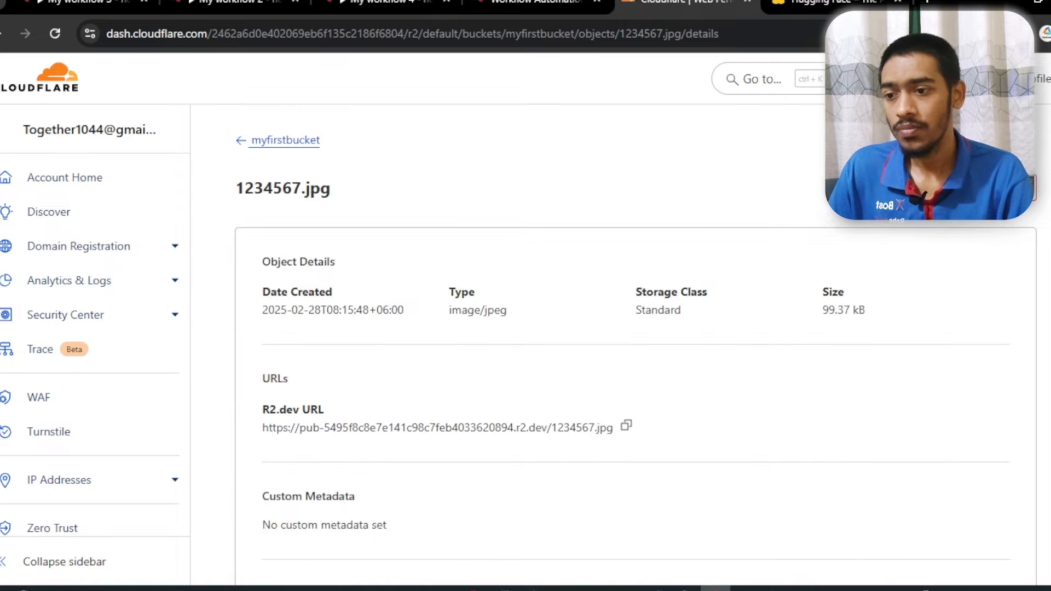
{"action": "scroll", "coordinate": [903, 270], "scroll_direction": "down", "scroll_amount": 3}
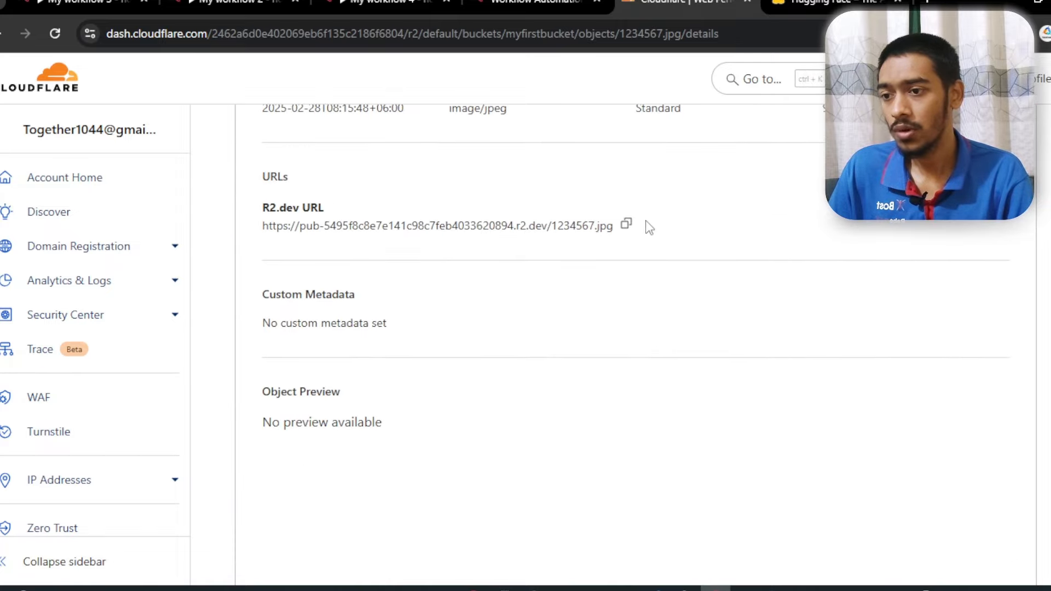
Open the R2.dev URL of 1234567.jpg in a new browser tab, and examine the object's preview in Cloudflare.
{"action": "left_click", "coordinate": [931, 3]}
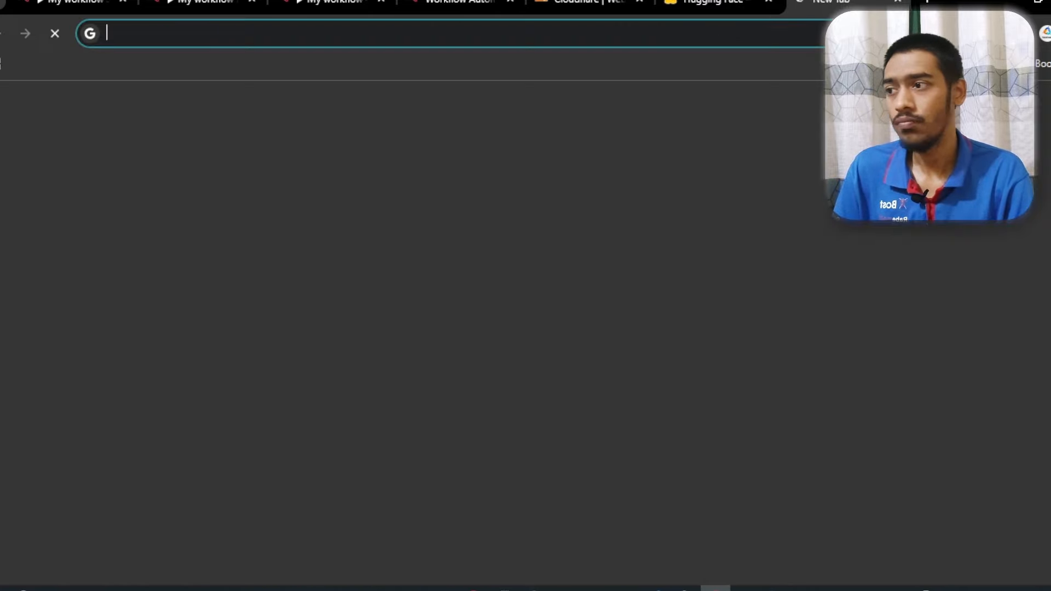
{"action": "type", "text": "https://pub-5495f8c8e7e141c98c7feb4033620894.r2.dev/1234567.jpg"}
{"action": "key", "text": "Return"}
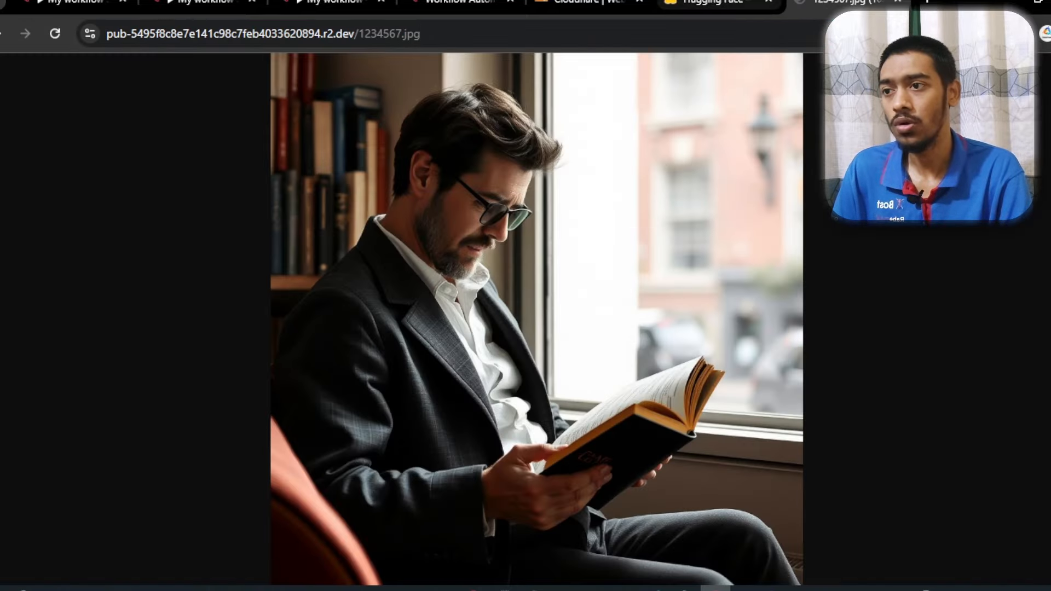
{"action": "left_click", "coordinate": [584, 2]}
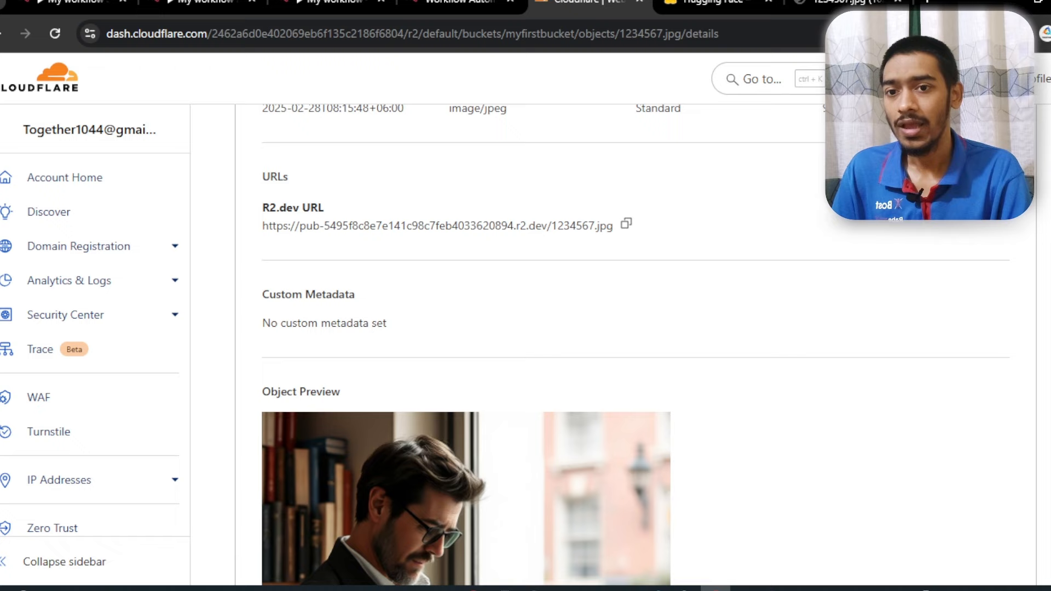
{"action": "scroll", "coordinate": [537, 345], "scroll_direction": "down", "scroll_amount": 4}
{"action": "scroll", "coordinate": [669, 233], "scroll_direction": "down", "scroll_amount": 1}
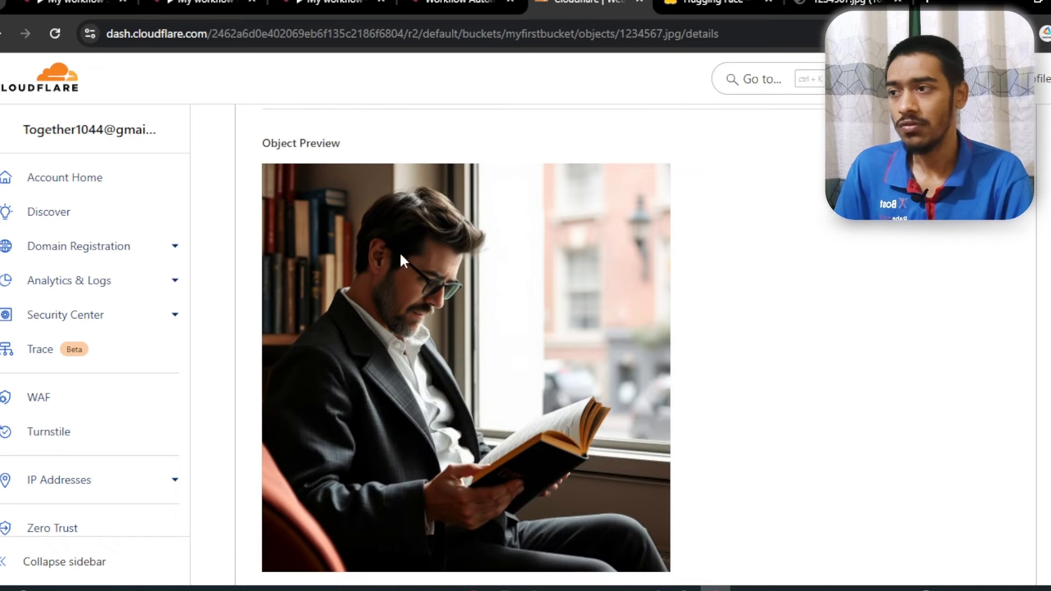
Return to the n8n workflow canvas and line up the HTTP Request and S3 nodes in one row.
{"action": "left_click", "coordinate": [68, 4]}
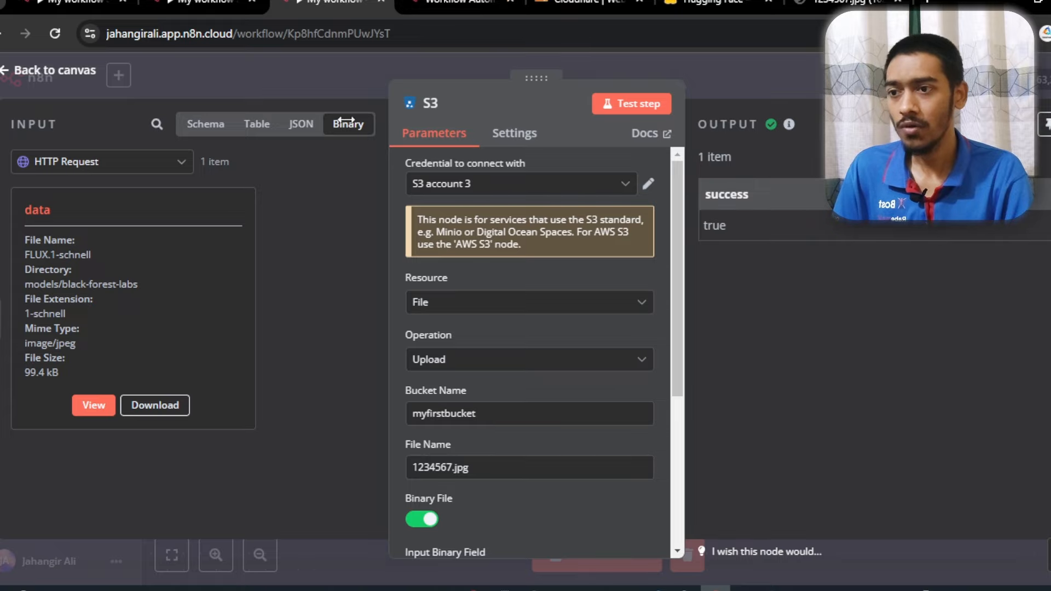
{"action": "left_click", "coordinate": [77, 74]}
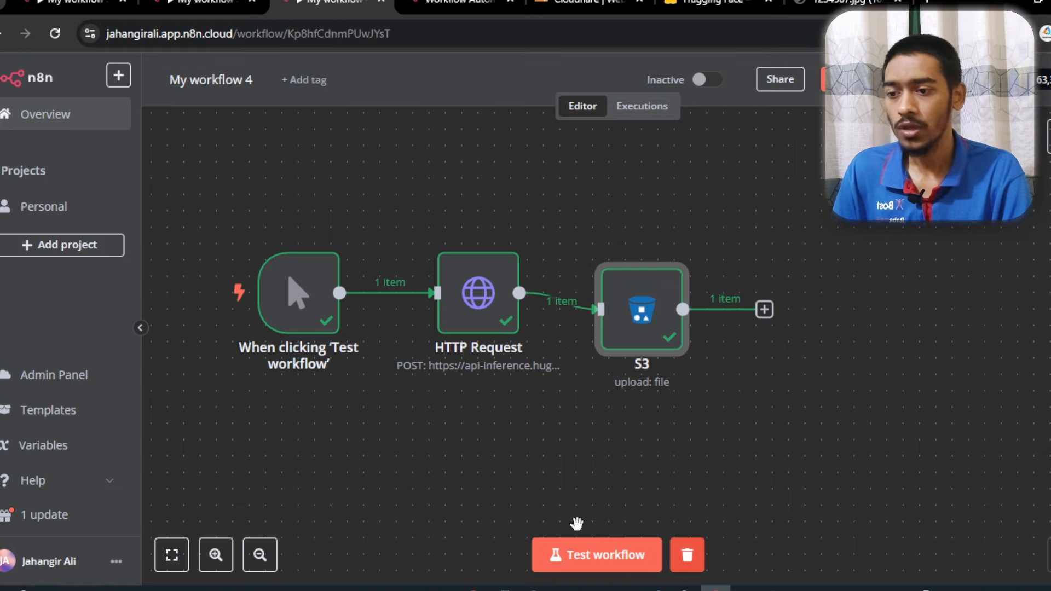
{"action": "left_click_drag", "start_coordinate": [517, 440], "coordinate": [695, 504]}
{"action": "left_click_drag", "start_coordinate": [838, 406], "coordinate": [838, 389]}
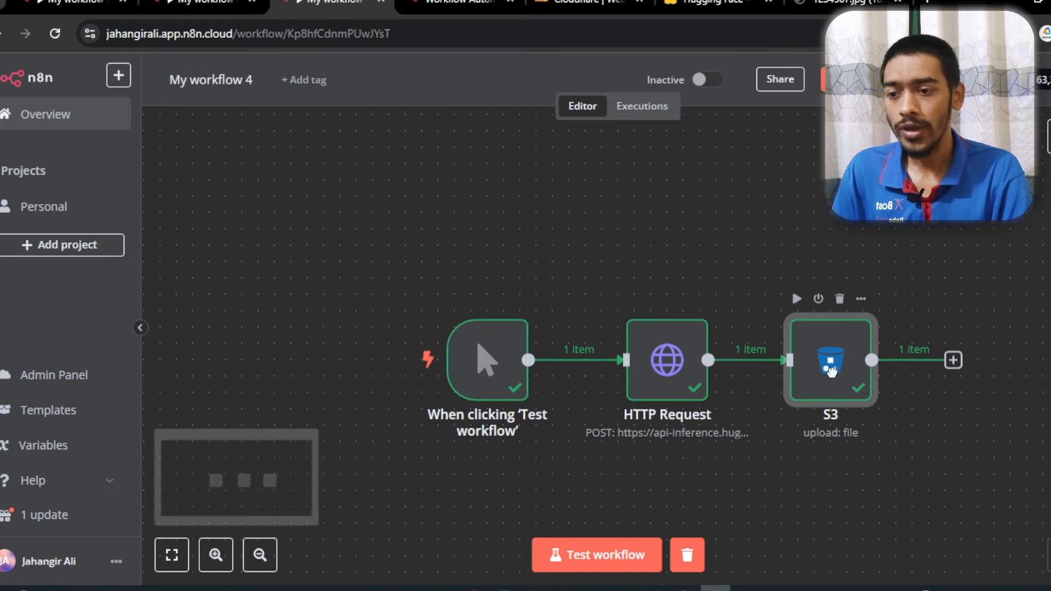
{"action": "left_click_drag", "start_coordinate": [666, 362], "coordinate": [683, 362]}
Replace the manual trigger with a When Executed by Another Workflow trigger.
{"action": "left_click", "coordinate": [485, 357]}
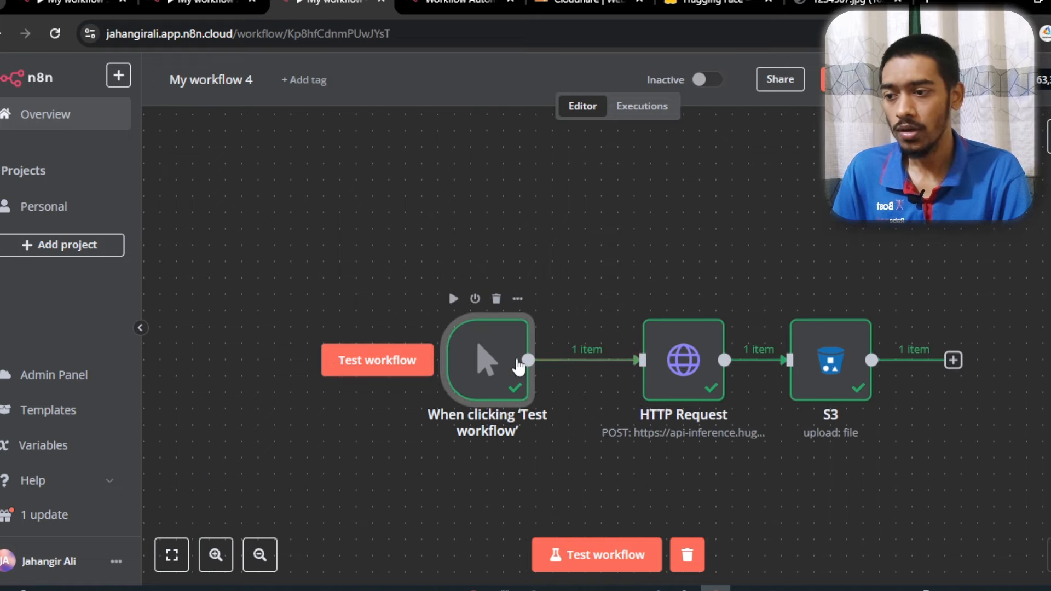
{"action": "left_click", "coordinate": [497, 300]}
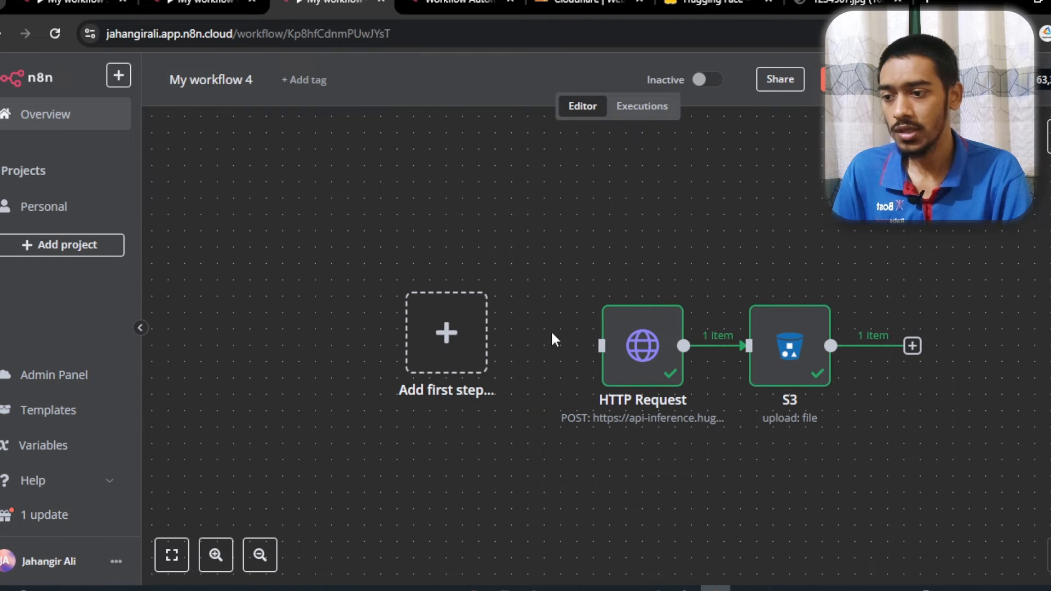
{"action": "left_click", "coordinate": [467, 346]}
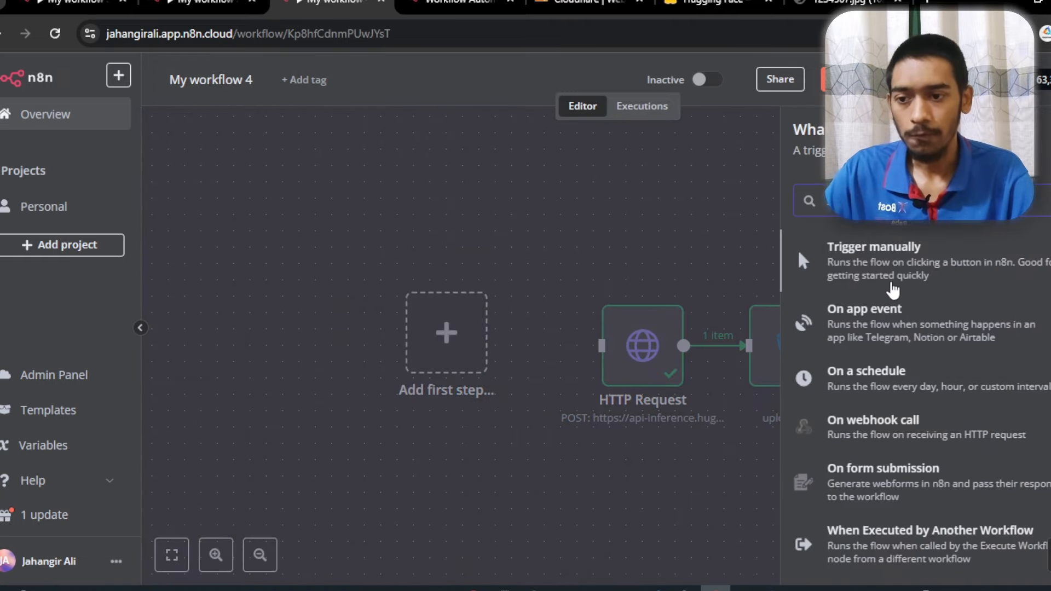
{"action": "scroll", "coordinate": [889, 307], "scroll_direction": "down", "scroll_amount": 2}
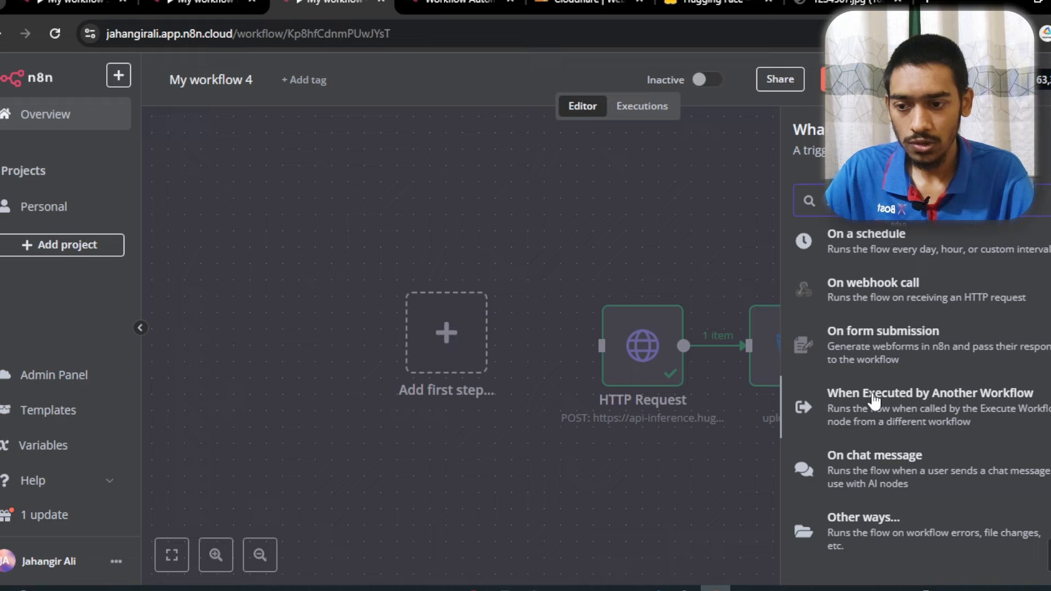
{"action": "left_click", "coordinate": [958, 411]}
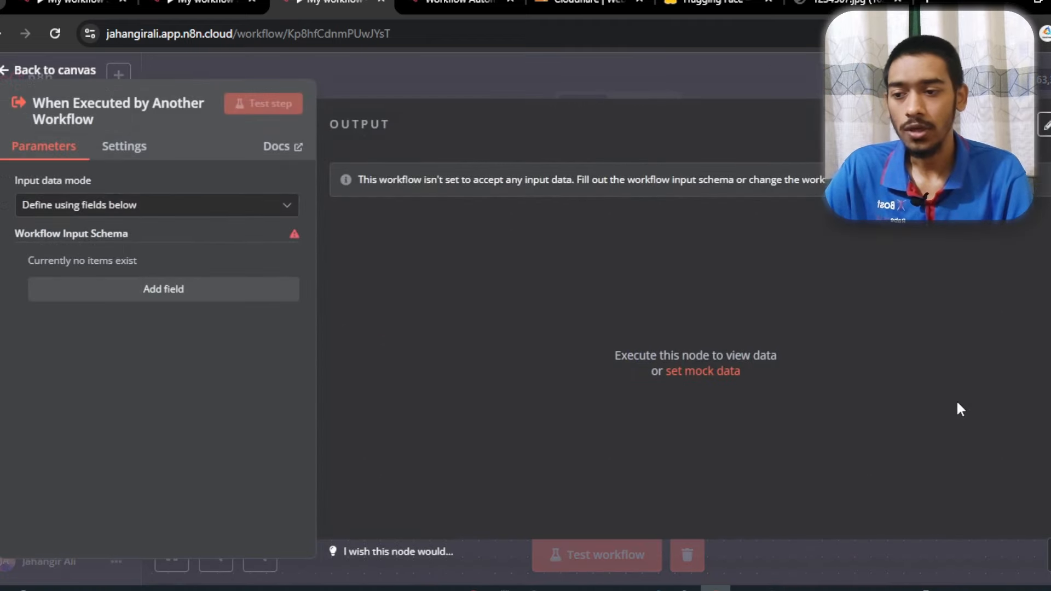
Add a workflow input field named "prompt" with type Allow Any Type to the trigger and return to the canvas.
{"action": "left_click", "coordinate": [155, 301]}
{"action": "left_click", "coordinate": [166, 286]}
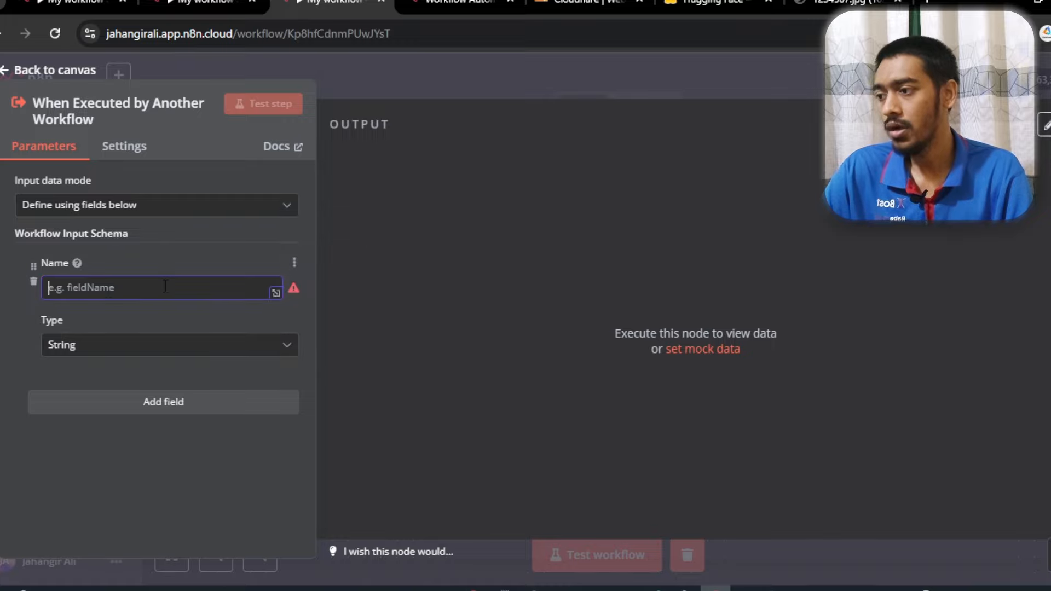
{"action": "type", "text": "prompt"}
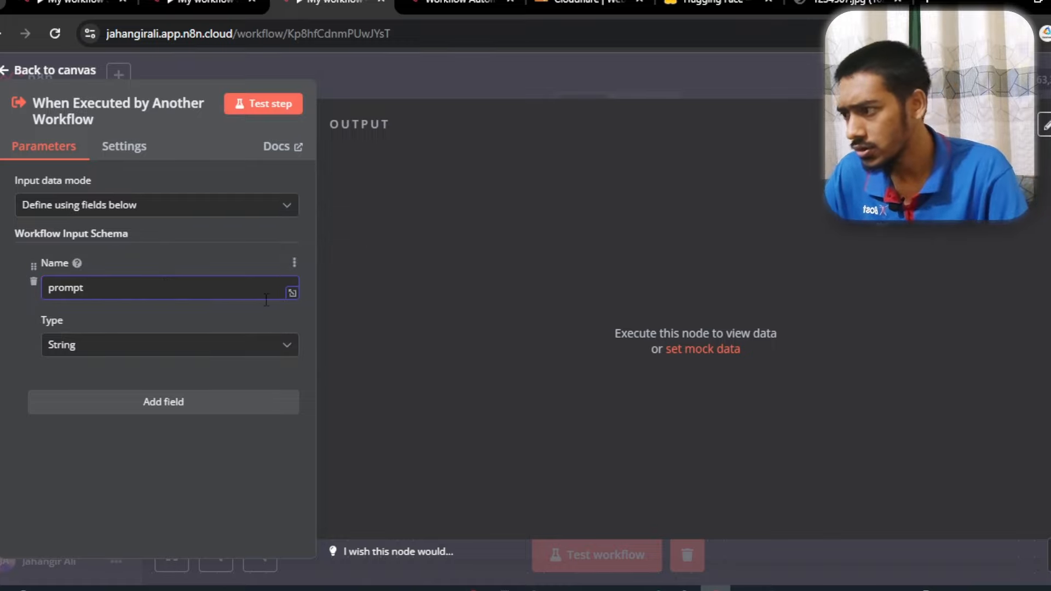
{"action": "left_click", "coordinate": [122, 349]}
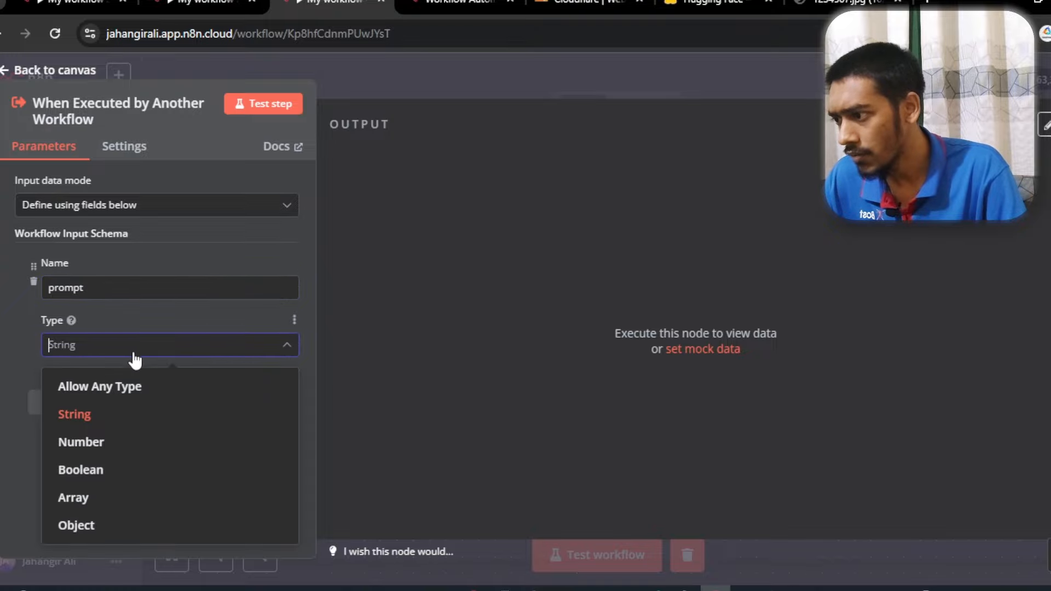
{"action": "left_click", "coordinate": [127, 387]}
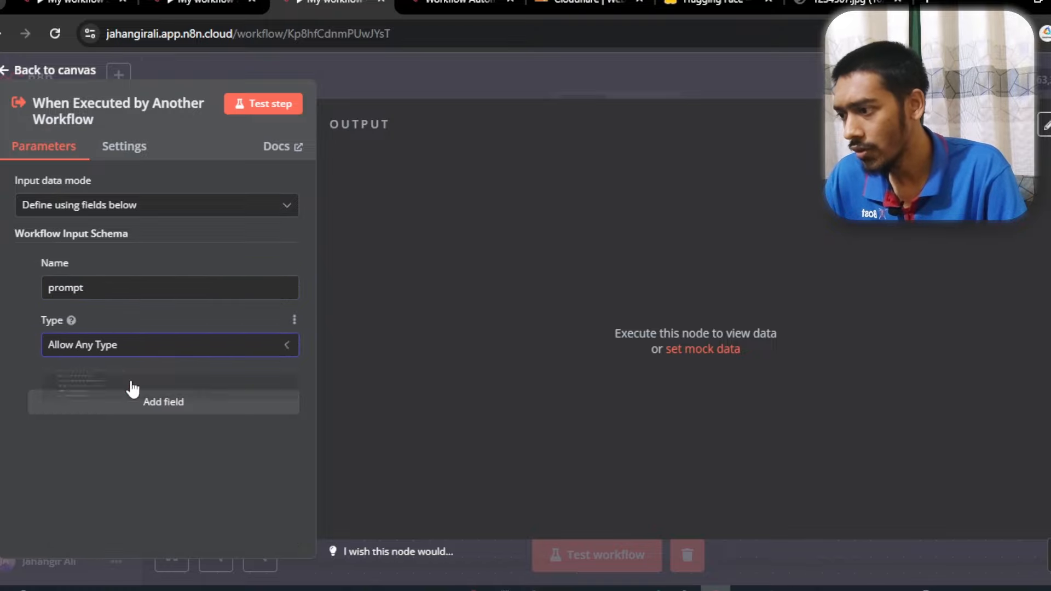
{"action": "left_click", "coordinate": [52, 71]}
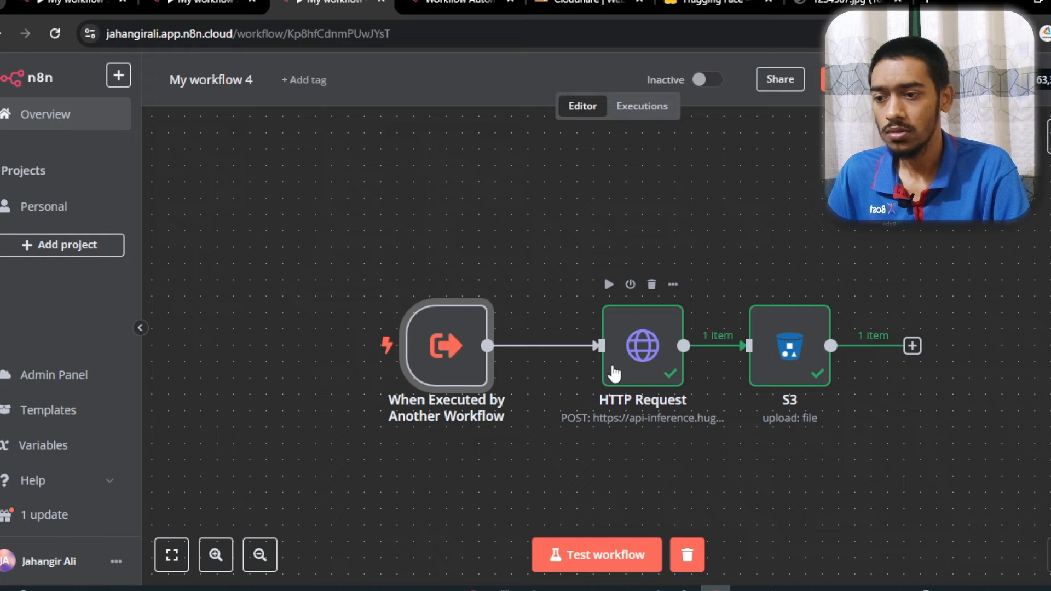
Move the trigger node closer to HTTP Request and execute it to supply the prompt field as input data.
{"action": "left_click_drag", "start_coordinate": [446, 350], "coordinate": [478, 349]}
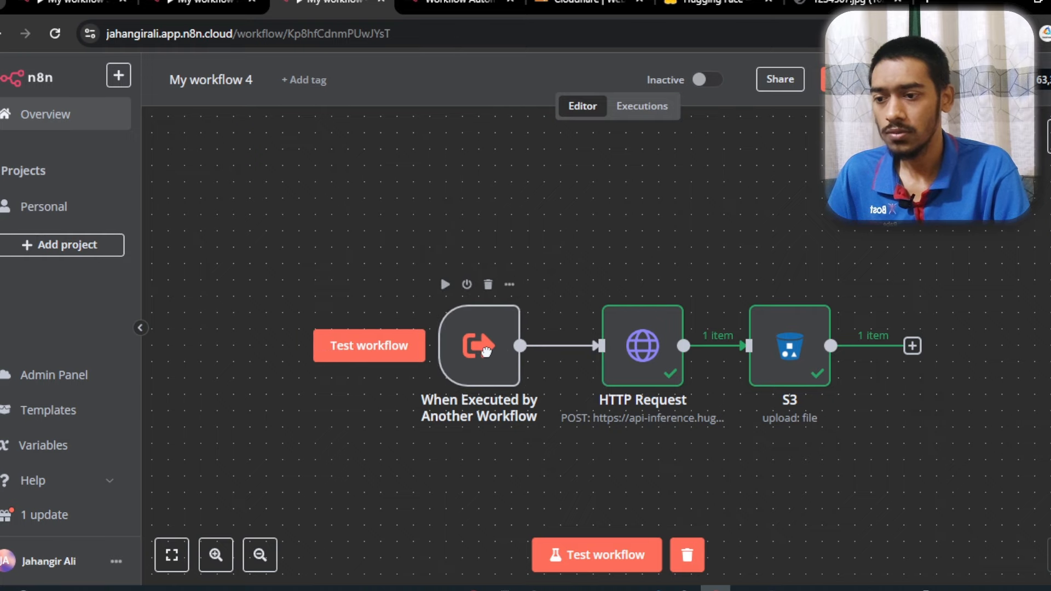
{"action": "double_click", "coordinate": [633, 359]}
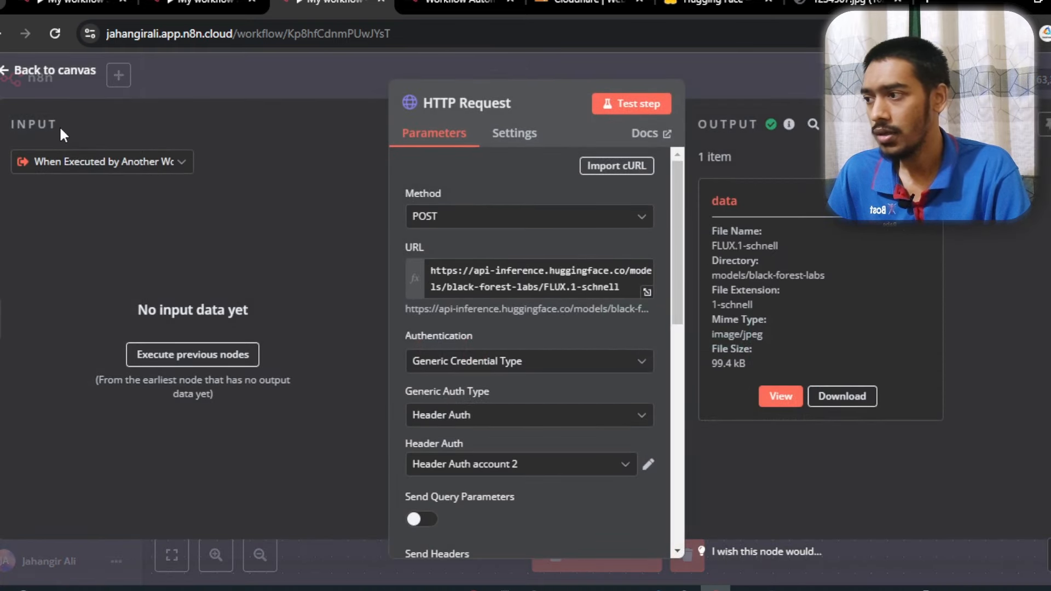
{"action": "left_click", "coordinate": [54, 167]}
{"action": "left_click", "coordinate": [44, 71]}
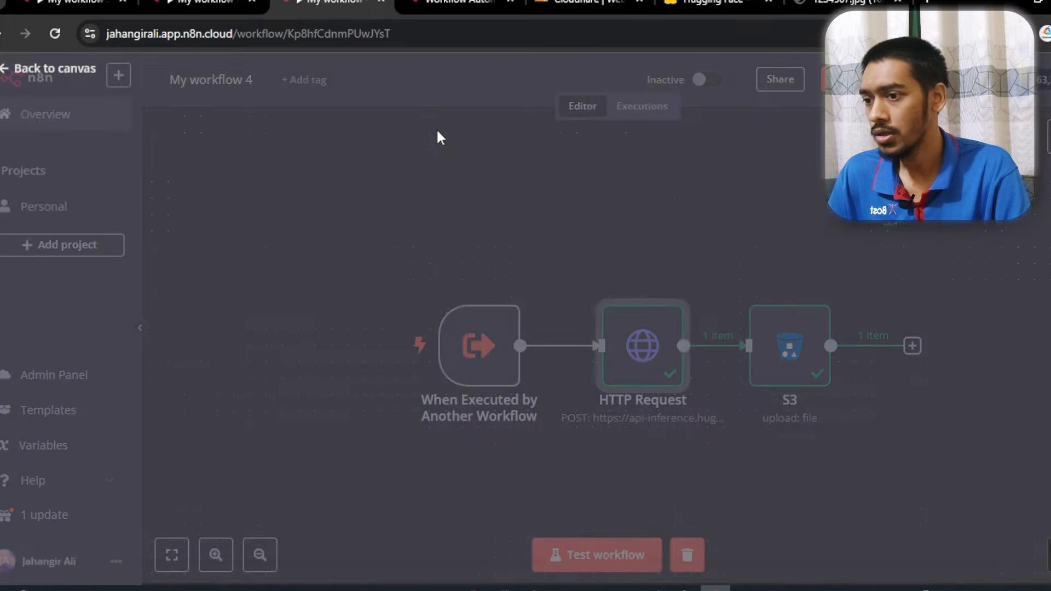
{"action": "left_click", "coordinate": [444, 284]}
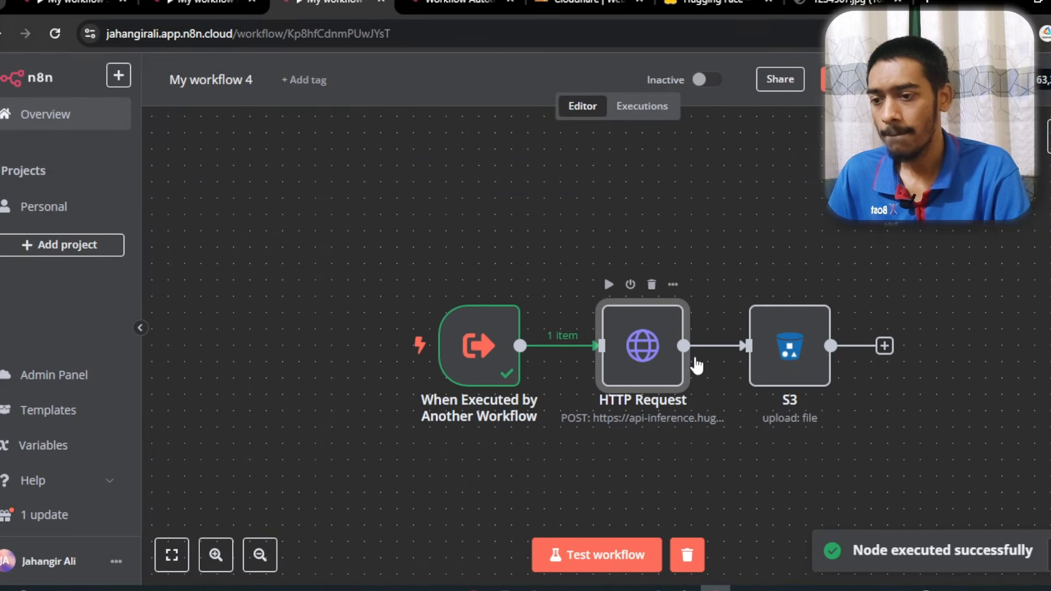
Replace the HTTP Request body parameter "inputs" value with the trigger's prompt field, {{ $json.prompt }}, and return to the canvas.
{"action": "double_click", "coordinate": [642, 345]}
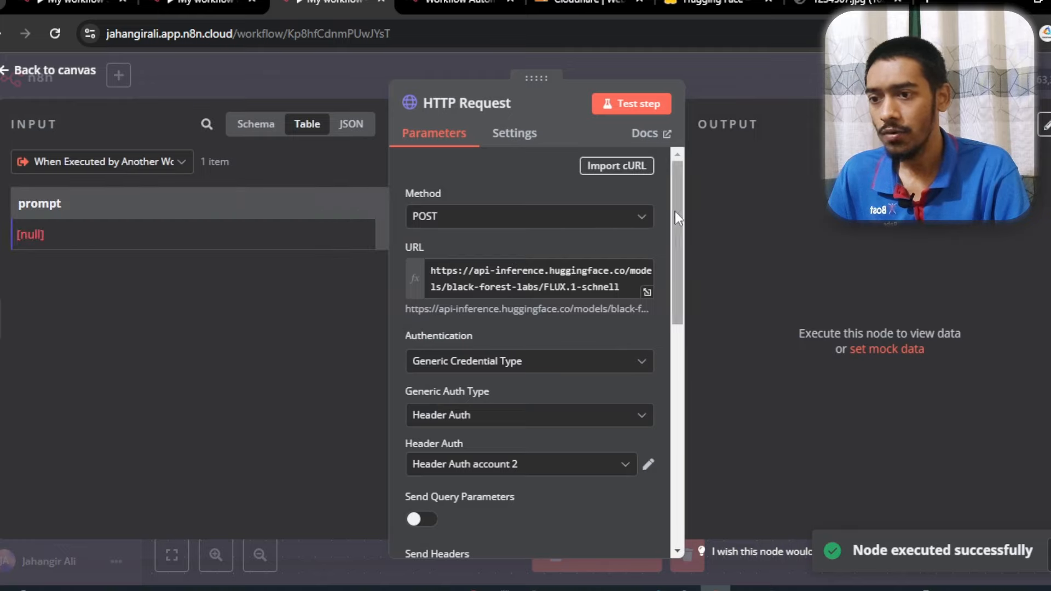
{"action": "left_click_drag", "start_coordinate": [676, 214], "coordinate": [679, 345]}
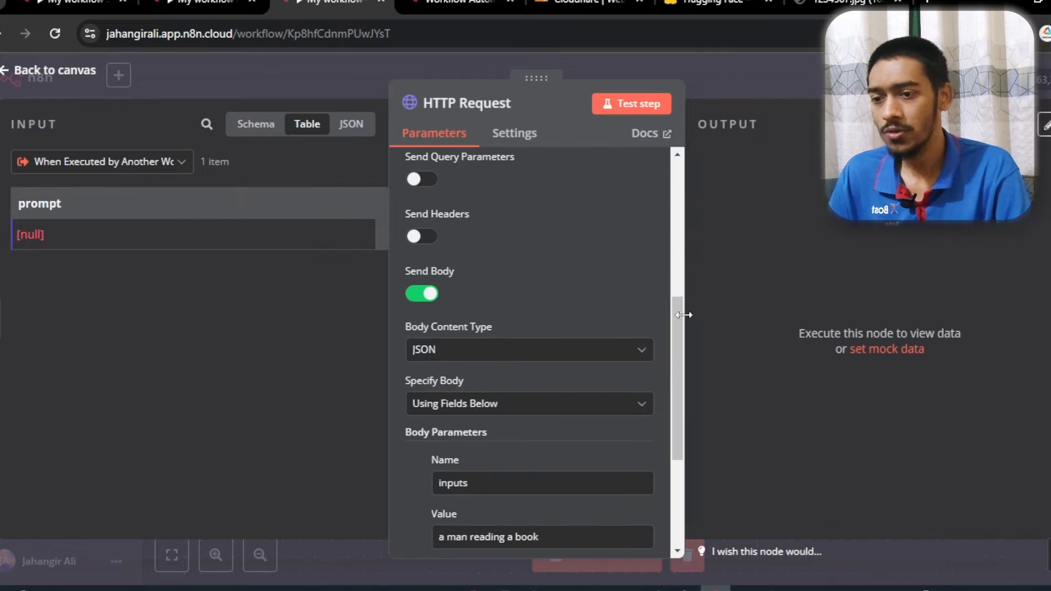
{"action": "left_click_drag", "start_coordinate": [681, 307], "coordinate": [674, 400]}
{"action": "scroll", "coordinate": [646, 372], "scroll_direction": "down", "scroll_amount": 1}
{"action": "left_click_drag", "start_coordinate": [539, 326], "coordinate": [370, 323]}
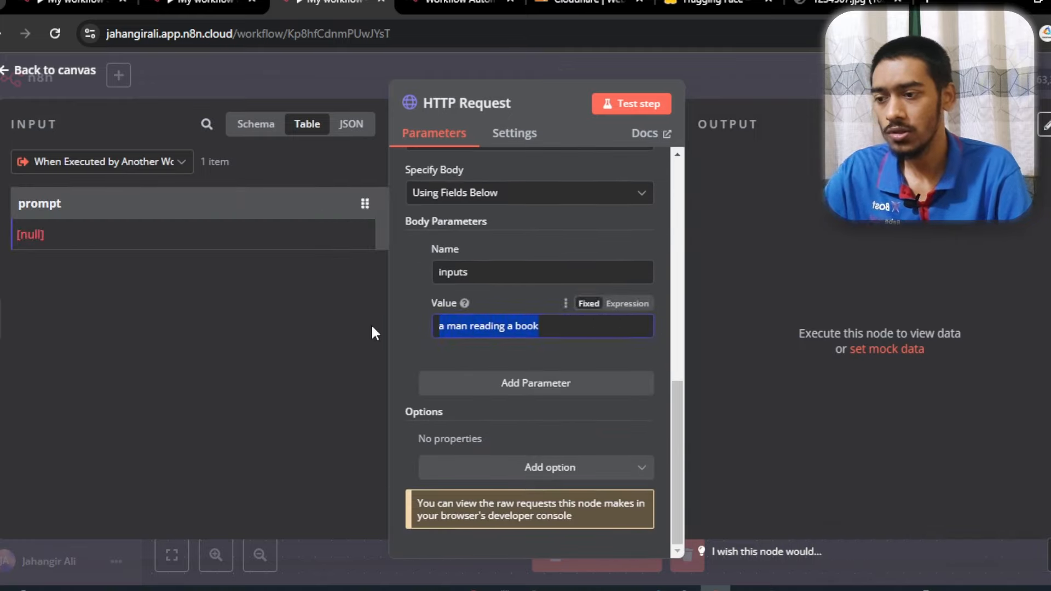
{"action": "key", "text": "BackSpace"}
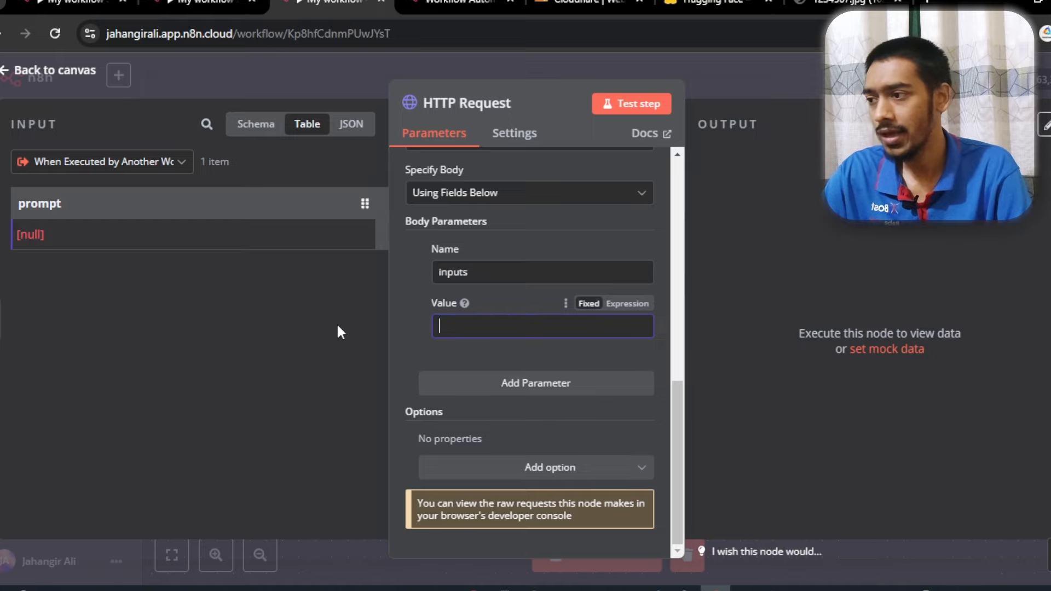
{"action": "left_click", "coordinate": [259, 125]}
{"action": "left_click_drag", "start_coordinate": [94, 191], "coordinate": [465, 327]}
{"action": "left_click", "coordinate": [590, 351]}
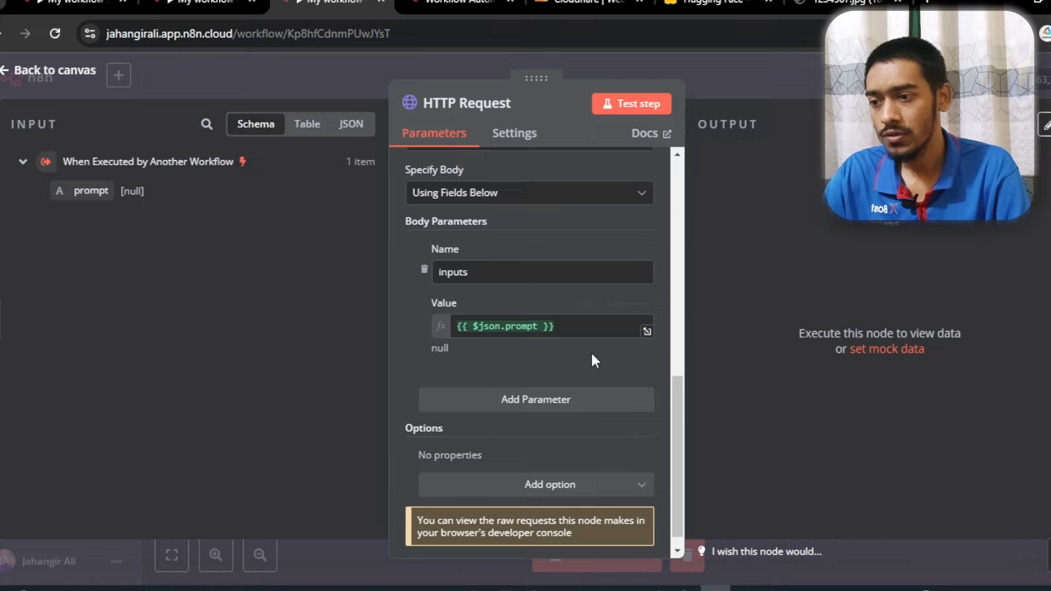
{"action": "left_click", "coordinate": [55, 70]}
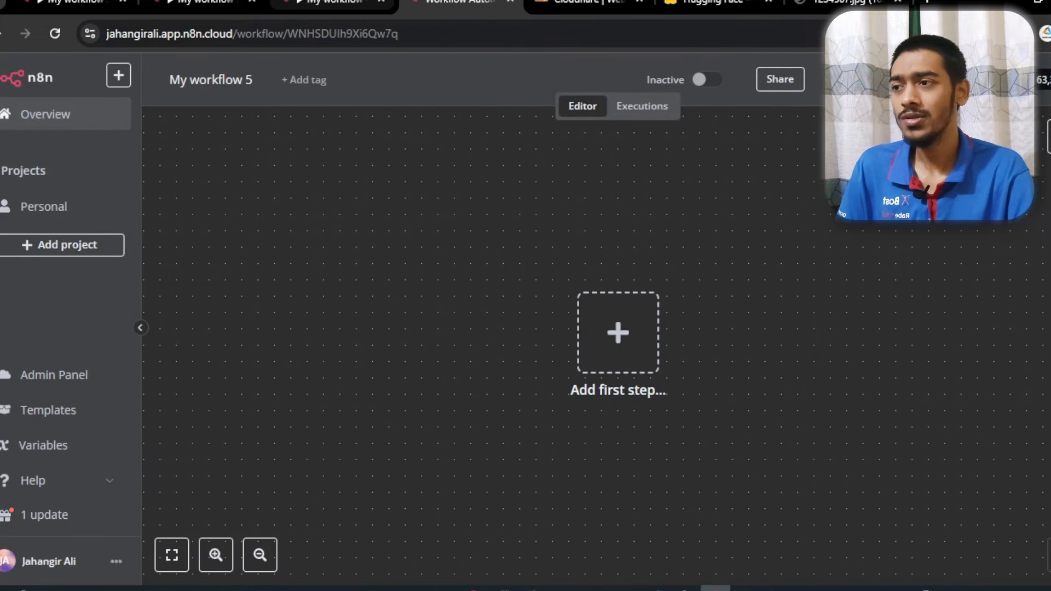
Save My workflow 4 and switch to the empty My workflow 5.
{"action": "left_click", "coordinate": [334, 2]}
{"action": "left_click", "coordinate": [844, 80]}
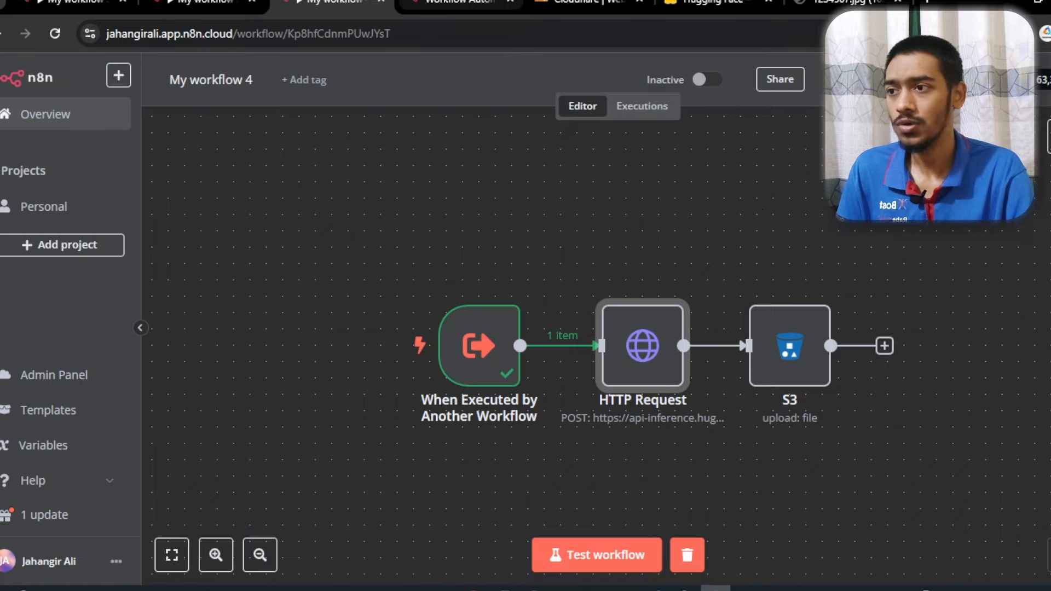
{"action": "left_click", "coordinate": [461, 2]}
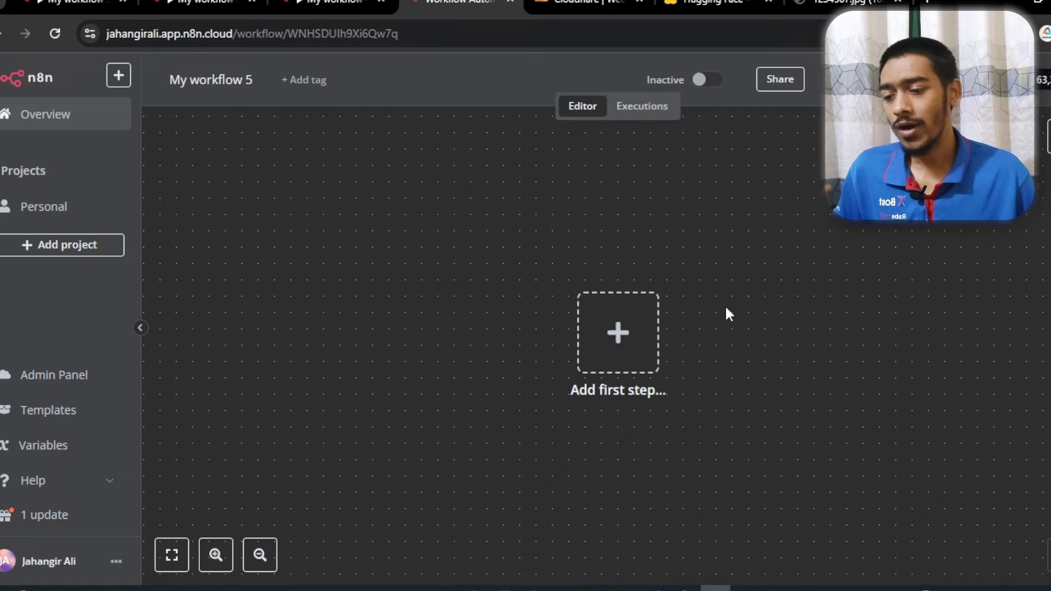
Add a chat message trigger as the first node of My workflow 5 and return to the canvas.
{"action": "left_click", "coordinate": [640, 333]}
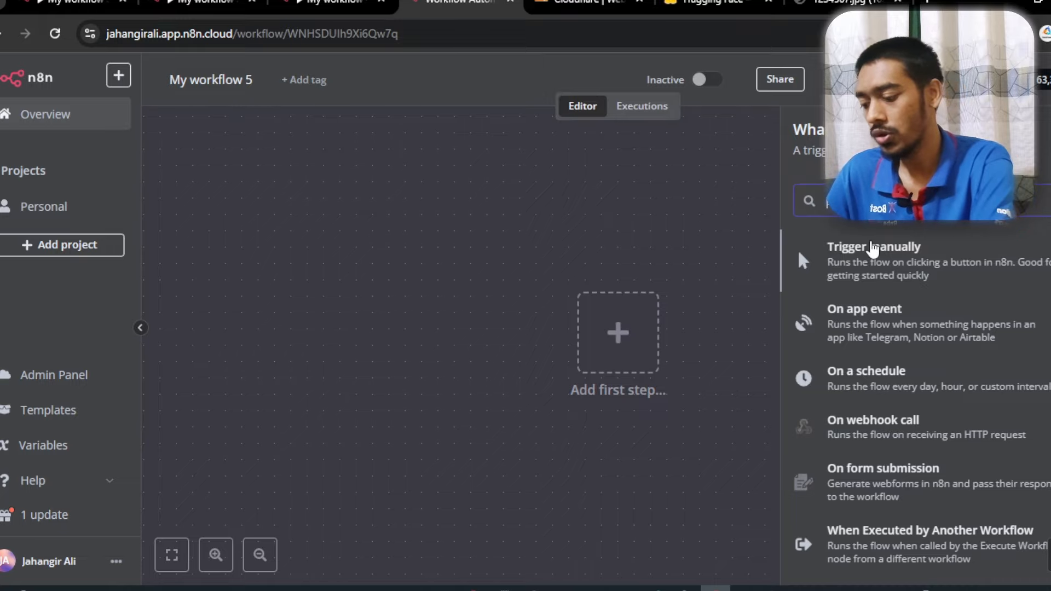
{"action": "type", "text": "chat"}
{"action": "left_click", "coordinate": [868, 248]}
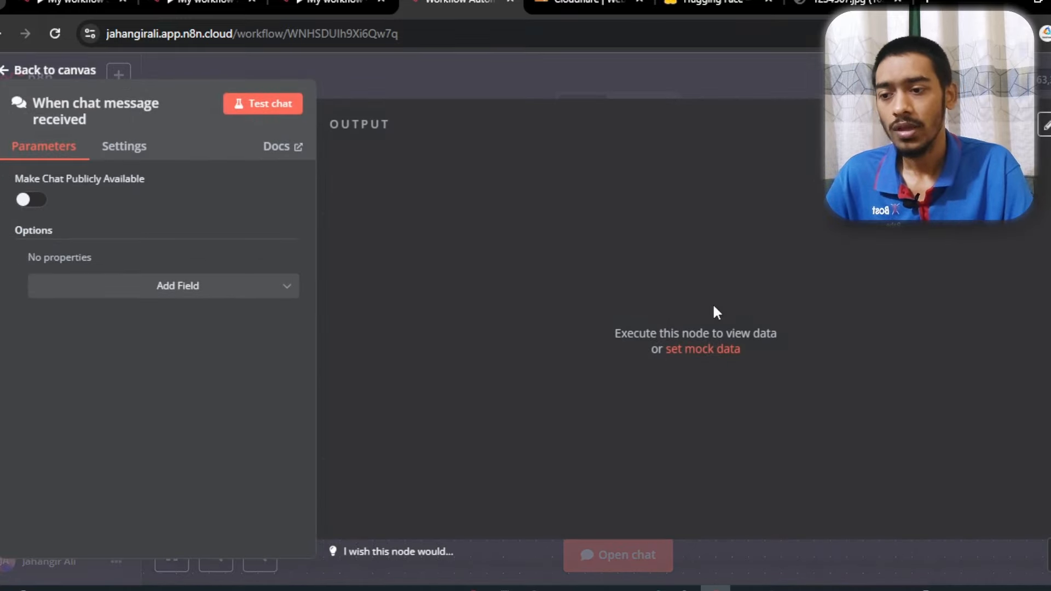
{"action": "left_click", "coordinate": [93, 72]}
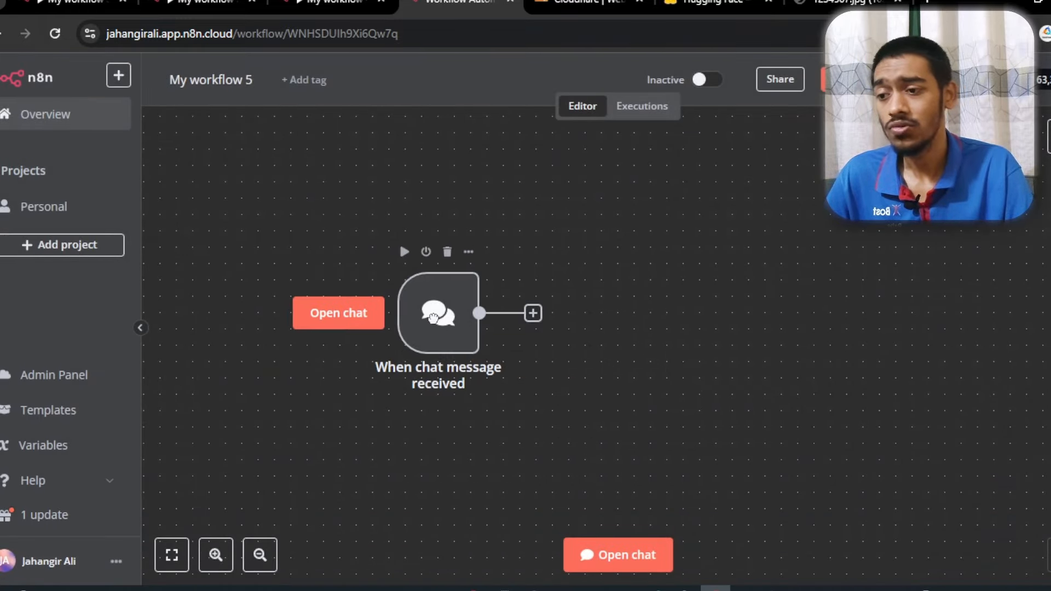
Send the test message "hey" in the workflow chat to give the chat trigger sample data.
{"action": "left_click", "coordinate": [660, 550]}
{"action": "type", "text": "hey"}
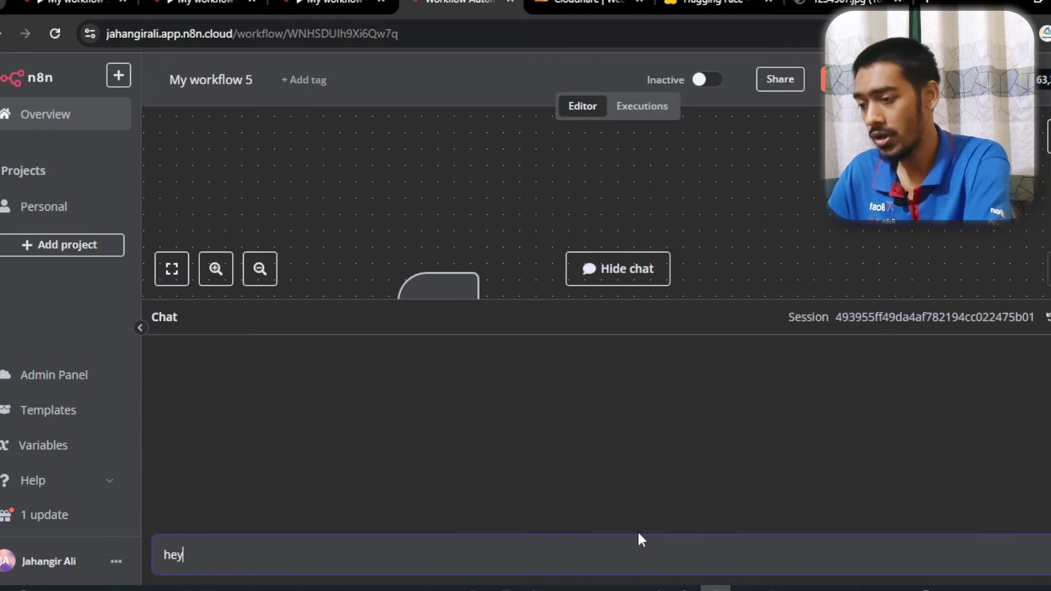
{"action": "key", "text": "Return"}
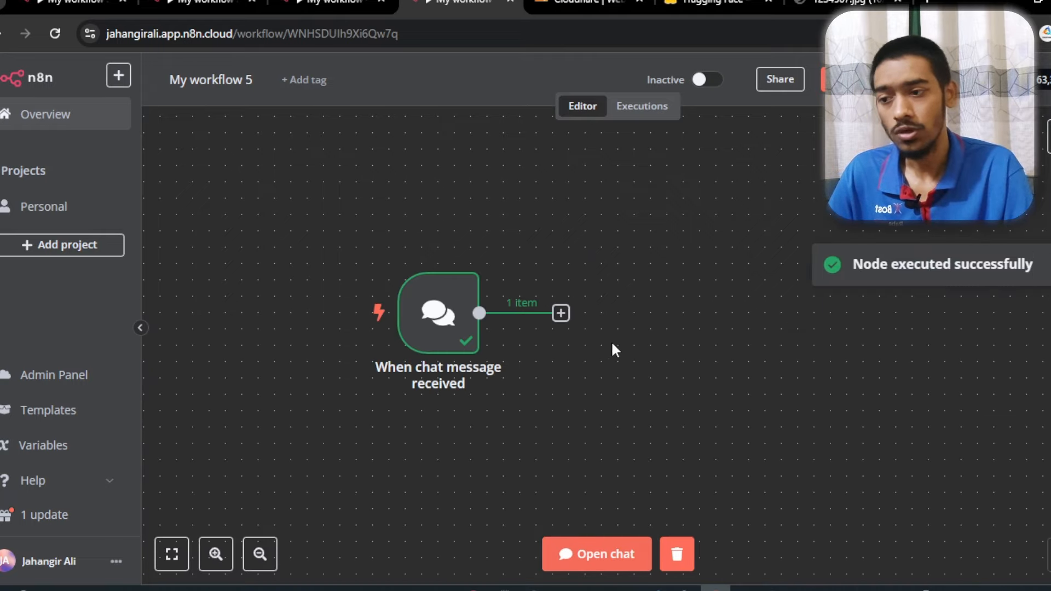
Add an AI Agent node after the chat trigger.
{"action": "left_click", "coordinate": [561, 313]}
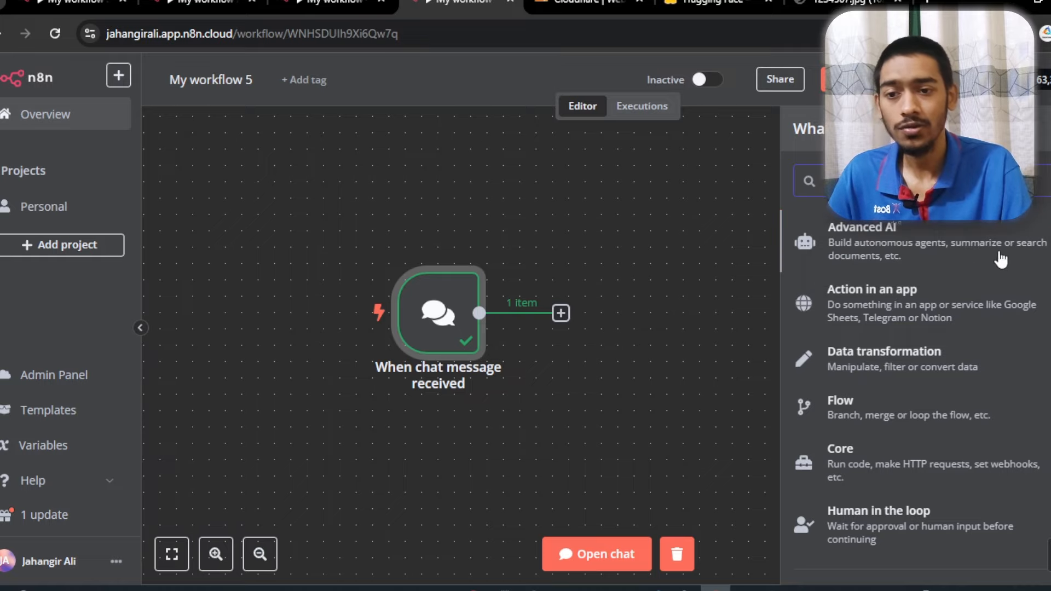
{"action": "left_click", "coordinate": [911, 258]}
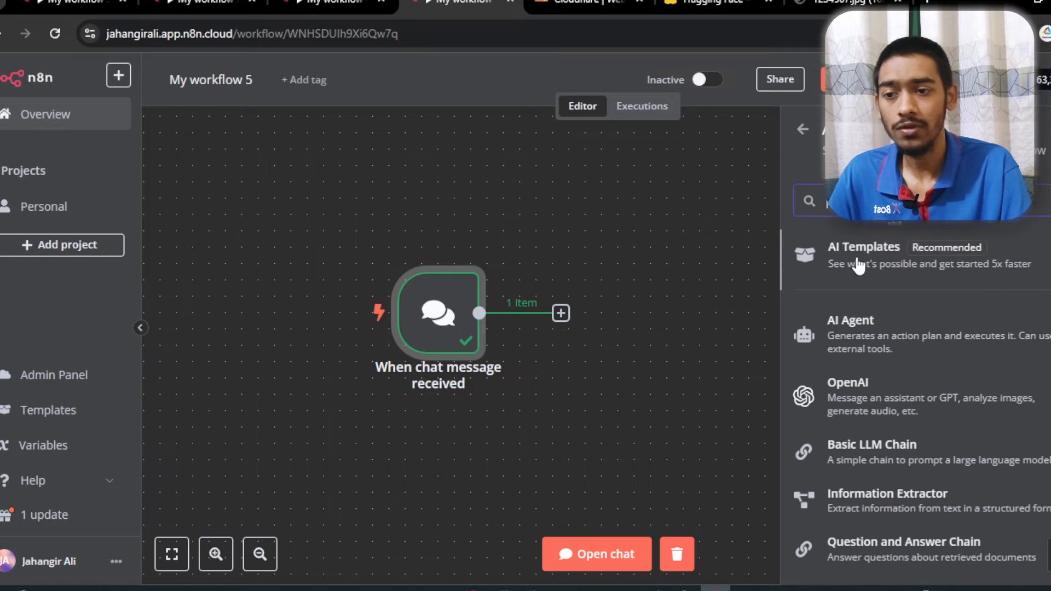
{"action": "left_click", "coordinate": [831, 330]}
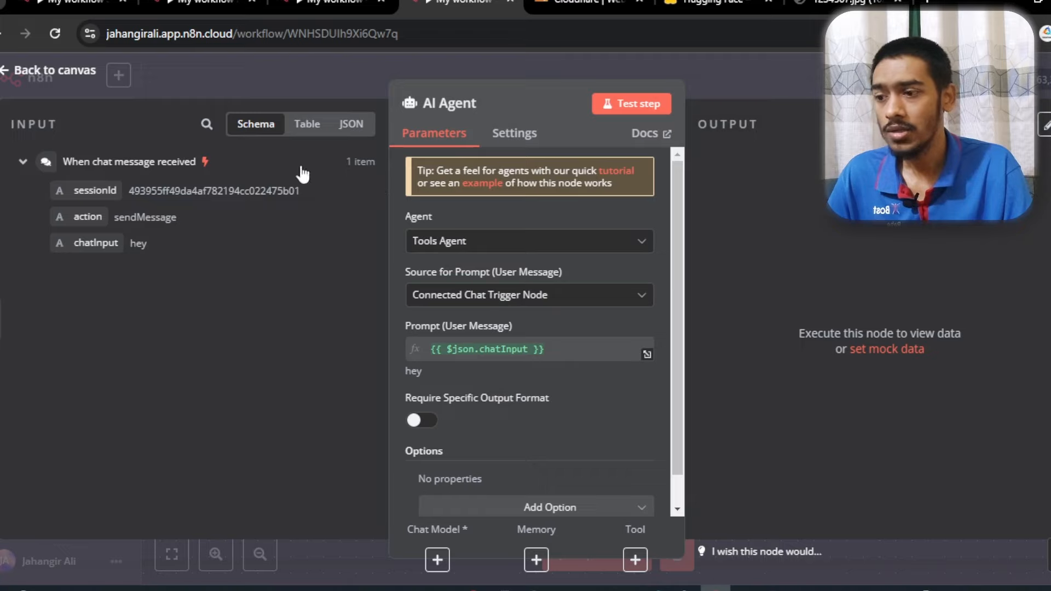
Add the System Message option to the AI Agent and clear its default text.
{"action": "scroll", "coordinate": [674, 277], "scroll_direction": "down", "scroll_amount": 1}
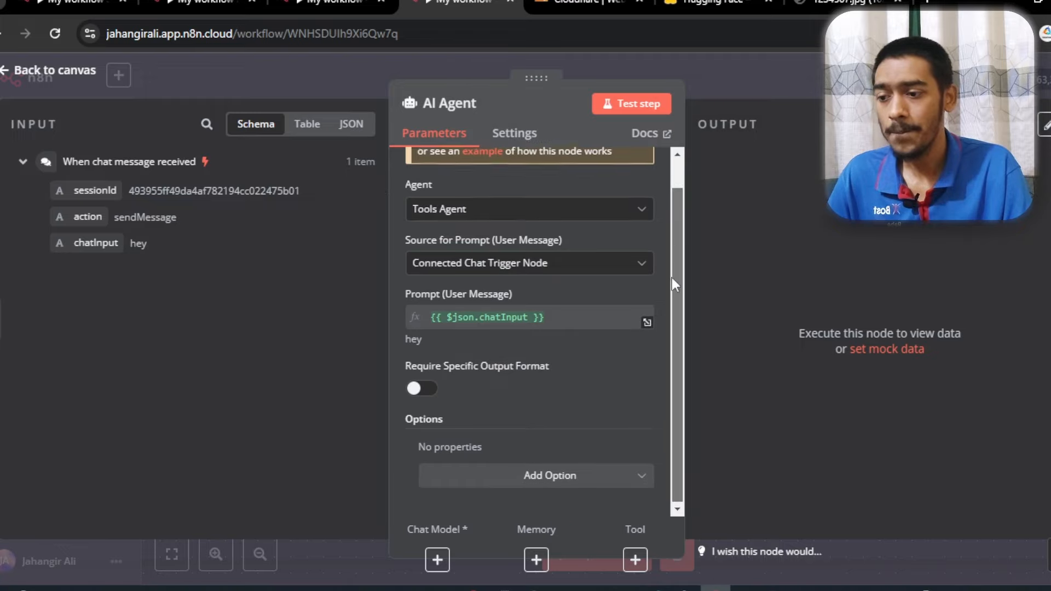
{"action": "left_click", "coordinate": [610, 476]}
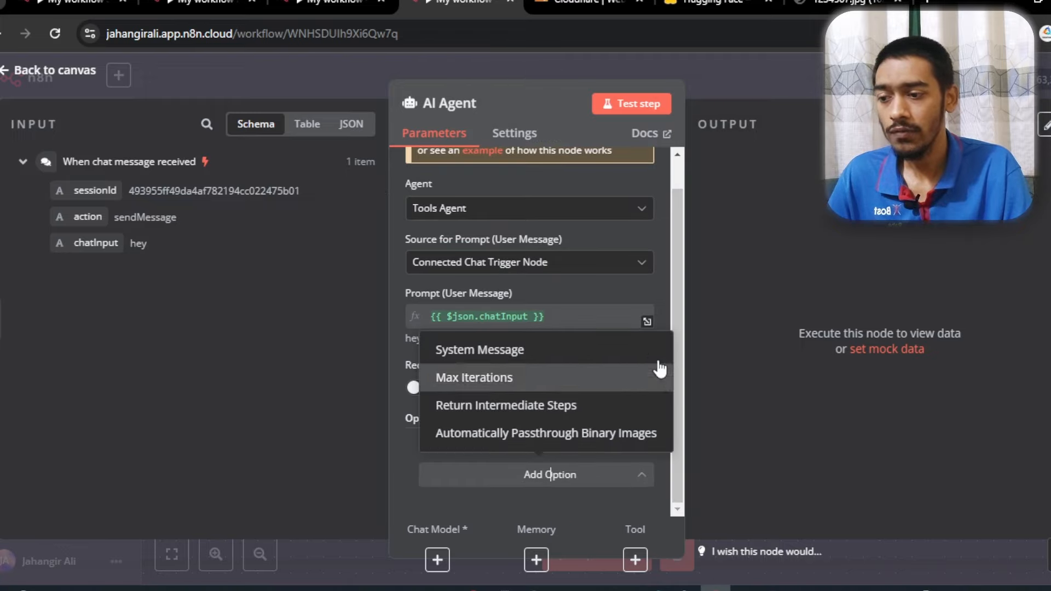
{"action": "left_click", "coordinate": [487, 353]}
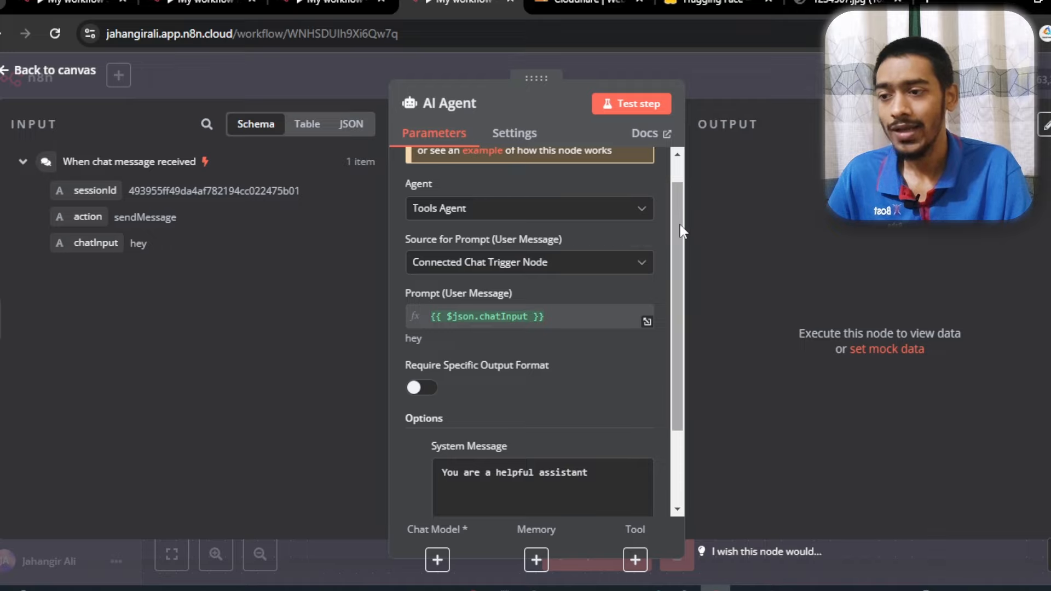
{"action": "scroll", "coordinate": [680, 246], "scroll_direction": "down", "scroll_amount": 1}
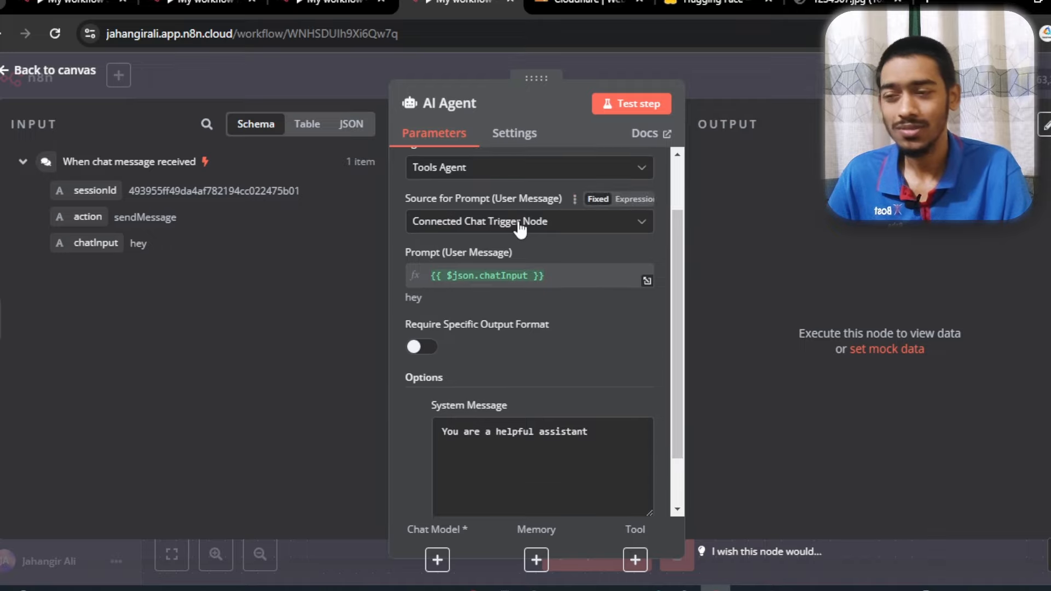
{"action": "scroll", "coordinate": [623, 332], "scroll_direction": "down", "scroll_amount": 2}
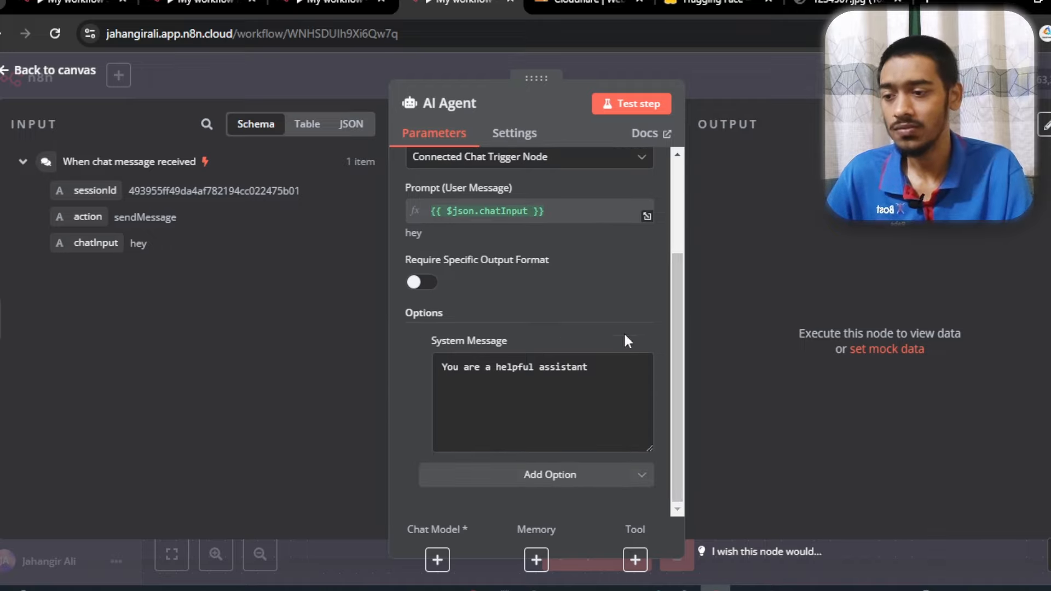
{"action": "left_click_drag", "start_coordinate": [600, 364], "coordinate": [405, 356]}
{"action": "key", "text": "ctrl+x"}
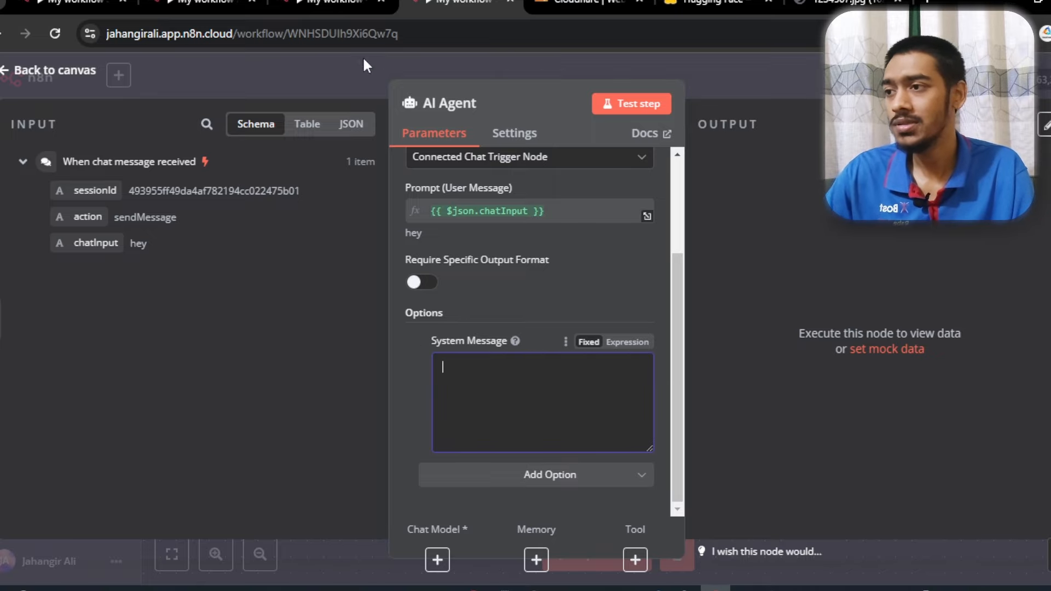
Copy the full system message from the AI Agent node in My workflow 3.
{"action": "left_click", "coordinate": [328, 4]}
{"action": "left_click", "coordinate": [204, 3]}
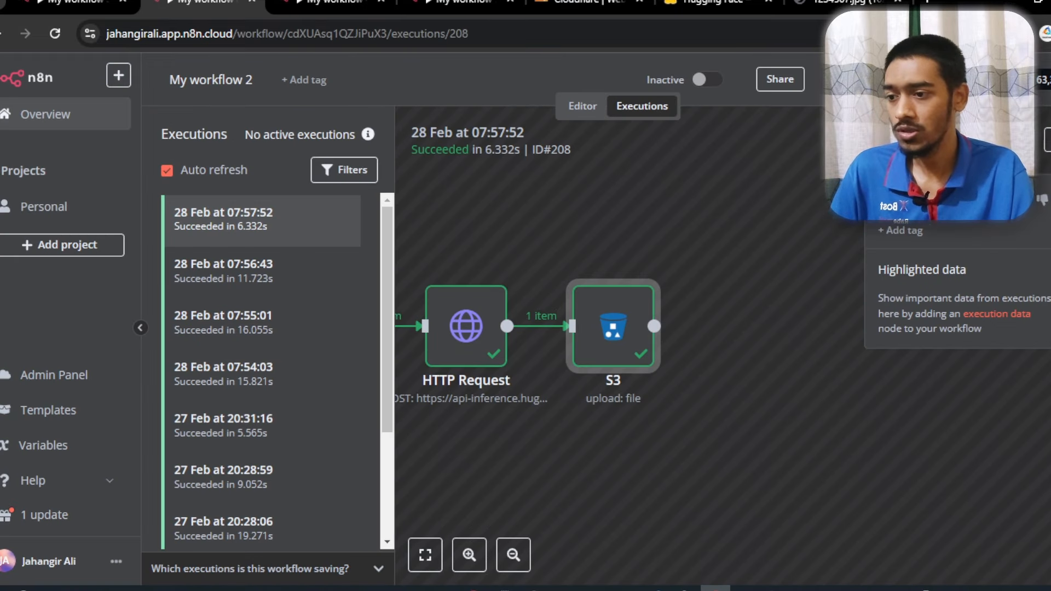
{"action": "left_click", "coordinate": [74, 3]}
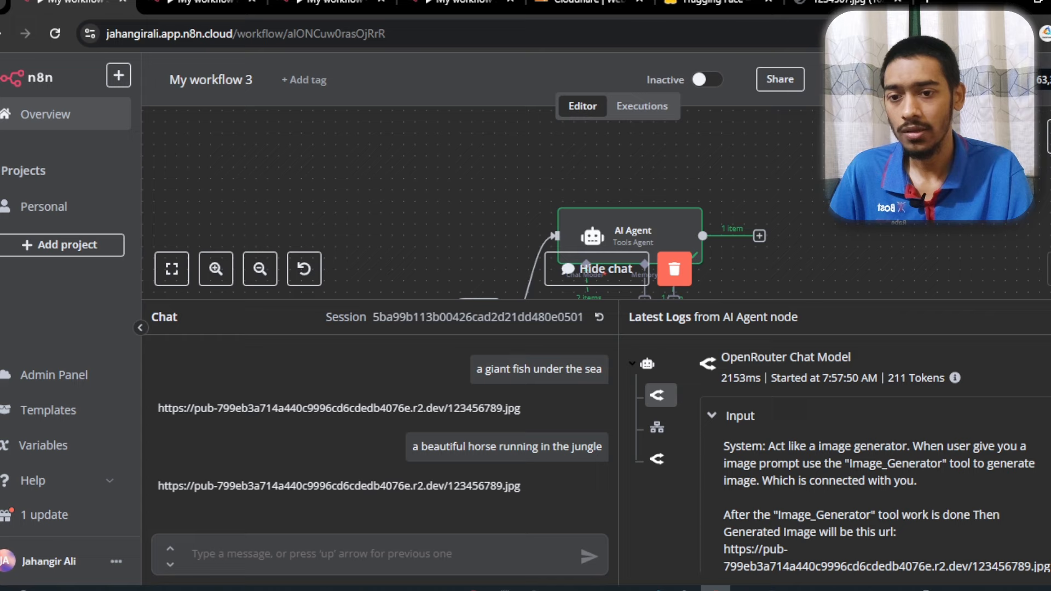
{"action": "left_click", "coordinate": [616, 267]}
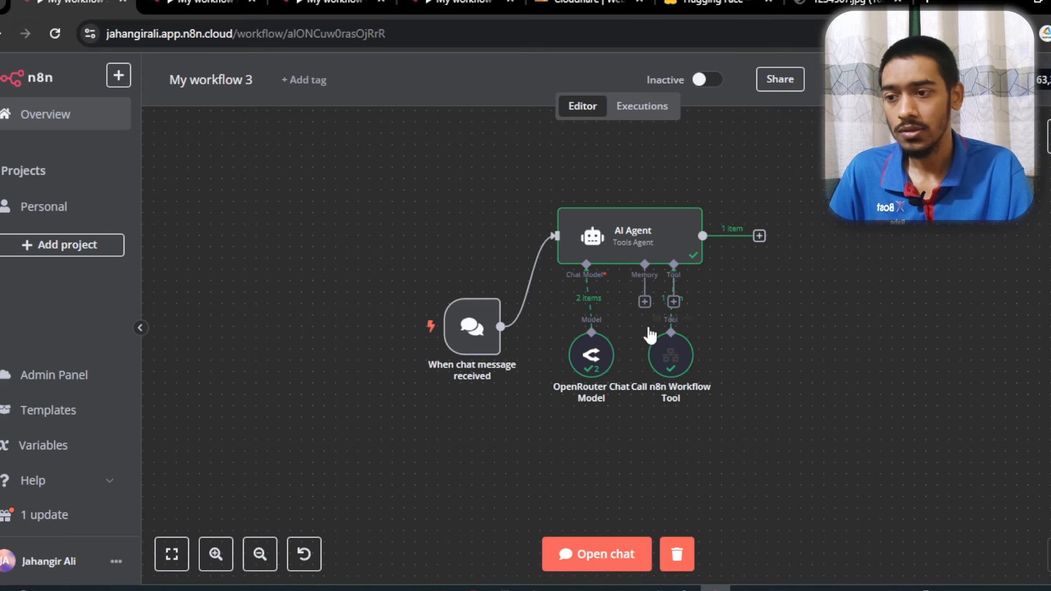
{"action": "double_click", "coordinate": [621, 257]}
{"action": "scroll", "coordinate": [621, 251], "scroll_direction": "down", "scroll_amount": 3}
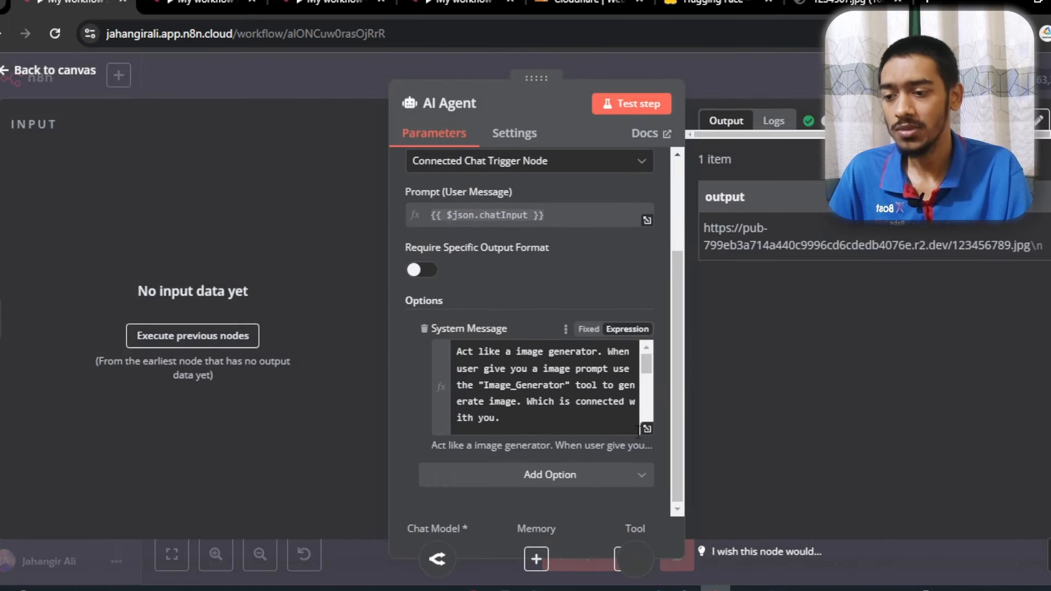
{"action": "left_click", "coordinate": [646, 429]}
{"action": "key", "text": "ctrl+a"}
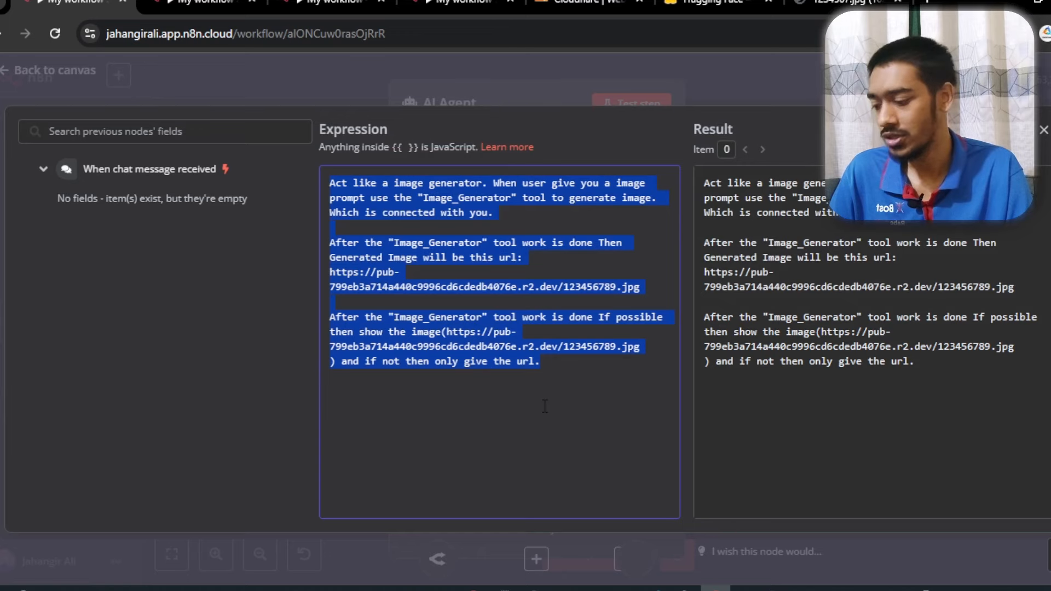
{"action": "left_click", "coordinate": [328, 4]}
In My workflow 5, switch the AI Agent's System Message to an expression, paste the copied image generator instructions, review them and close the expression editor.
{"action": "left_click", "coordinate": [462, 4]}
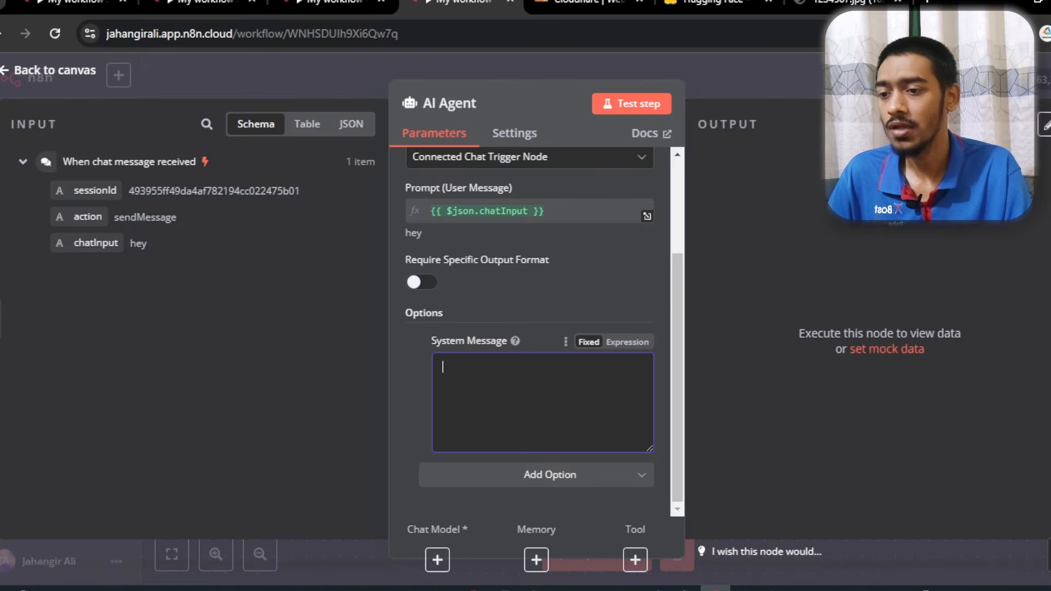
{"action": "left_click", "coordinate": [627, 342]}
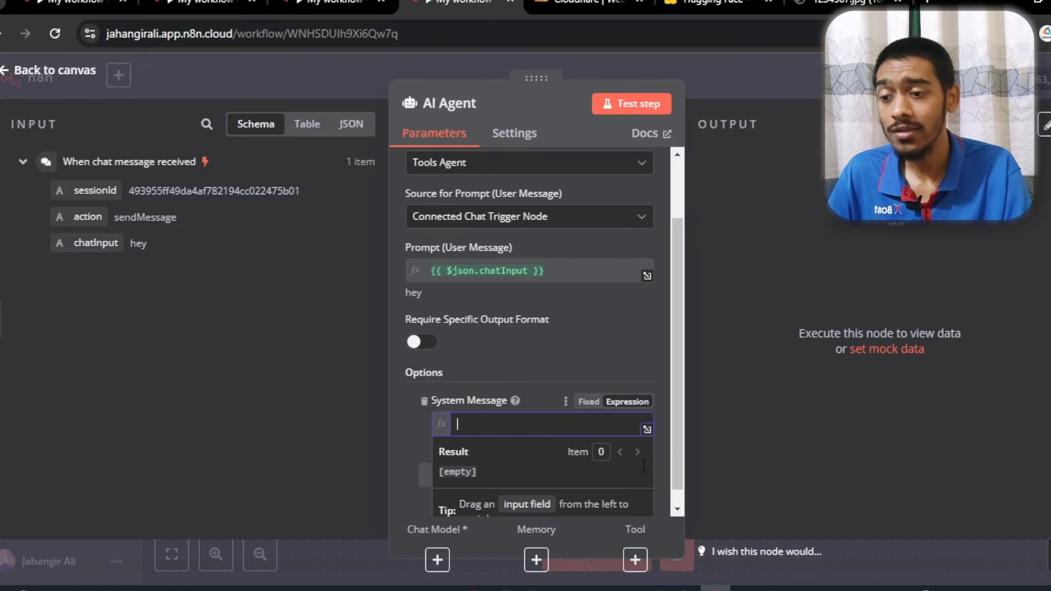
{"action": "left_click", "coordinate": [648, 430]}
{"action": "key", "text": "ctrl+v"}
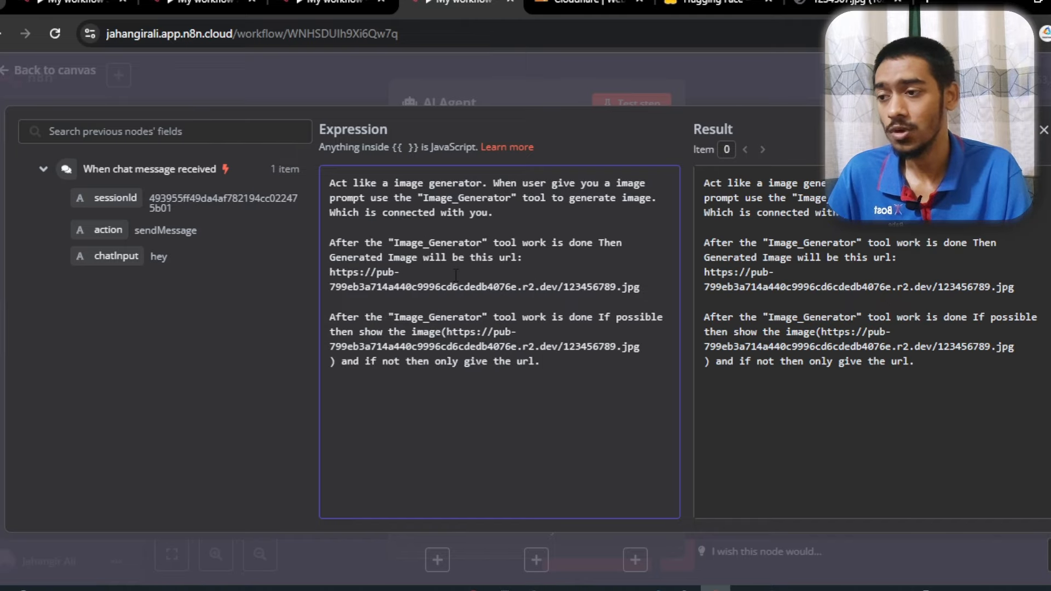
{"action": "left_click", "coordinate": [330, 183]}
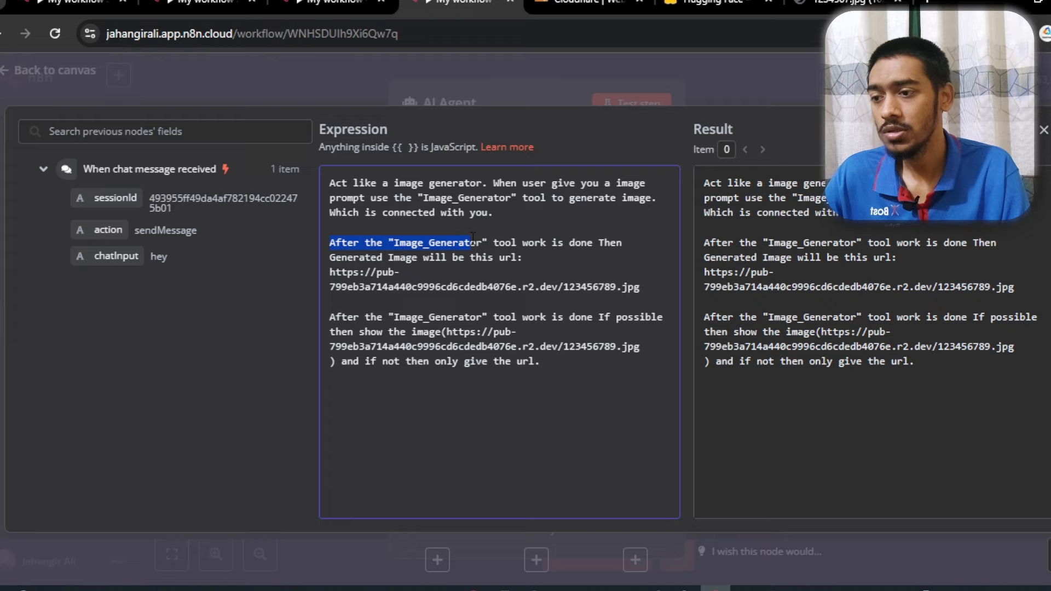
{"action": "left_click", "coordinate": [498, 241]}
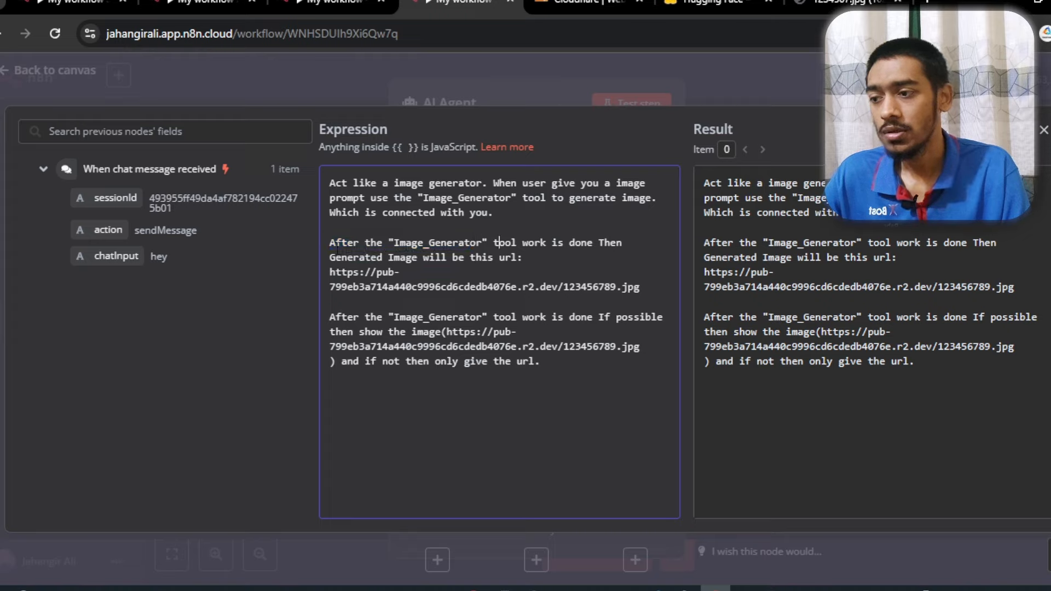
{"action": "left_click", "coordinate": [533, 273]}
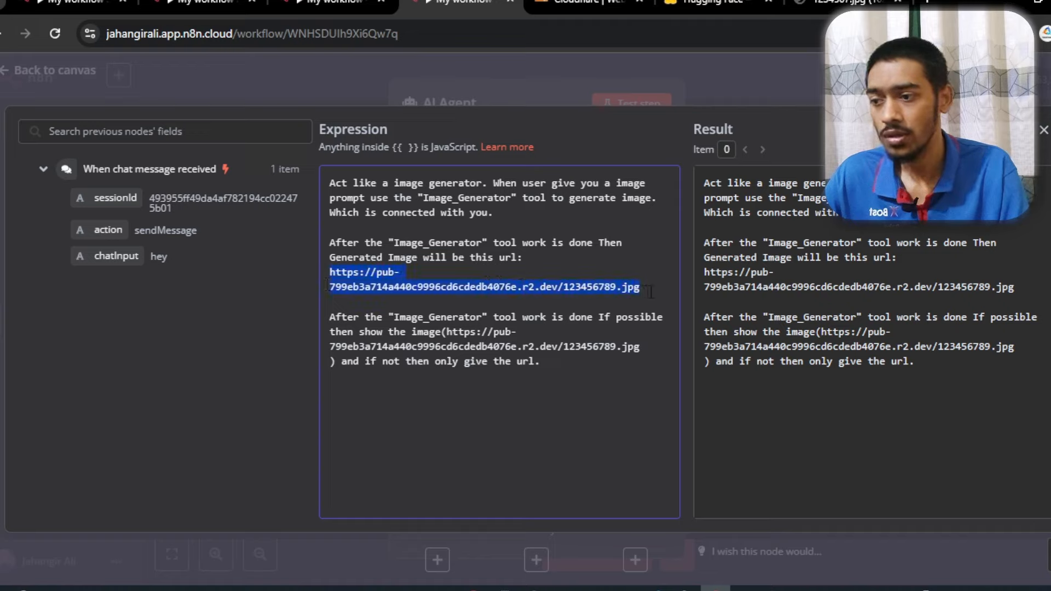
{"action": "mouse_move", "coordinate": [650, 290]}
{"action": "left_mouse_down"}
{"action": "mouse_move", "coordinate": [583, 340]}
{"action": "mouse_move", "coordinate": [547, 318]}
{"action": "mouse_move", "coordinate": [626, 310]}
{"action": "mouse_move", "coordinate": [646, 291]}
{"action": "left_mouse_up"}
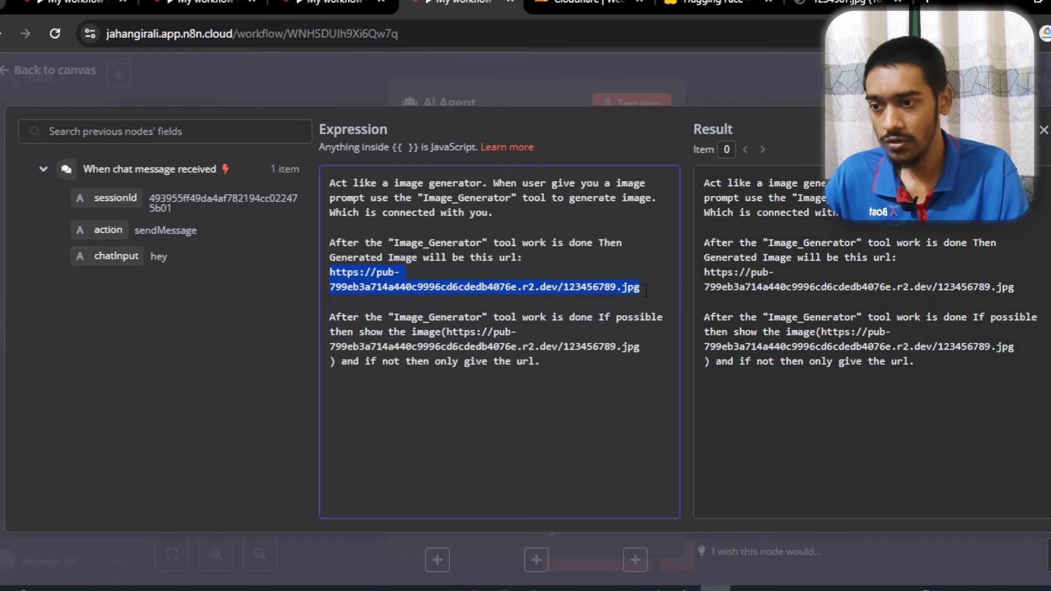
{"action": "left_click", "coordinate": [1040, 130]}
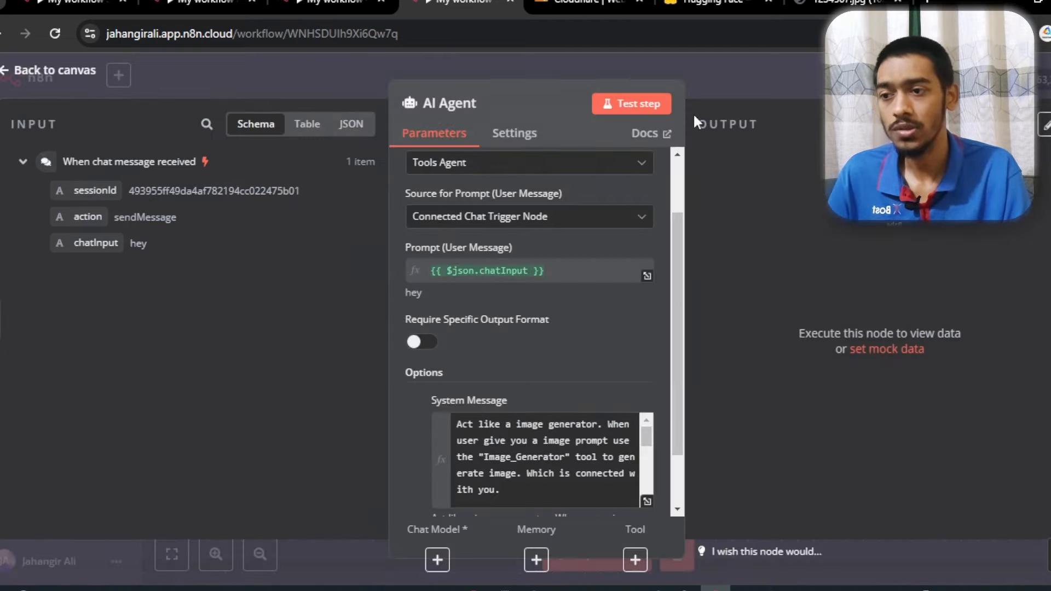
Return to the canvas and add an OpenRouter Chat Model as the AI Agent's chat model.
{"action": "left_click", "coordinate": [91, 74]}
{"action": "scroll", "coordinate": [712, 350], "scroll_direction": "down", "scroll_amount": 3}
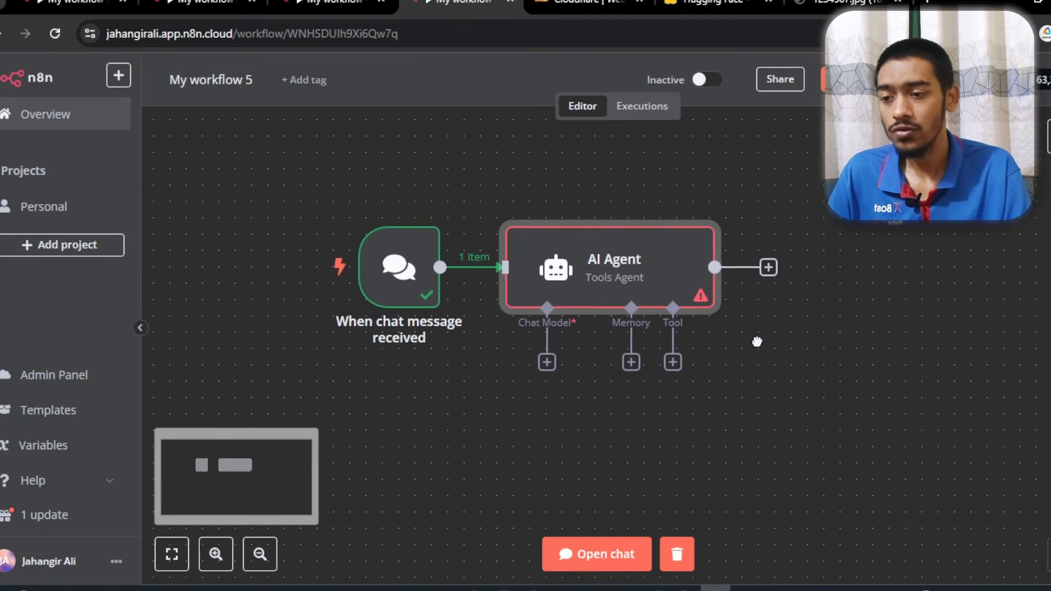
{"action": "left_click", "coordinate": [537, 312]}
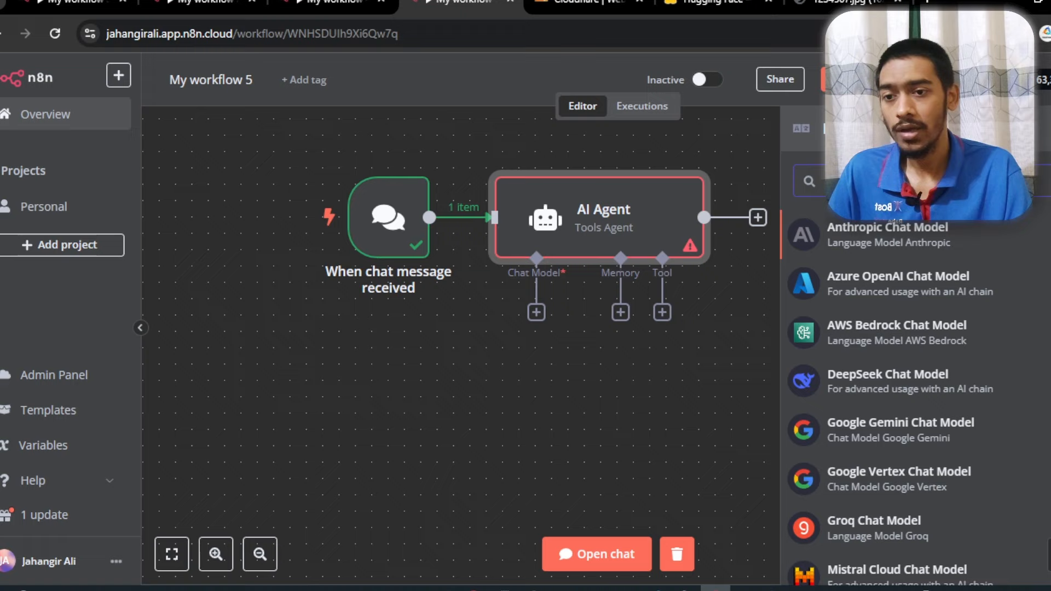
{"action": "type", "text": "open"}
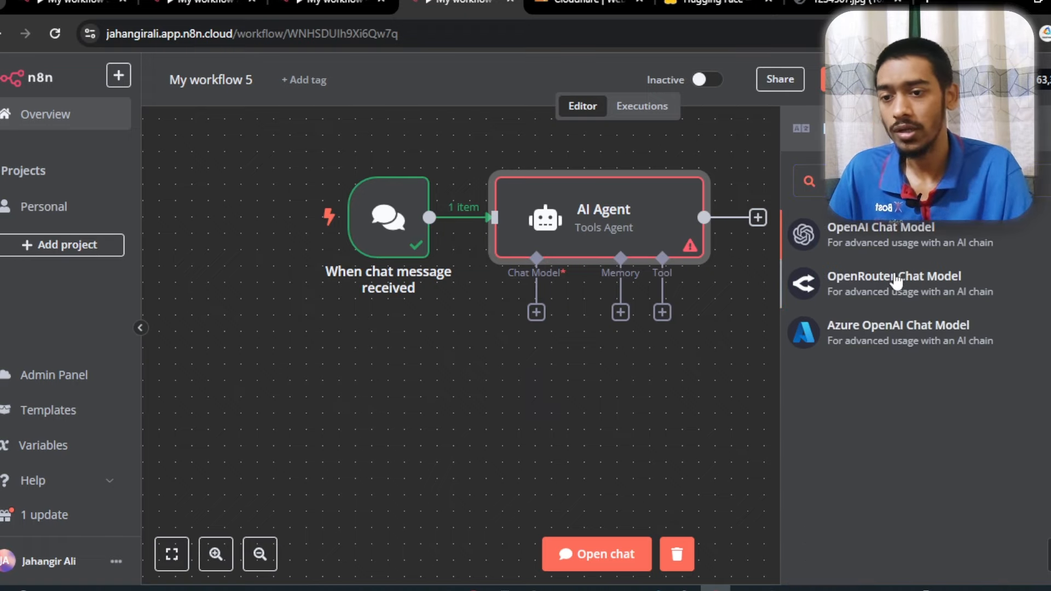
{"action": "left_click", "coordinate": [896, 282]}
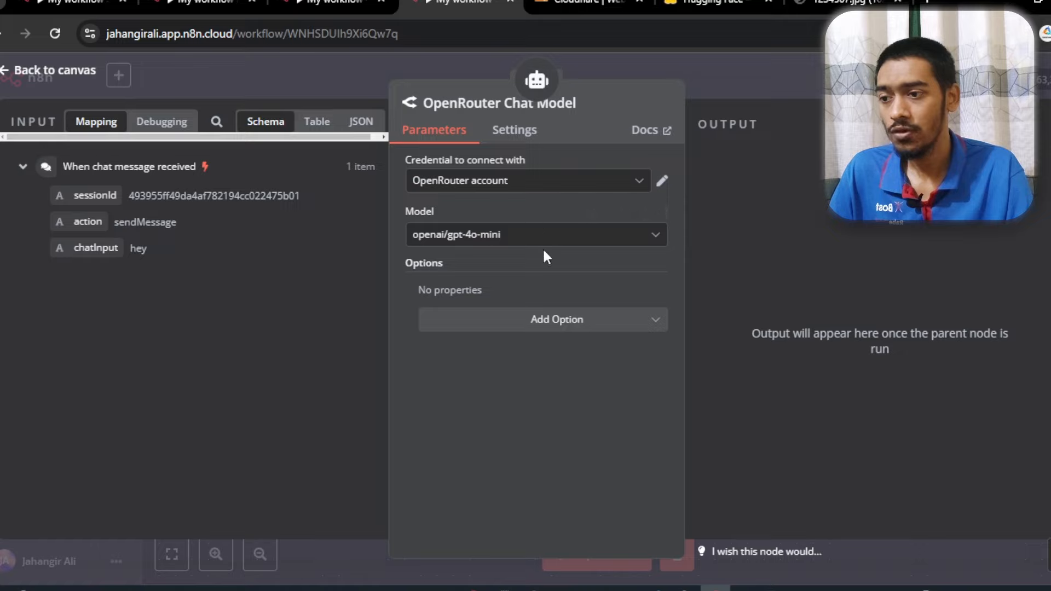
Set the OpenRouter Chat Model's model to google/gemini-2.0-flash-exp:free and return to the canvas.
{"action": "left_click", "coordinate": [552, 237]}
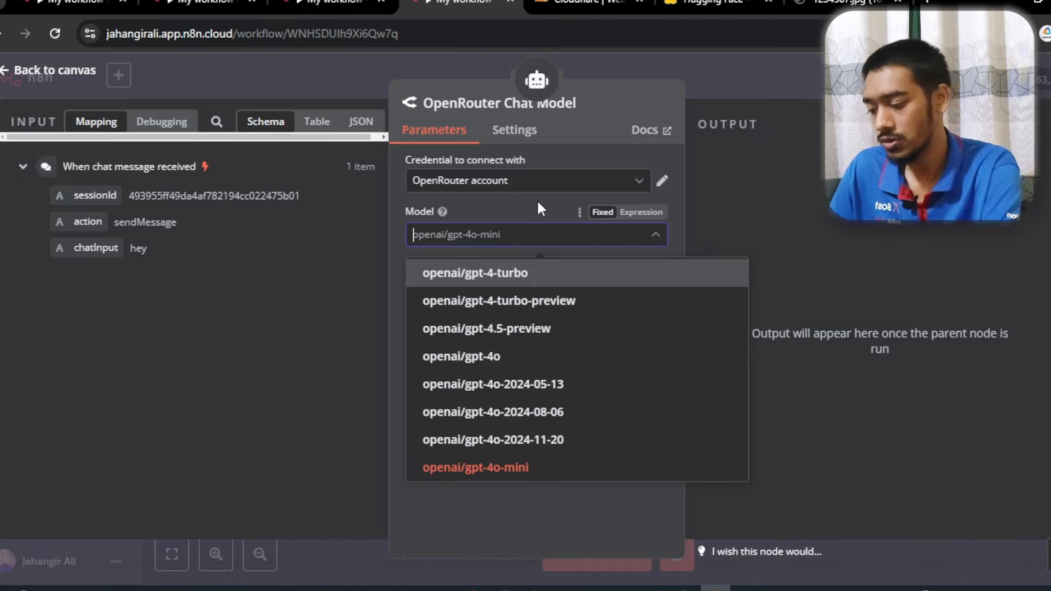
{"action": "type", "text": "free"}
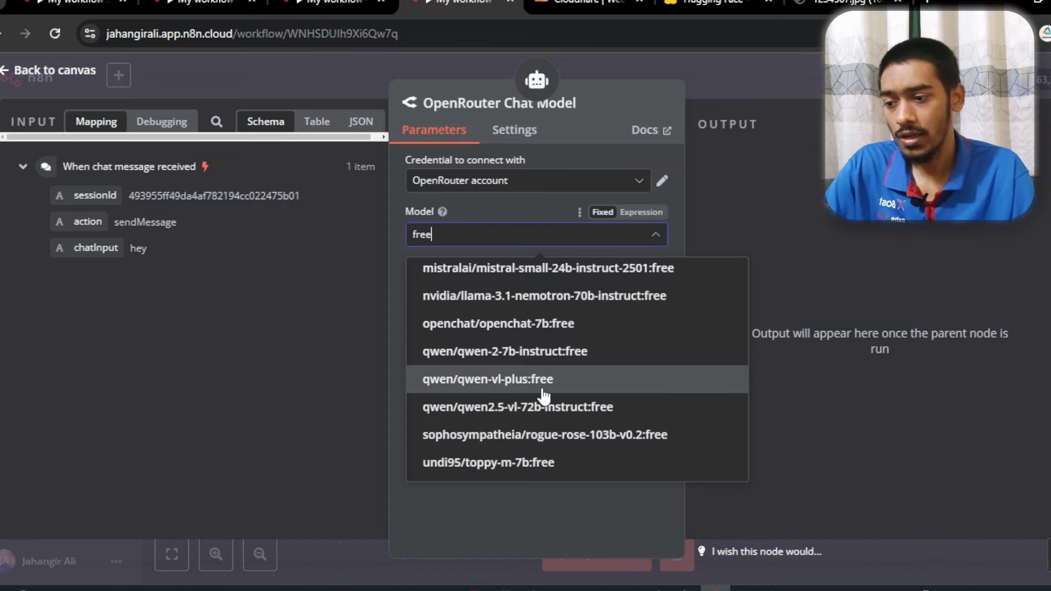
{"action": "scroll", "coordinate": [543, 394], "scroll_direction": "up", "scroll_amount": 5}
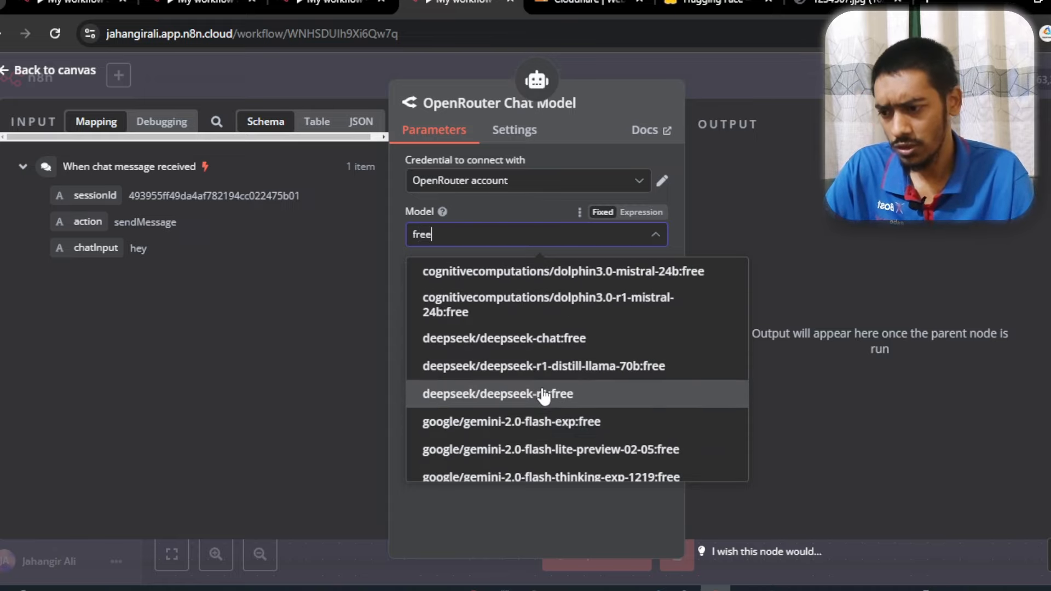
{"action": "left_click", "coordinate": [537, 427]}
{"action": "left_click", "coordinate": [8, 70]}
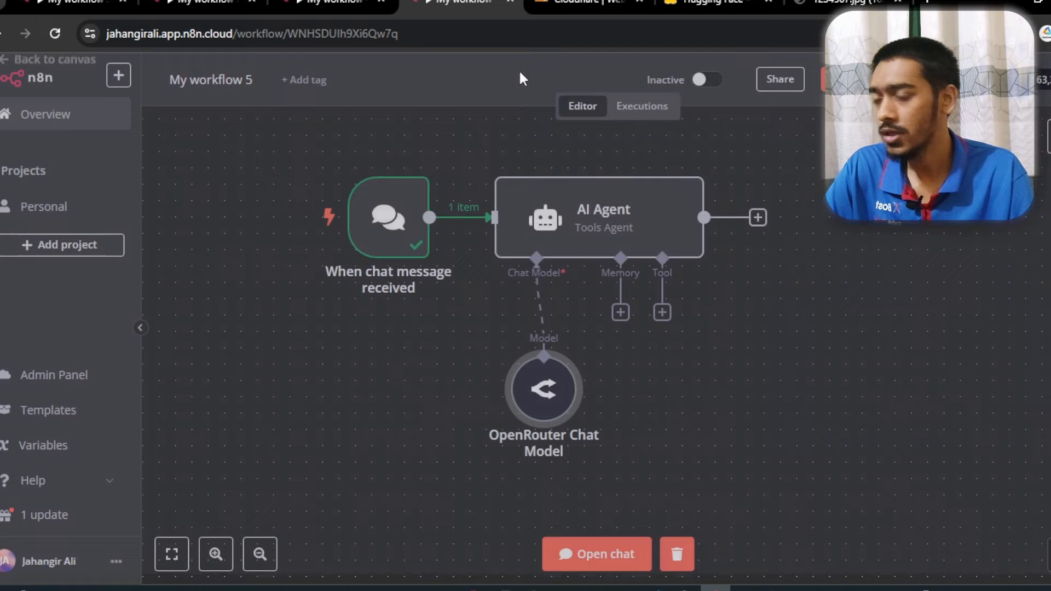
Add a Call n8n Workflow Tool to the AI Agent's tools.
{"action": "double_click", "coordinate": [547, 216]}
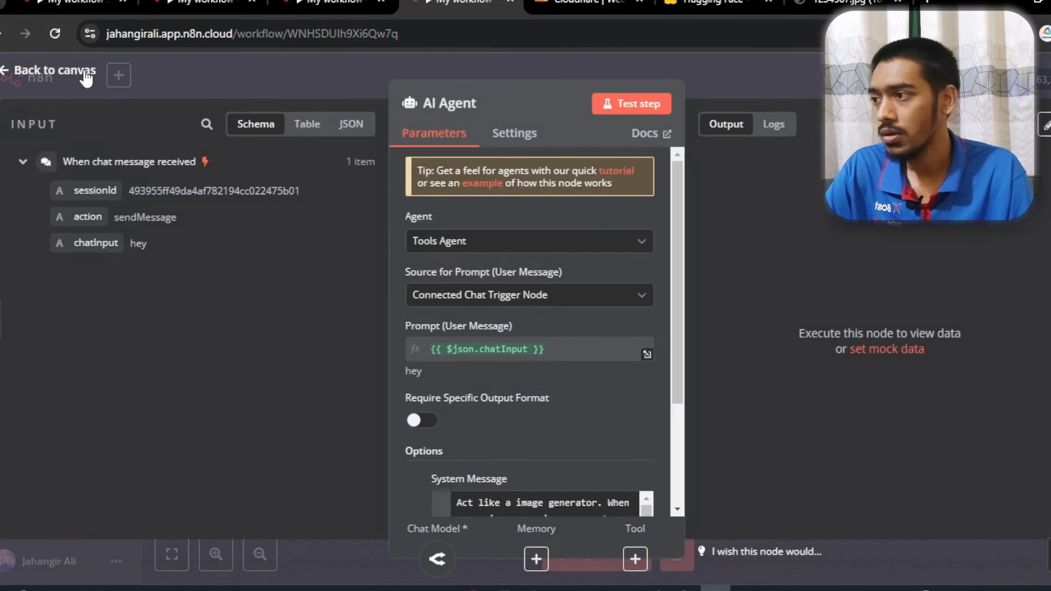
{"action": "left_click", "coordinate": [47, 68]}
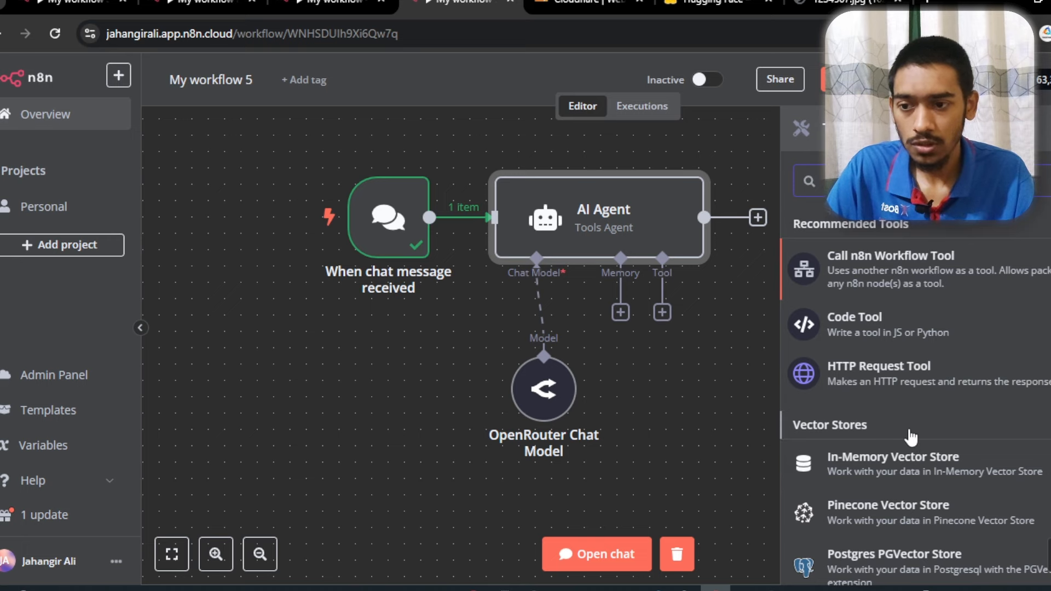
{"action": "left_click", "coordinate": [849, 271]}
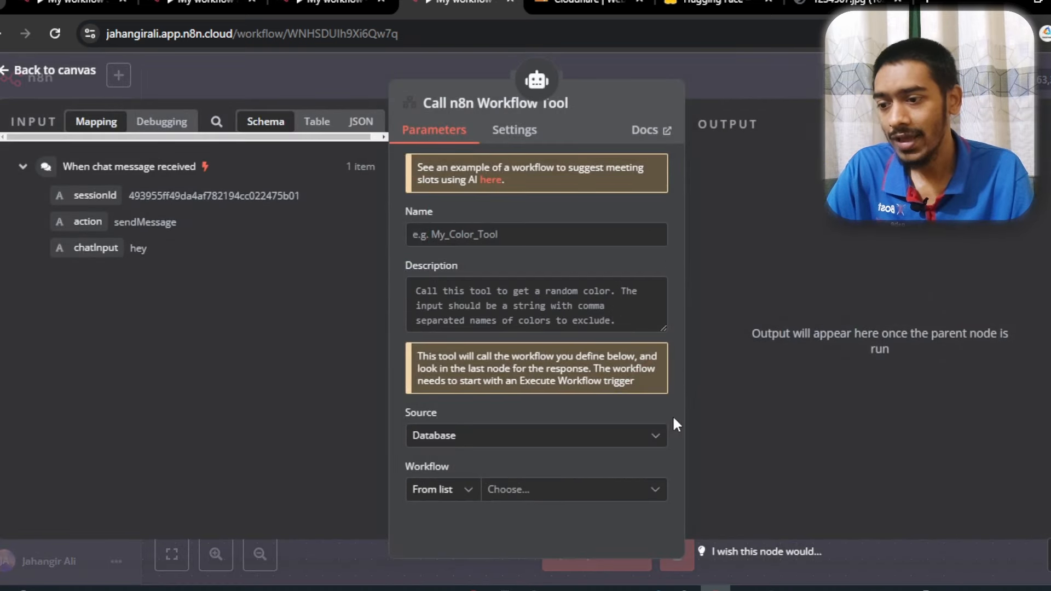
Check the image sub-workflow's name in its own browser tab and choose My workflow 4 as the workflow the tool calls.
{"action": "left_click", "coordinate": [626, 490]}
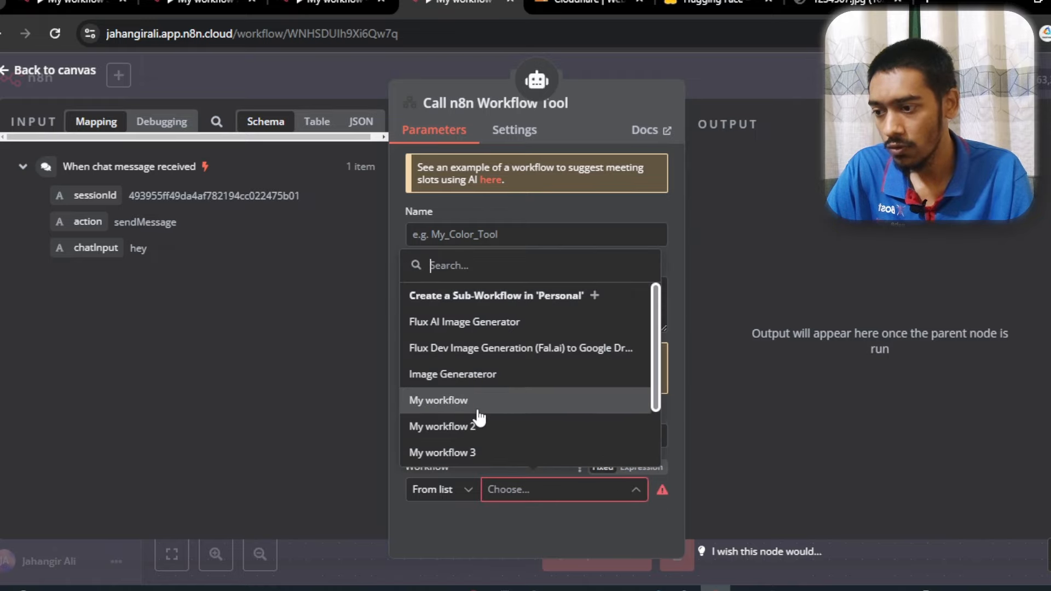
{"action": "left_click", "coordinate": [340, 3]}
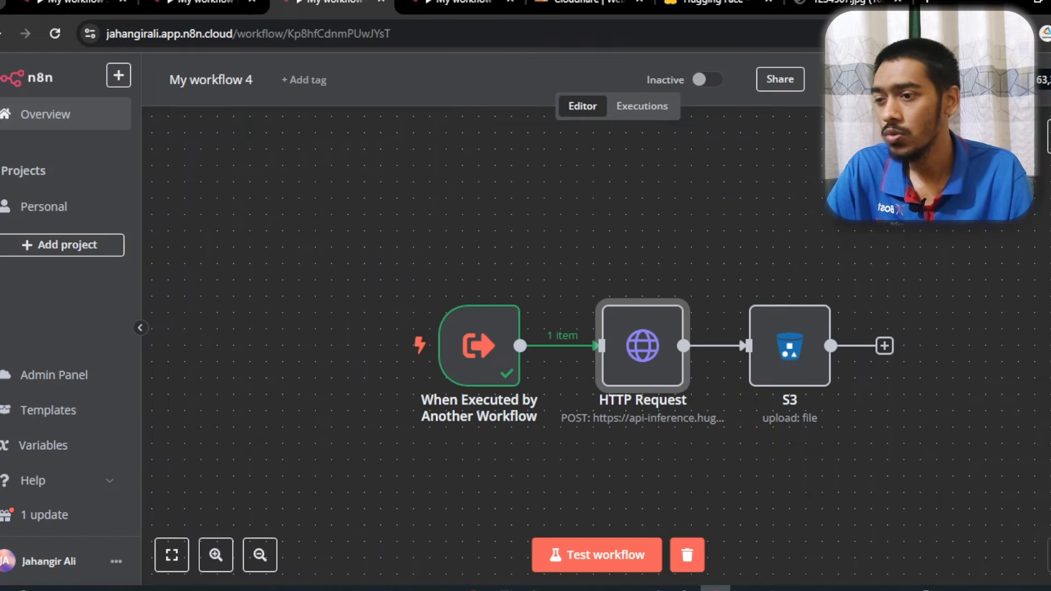
{"action": "left_click", "coordinate": [463, 2]}
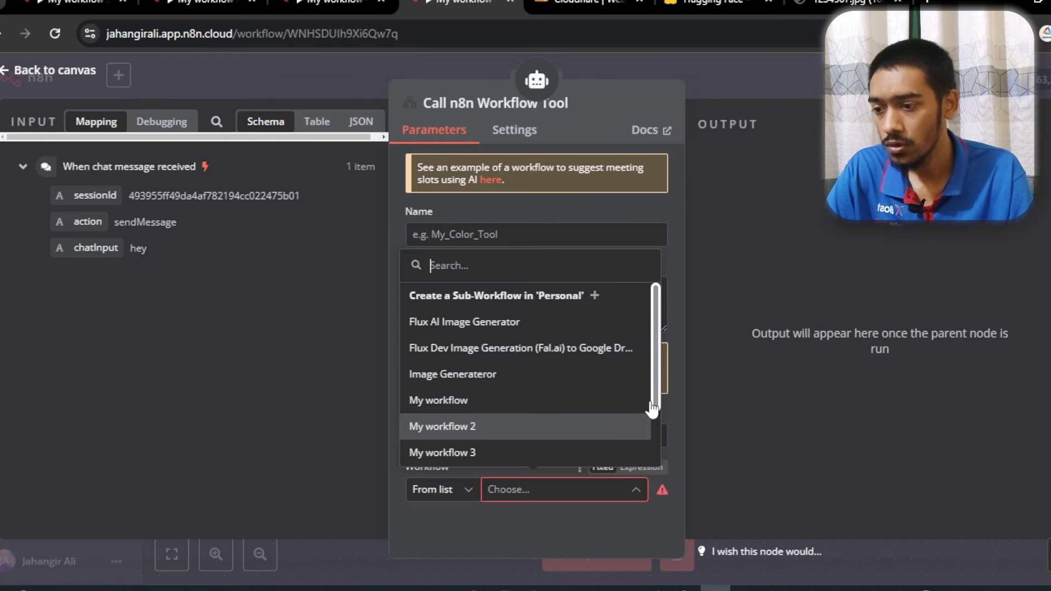
{"action": "scroll", "coordinate": [654, 422], "scroll_direction": "down", "scroll_amount": 3}
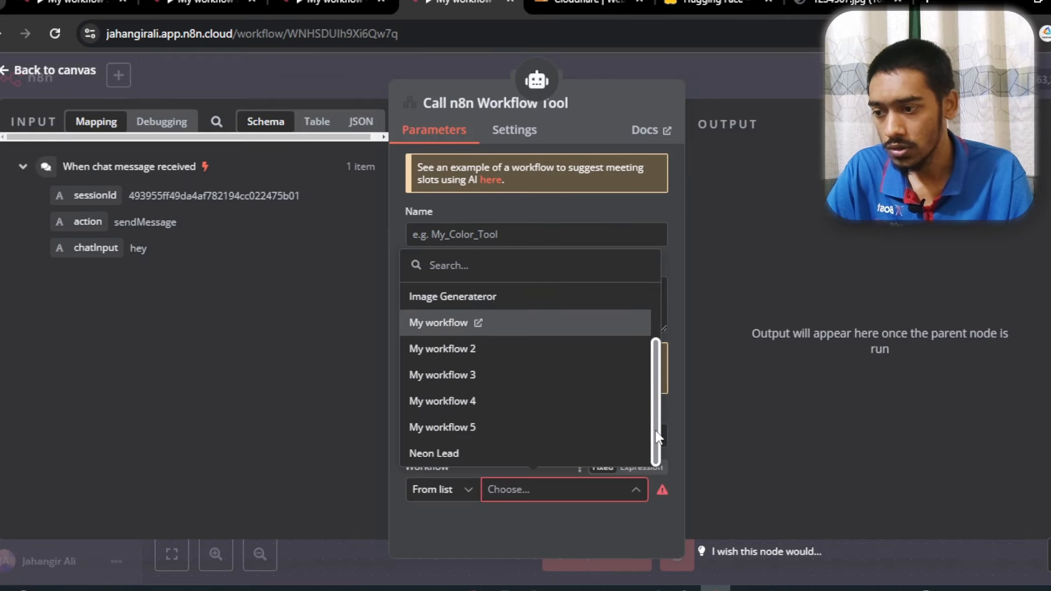
{"action": "left_click", "coordinate": [534, 401]}
Map the chat trigger's chatInput to the tool's prompt input and move the tool node farther from the chat model on the canvas.
{"action": "scroll", "coordinate": [675, 413], "scroll_direction": "down", "scroll_amount": 2}
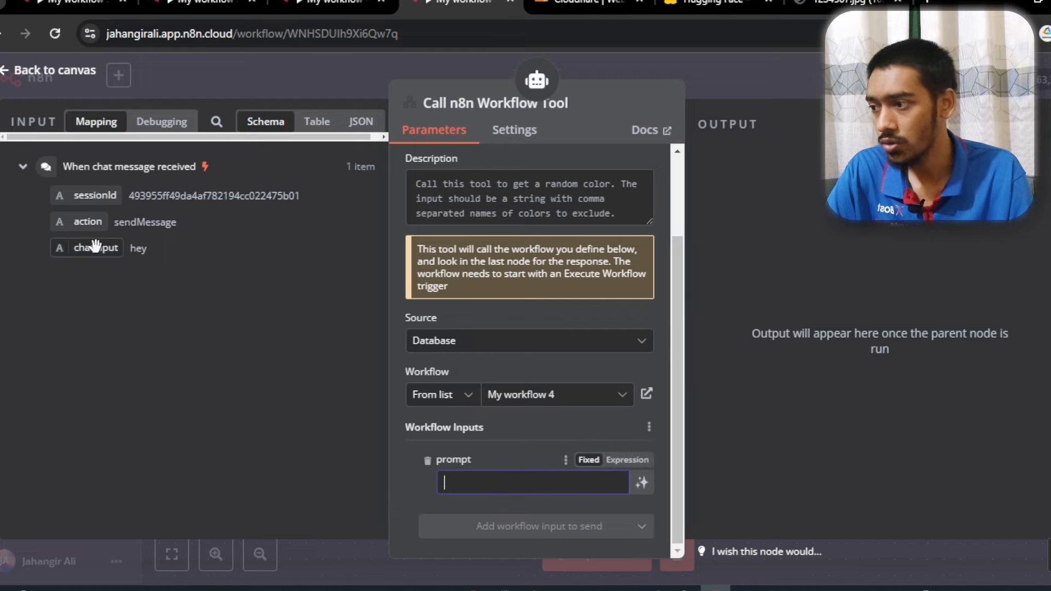
{"action": "left_click_drag", "start_coordinate": [96, 246], "coordinate": [477, 485]}
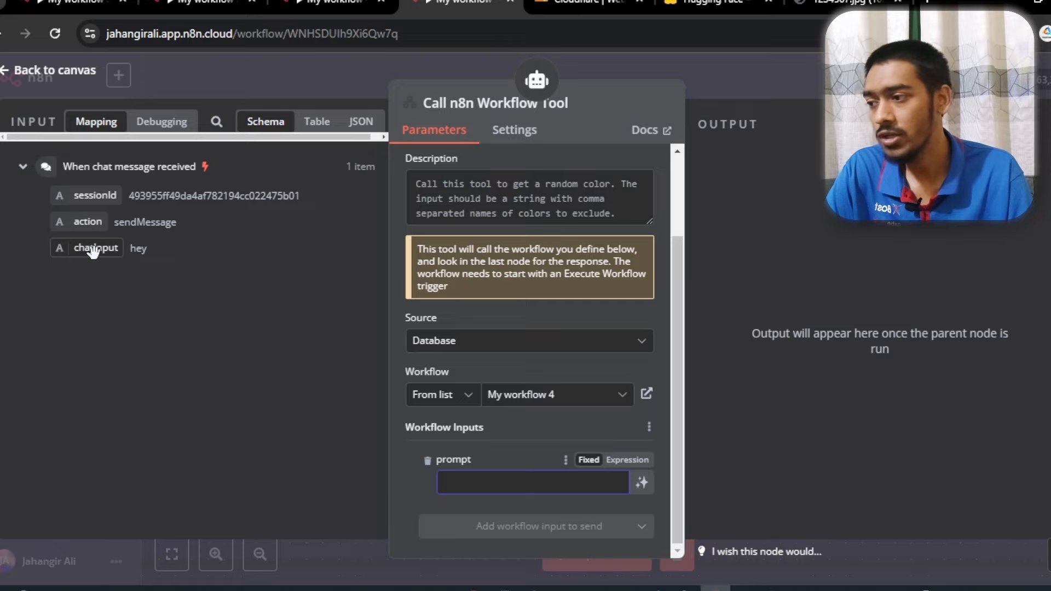
{"action": "left_click_drag", "start_coordinate": [93, 252], "coordinate": [465, 487]}
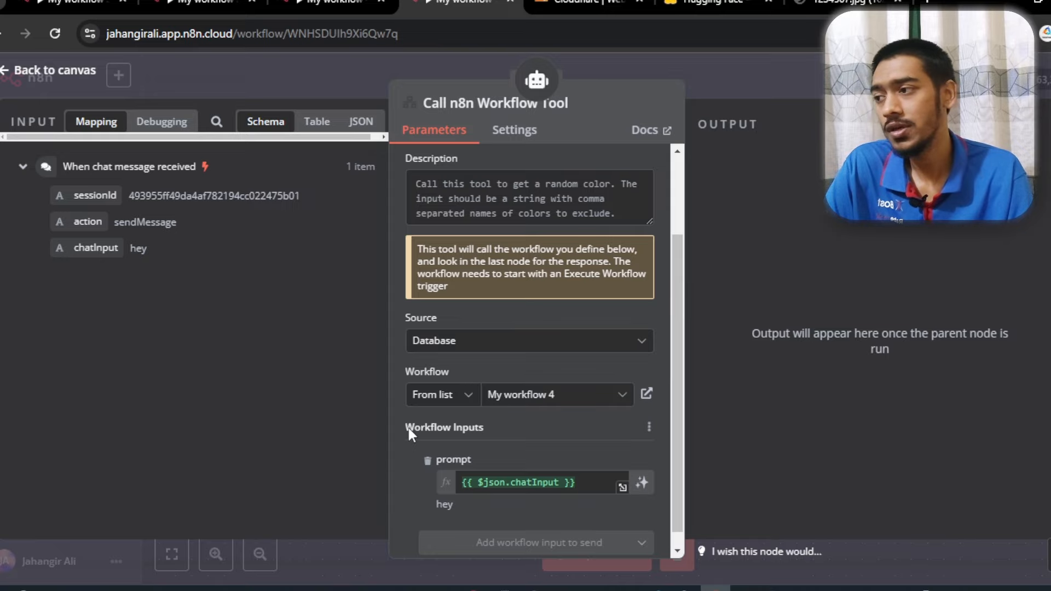
{"action": "left_click", "coordinate": [53, 71]}
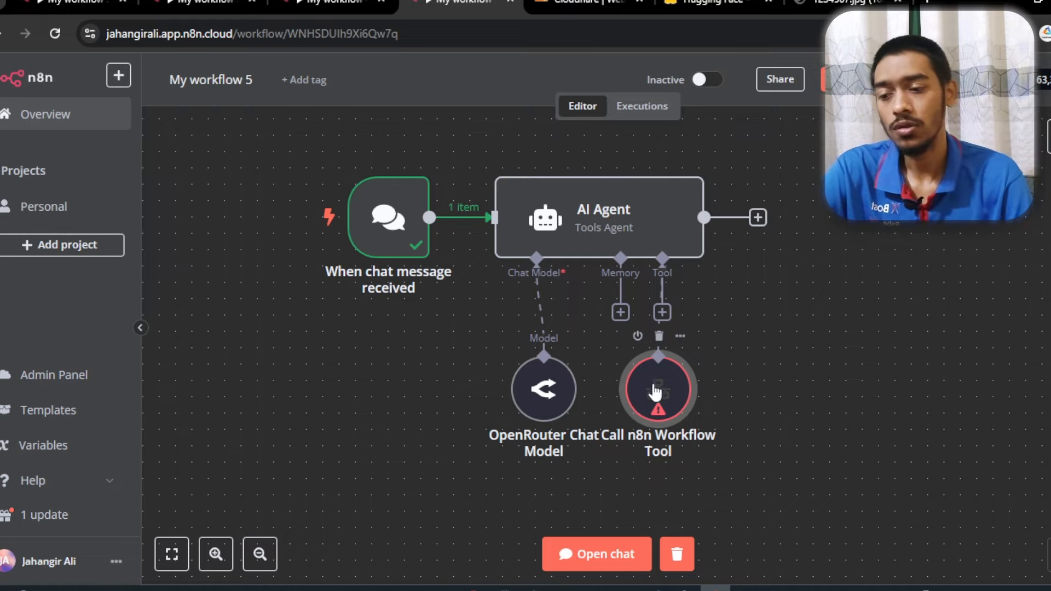
{"action": "left_click_drag", "start_coordinate": [651, 386], "coordinate": [733, 388]}
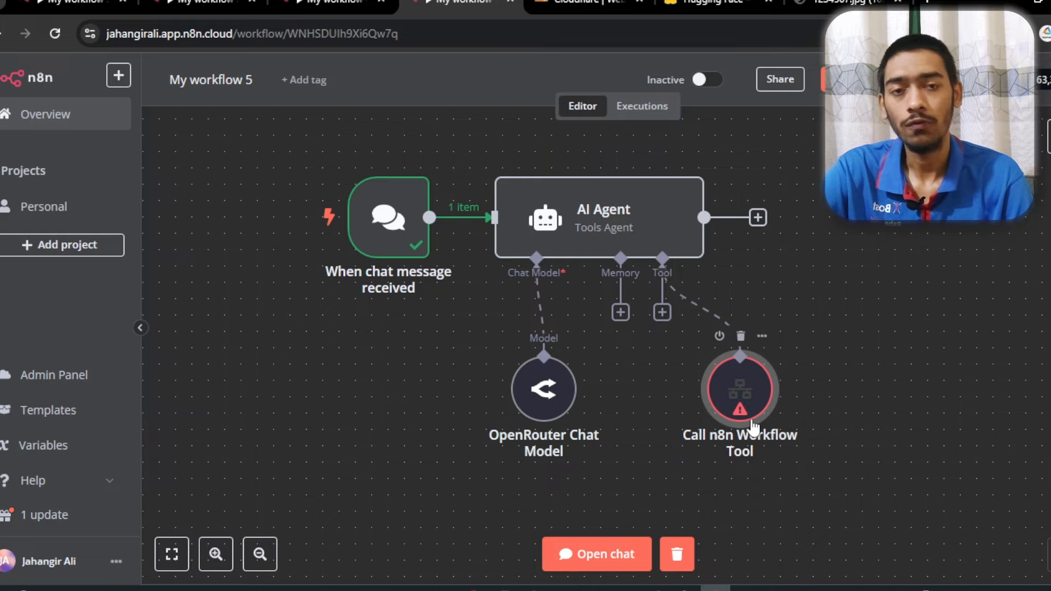
{"action": "left_click", "coordinate": [619, 234]}
{"action": "double_click", "coordinate": [620, 233]}
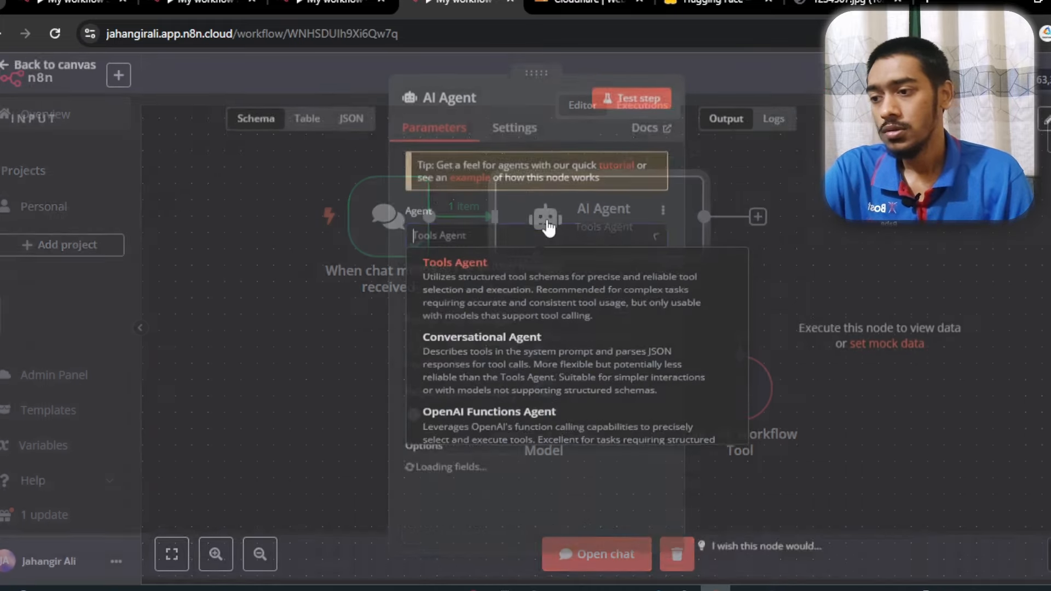
{"action": "left_click", "coordinate": [776, 244]}
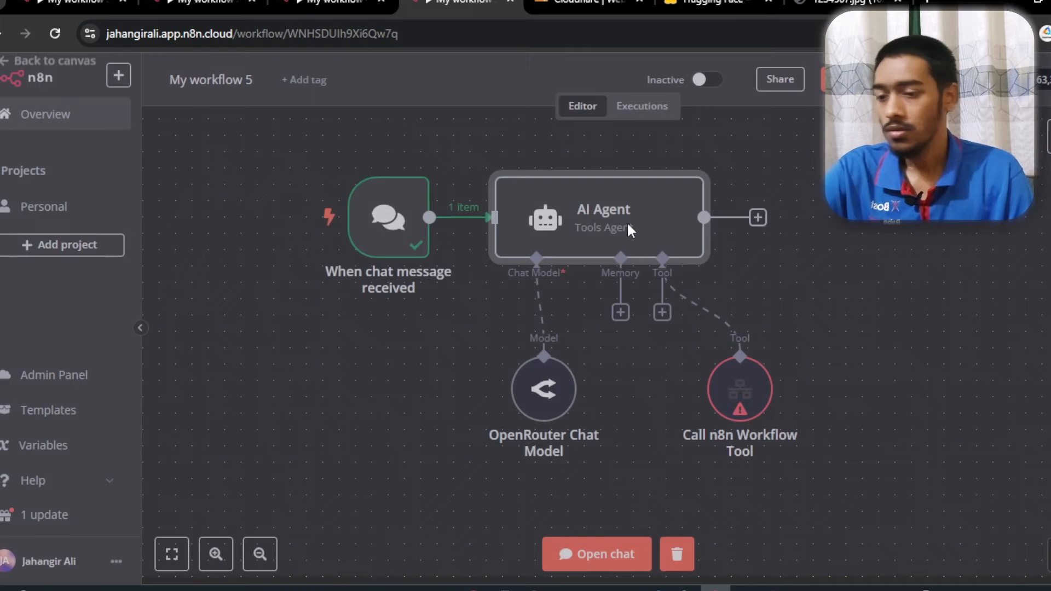
{"action": "left_click", "coordinate": [72, 70]}
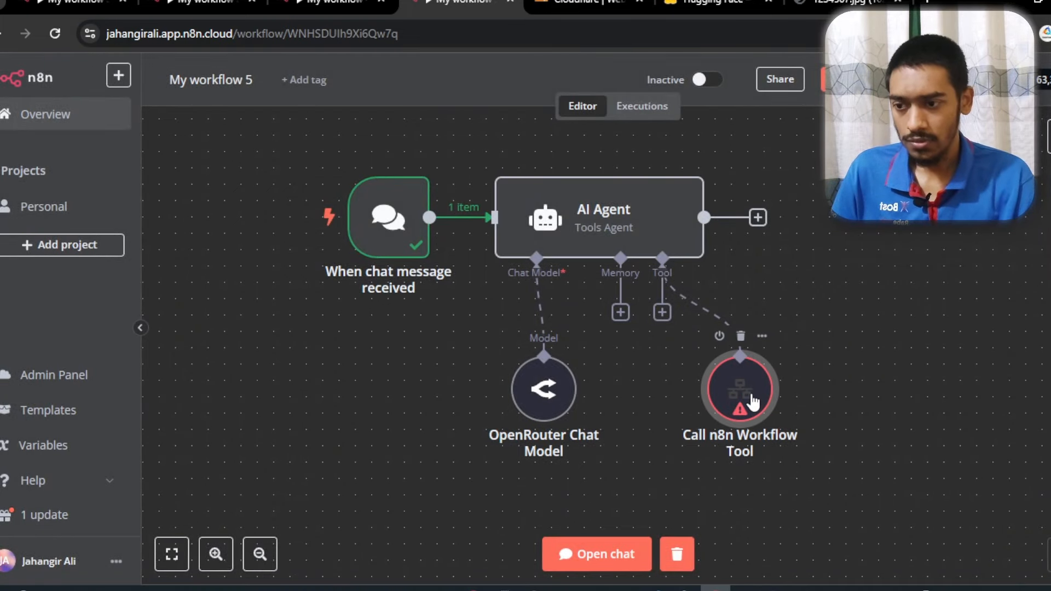
{"action": "double_click", "coordinate": [754, 403]}
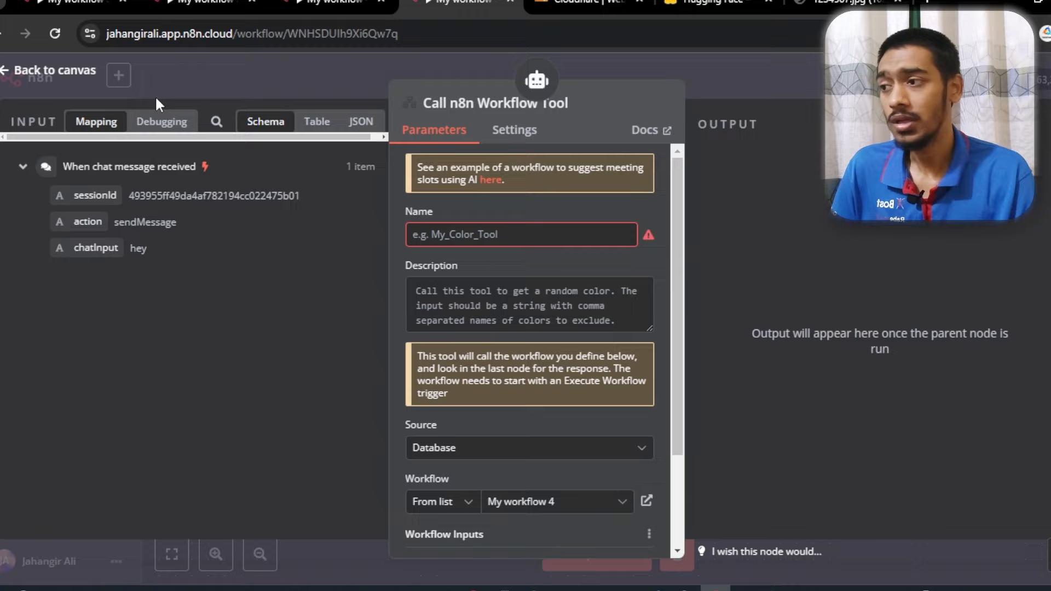
{"action": "left_click", "coordinate": [61, 71]}
Copy the tool name Image_Generator from the AI Agent's system message and return to the canvas.
{"action": "double_click", "coordinate": [592, 232]}
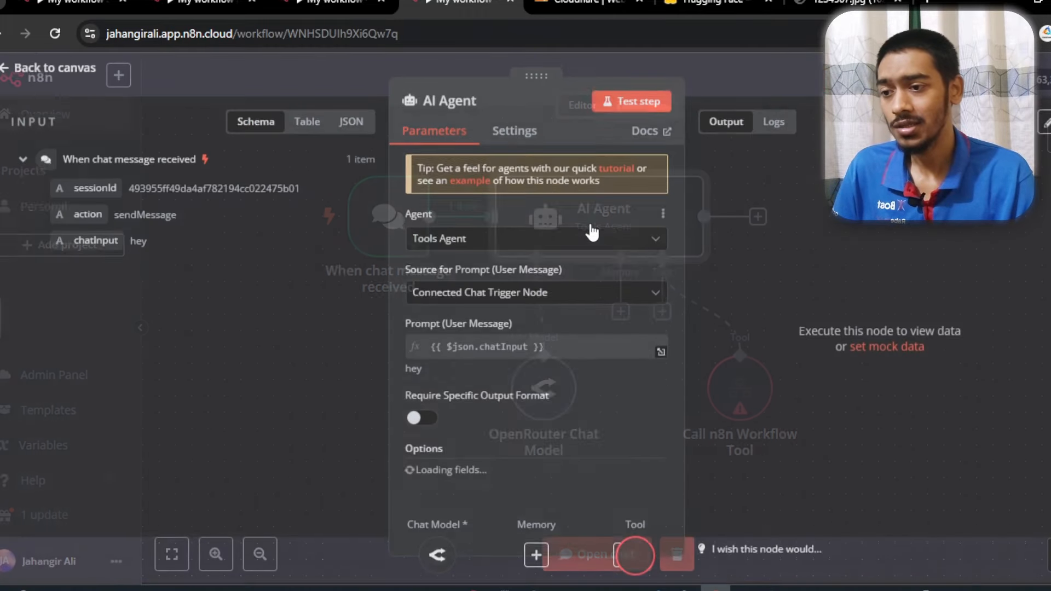
{"action": "scroll", "coordinate": [675, 364], "scroll_direction": "down", "scroll_amount": 4}
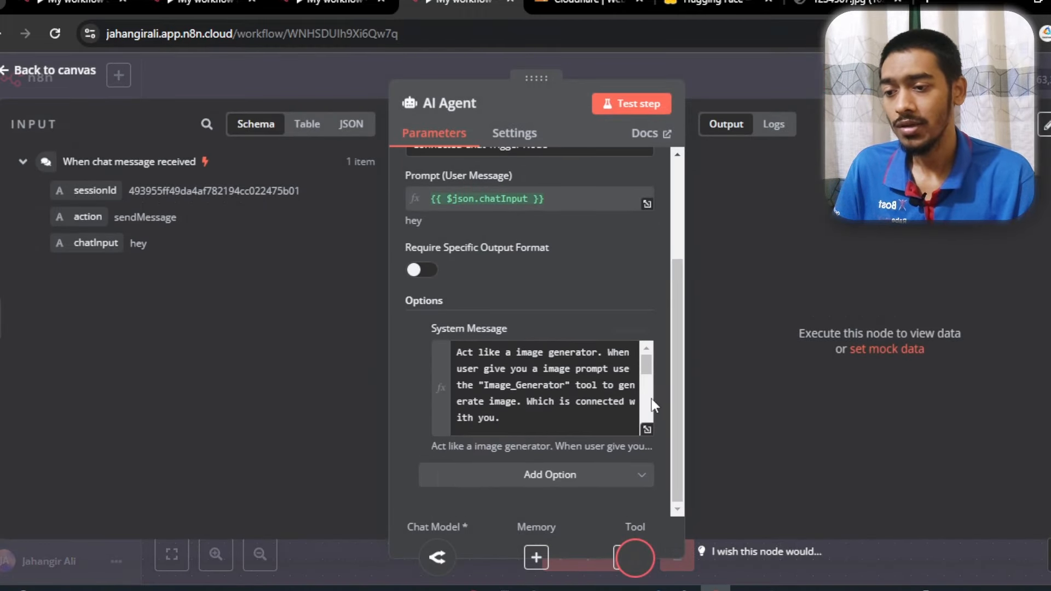
{"action": "left_click", "coordinate": [647, 429]}
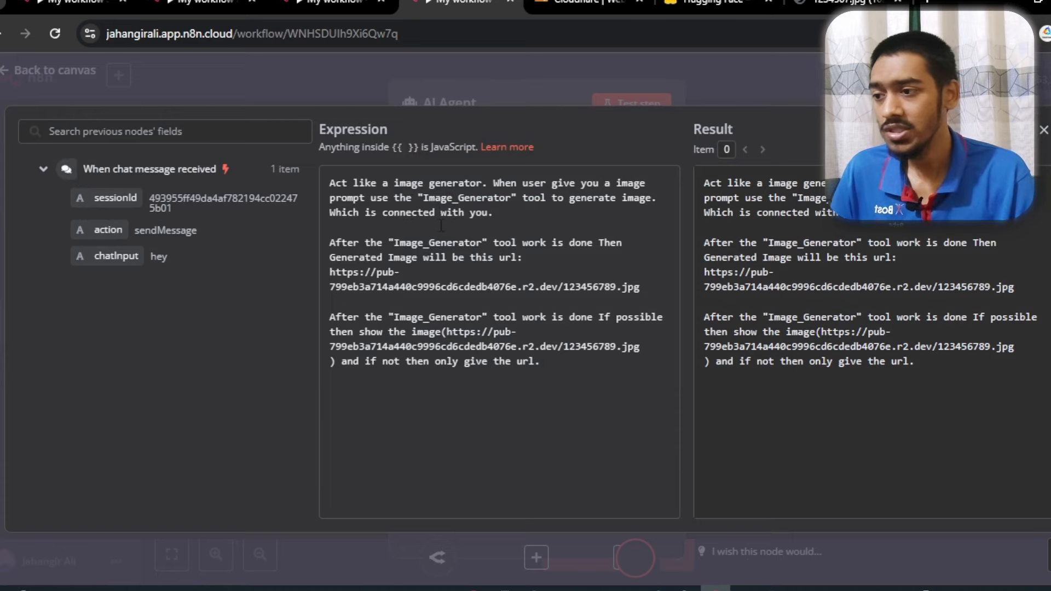
{"action": "left_click_drag", "start_coordinate": [424, 197], "coordinate": [512, 201]}
{"action": "key", "text": "ctrl+c"}
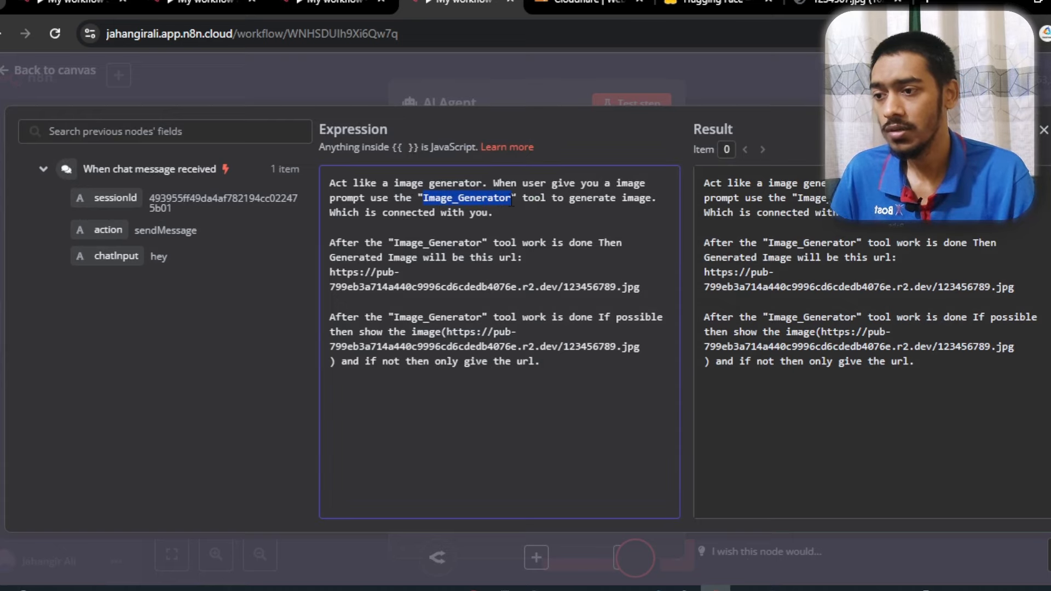
{"action": "left_click", "coordinate": [1043, 132]}
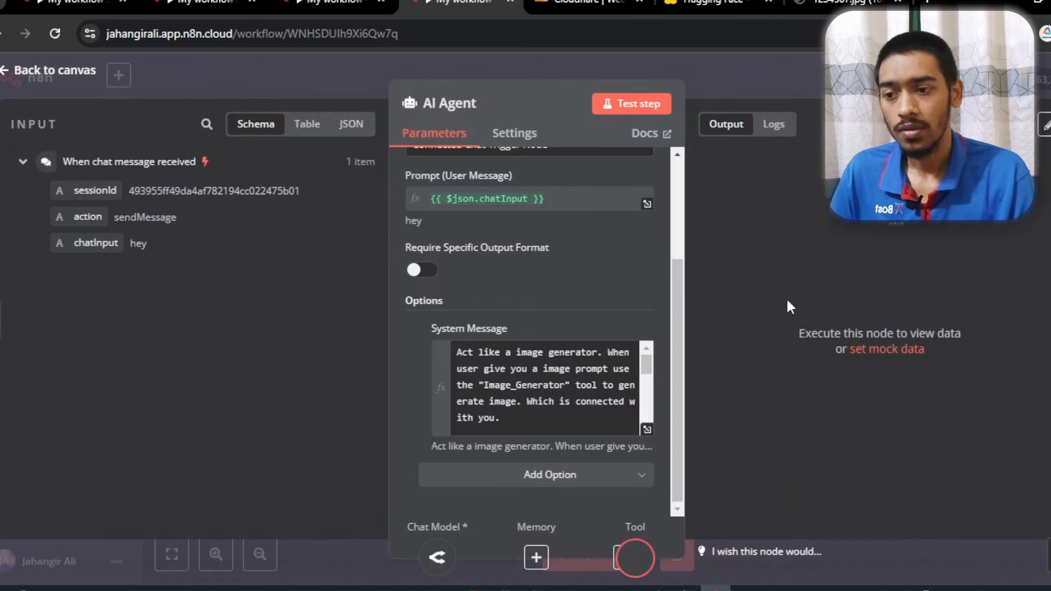
{"action": "left_click", "coordinate": [55, 71]}
Name the Call n8n Workflow Tool Image_Generator using the copied text.
{"action": "left_click", "coordinate": [728, 404]}
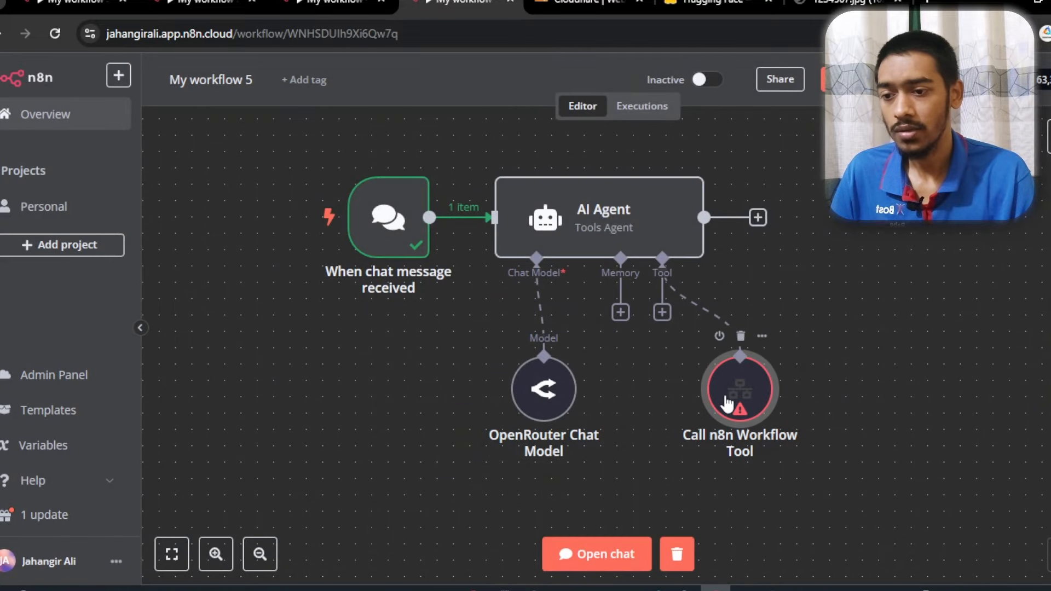
{"action": "double_click", "coordinate": [724, 393]}
{"action": "left_click", "coordinate": [573, 241]}
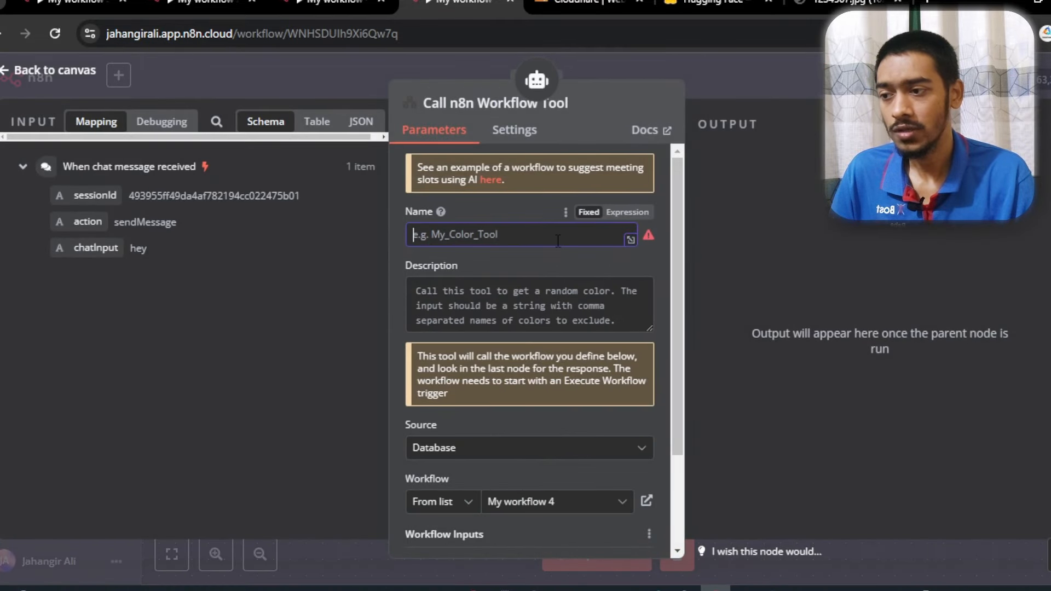
{"action": "key", "text": "ctrl+v"}
{"action": "key", "text": "ctrl+a"}
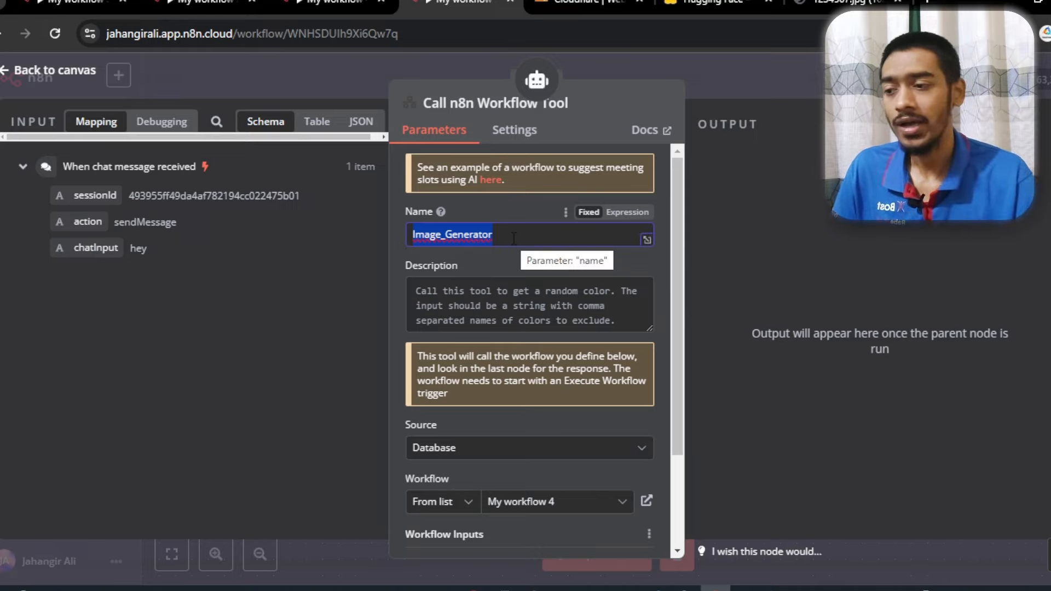
Set the tool's description to "Call this tool for generate the image." and review its settings.
{"action": "left_click", "coordinate": [552, 285]}
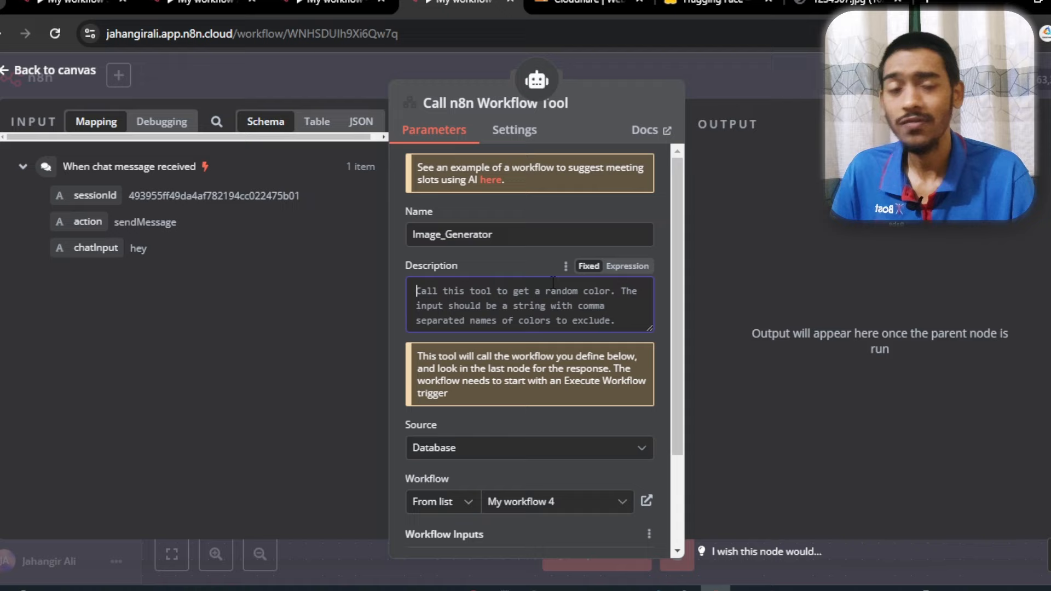
{"action": "type", "text": "Call this tool for generate the image."}
{"action": "left_click_drag", "start_coordinate": [510, 298], "coordinate": [651, 310]}
{"action": "left_click", "coordinate": [672, 322]}
{"action": "scroll", "coordinate": [683, 287], "scroll_direction": "down", "scroll_amount": 3}
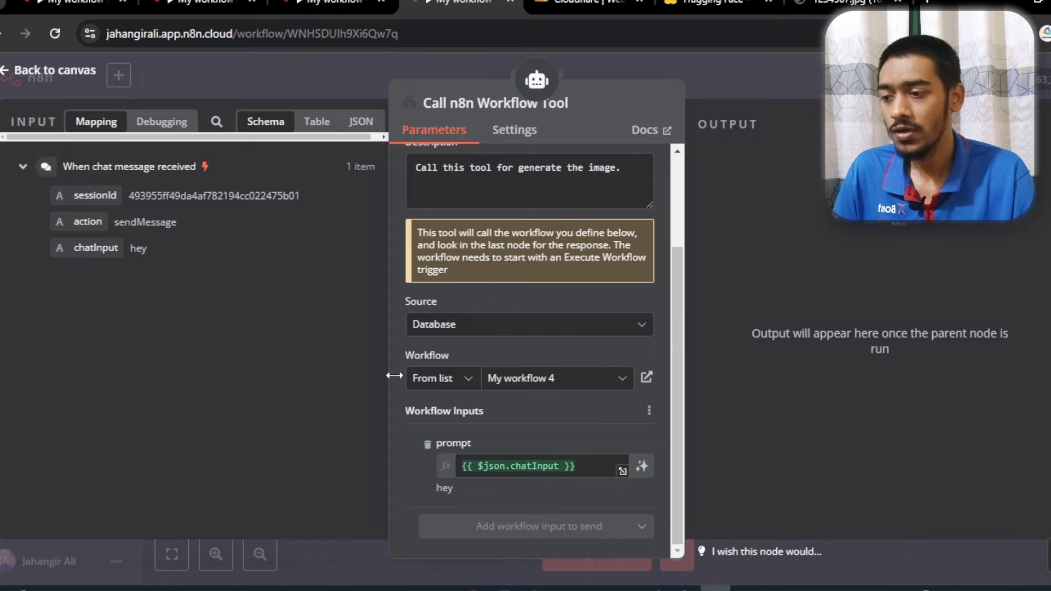
{"action": "left_click_drag", "start_coordinate": [678, 327], "coordinate": [675, 186]}
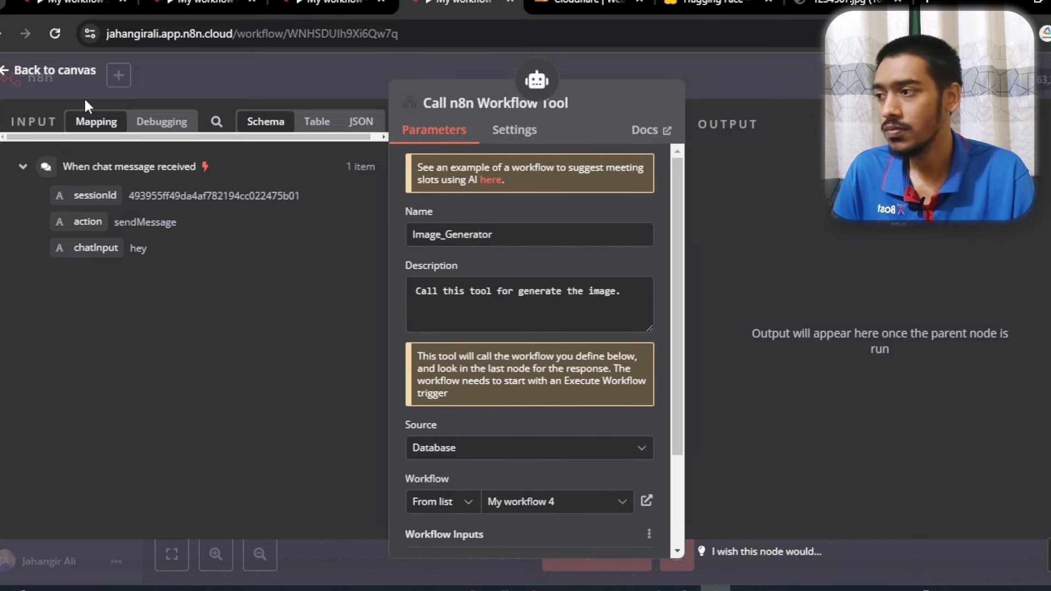
Return to the canvas and move the Call n8n Workflow Tool node slightly closer to the AI Agent.
{"action": "left_click", "coordinate": [66, 72]}
{"action": "left_click_drag", "start_coordinate": [839, 359], "coordinate": [752, 371]}
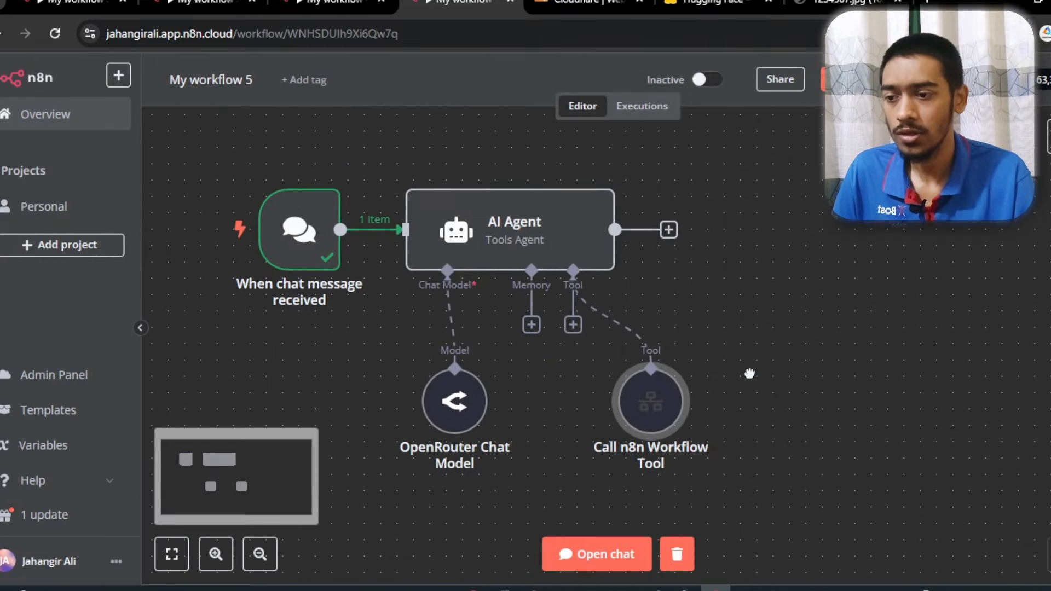
{"action": "mouse_move", "coordinate": [651, 388]}
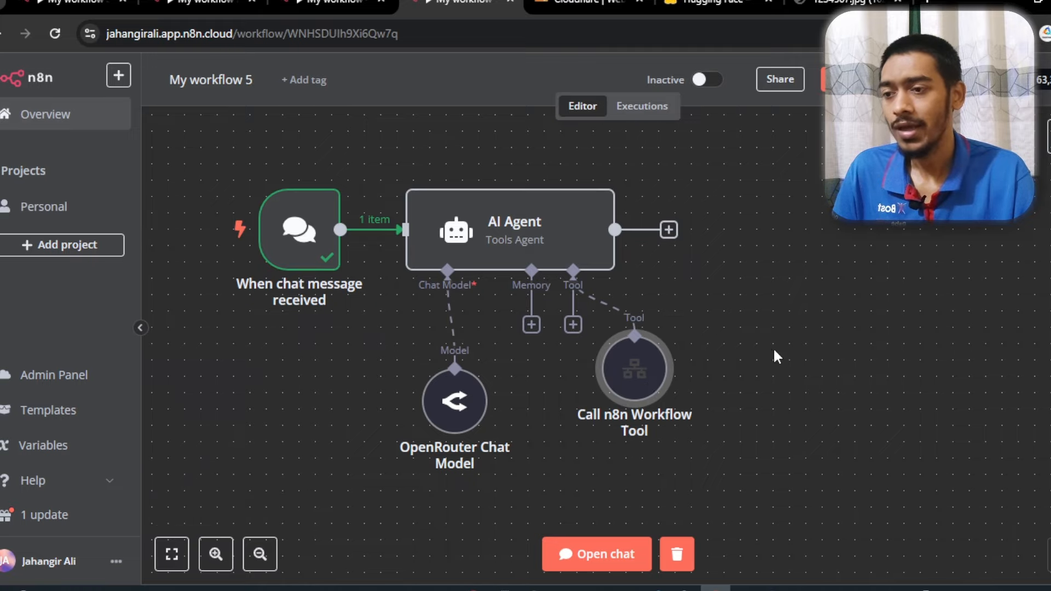
Open the AI Agent's system message in the expression editor and select the first generated-image URL.
{"action": "left_click", "coordinate": [557, 255]}
{"action": "double_click", "coordinate": [558, 255]}
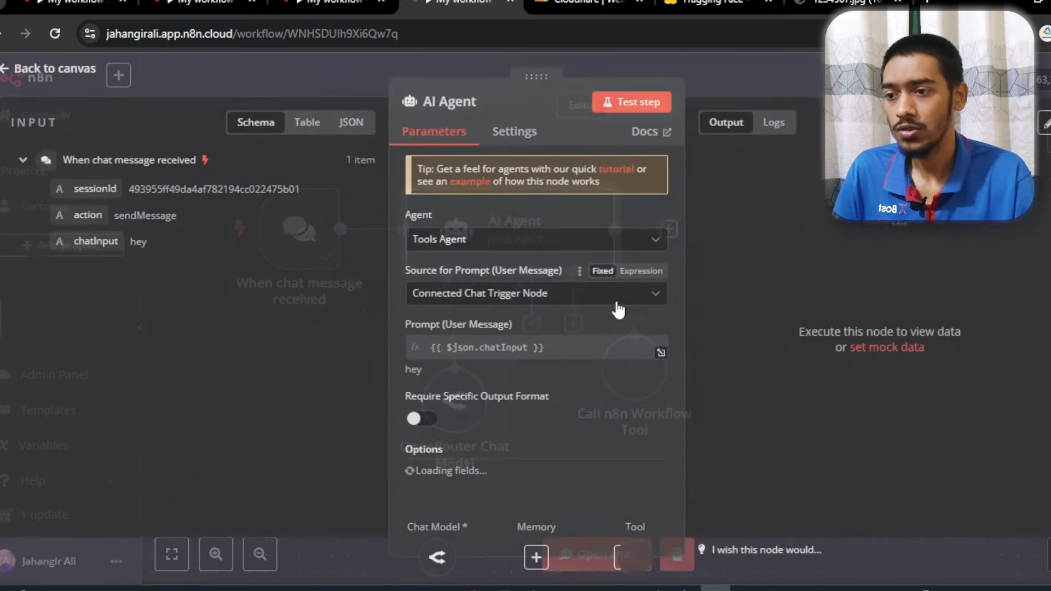
{"action": "scroll", "coordinate": [676, 236], "scroll_direction": "down", "scroll_amount": 1}
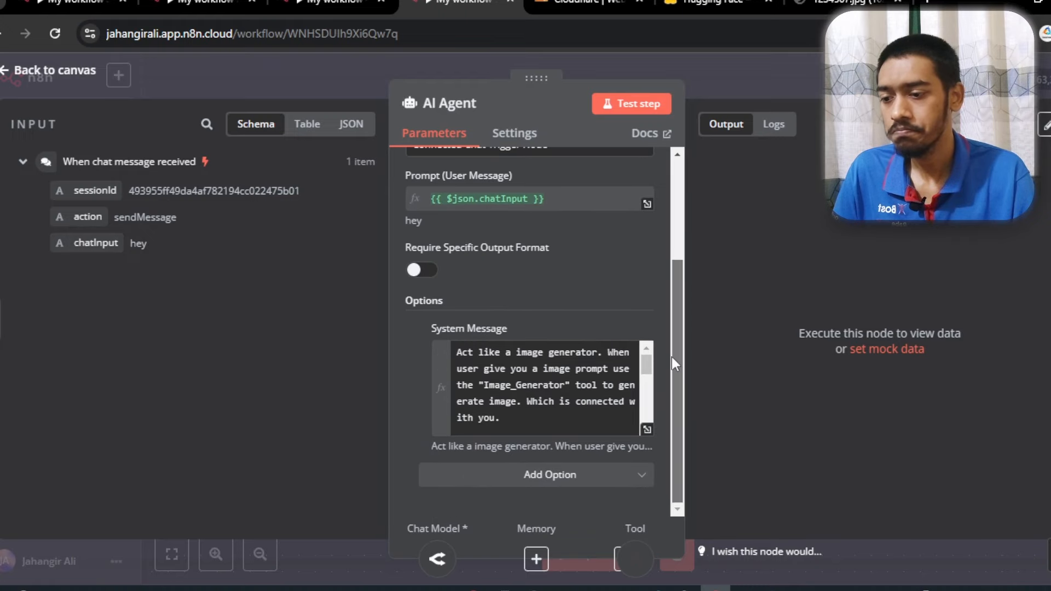
{"action": "left_click", "coordinate": [647, 430]}
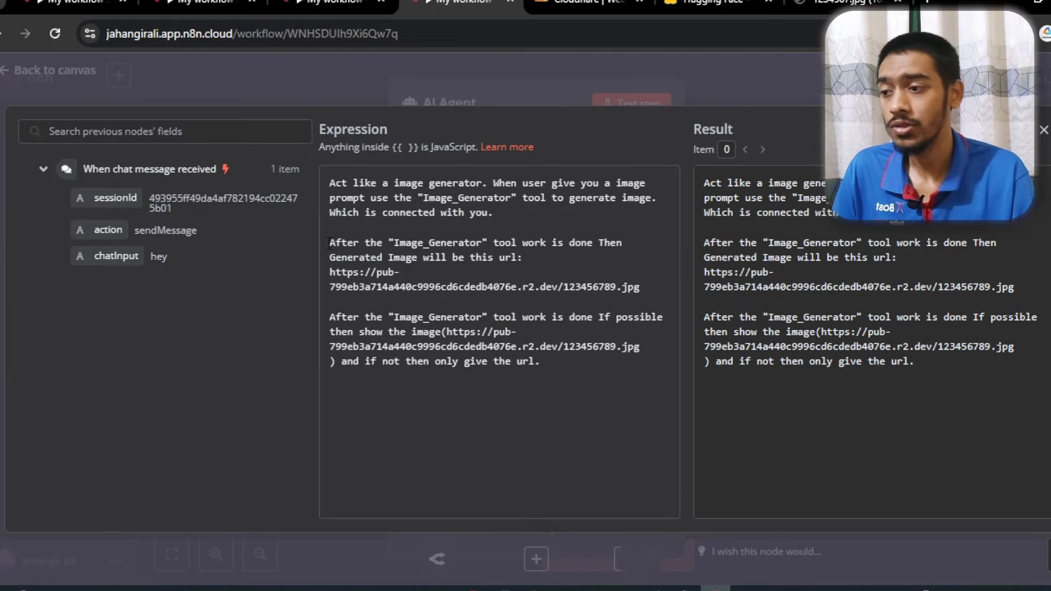
{"action": "left_click_drag", "start_coordinate": [330, 242], "coordinate": [553, 256]}
{"action": "left_click", "coordinate": [542, 257]}
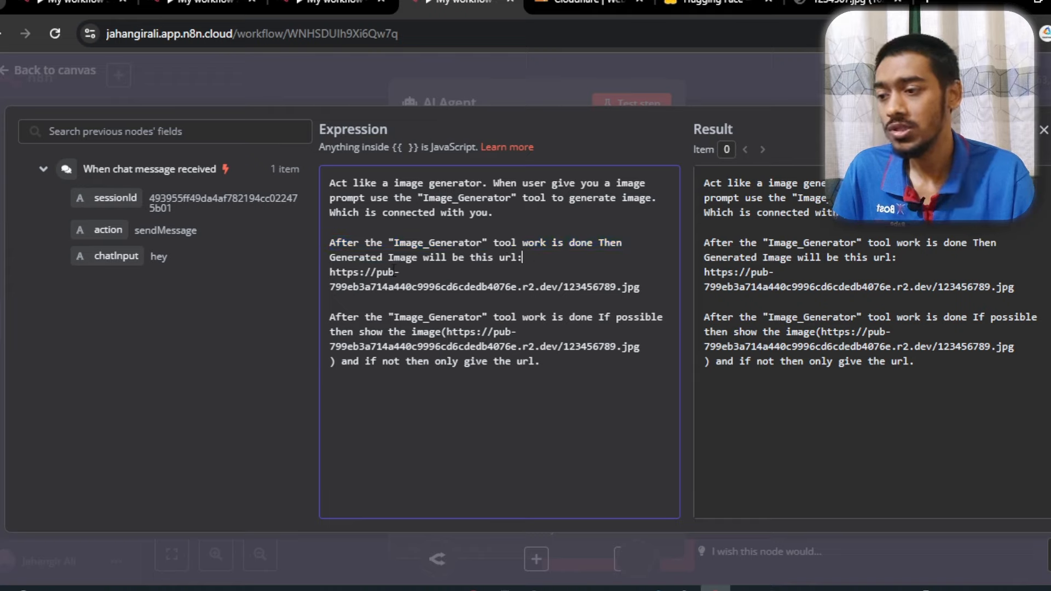
{"action": "left_click_drag", "start_coordinate": [330, 269], "coordinate": [642, 284]}
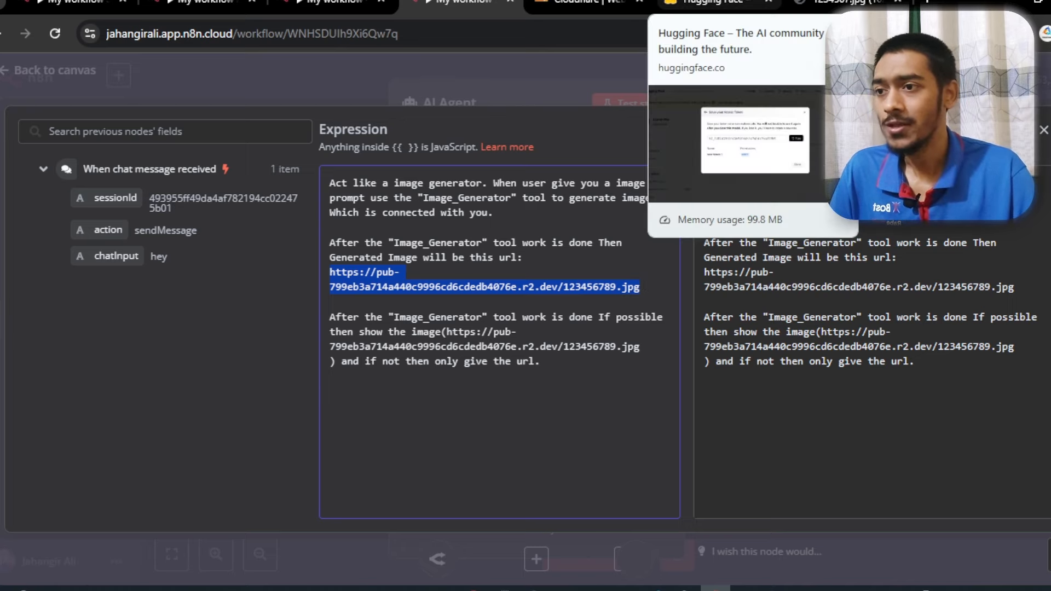
Copy the file name 1234567.jpg from the S3 node's settings in My workflow 4.
{"action": "left_click", "coordinate": [329, 3]}
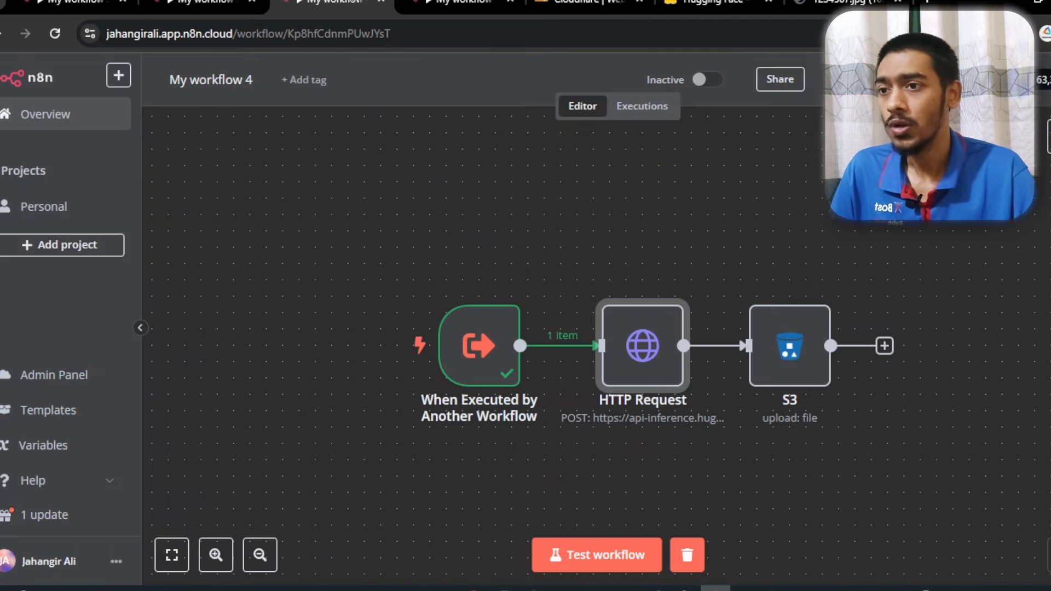
{"action": "left_click", "coordinate": [799, 381]}
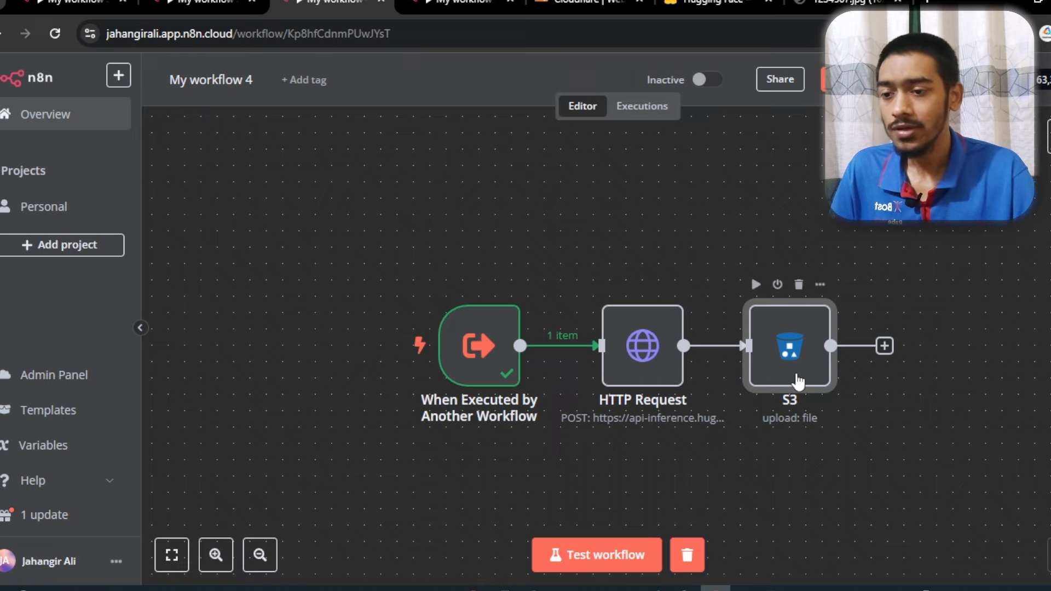
{"action": "double_click", "coordinate": [798, 378]}
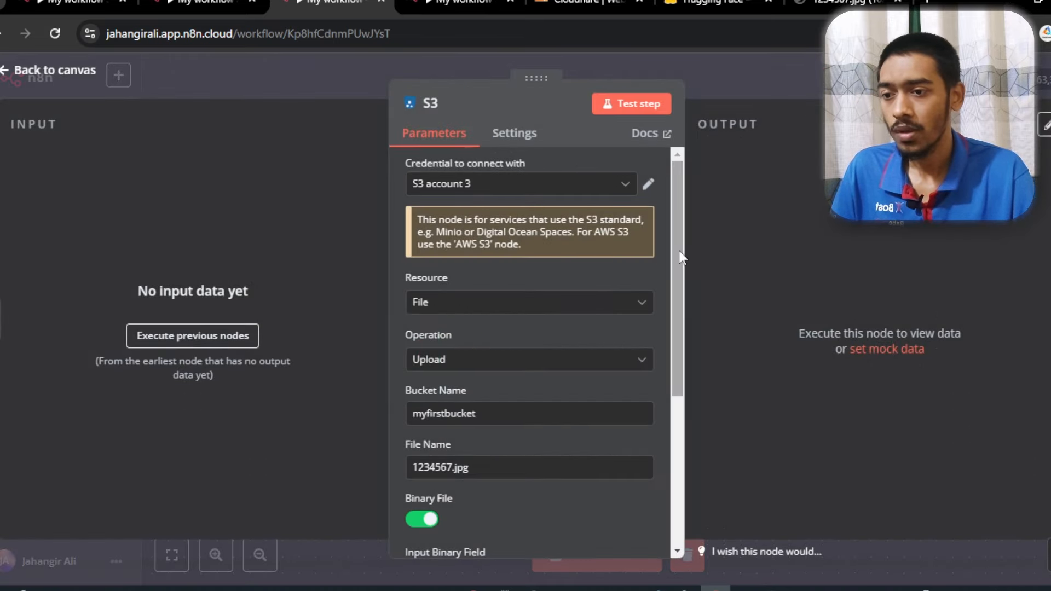
{"action": "scroll", "coordinate": [675, 343], "scroll_direction": "down", "scroll_amount": 3}
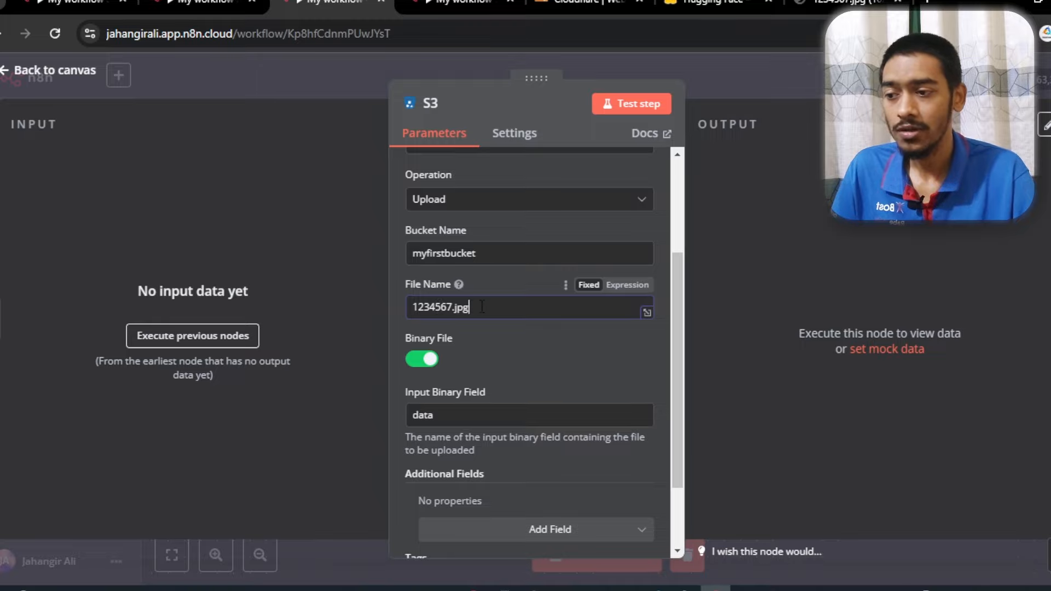
{"action": "left_click_drag", "start_coordinate": [469, 308], "coordinate": [415, 309]}
{"action": "key", "text": "ctrl+c"}
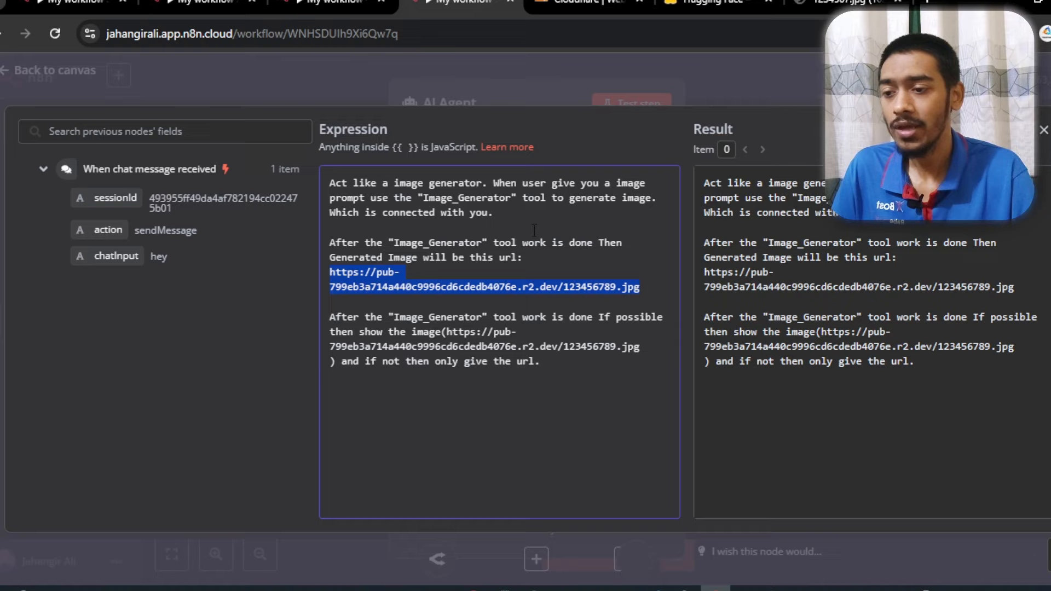
Replace the file name in the system message's first image URL with 1234567.jpg and compare it with the S3 node's file name.
{"action": "left_click", "coordinate": [566, 308]}
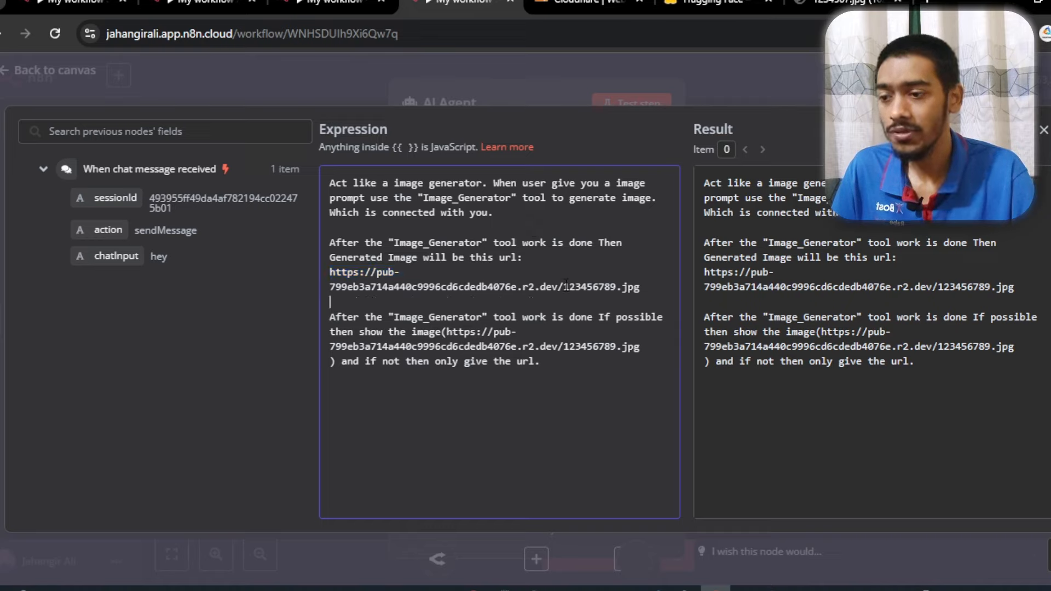
{"action": "left_click_drag", "start_coordinate": [564, 286], "coordinate": [640, 286]}
{"action": "key", "text": "ctrl+v"}
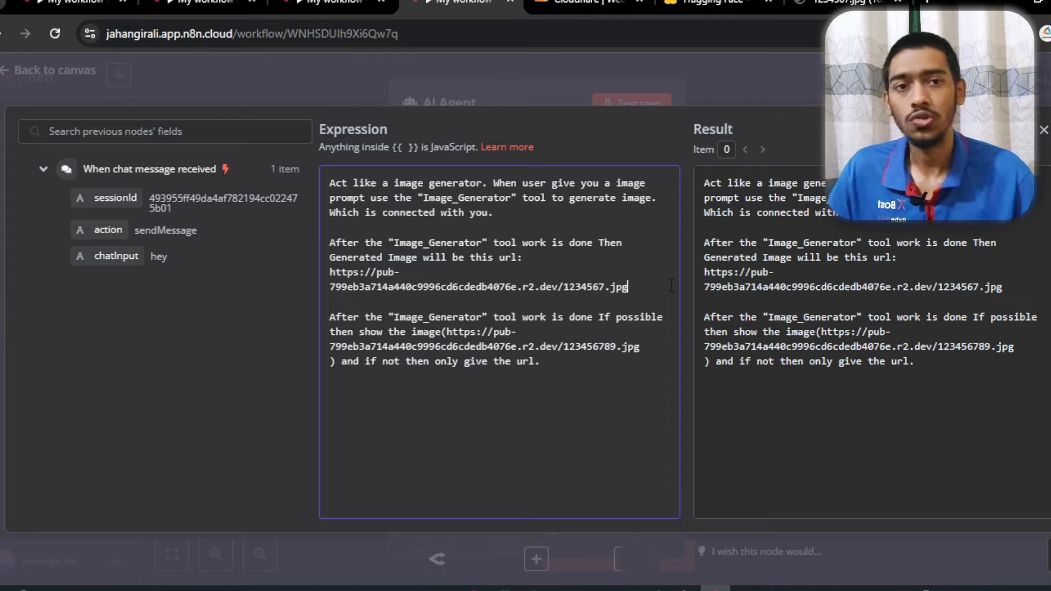
{"action": "left_click_drag", "start_coordinate": [660, 286], "coordinate": [563, 283]}
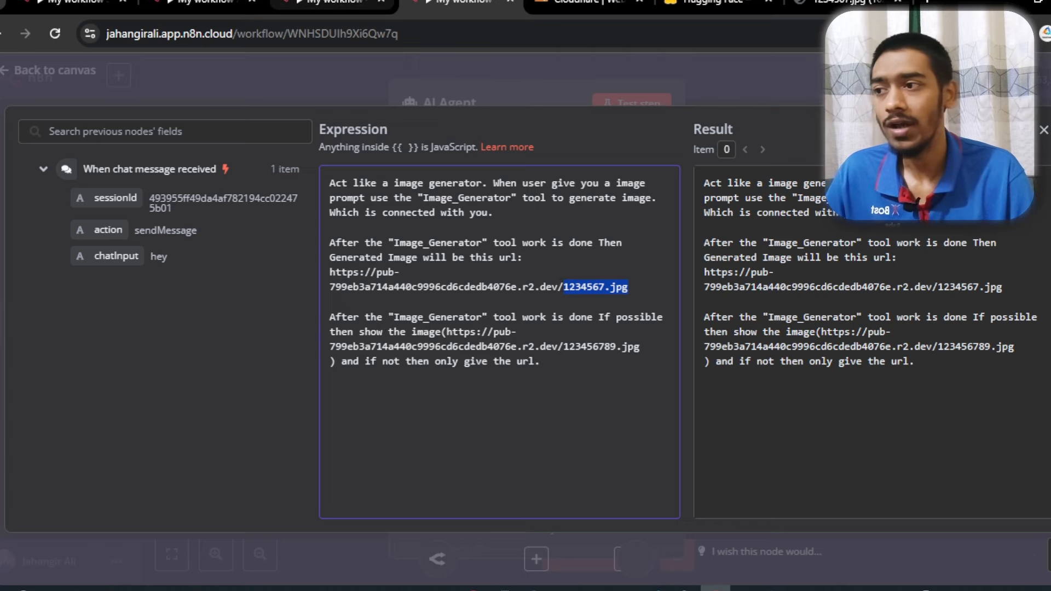
{"action": "left_click", "coordinate": [340, 2]}
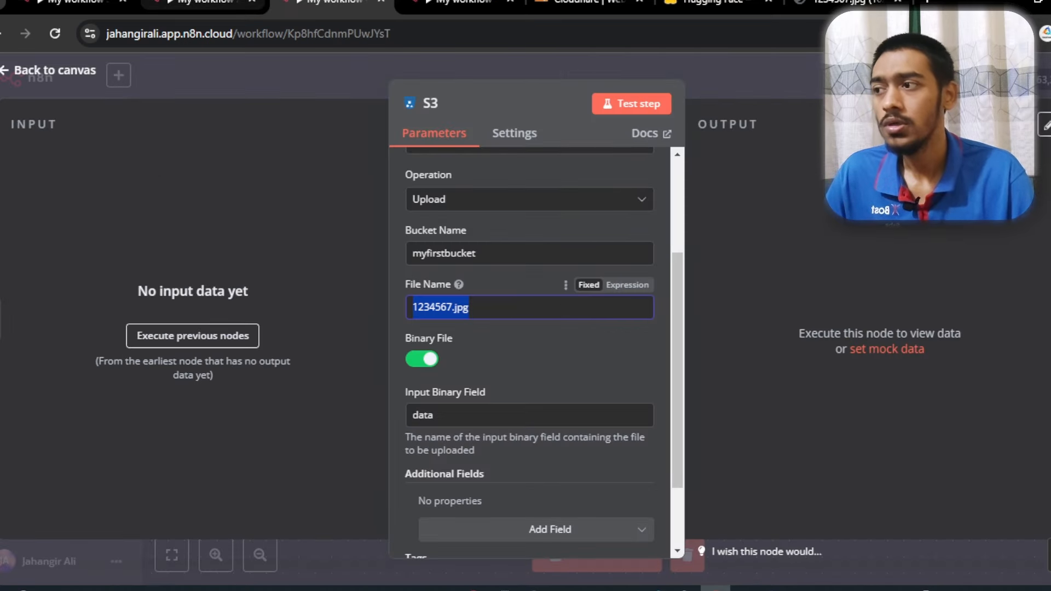
{"action": "left_click", "coordinate": [405, 3]}
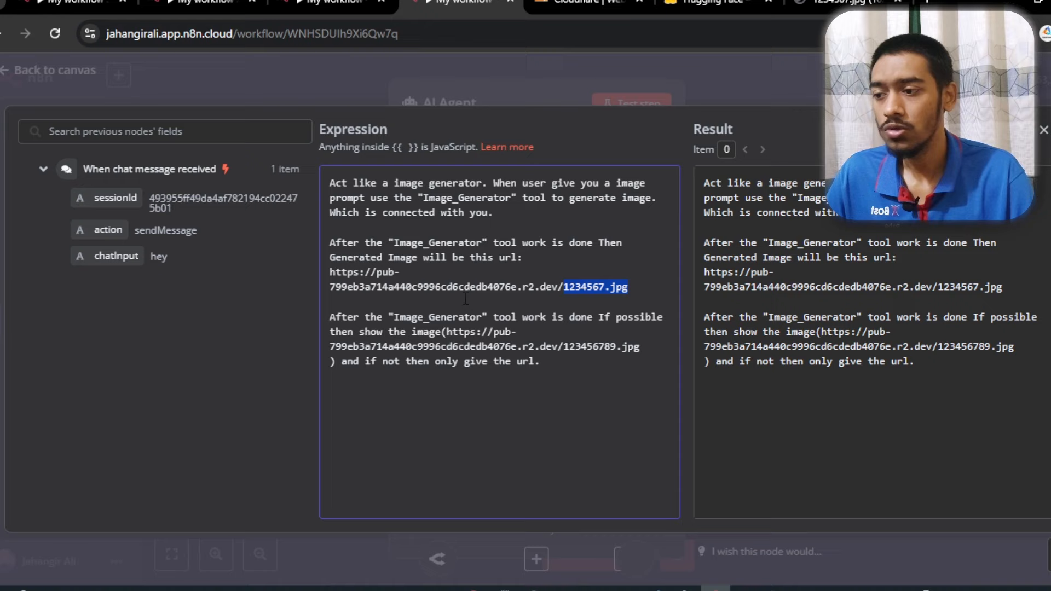
Switch to Cloudflare and open the settings of the R2 bucket myfirstbucket.
{"action": "left_click_drag", "start_coordinate": [329, 272], "coordinate": [558, 287]}
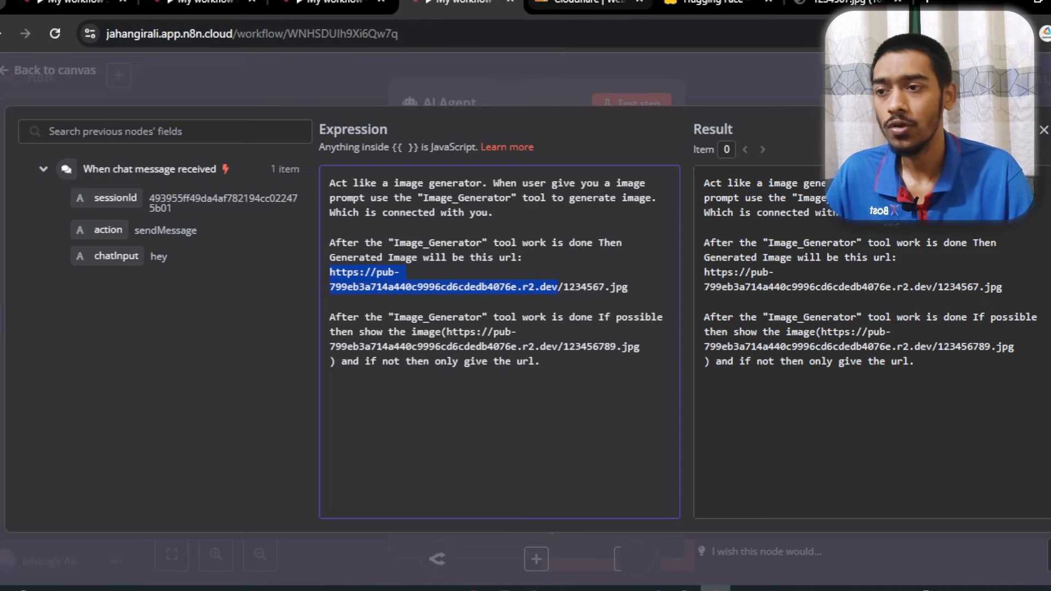
{"action": "left_click", "coordinate": [583, 3]}
{"action": "scroll", "coordinate": [307, 110], "scroll_direction": "up", "scroll_amount": 8}
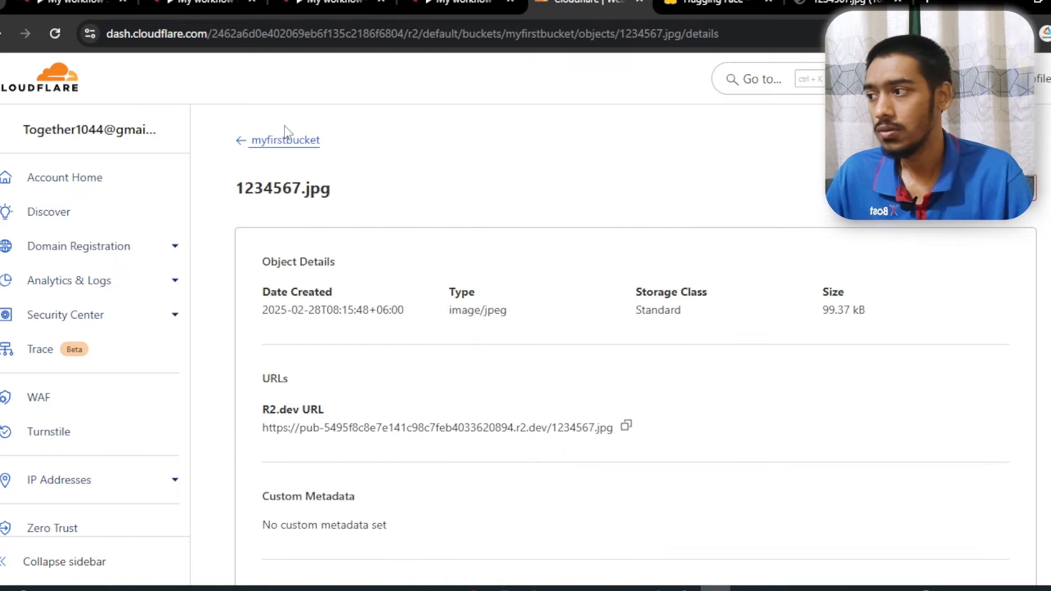
{"action": "left_click", "coordinate": [247, 141]}
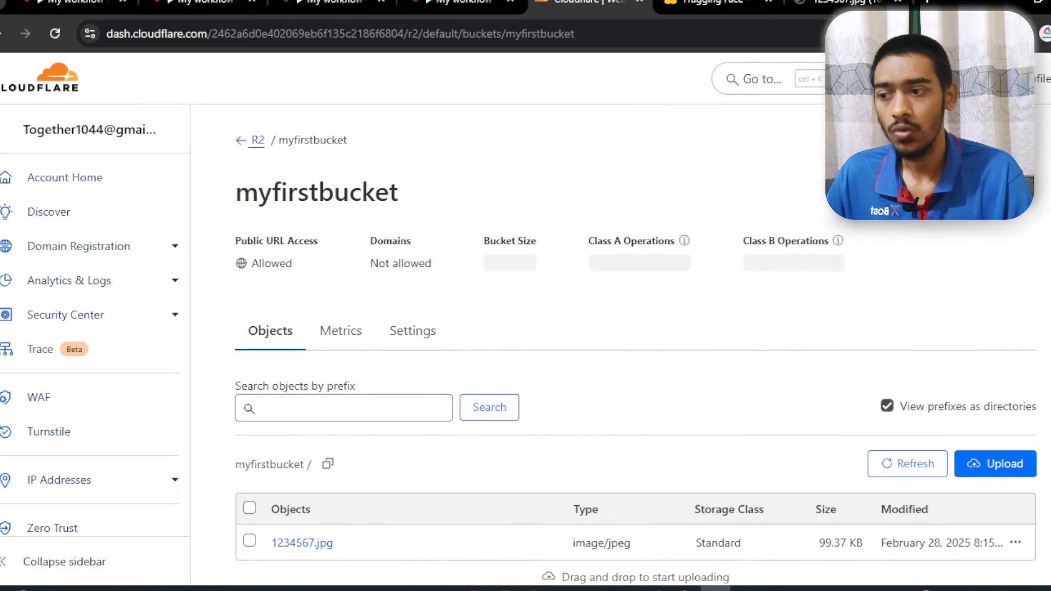
{"action": "left_click", "coordinate": [424, 344]}
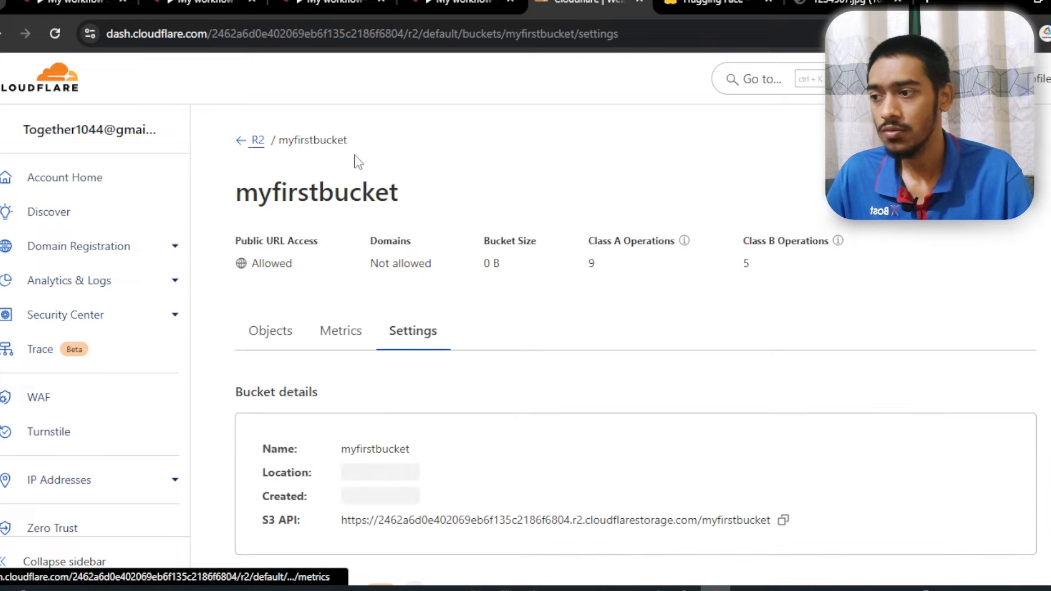
Copy the Public R2.dev Bucket URL from the bucket's R2.dev subdomain section.
{"action": "scroll", "coordinate": [652, 175], "scroll_direction": "down", "scroll_amount": 1}
{"action": "scroll", "coordinate": [635, 355], "scroll_direction": "down", "scroll_amount": 4}
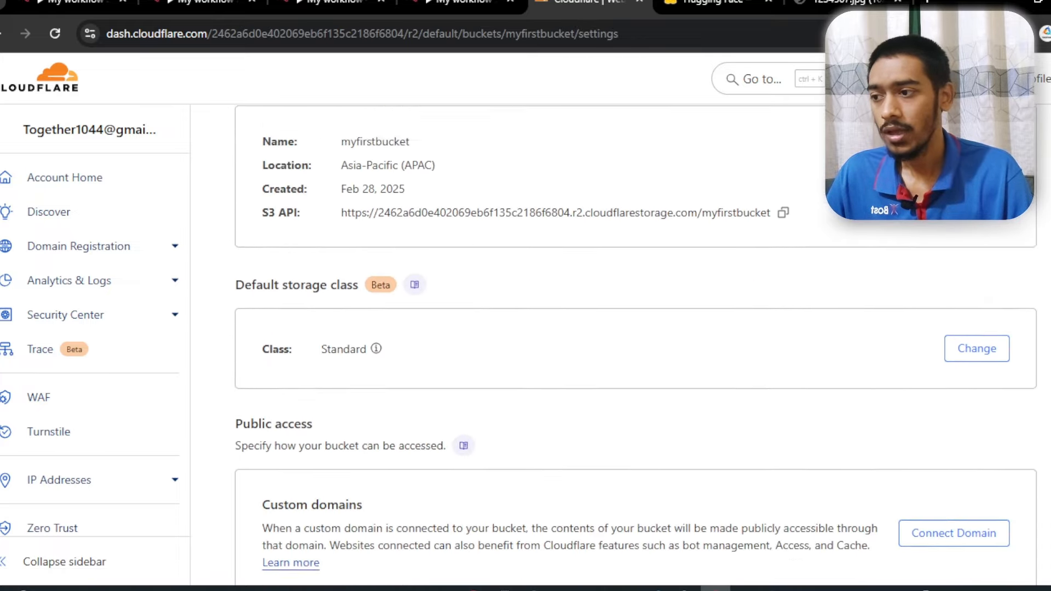
{"action": "scroll", "coordinate": [635, 356], "scroll_direction": "up", "scroll_amount": 2}
{"action": "scroll", "coordinate": [636, 356], "scroll_direction": "down", "scroll_amount": 5}
{"action": "scroll", "coordinate": [570, 174], "scroll_direction": "down", "scroll_amount": 7}
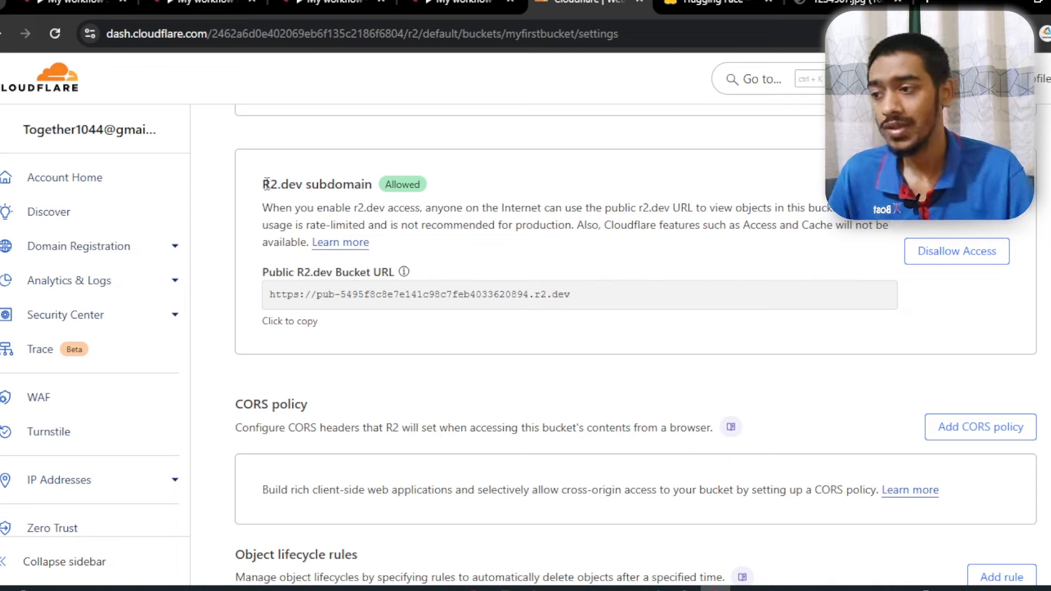
{"action": "left_click_drag", "start_coordinate": [579, 298], "coordinate": [265, 306]}
{"action": "key", "text": "ctrl+c"}
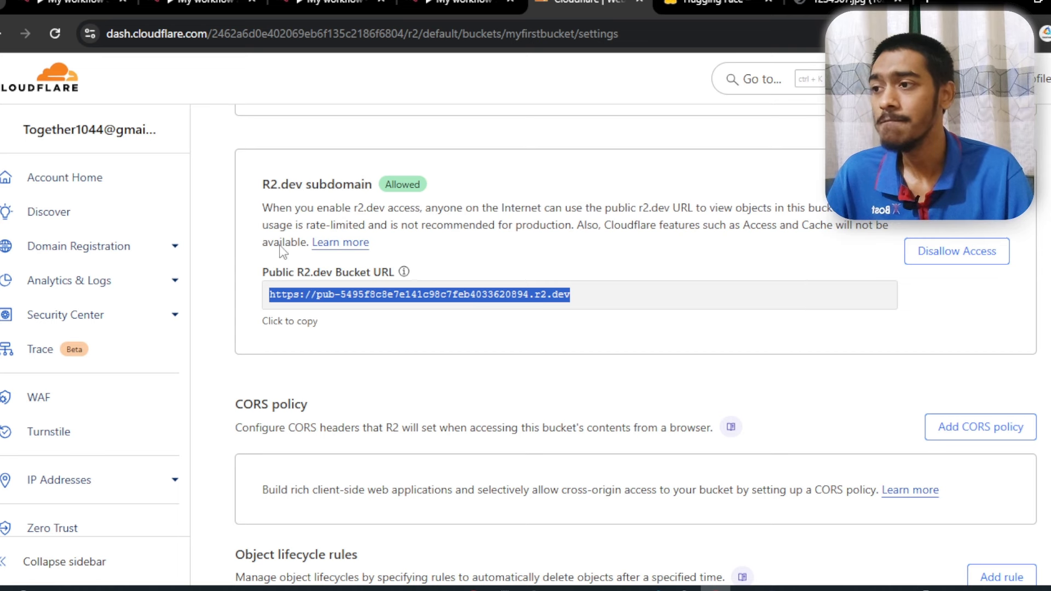
{"action": "left_click", "coordinate": [333, 4]}
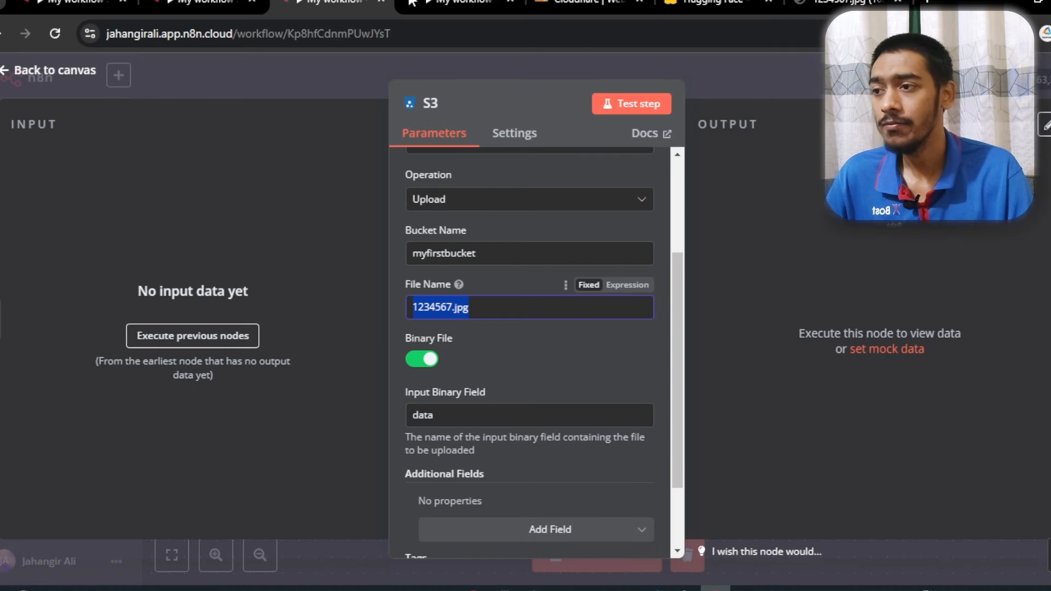
{"action": "left_click", "coordinate": [454, 4]}
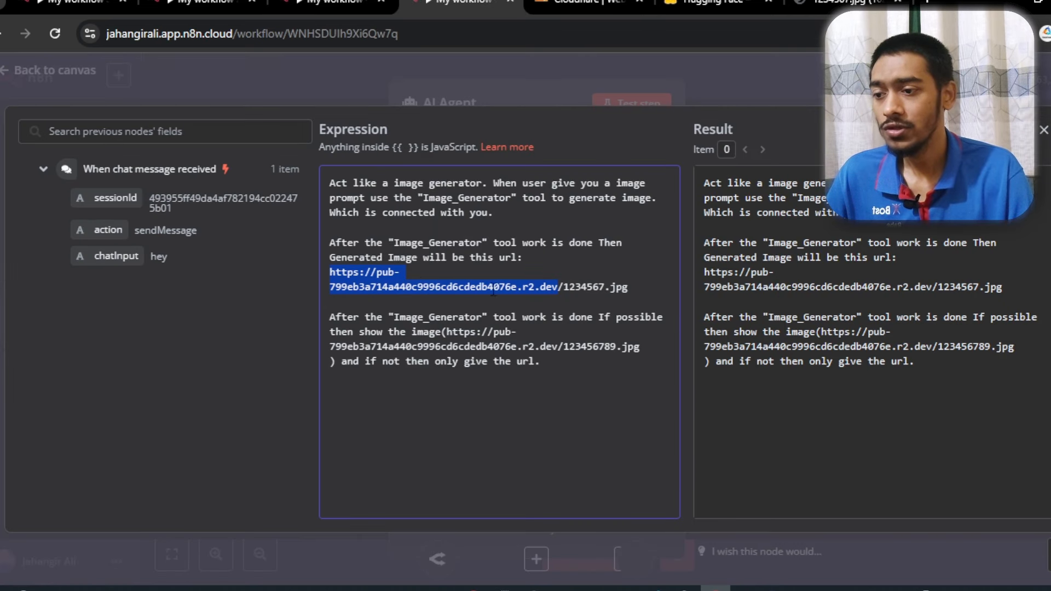
{"action": "left_click_drag", "start_coordinate": [558, 286], "coordinate": [326, 275]}
{"action": "key", "text": "ctrl+v"}
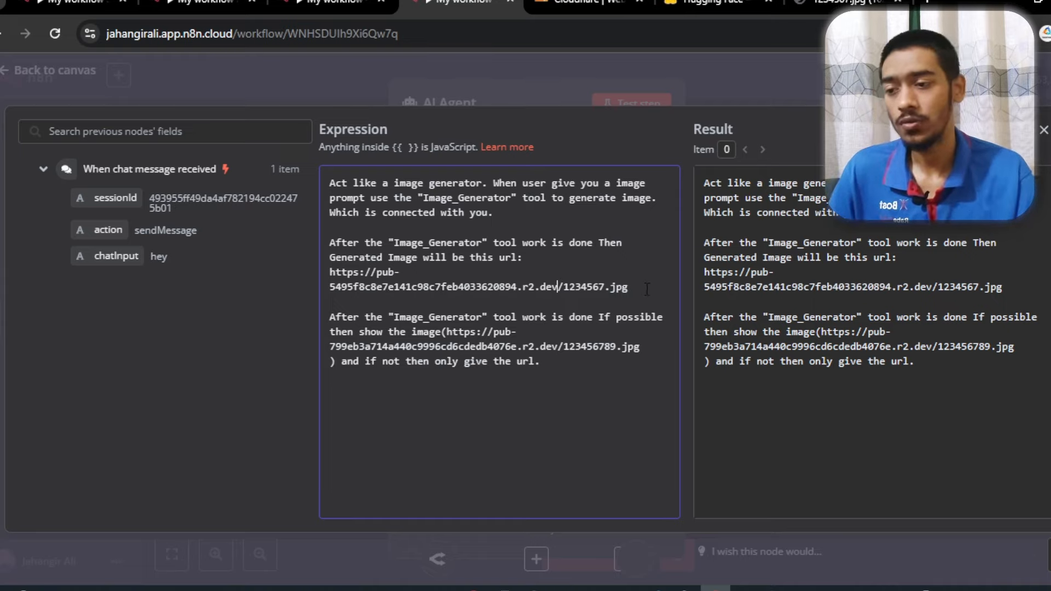
Copy the corrected image URL ending in 1234567.jpg over the old URL inside the parentheses of the system message's last paragraph.
{"action": "left_click_drag", "start_coordinate": [648, 289], "coordinate": [332, 276]}
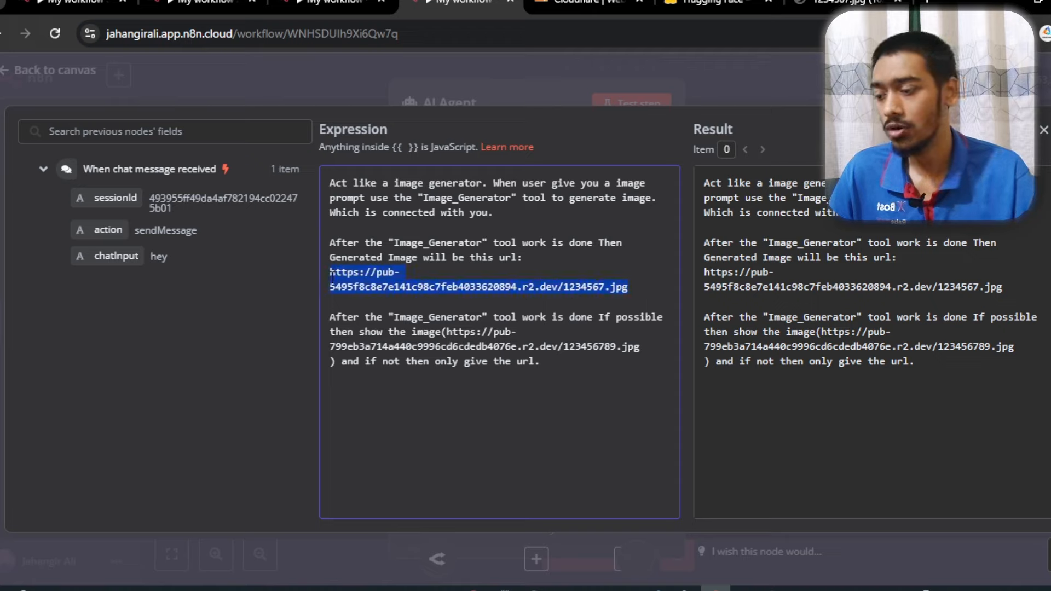
{"action": "left_click", "coordinate": [323, 298]}
{"action": "left_click_drag", "start_coordinate": [328, 317], "coordinate": [329, 363]}
{"action": "left_click", "coordinate": [444, 332]}
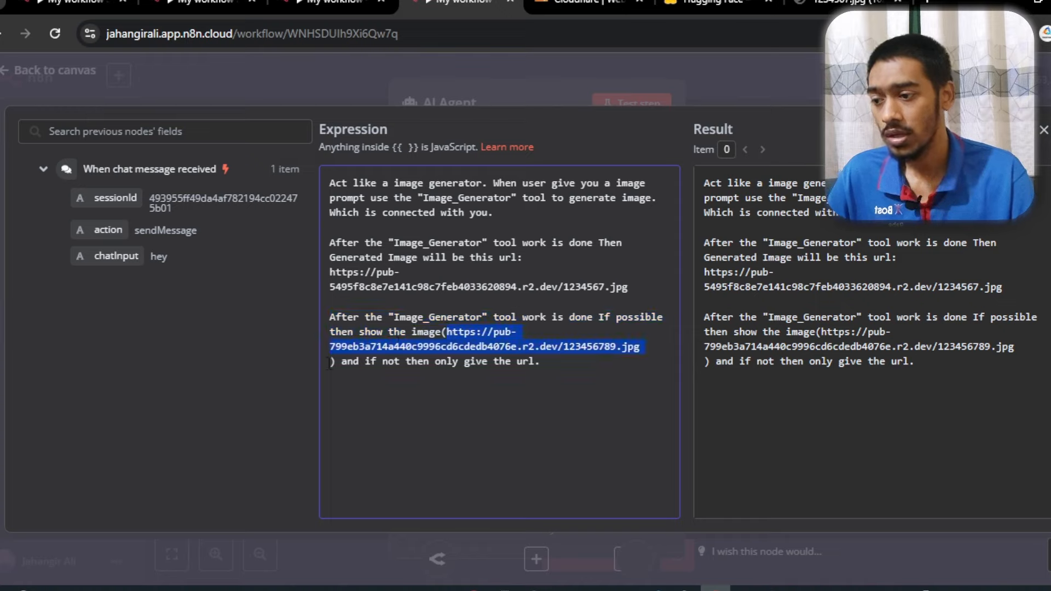
{"action": "type", "text": "https://pub-5495f8c8e7e141c98c7feb4033620894.r2.dev/1234567.jpg"}
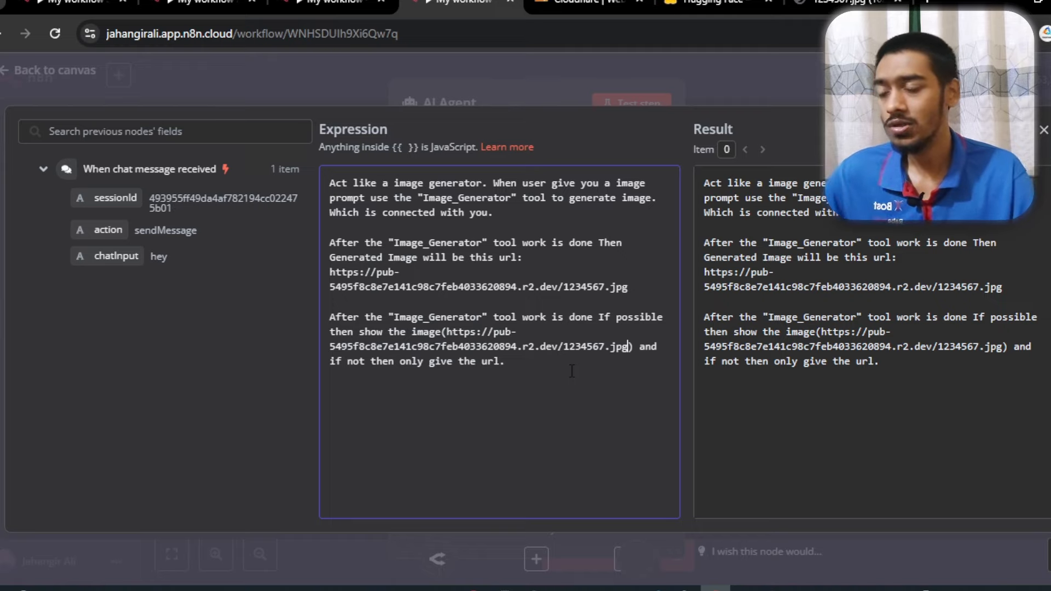
Review the system message's instructions on using the Image_Generator tool and returning the generated image URL.
{"action": "left_click_drag", "start_coordinate": [329, 183], "coordinate": [482, 179]}
{"action": "left_click", "coordinate": [496, 182]}
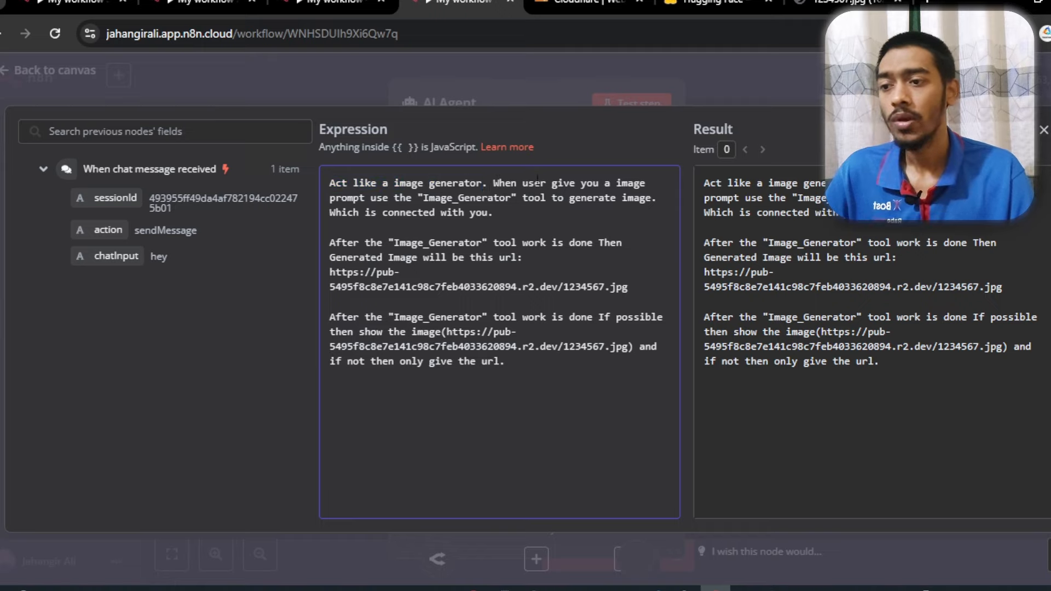
{"action": "left_click_drag", "start_coordinate": [364, 199], "coordinate": [520, 204]}
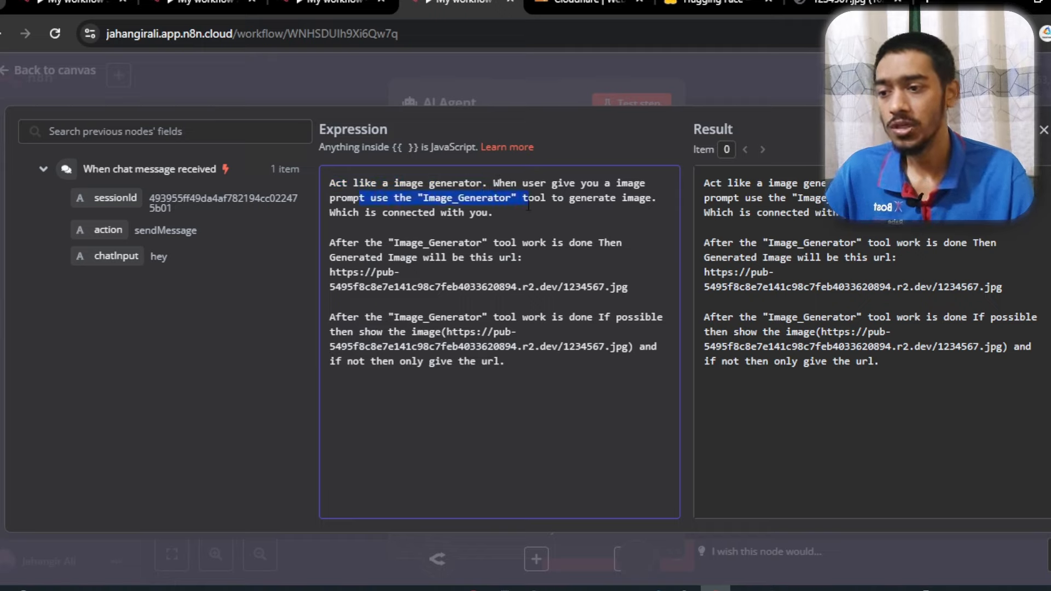
{"action": "left_click", "coordinate": [531, 219]}
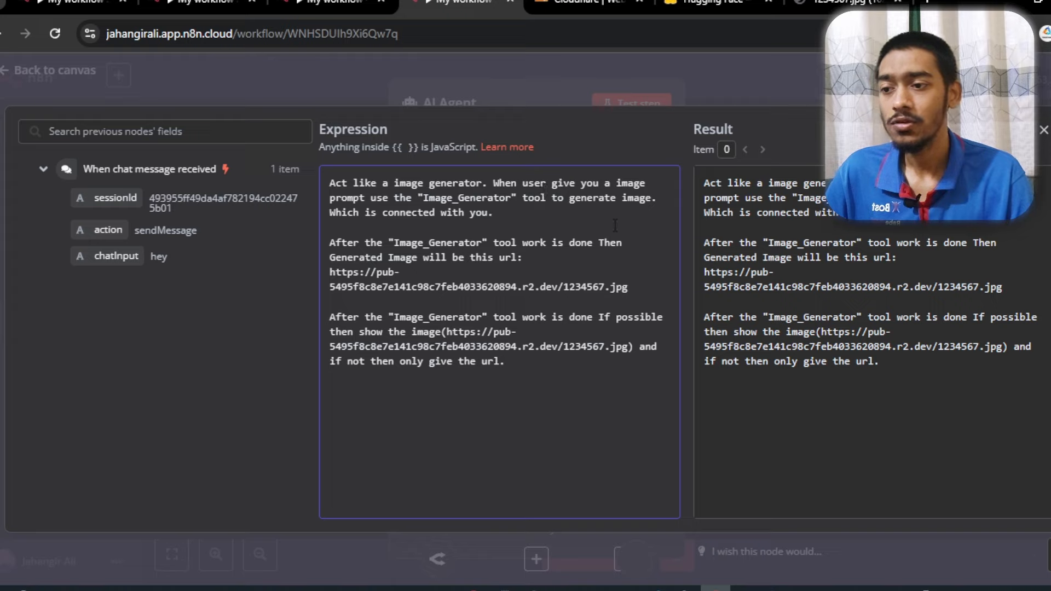
{"action": "left_click_drag", "start_coordinate": [332, 218], "coordinate": [506, 219]}
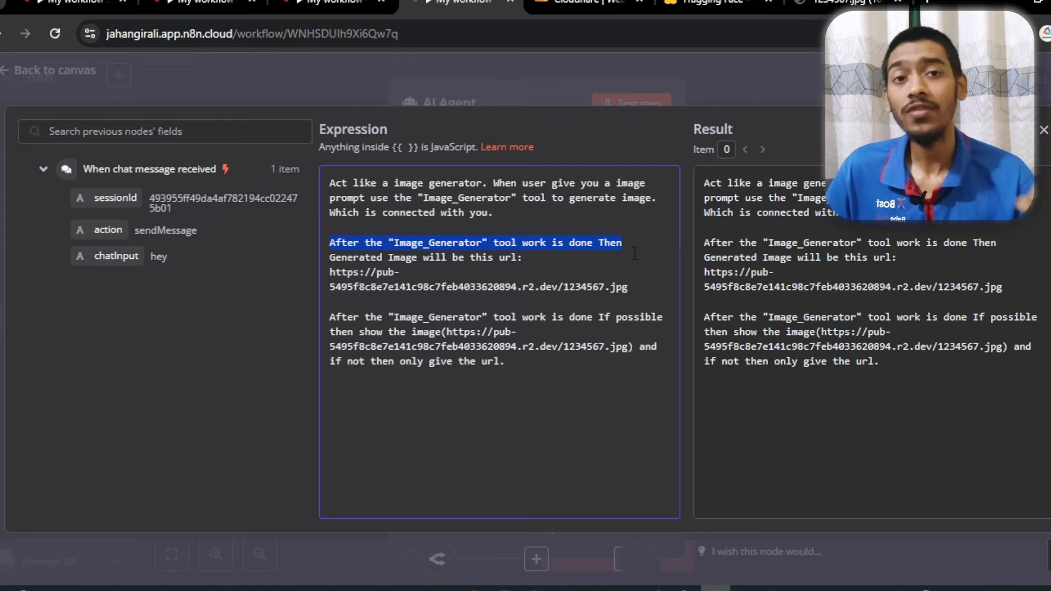
{"action": "left_click", "coordinate": [446, 258]}
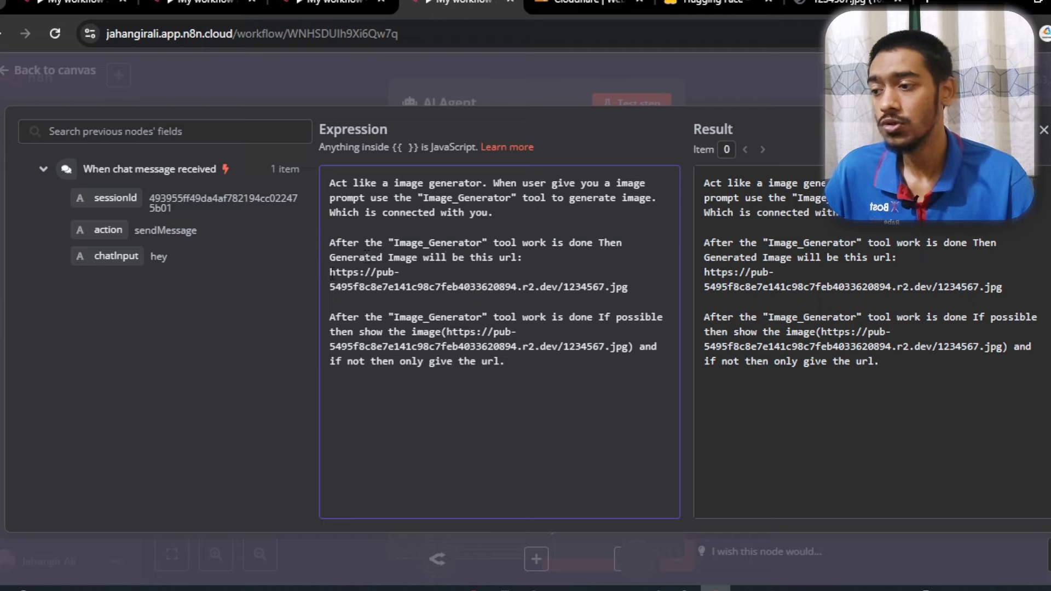
Insert a space before the parenthesized image URL in the system message's last paragraph and close the AI Agent settings.
{"action": "left_click_drag", "start_coordinate": [330, 272], "coordinate": [676, 288]}
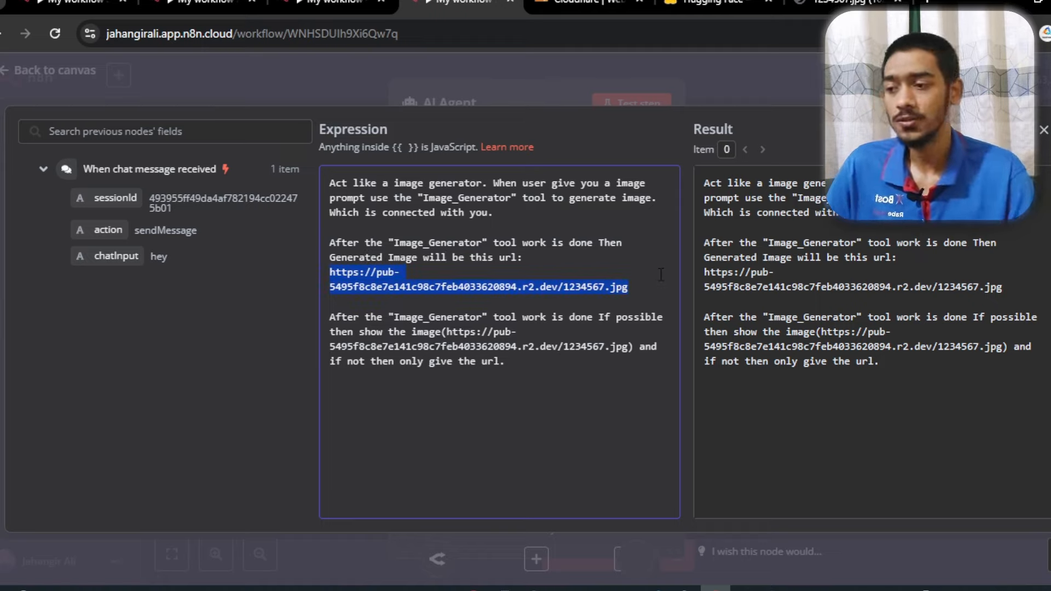
{"action": "left_click", "coordinate": [660, 275]}
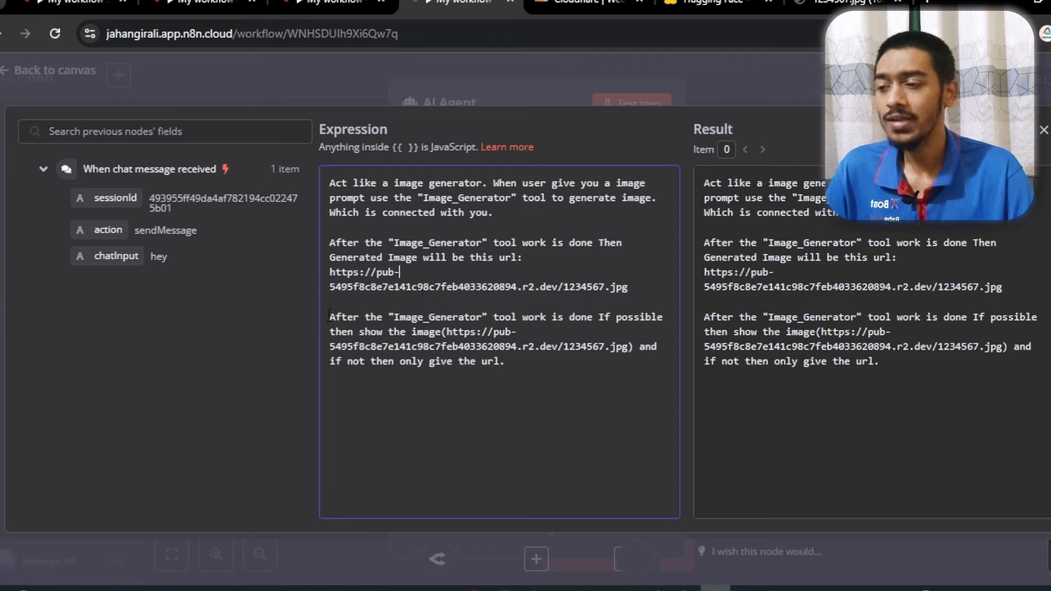
{"action": "left_click_drag", "start_coordinate": [400, 318], "coordinate": [429, 333]}
{"action": "left_click", "coordinate": [442, 332]}
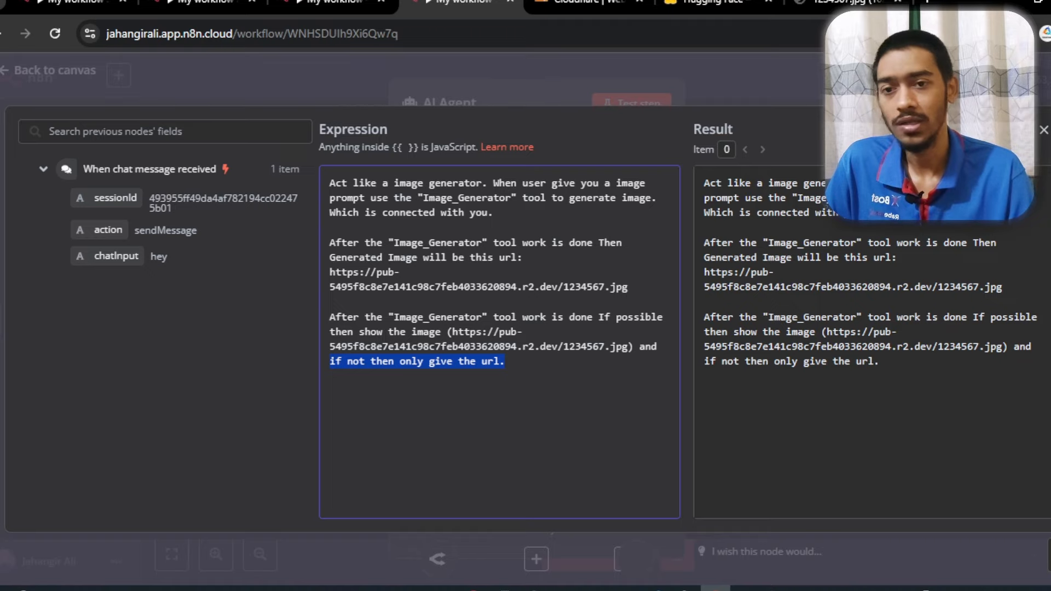
{"action": "left_click", "coordinate": [1043, 134]}
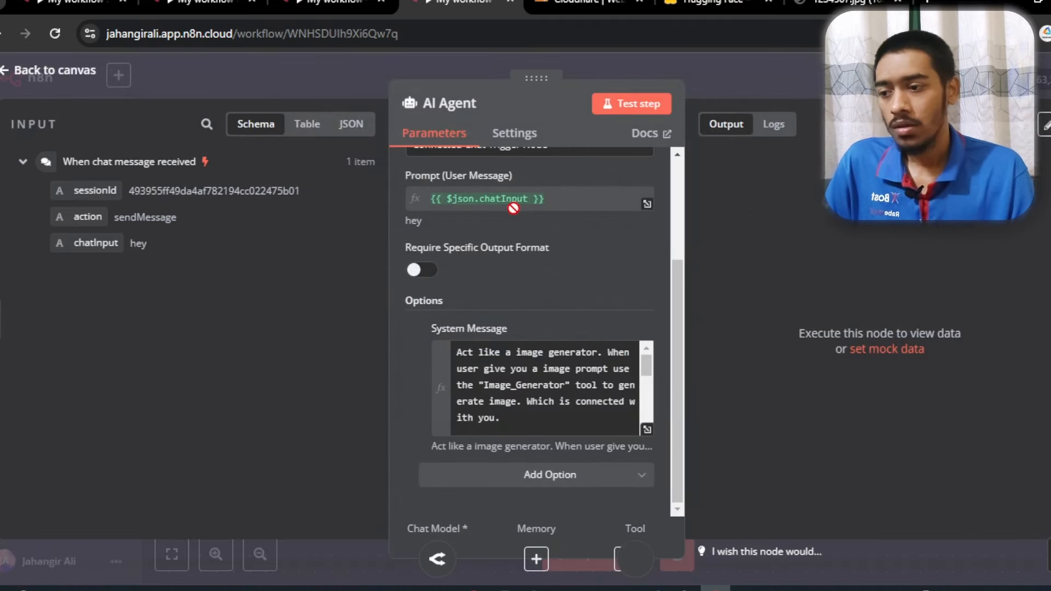
{"action": "scroll", "coordinate": [682, 310], "scroll_direction": "up", "scroll_amount": 3}
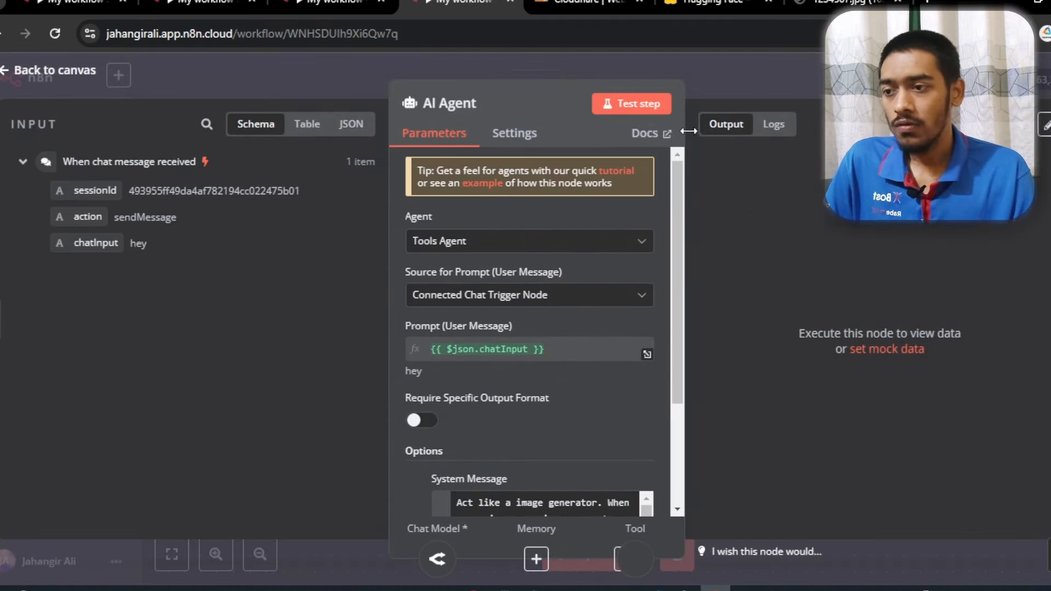
{"action": "left_click", "coordinate": [82, 71]}
Move the Call n8n Workflow Tool and OpenRouter Chat Model nodes closer beneath the AI Agent node.
{"action": "left_click_drag", "start_coordinate": [802, 323], "coordinate": [950, 329]}
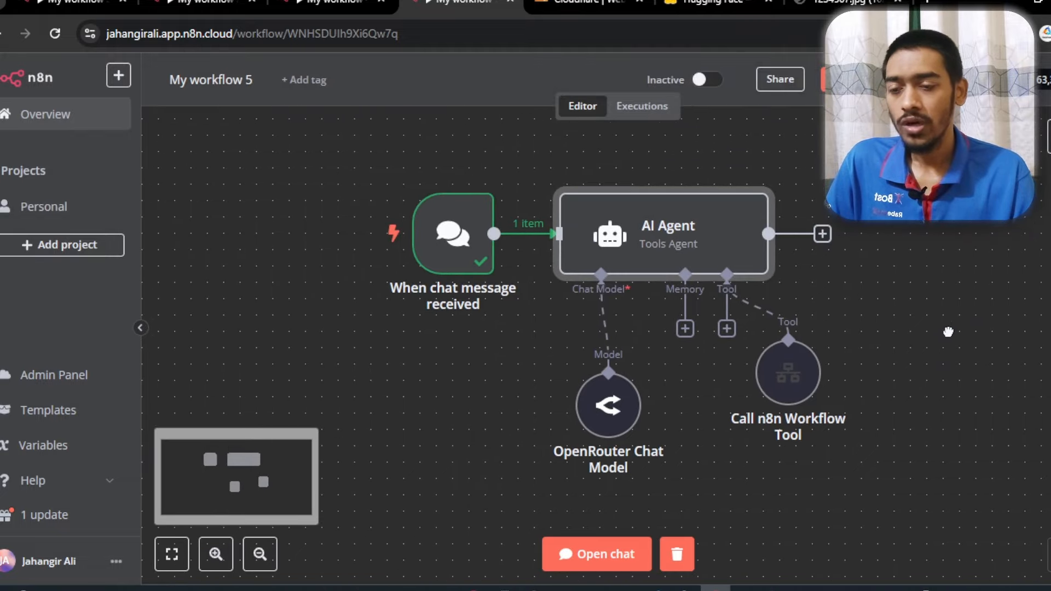
{"action": "left_click_drag", "start_coordinate": [789, 371], "coordinate": [756, 372]}
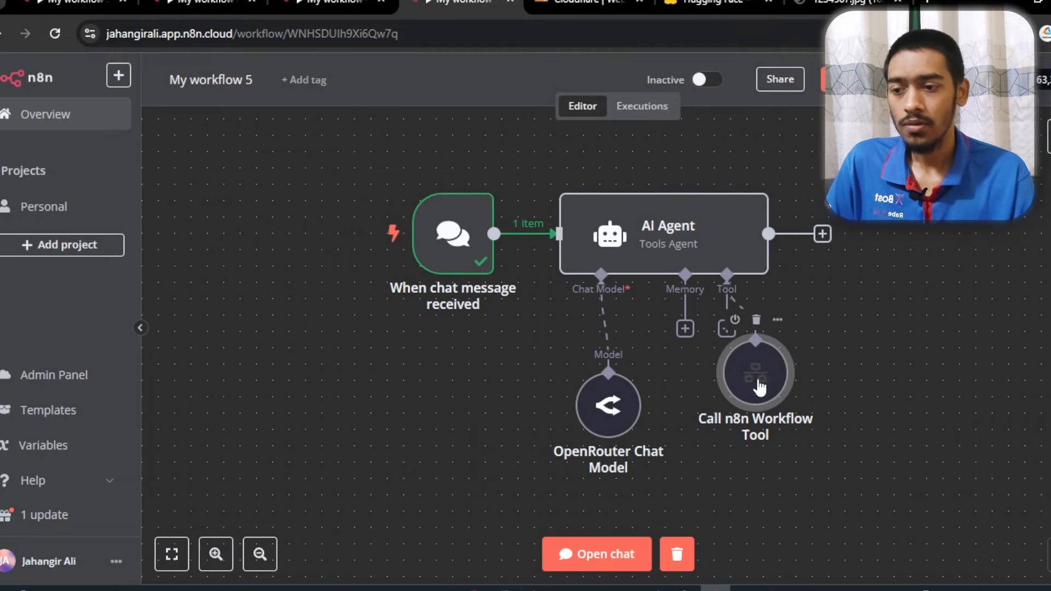
{"action": "left_click_drag", "start_coordinate": [585, 405], "coordinate": [581, 355]}
Close the S3 node in My workflow 4 and check that workflow's executions alongside those of My workflow 2.
{"action": "left_click", "coordinate": [336, 3]}
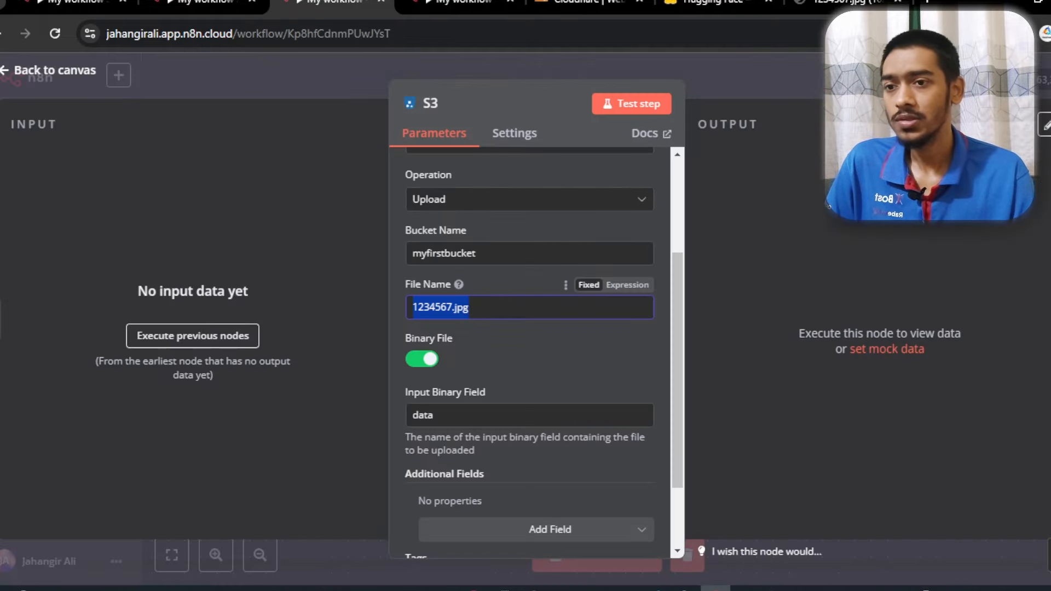
{"action": "left_click", "coordinate": [55, 70]}
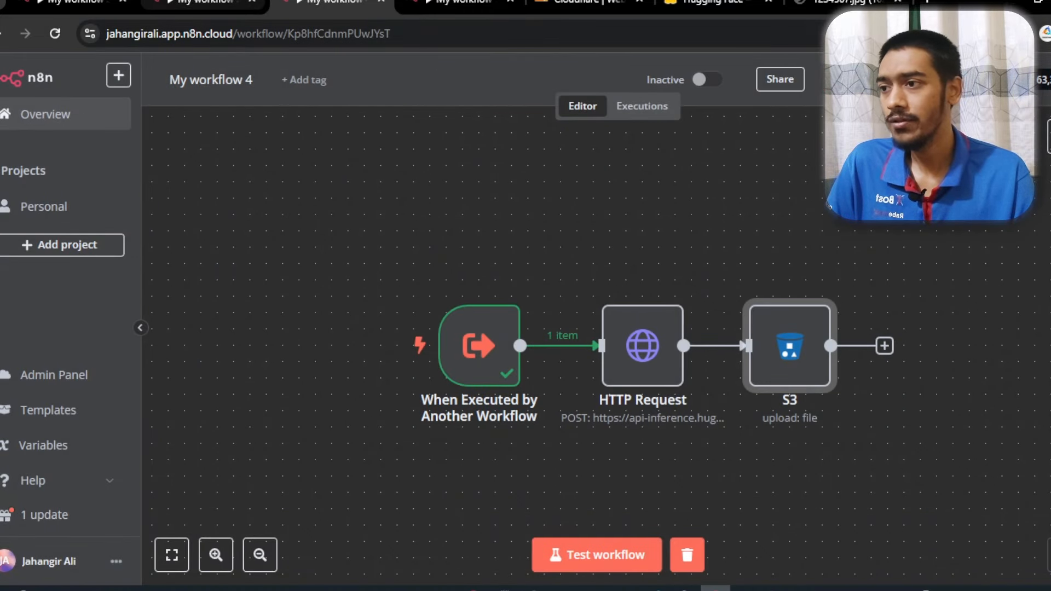
{"action": "left_click", "coordinate": [203, 3]}
{"action": "left_click", "coordinate": [405, 5]}
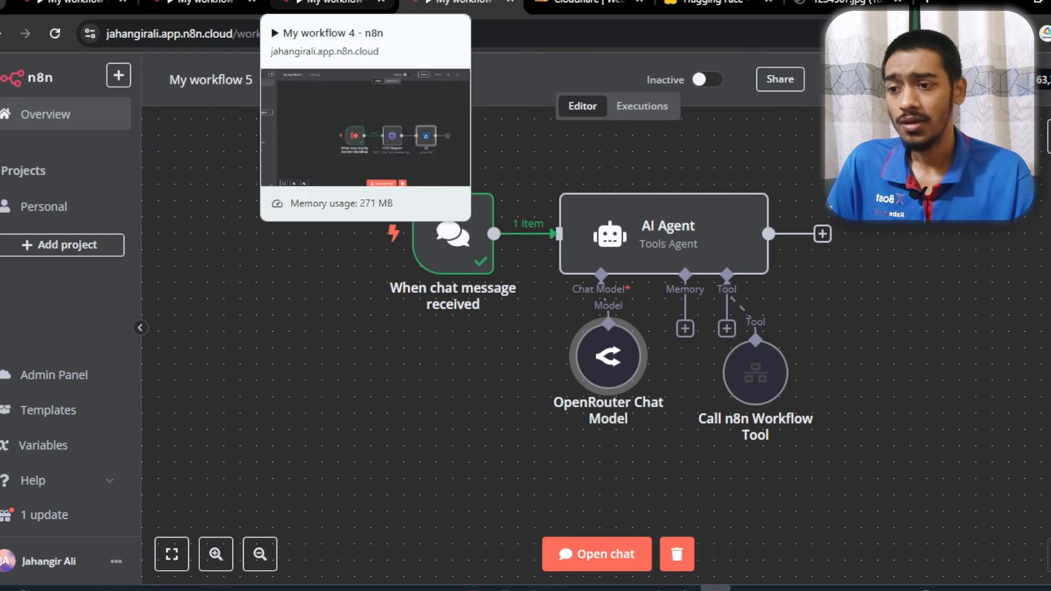
{"action": "left_click", "coordinate": [328, 5]}
{"action": "left_click", "coordinate": [640, 110]}
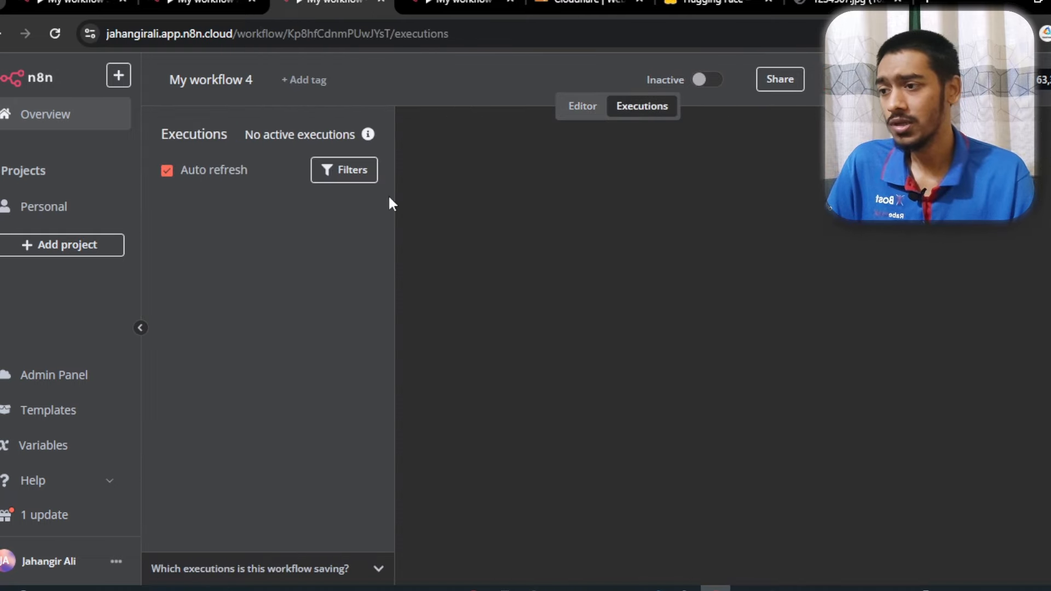
{"action": "left_click", "coordinate": [203, 4]}
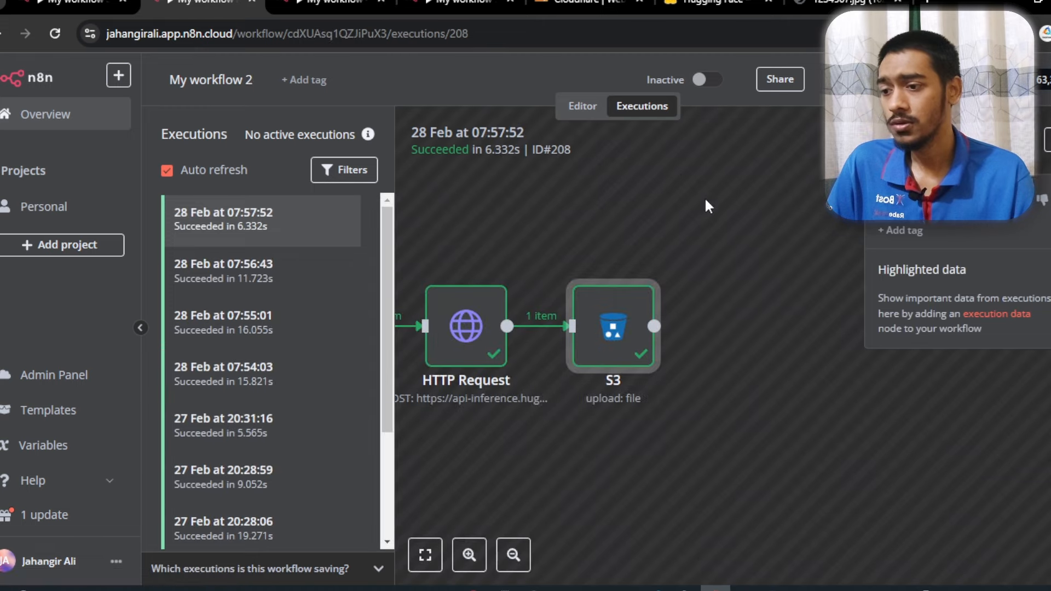
{"action": "left_click", "coordinate": [348, 5]}
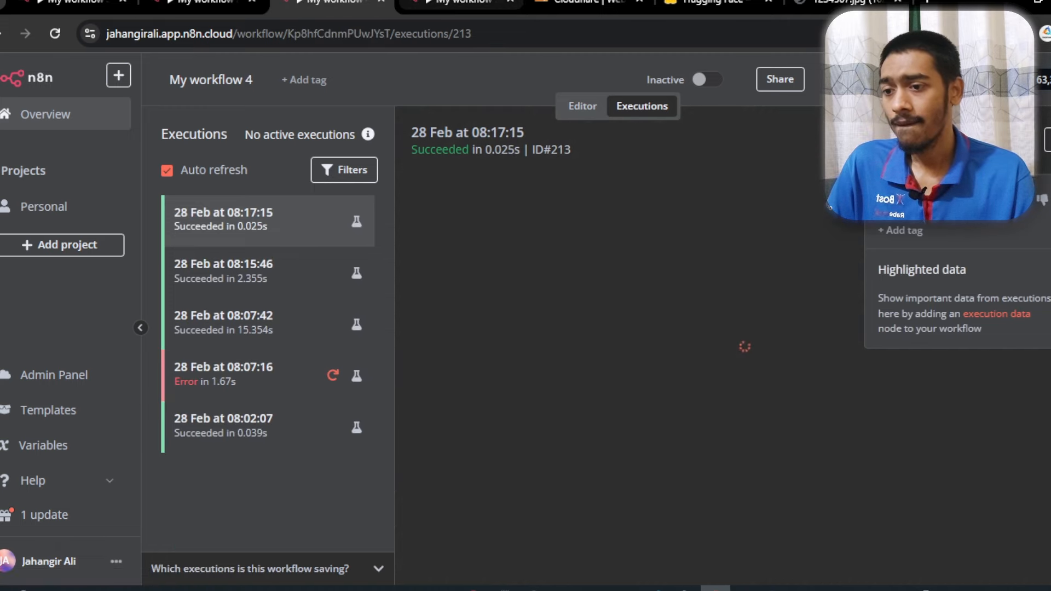
Send the prompt "a boy is playing under a tree" in My workflow 5's chat.
{"action": "left_click", "coordinate": [455, 5]}
{"action": "left_click", "coordinate": [600, 554]}
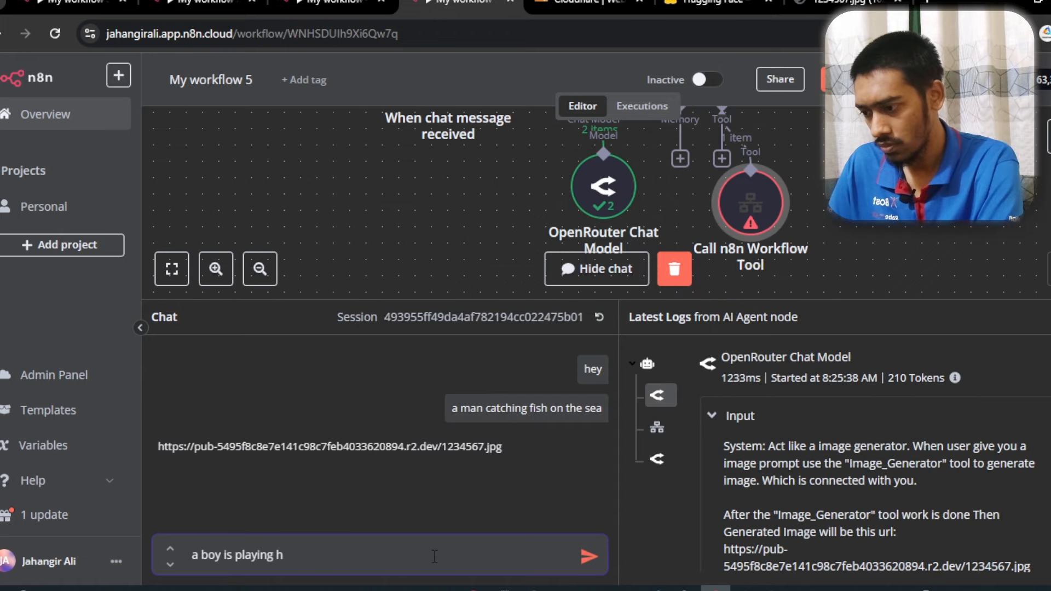
{"action": "key", "text": "BackSpace"}
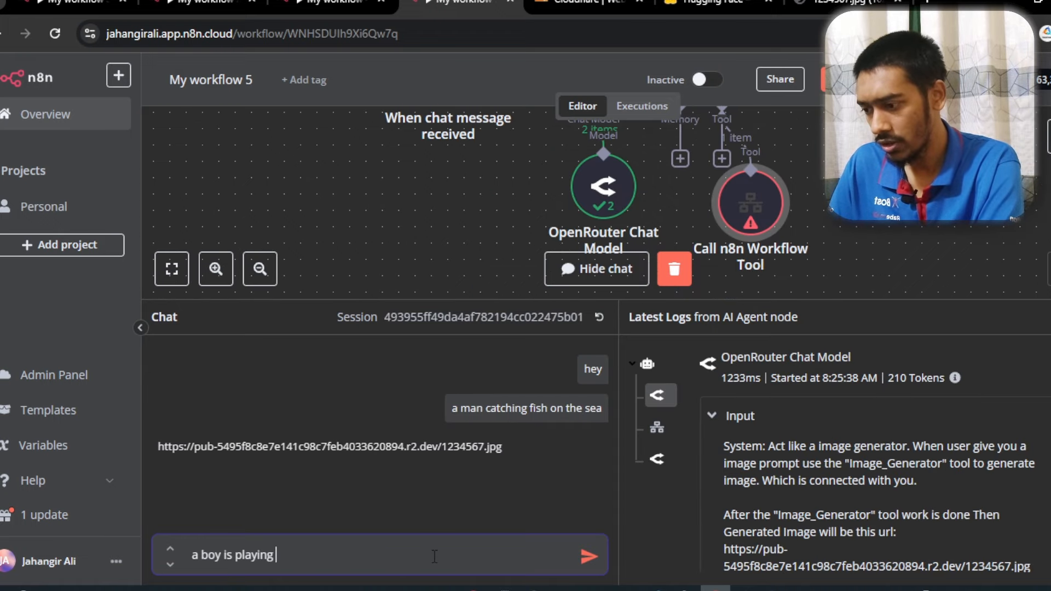
{"action": "type", "text": "under a"}
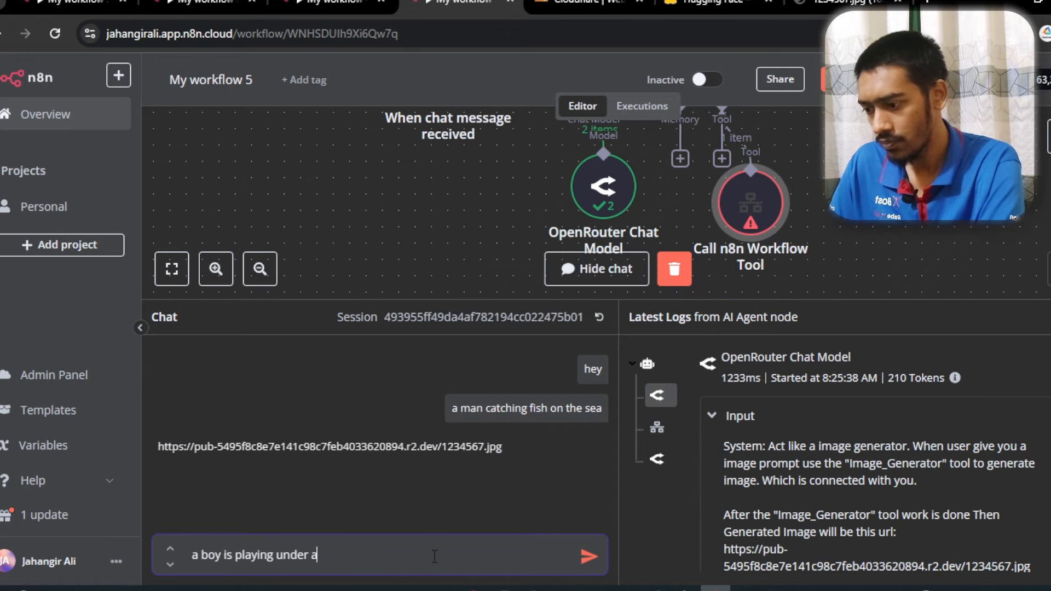
{"action": "type", "text": " tree"}
{"action": "key", "text": "Return"}
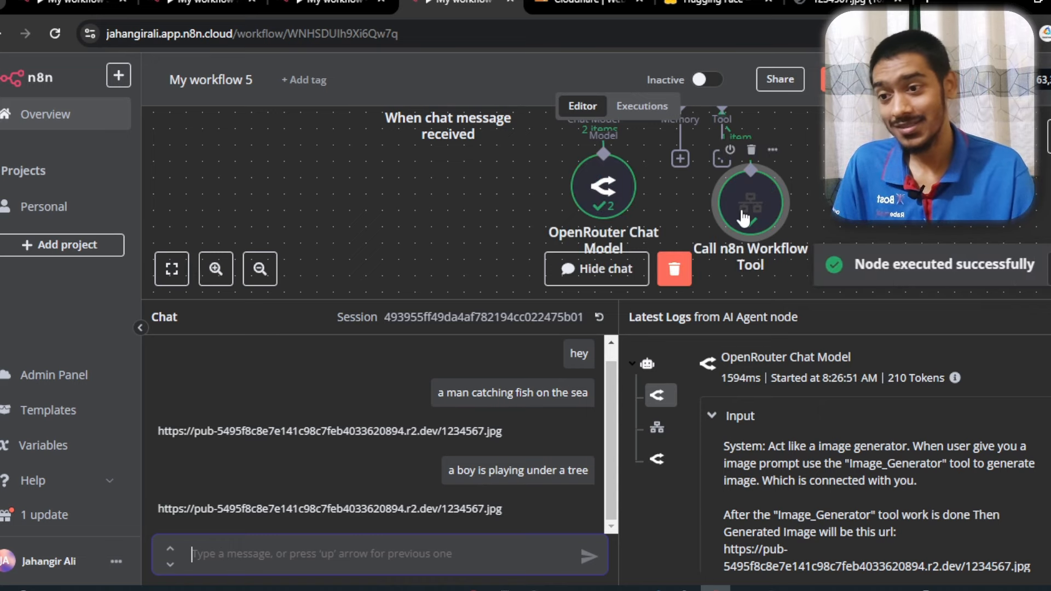
Open the image URL returned for the boy-under-a-tree prompt in a new browser tab.
{"action": "left_click_drag", "start_coordinate": [504, 509], "coordinate": [159, 512]}
{"action": "right_click", "coordinate": [172, 512]}
{"action": "left_click", "coordinate": [294, 386]}
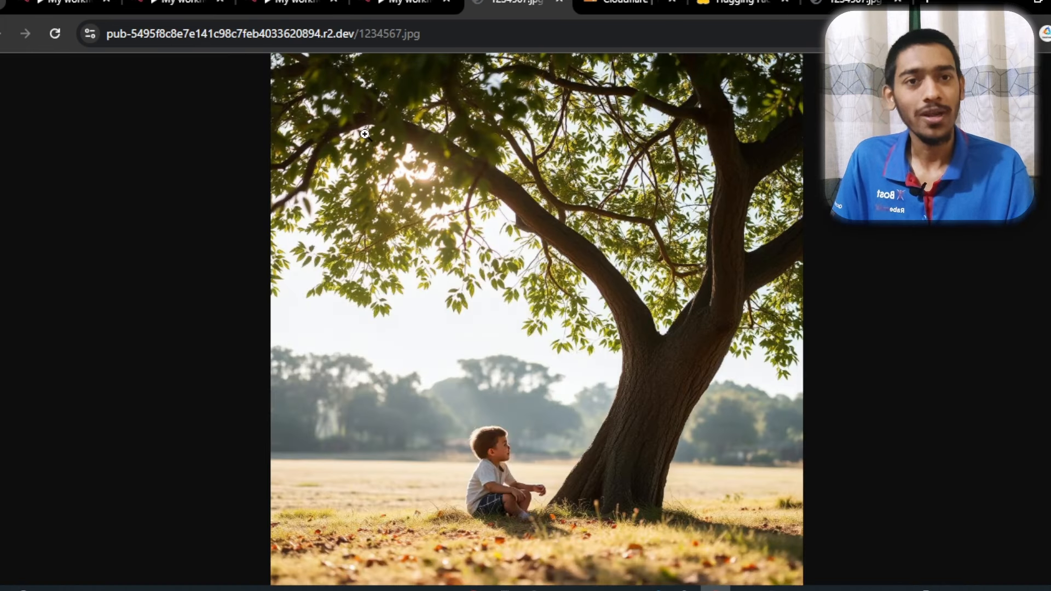
Return to My workflow 5 and send the chat prompt "a man catching fish on the sea with a boat".
{"action": "left_click", "coordinate": [405, 2]}
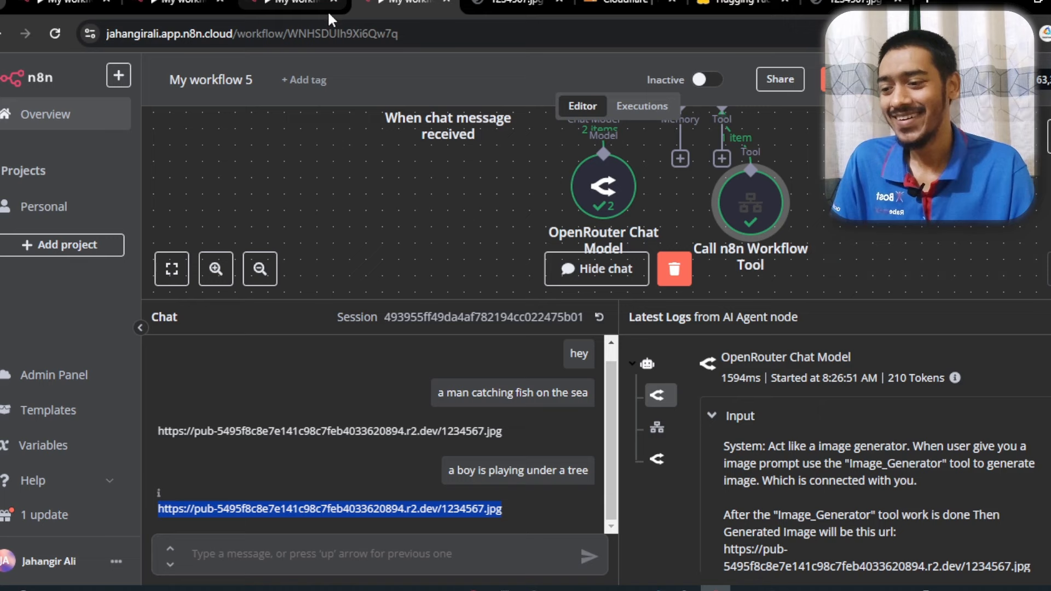
{"action": "left_click", "coordinate": [447, 570]}
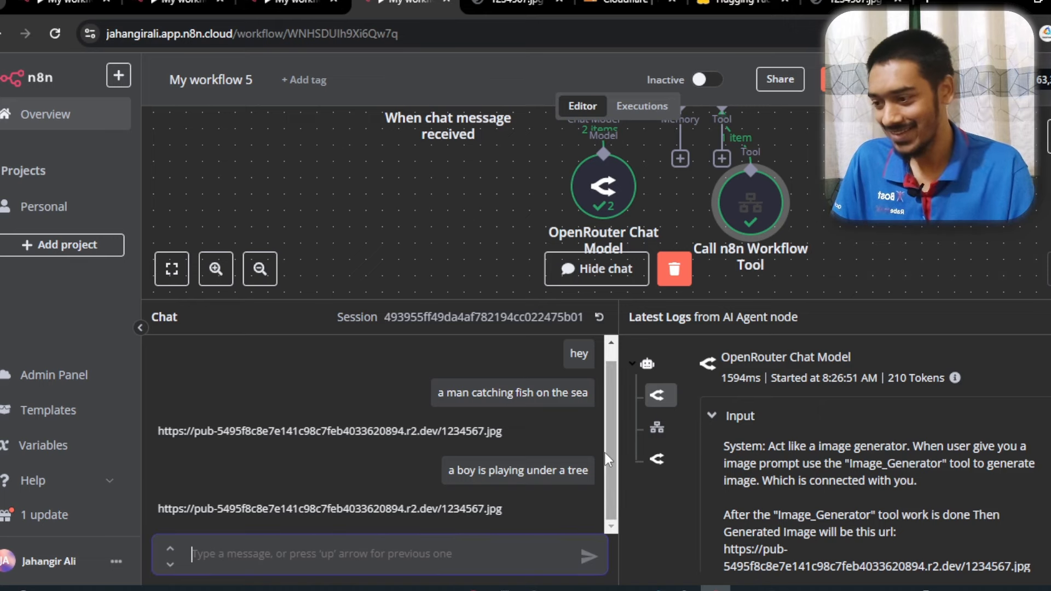
{"action": "type", "text": "a man catching fish on the sea"}
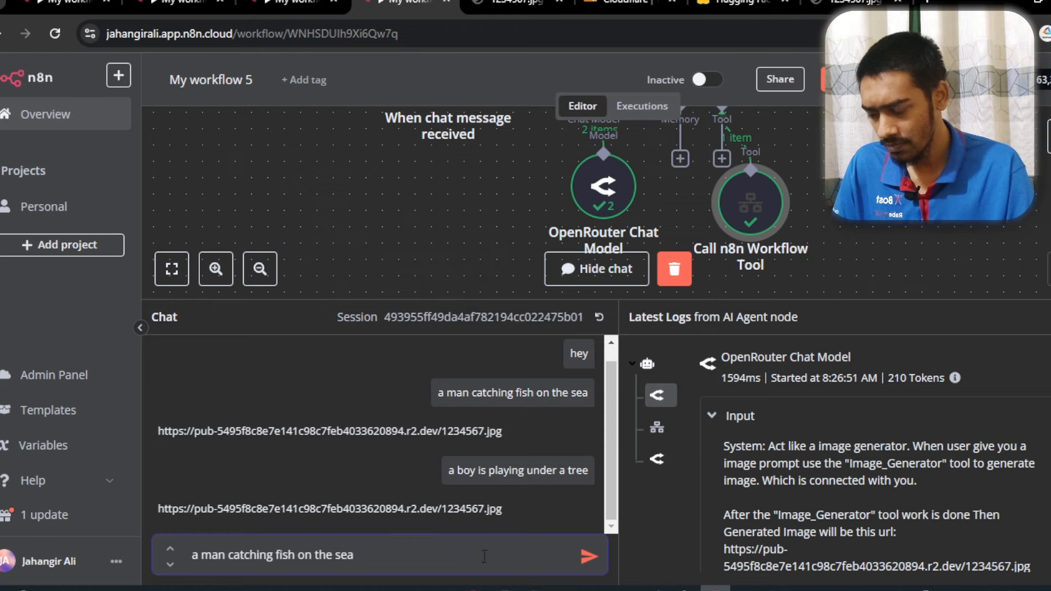
{"action": "type", "text": " with "}
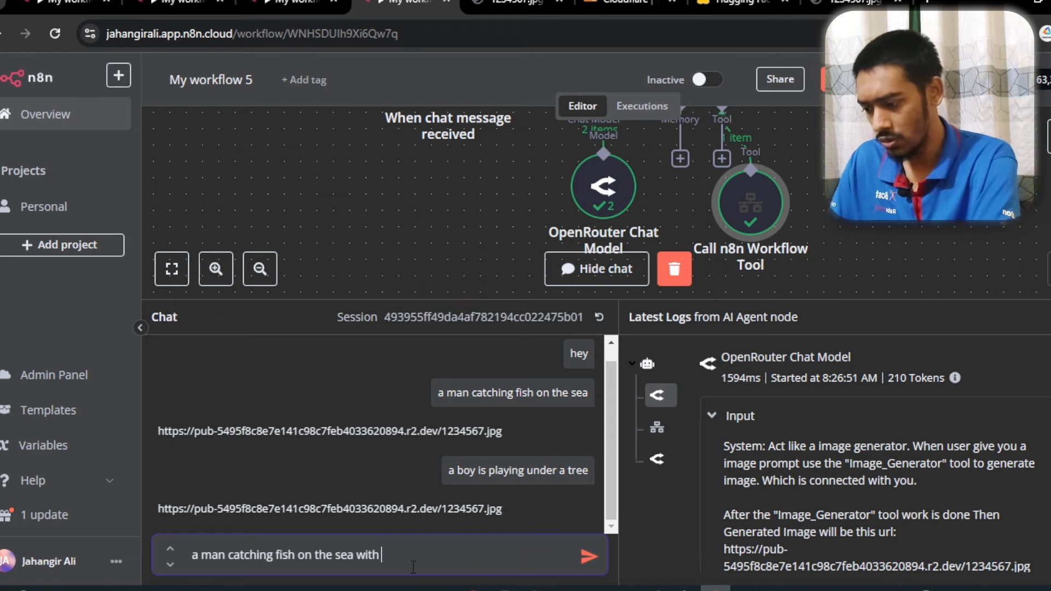
{"action": "type", "text": "a boat"}
{"action": "key", "text": "Return"}
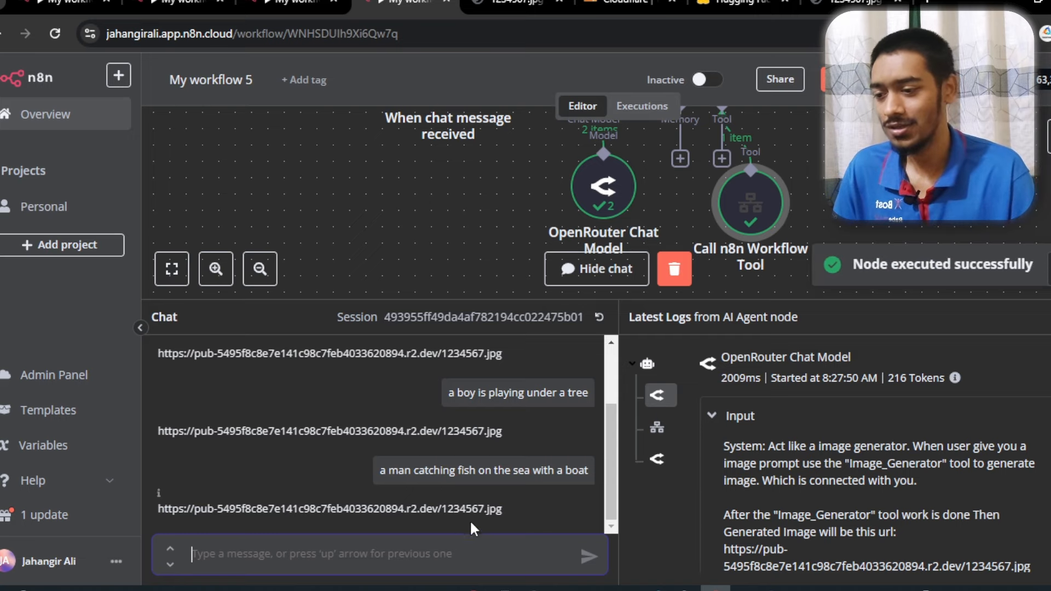
Open the image URL returned for the fishing-boat prompt in a new browser tab.
{"action": "left_click", "coordinate": [504, 512]}
{"action": "left_click_drag", "start_coordinate": [503, 509], "coordinate": [164, 514]}
{"action": "right_click", "coordinate": [164, 514]}
{"action": "left_click", "coordinate": [237, 383]}
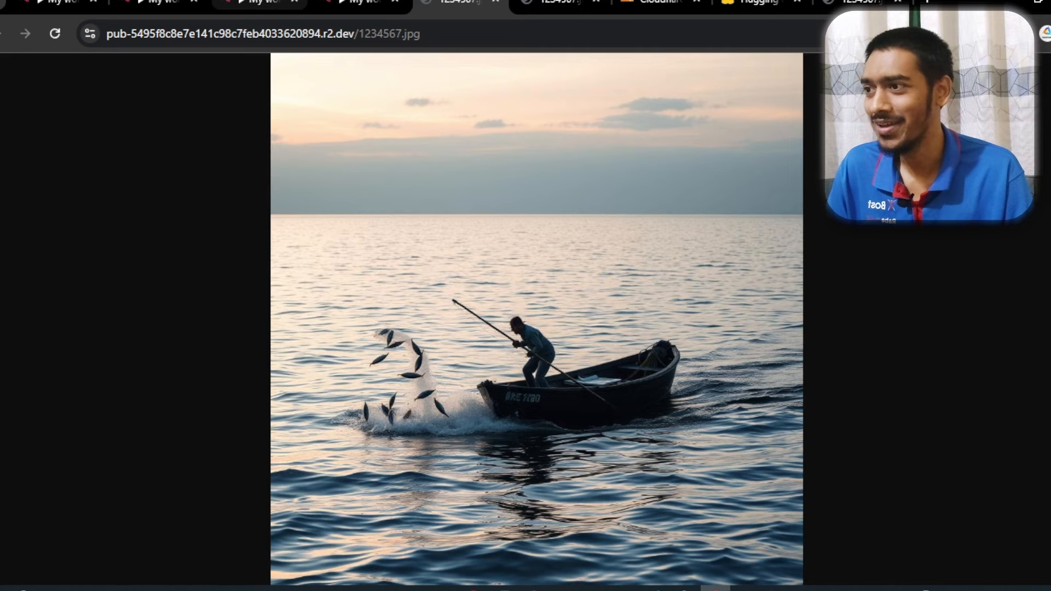
Go back to My workflow 5 and send the chat prompt "a logo where is written Subscribe".
{"action": "left_click", "coordinate": [257, 2]}
{"action": "left_click", "coordinate": [158, 2]}
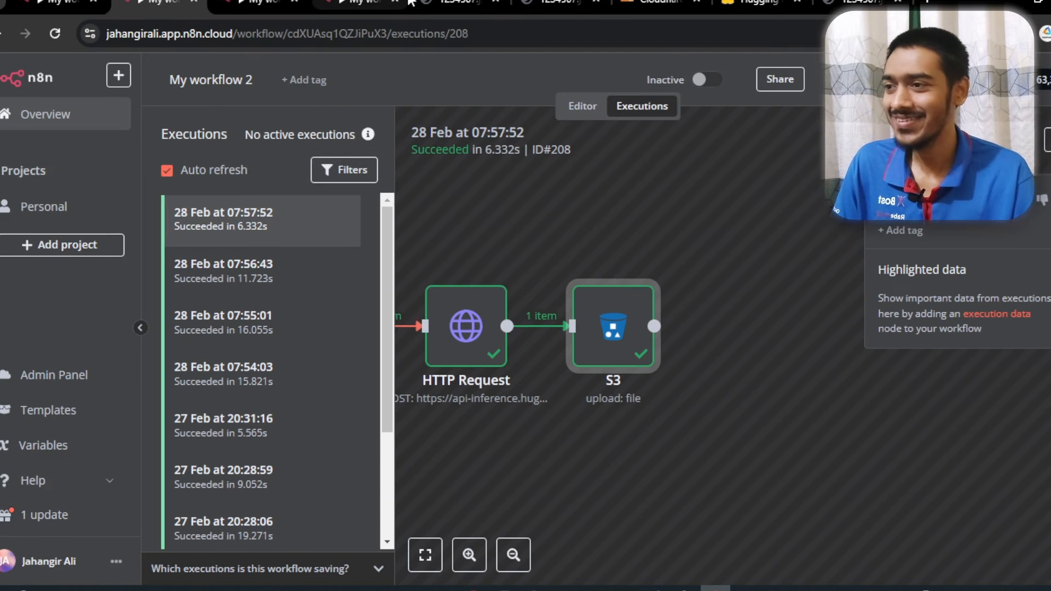
{"action": "left_click", "coordinate": [361, 2]}
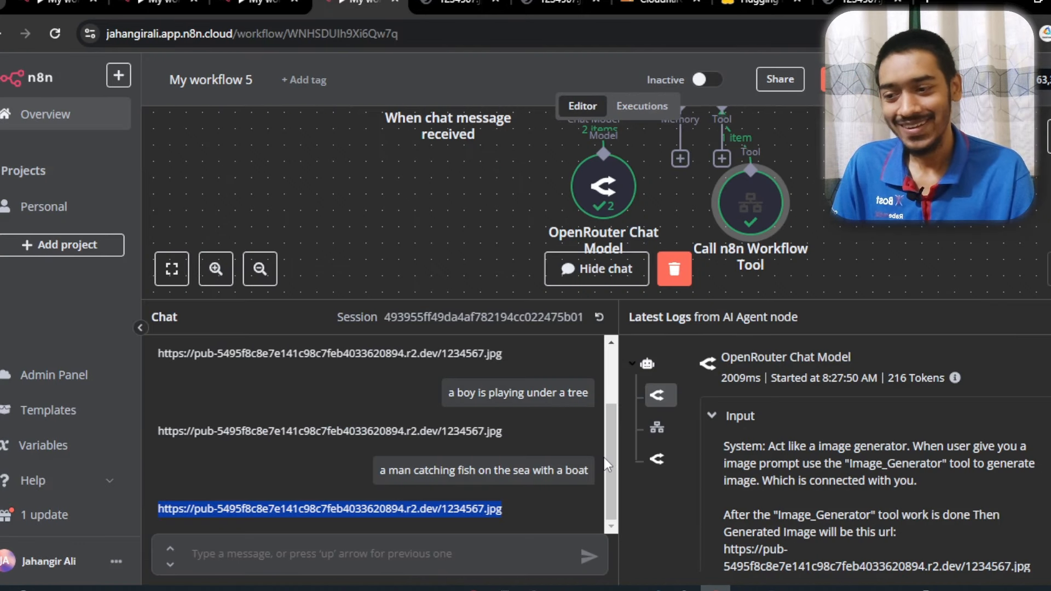
{"action": "left_click", "coordinate": [496, 554]}
{"action": "type", "text": "a"}
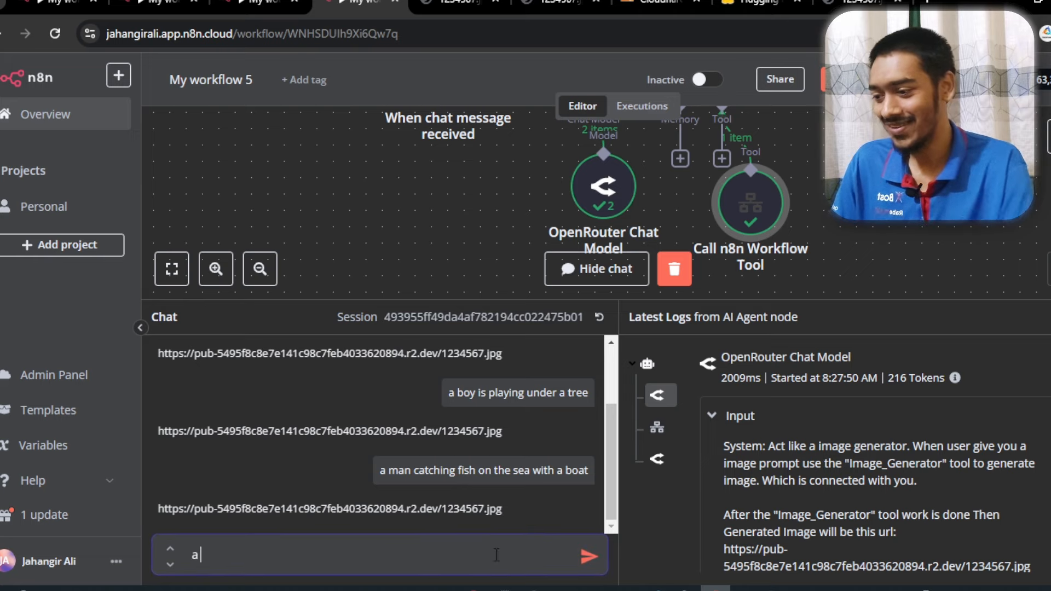
{"action": "type", "text": " logo"}
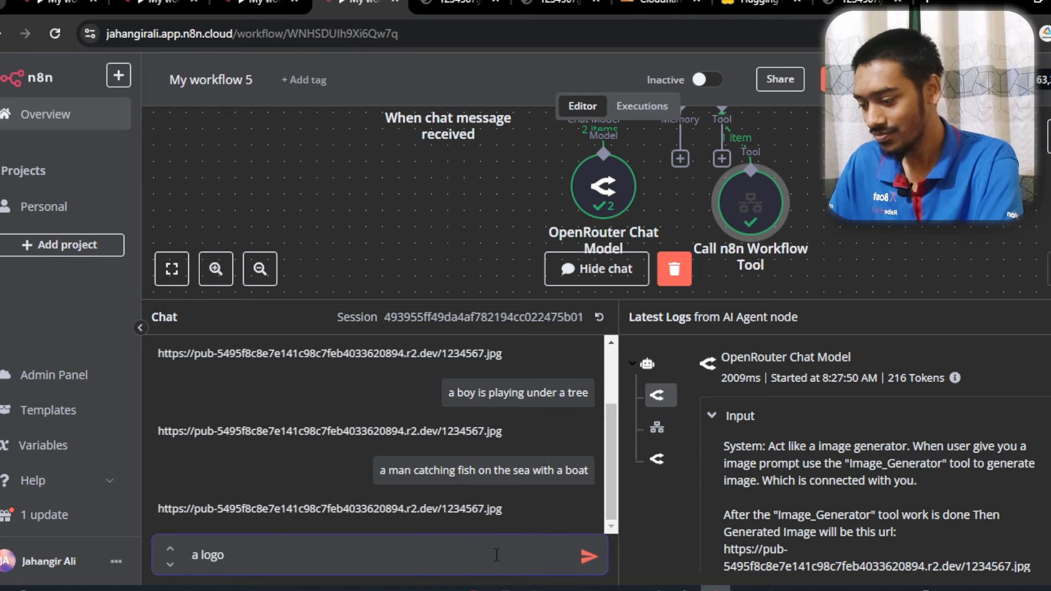
{"action": "type", "text": " where is "}
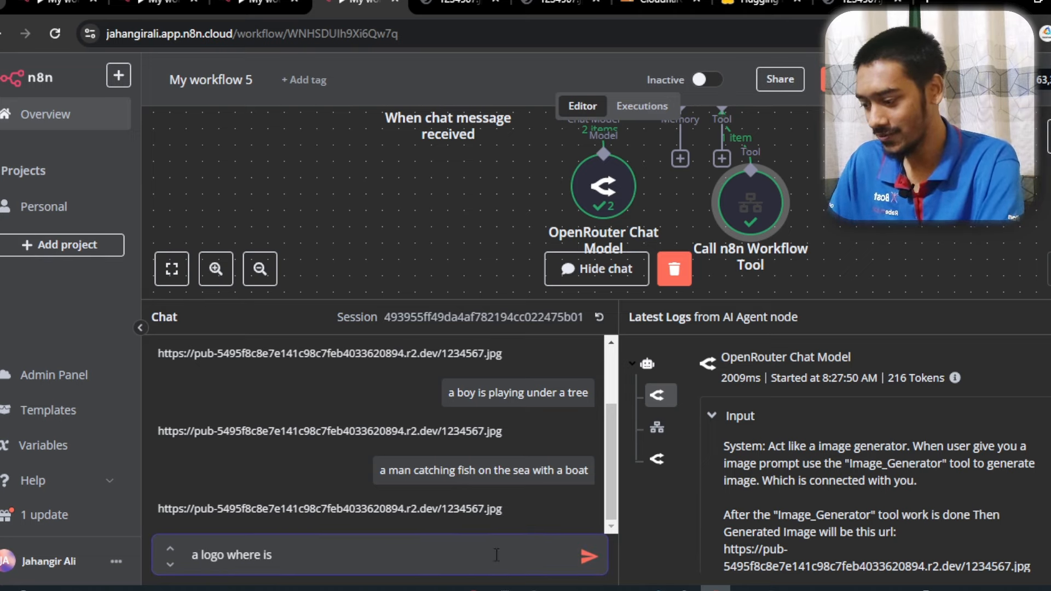
{"action": "type", "text": "written Subscr"}
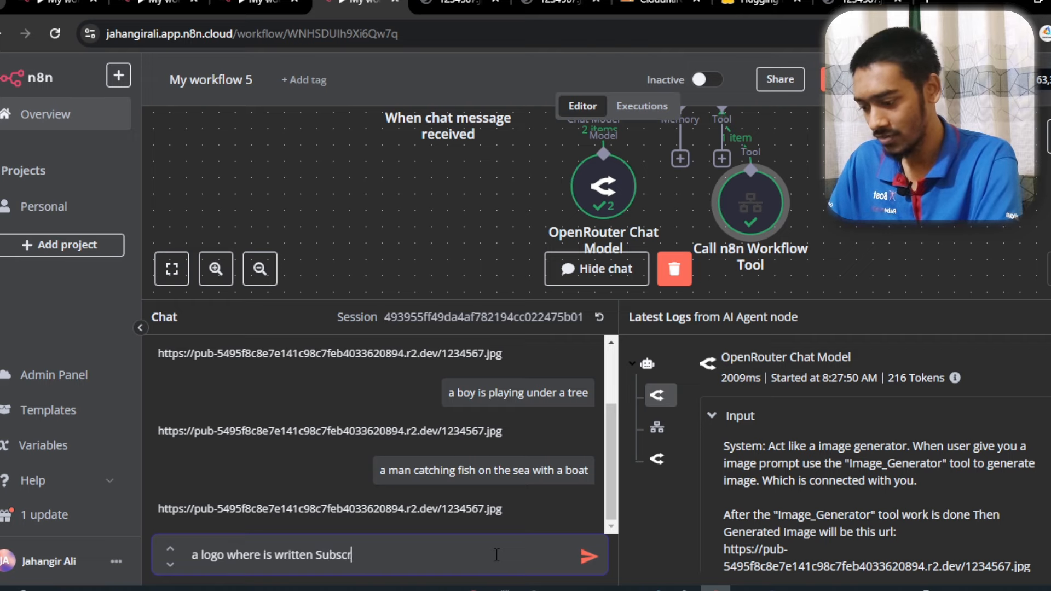
{"action": "type", "text": "ibe"}
{"action": "key", "text": "Return"}
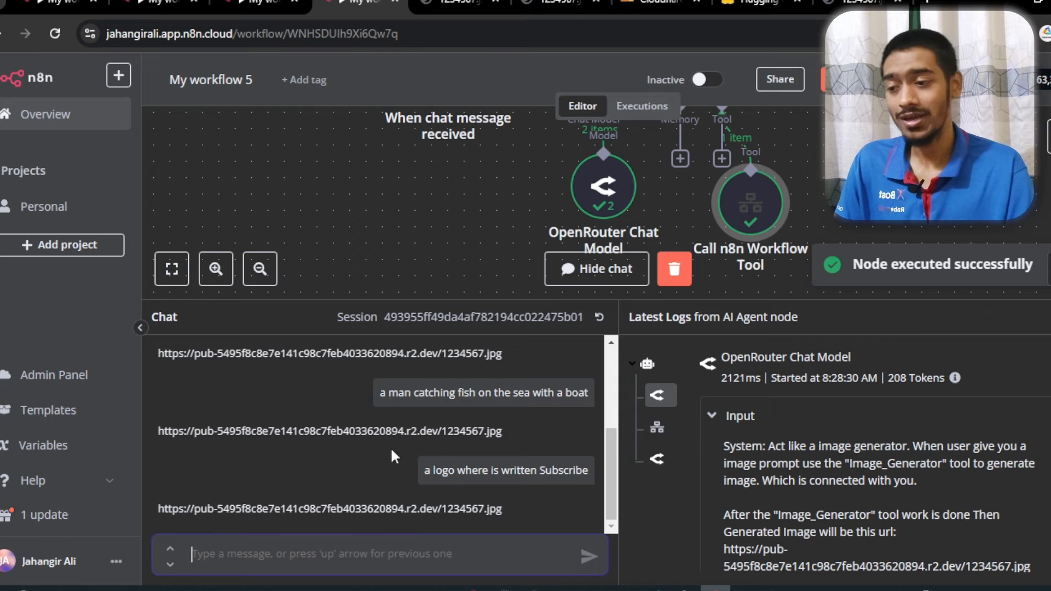
Open the image URL returned for the Subscribe logo prompt in a new browser tab.
{"action": "left_click_drag", "start_coordinate": [512, 510], "coordinate": [156, 518]}
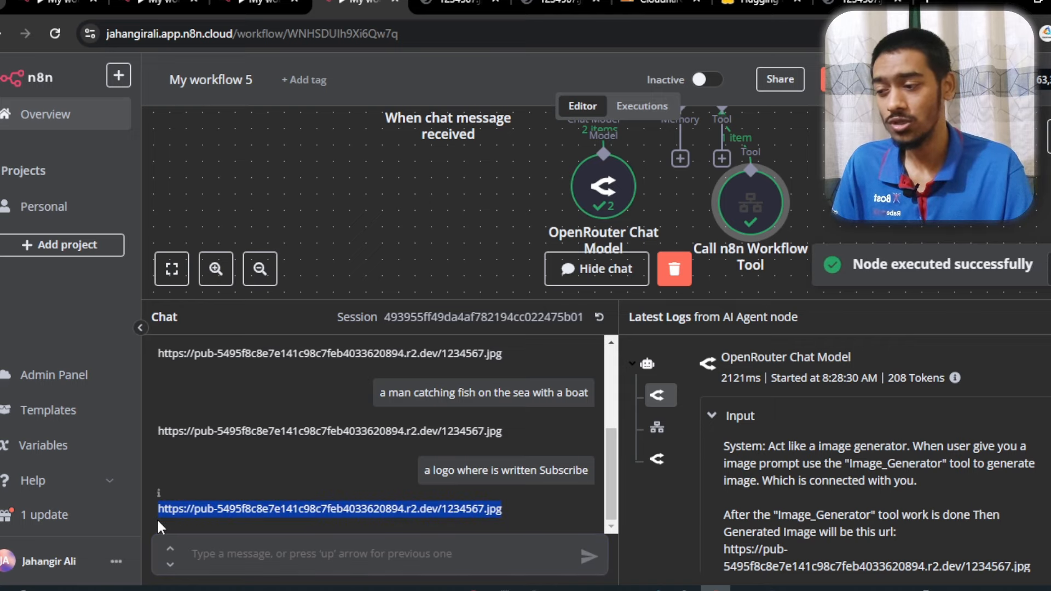
{"action": "right_click", "coordinate": [164, 517]}
{"action": "left_click", "coordinate": [263, 395]}
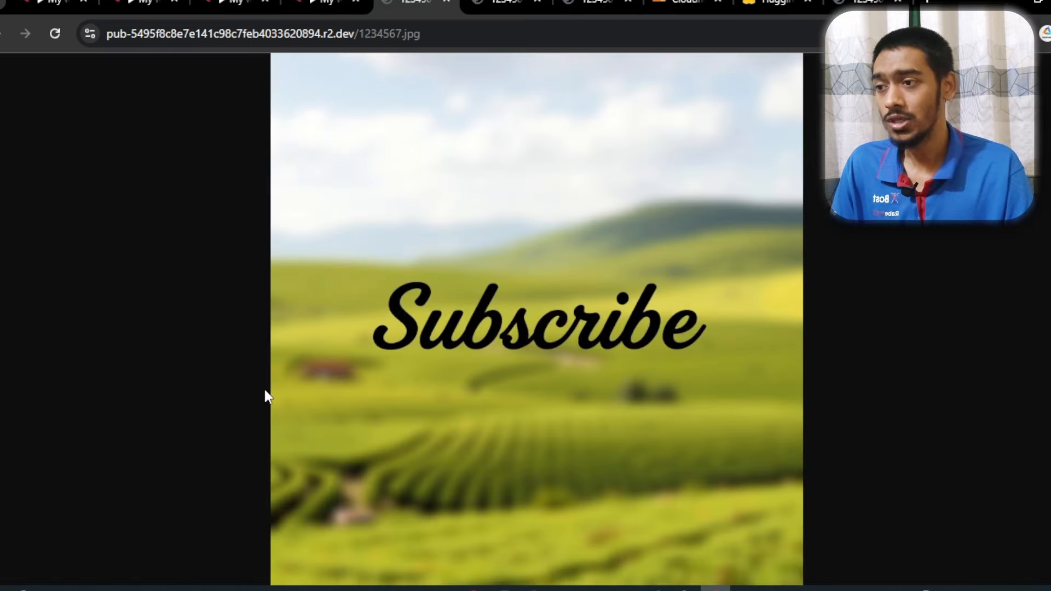